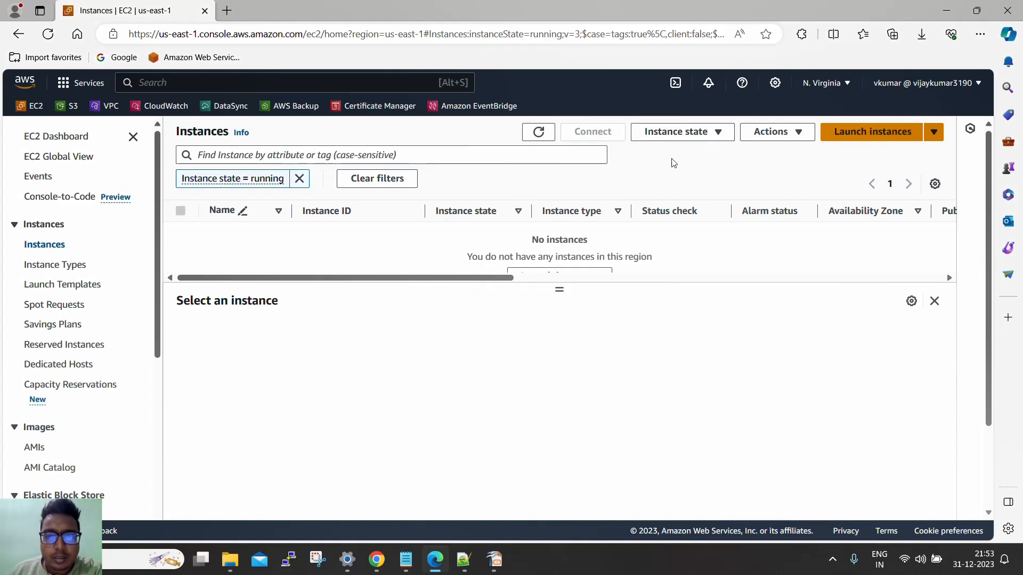
Start launching a new EC2 instance and name it webserver
{"action": "left_click", "coordinate": [846, 142]}
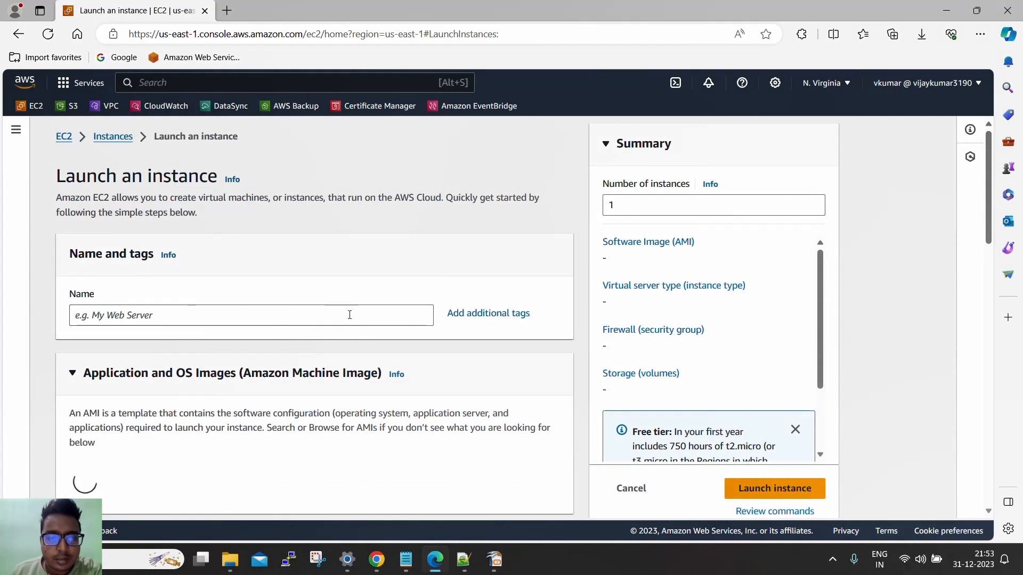
{"action": "left_click", "coordinate": [350, 315]}
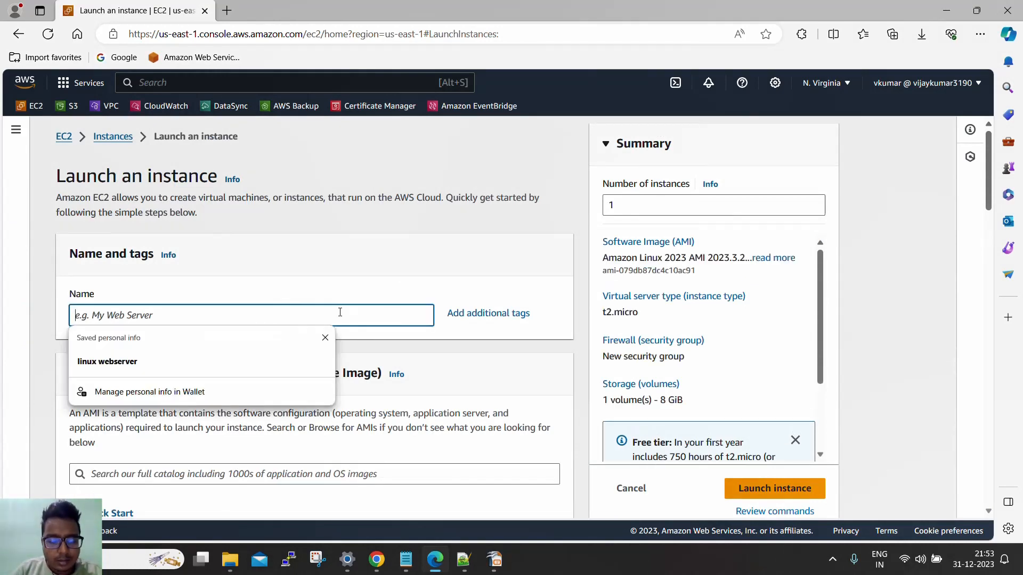
{"action": "type", "text": "app"}
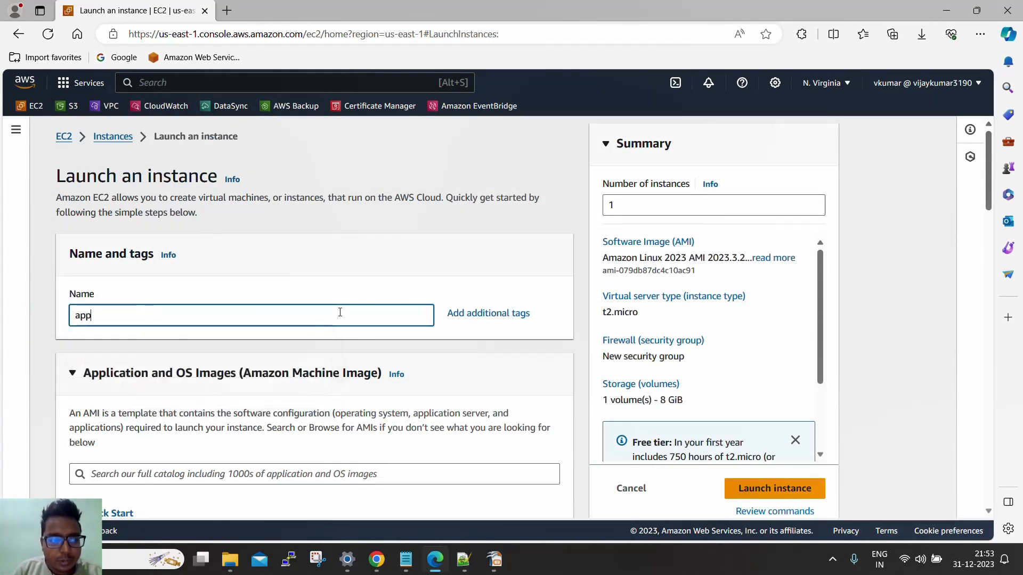
{"action": "key", "text": "BackSpace"}
{"action": "key", "text": "BackSpace"}
{"action": "key", "text": "BackSpace"}
{"action": "type", "text": "we"}
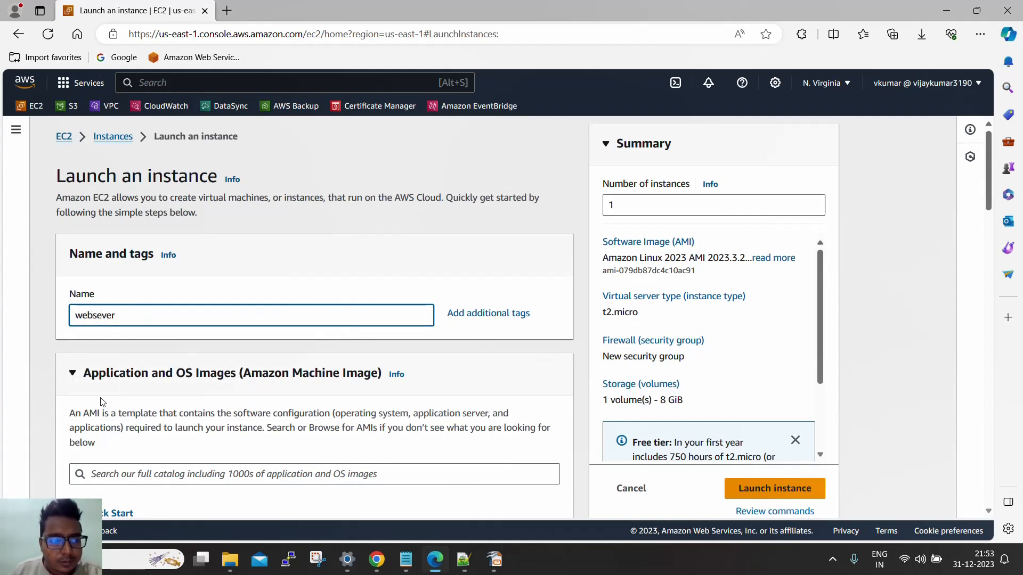
{"action": "type", "text": "bsever"}
{"action": "key", "text": "BackSpace"}
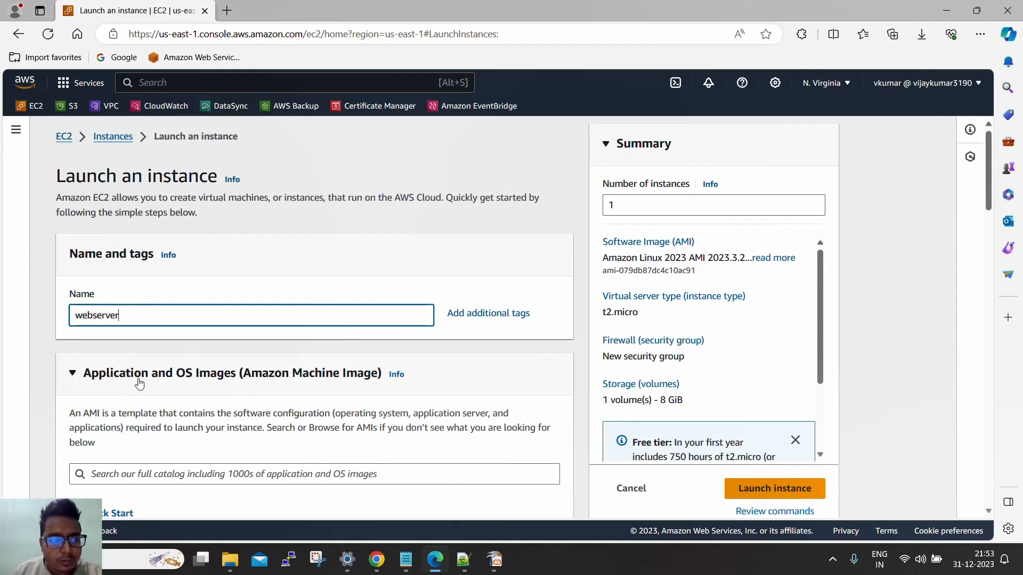
Select the existing us-east-1 key pair as the login key for the new instance
{"action": "scroll", "coordinate": [237, 351], "scroll_direction": "down", "scroll_amount": 5}
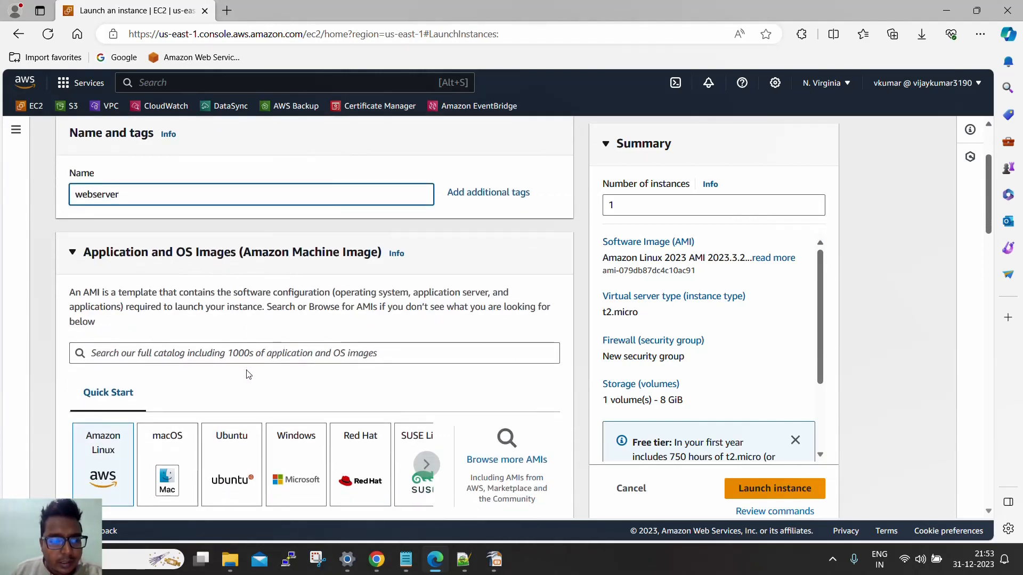
{"action": "scroll", "coordinate": [106, 294], "scroll_direction": "down", "scroll_amount": 4}
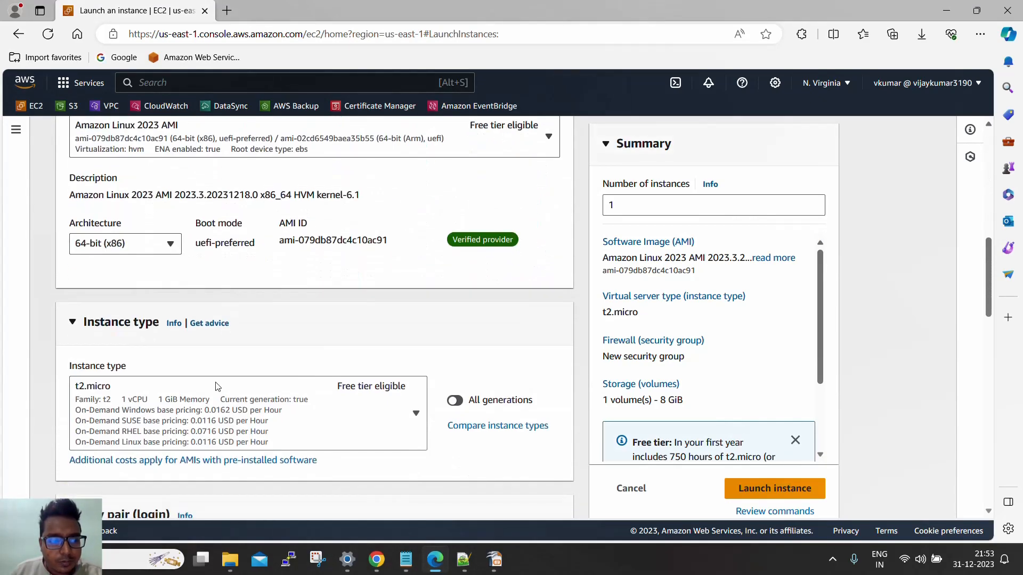
{"action": "scroll", "coordinate": [256, 407], "scroll_direction": "down", "scroll_amount": 5}
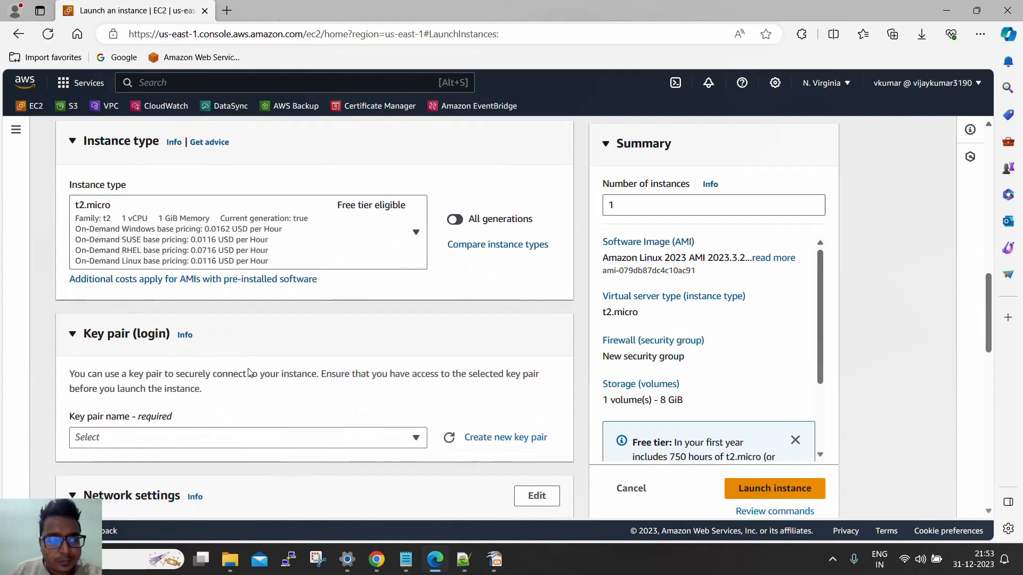
{"action": "left_click", "coordinate": [260, 323]}
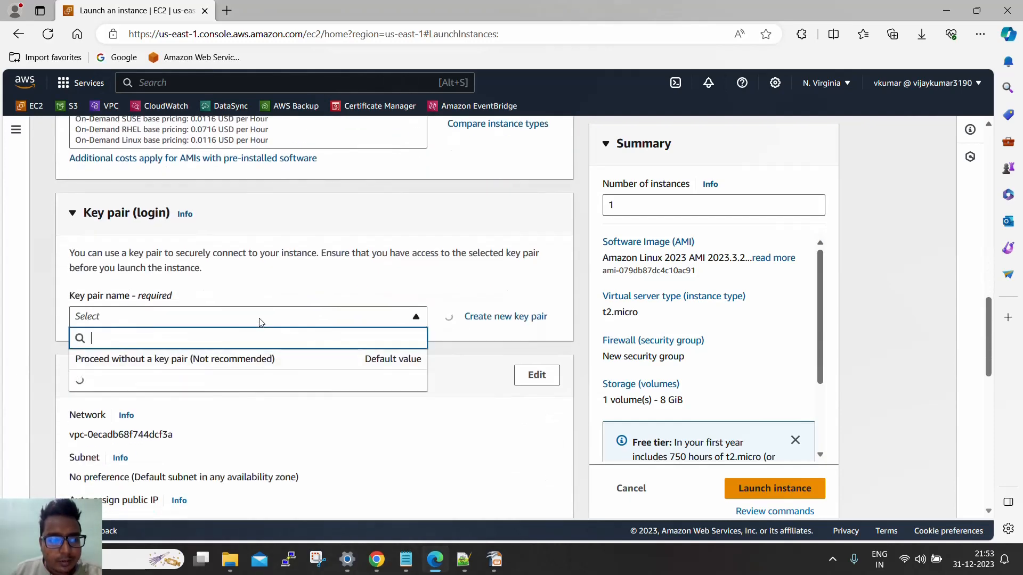
{"action": "left_click", "coordinate": [186, 469]}
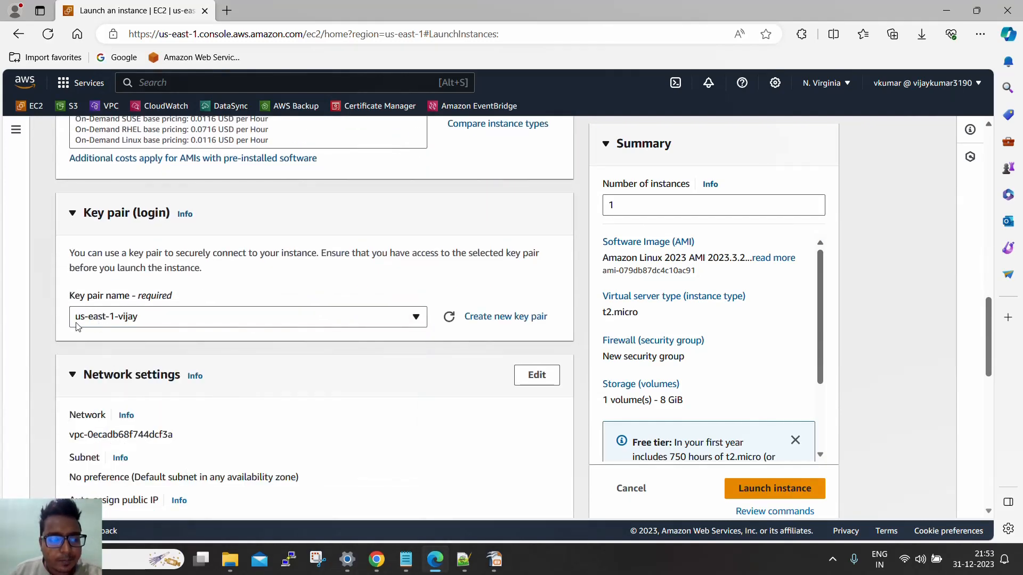
Open the EC2 Security Groups list in a separate browser tab, keeping the instance launch form open
{"action": "scroll", "coordinate": [63, 332], "scroll_direction": "down", "scroll_amount": 2}
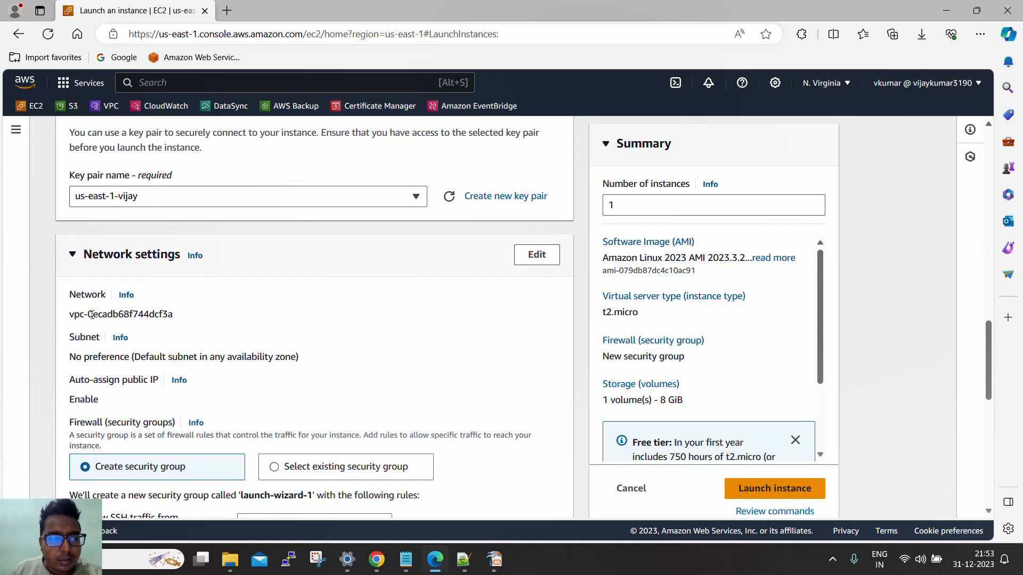
{"action": "scroll", "coordinate": [261, 341], "scroll_direction": "down", "scroll_amount": 3}
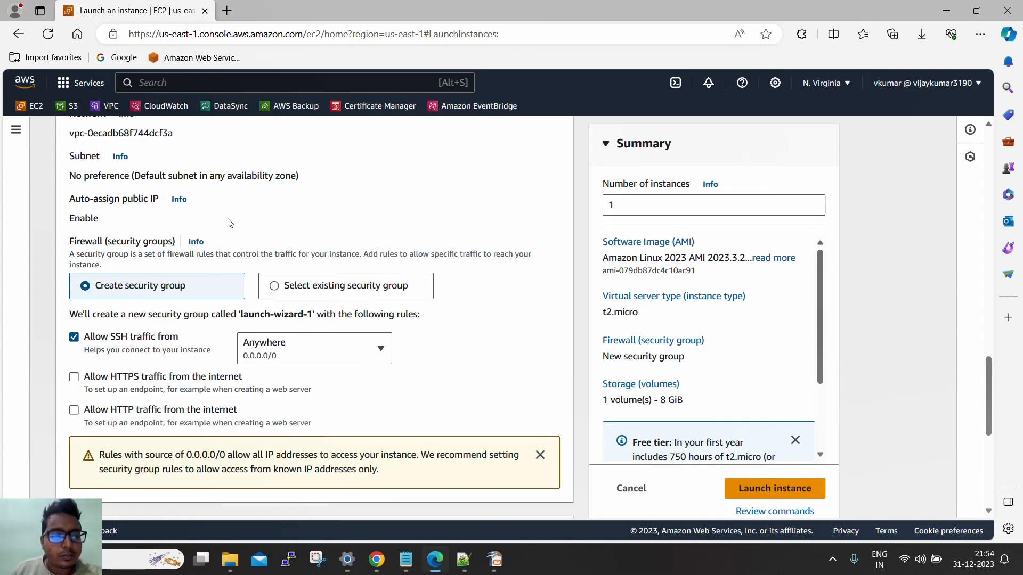
{"action": "scroll", "coordinate": [228, 221], "scroll_direction": "up", "scroll_amount": 8}
{"action": "middle_click", "coordinate": [32, 109]}
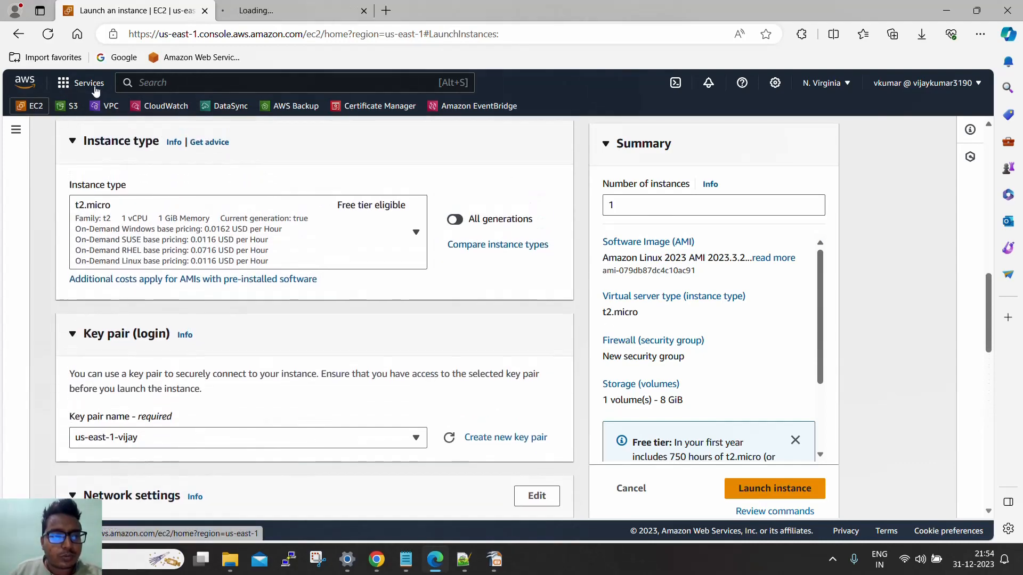
{"action": "left_click", "coordinate": [288, 12]}
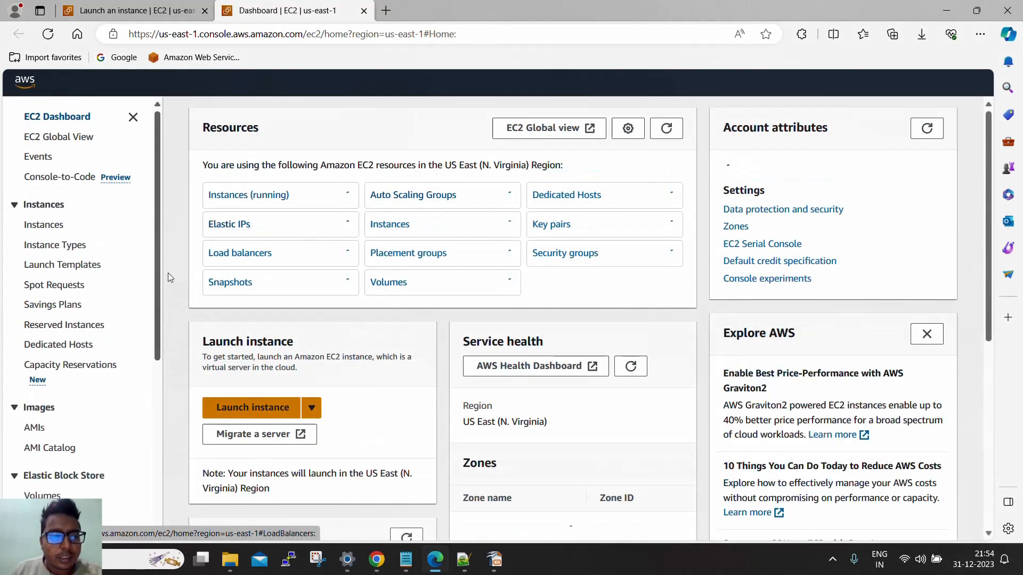
{"action": "scroll", "coordinate": [82, 373], "scroll_direction": "down", "scroll_amount": 4}
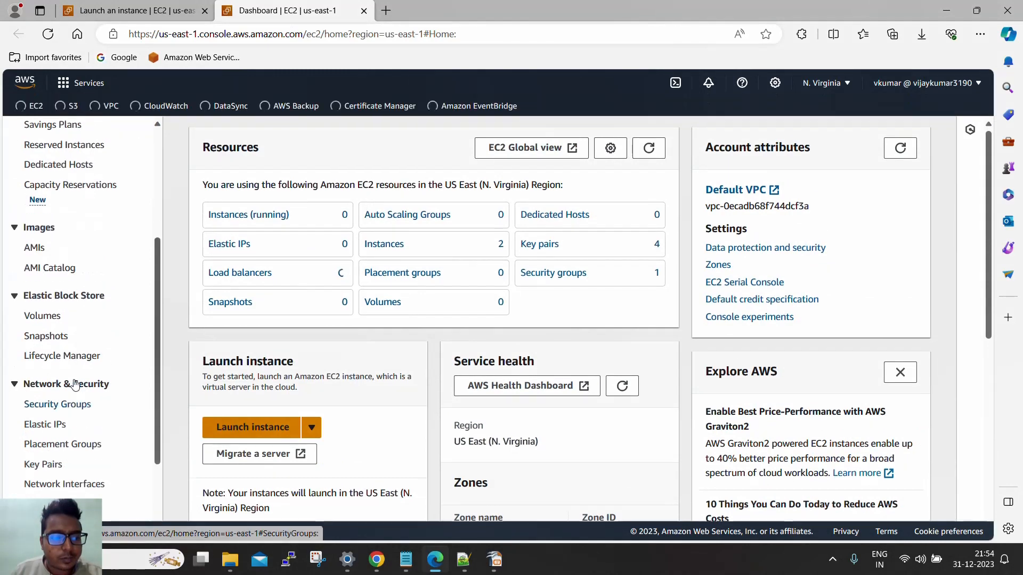
{"action": "left_click", "coordinate": [77, 384]}
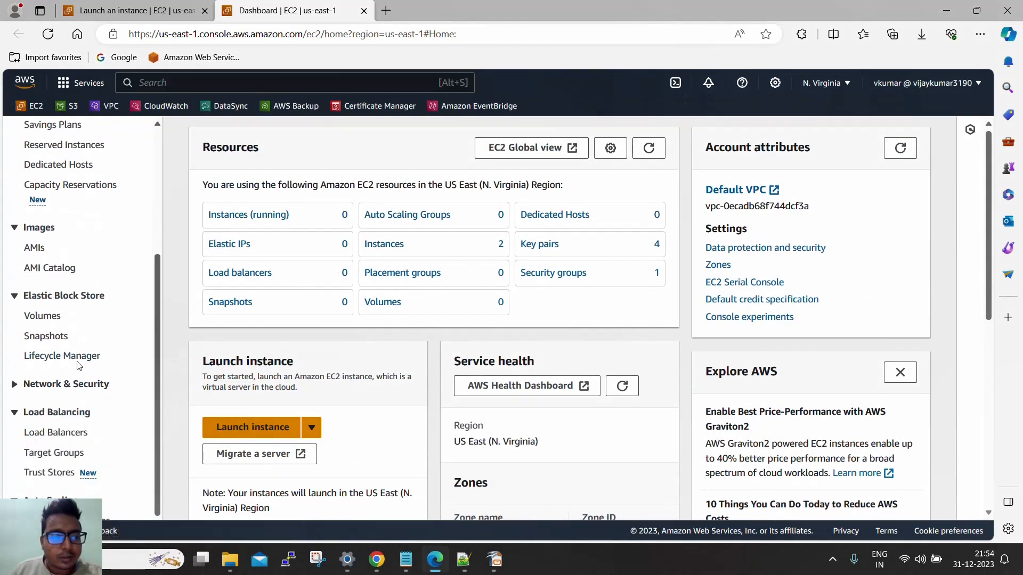
{"action": "scroll", "coordinate": [79, 421], "scroll_direction": "down", "scroll_amount": 1}
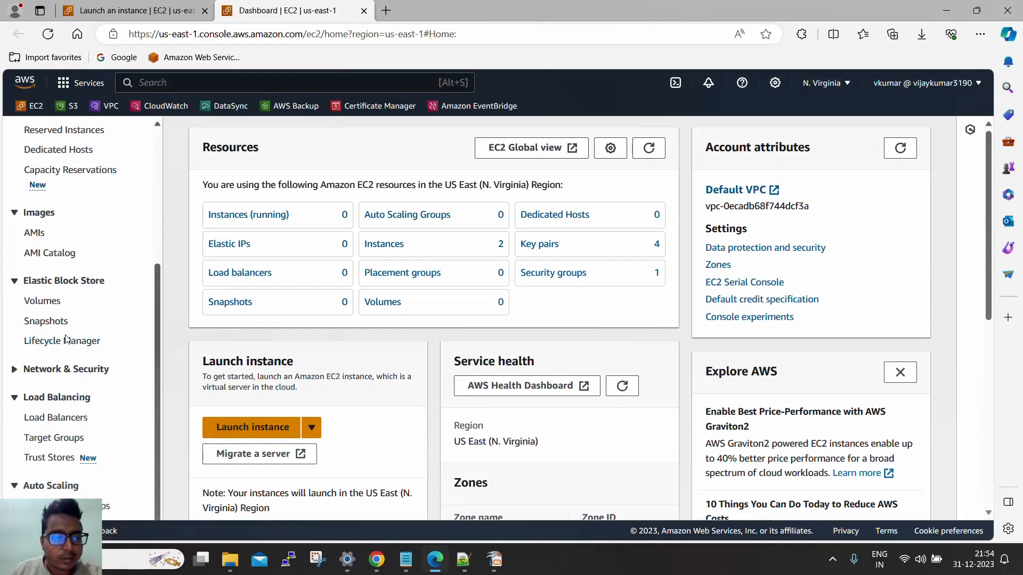
{"action": "scroll", "coordinate": [80, 323], "scroll_direction": "up", "scroll_amount": 3}
{"action": "scroll", "coordinate": [83, 328], "scroll_direction": "down", "scroll_amount": 3}
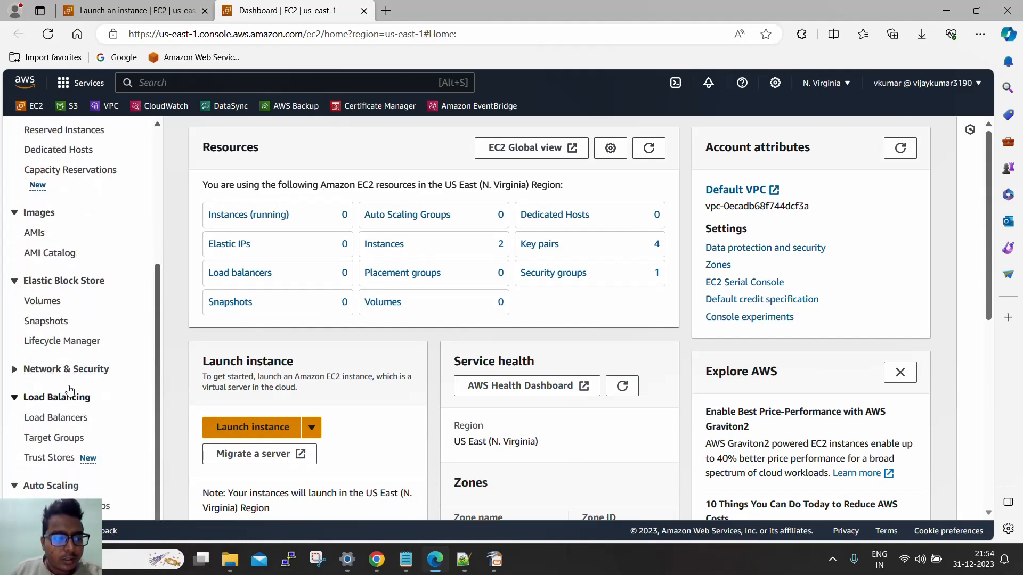
{"action": "left_click", "coordinate": [80, 369]}
{"action": "left_click", "coordinate": [61, 392]}
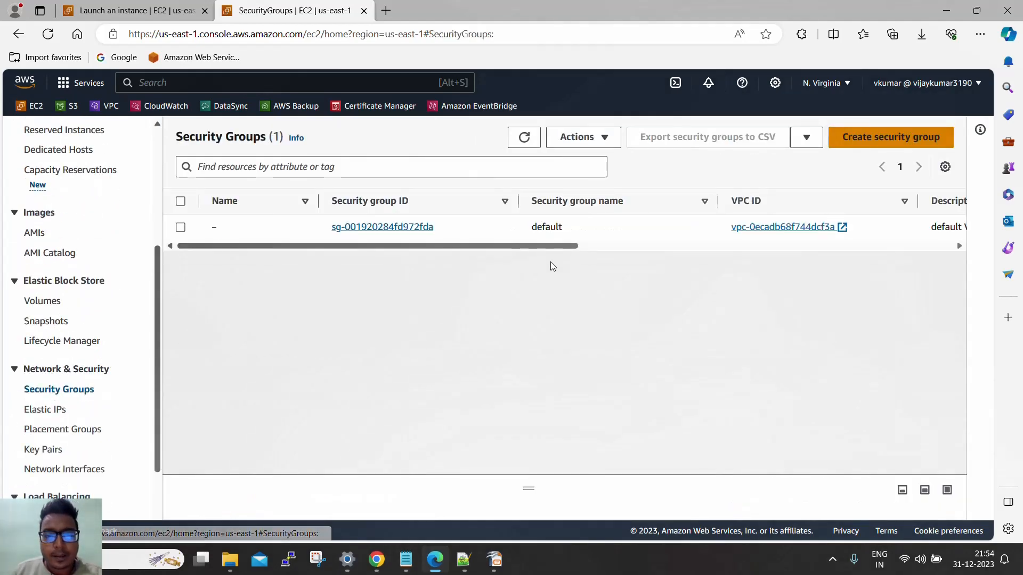
Create a security group named webserver with the description "werbserver", without adding inbound rules
{"action": "left_click", "coordinate": [866, 138]}
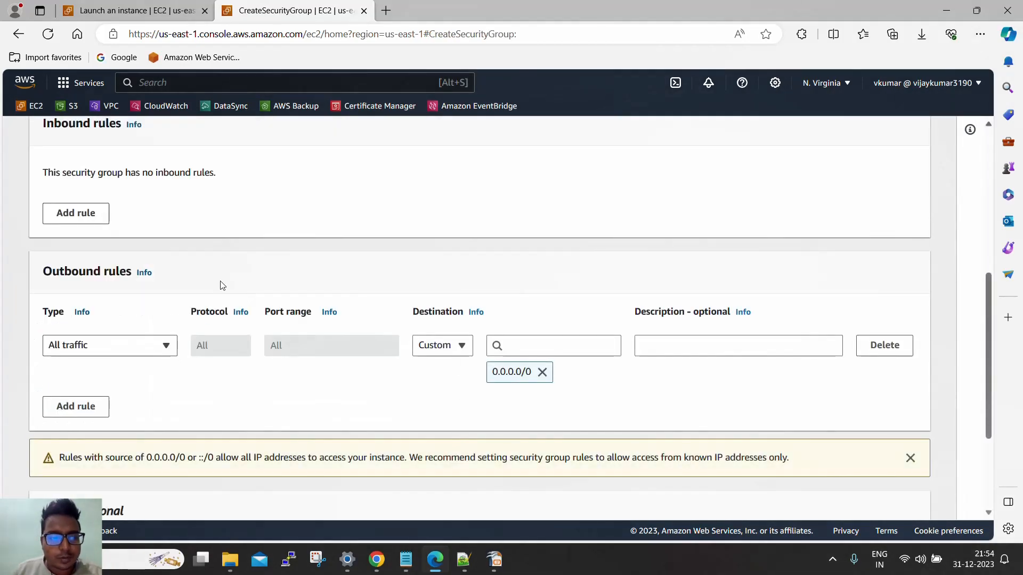
{"action": "scroll", "coordinate": [277, 298], "scroll_direction": "up", "scroll_amount": 6}
{"action": "left_click", "coordinate": [215, 251]}
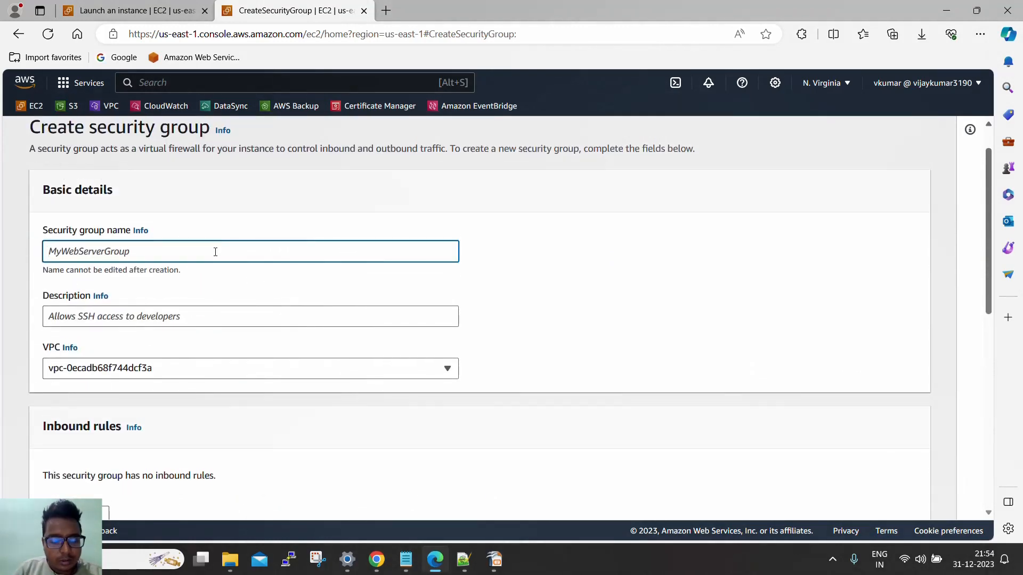
{"action": "type", "text": "webserver"}
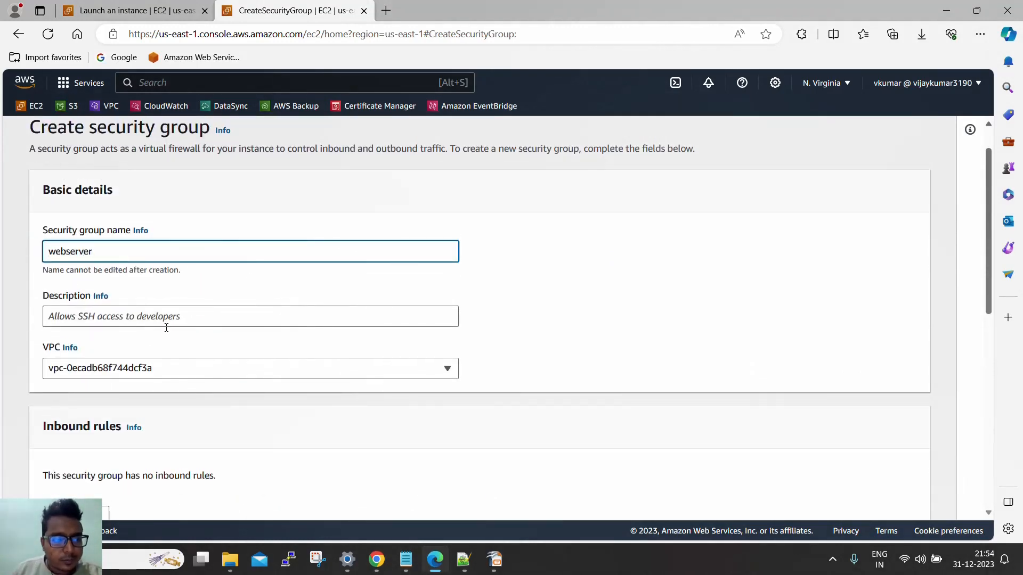
{"action": "left_click", "coordinate": [167, 319]}
{"action": "type", "text": "werbserver"}
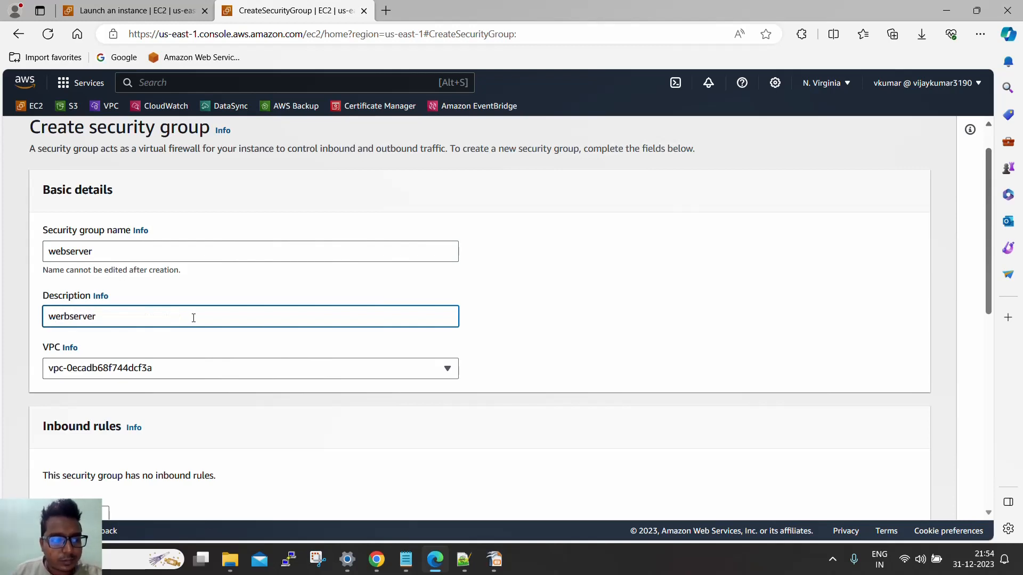
{"action": "scroll", "coordinate": [160, 330], "scroll_direction": "down", "scroll_amount": 5}
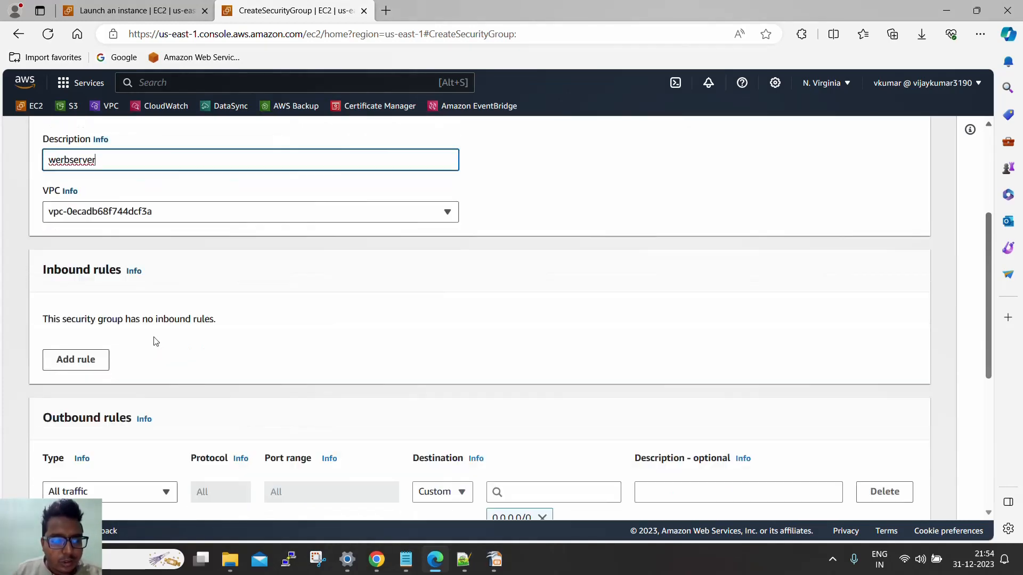
{"action": "scroll", "coordinate": [291, 326], "scroll_direction": "down", "scroll_amount": 3}
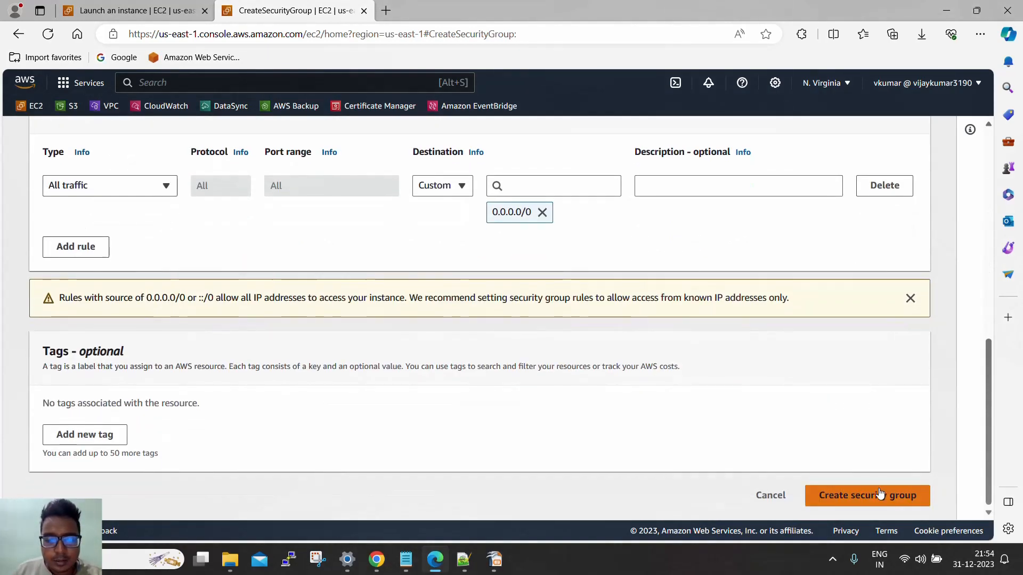
{"action": "left_click", "coordinate": [880, 494]}
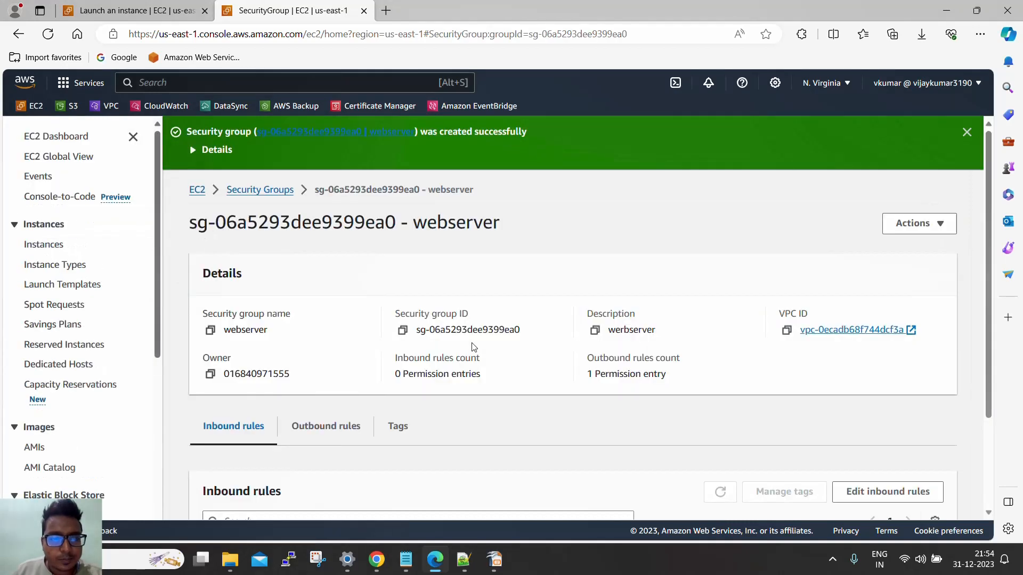
Create a second security group with dbserver as both name and description, without adding inbound rules
{"action": "left_click", "coordinate": [277, 191]}
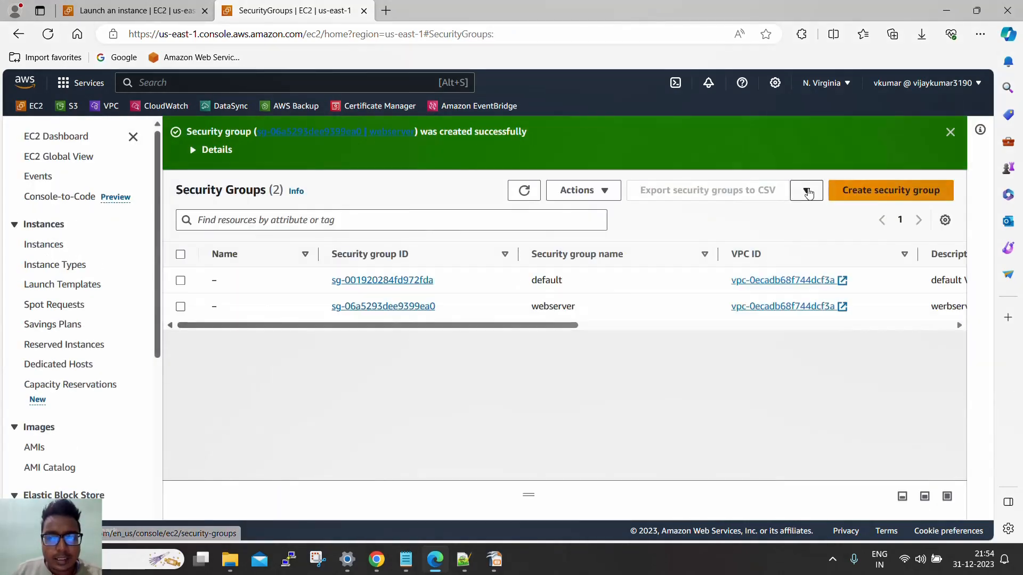
{"action": "left_click", "coordinate": [890, 190]}
{"action": "scroll", "coordinate": [233, 275], "scroll_direction": "up", "scroll_amount": 5}
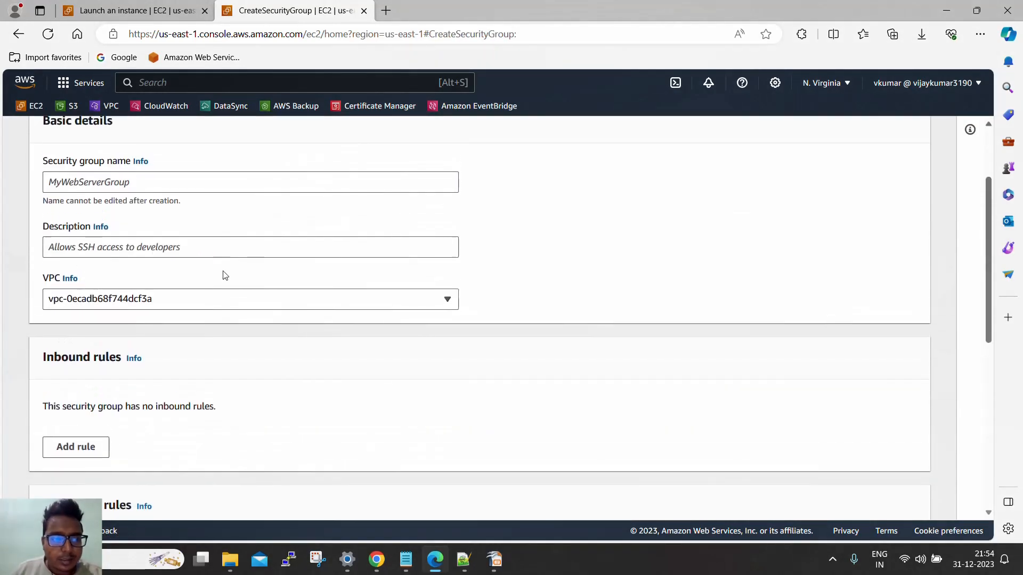
{"action": "left_click", "coordinate": [205, 193]}
{"action": "type", "text": "dbserver"}
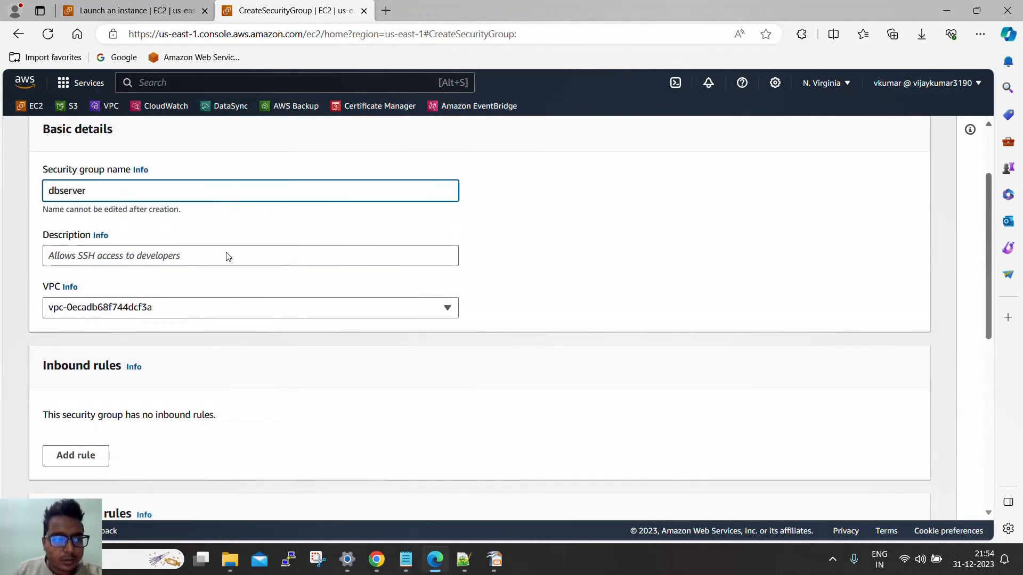
{"action": "left_click", "coordinate": [222, 256]}
{"action": "type", "text": "dbserver"}
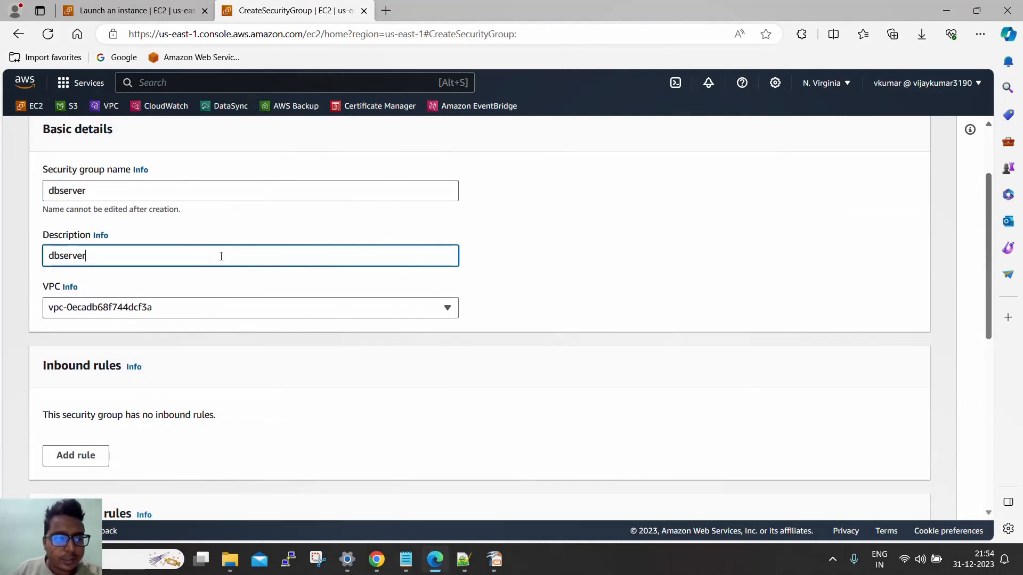
{"action": "scroll", "coordinate": [238, 278], "scroll_direction": "down", "scroll_amount": 6}
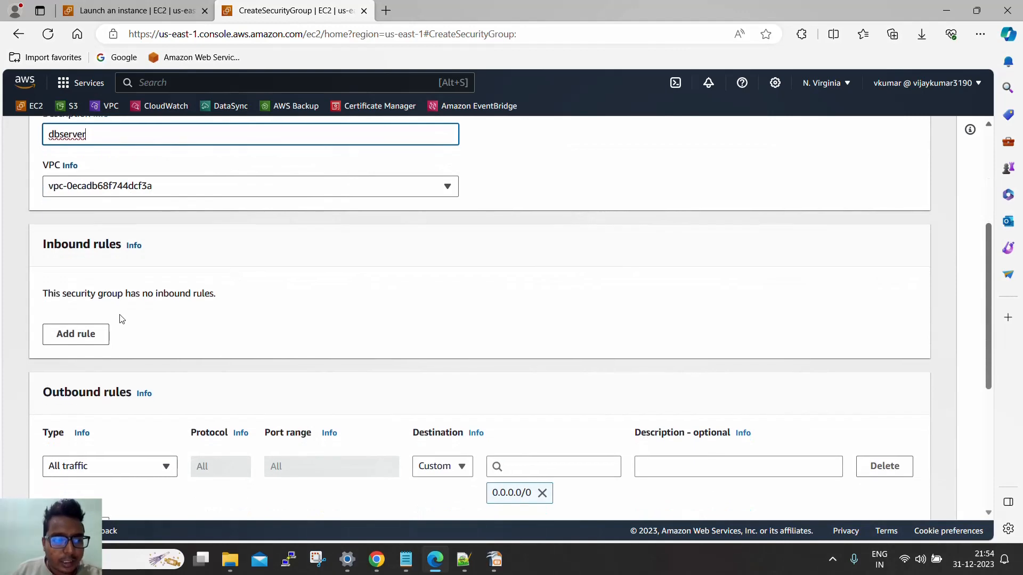
{"action": "scroll", "coordinate": [372, 269], "scroll_direction": "up", "scroll_amount": 3}
{"action": "scroll", "coordinate": [461, 333], "scroll_direction": "down", "scroll_amount": 5}
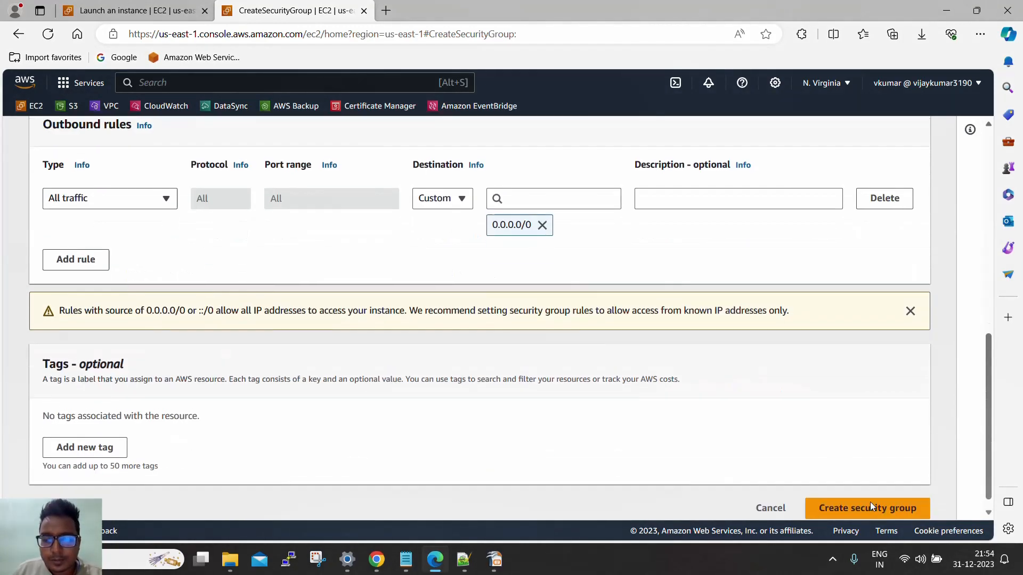
{"action": "left_click", "coordinate": [867, 496]}
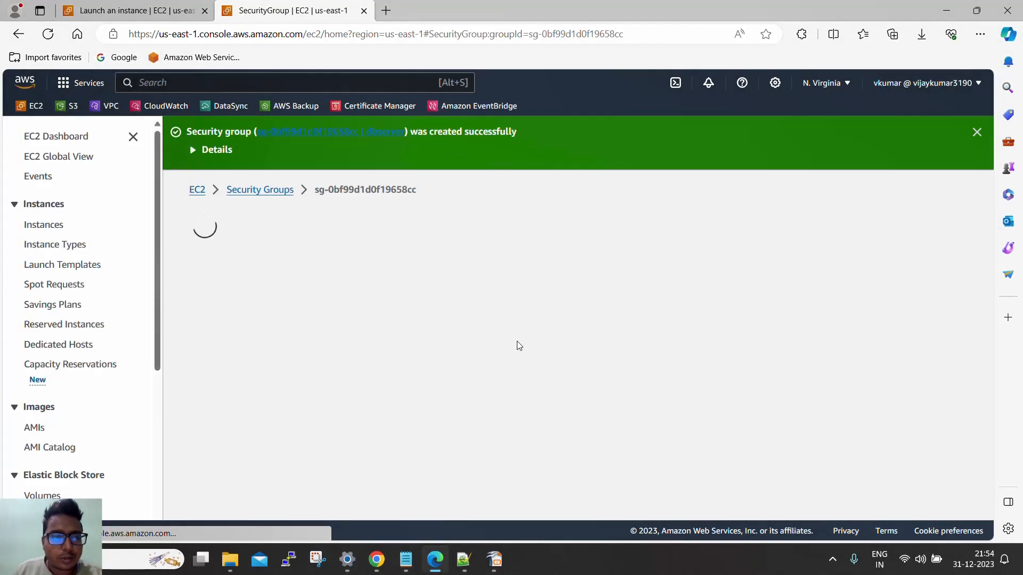
Return to the instance launch form, reload it so it picks up the new security groups, and name the instance webserver
{"action": "left_click", "coordinate": [136, 10]}
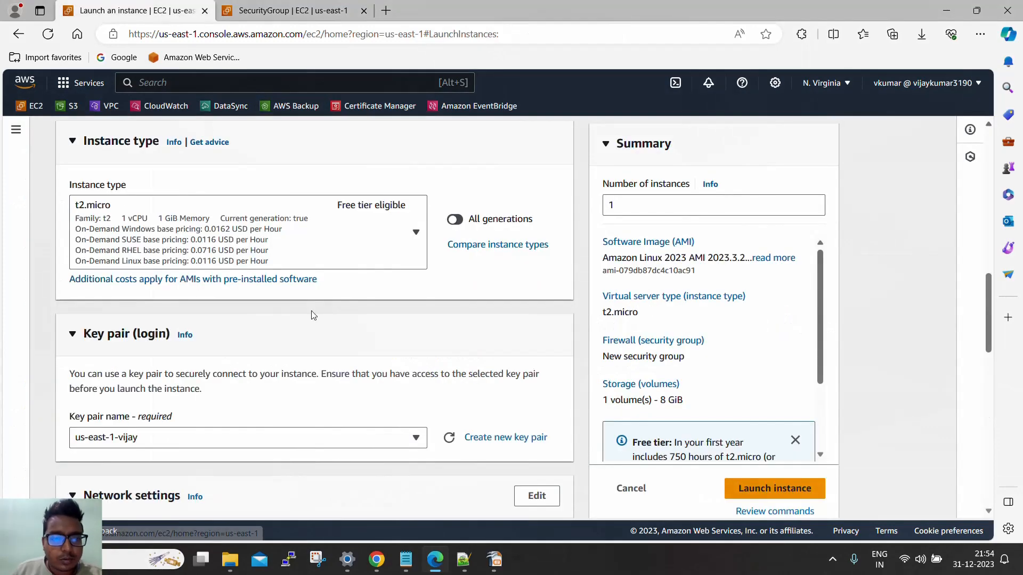
{"action": "scroll", "coordinate": [320, 323], "scroll_direction": "down", "scroll_amount": 3}
{"action": "scroll", "coordinate": [319, 322], "scroll_direction": "up", "scroll_amount": 9}
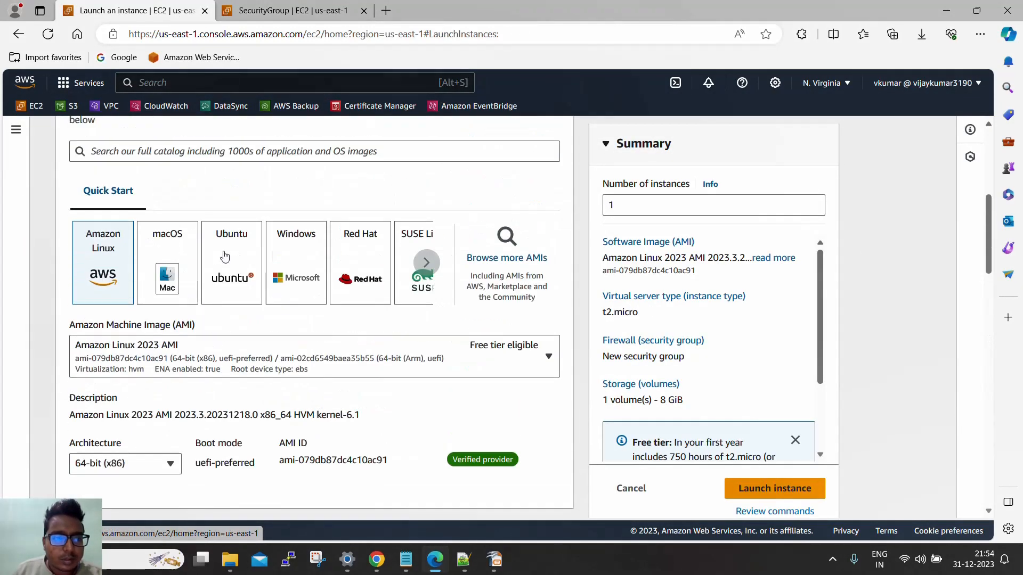
{"action": "left_click", "coordinate": [48, 35]}
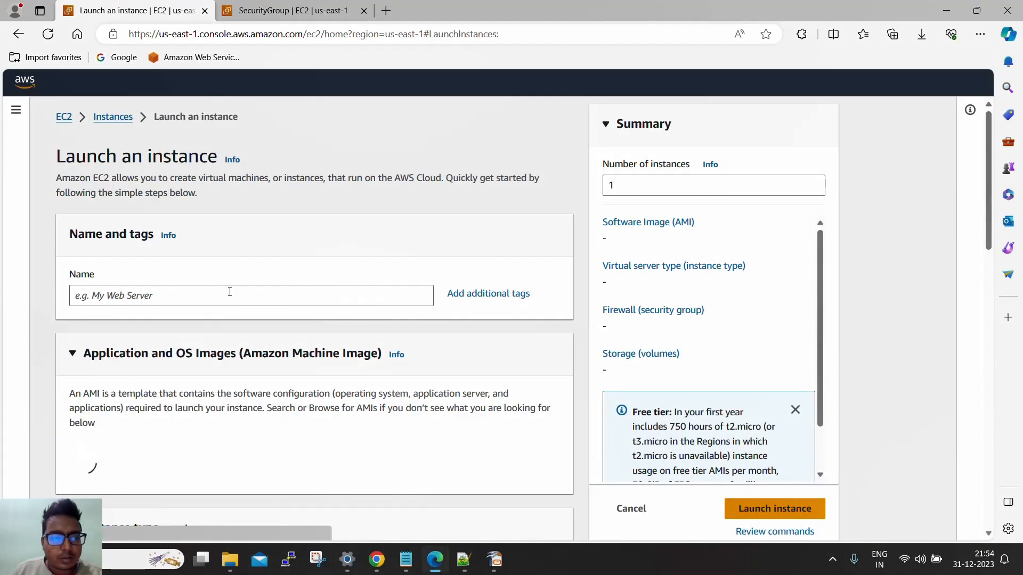
{"action": "left_click", "coordinate": [218, 296]}
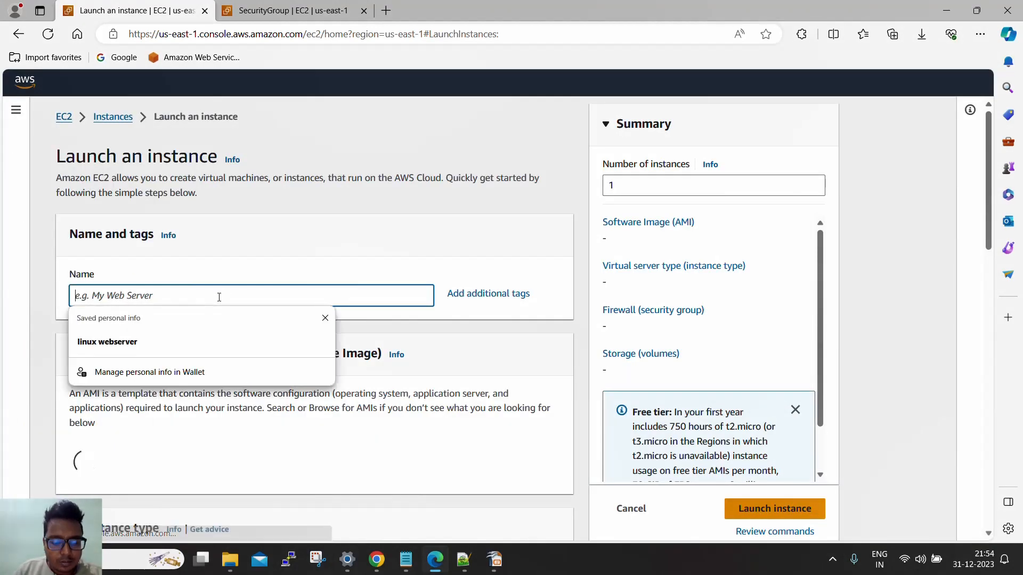
{"action": "type", "text": "wer"}
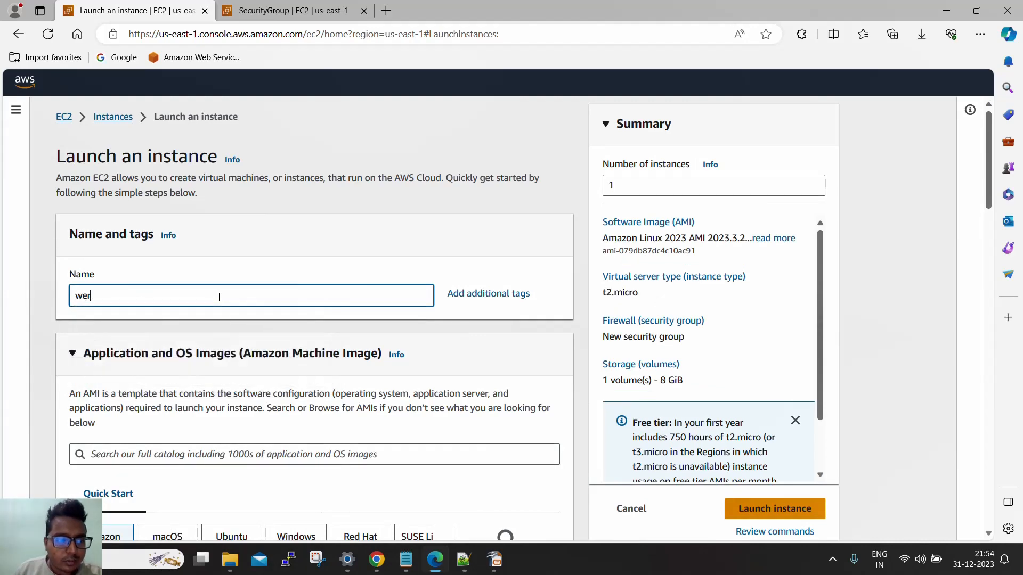
{"action": "type", "text": "server"}
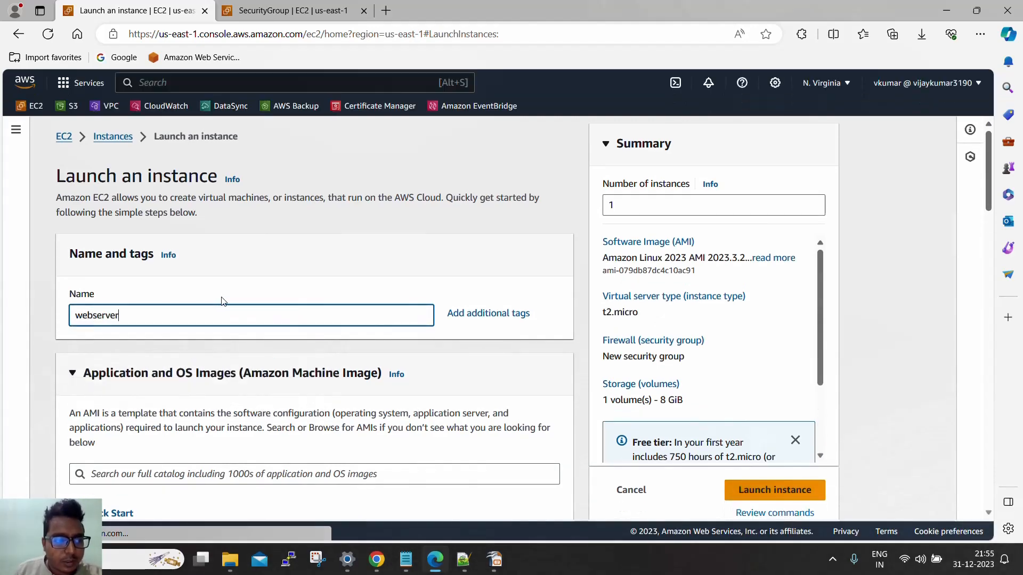
Select the existing us-east-1 key pair as the login key for the webserver instance, keeping Amazon Linux 2023 and t2.micro
{"action": "scroll", "coordinate": [250, 295], "scroll_direction": "down", "scroll_amount": 5}
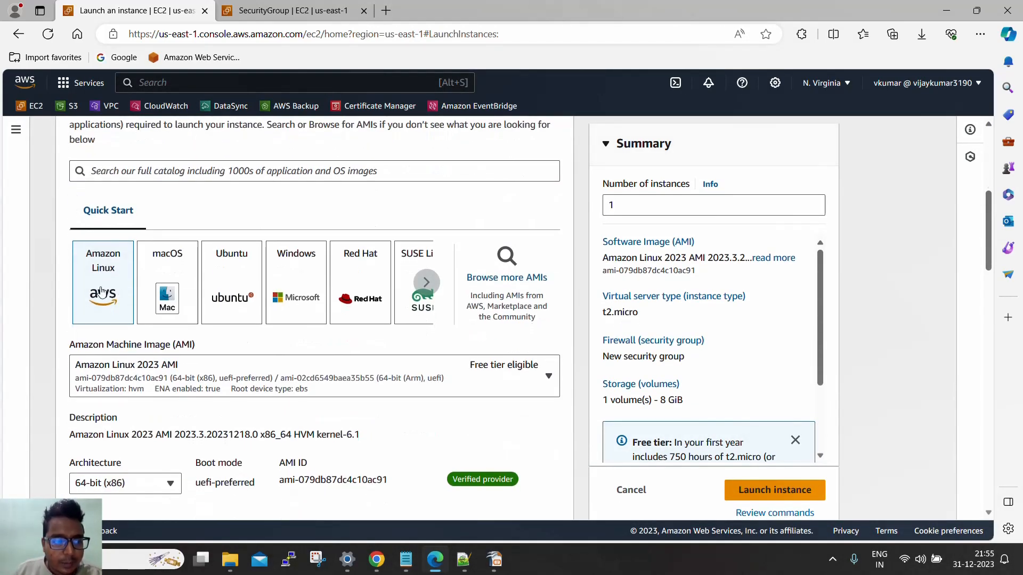
{"action": "scroll", "coordinate": [101, 293], "scroll_direction": "down", "scroll_amount": 4}
{"action": "scroll", "coordinate": [139, 329], "scroll_direction": "down", "scroll_amount": 6}
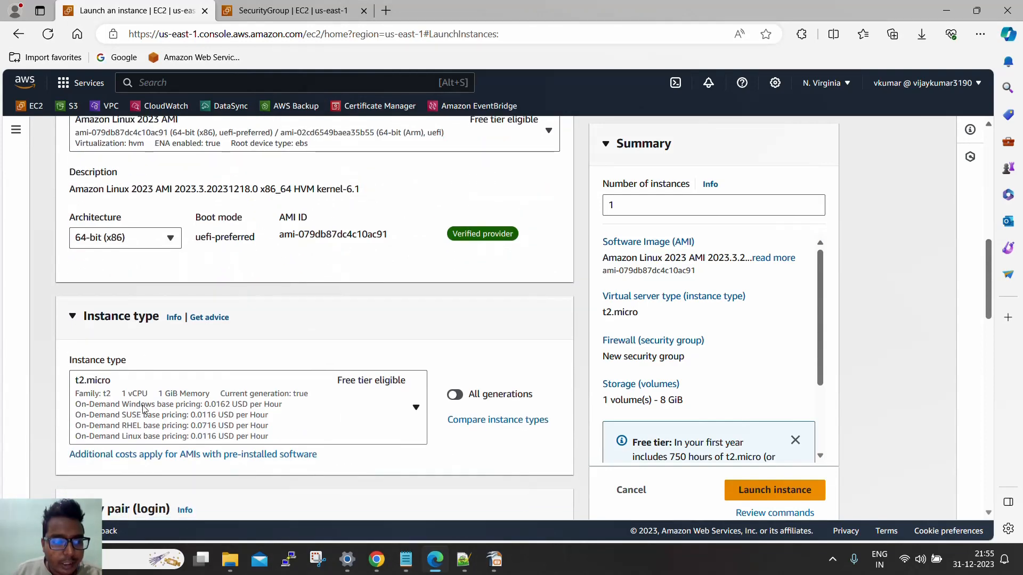
{"action": "left_click", "coordinate": [246, 316]}
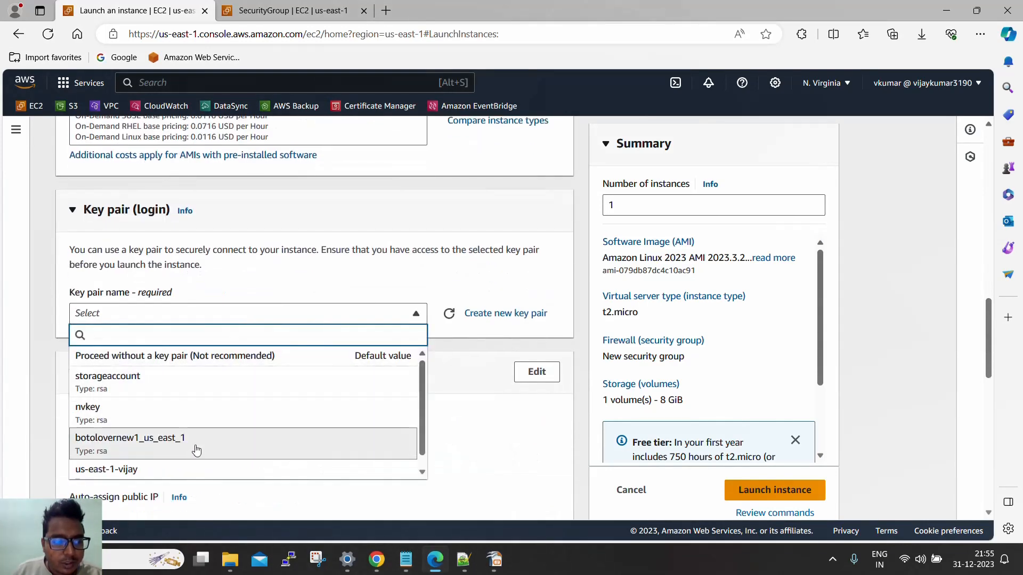
{"action": "left_click", "coordinate": [188, 470]}
Switch the firewall setting to an existing security group and assign the webserver group to the instance
{"action": "scroll", "coordinate": [96, 367], "scroll_direction": "down", "scroll_amount": 4}
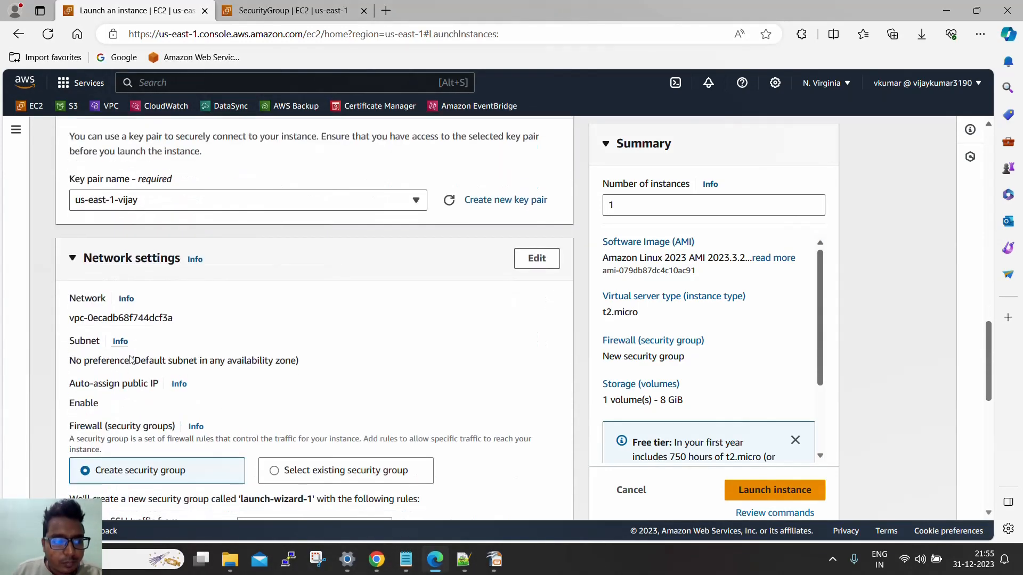
{"action": "left_click", "coordinate": [273, 342]}
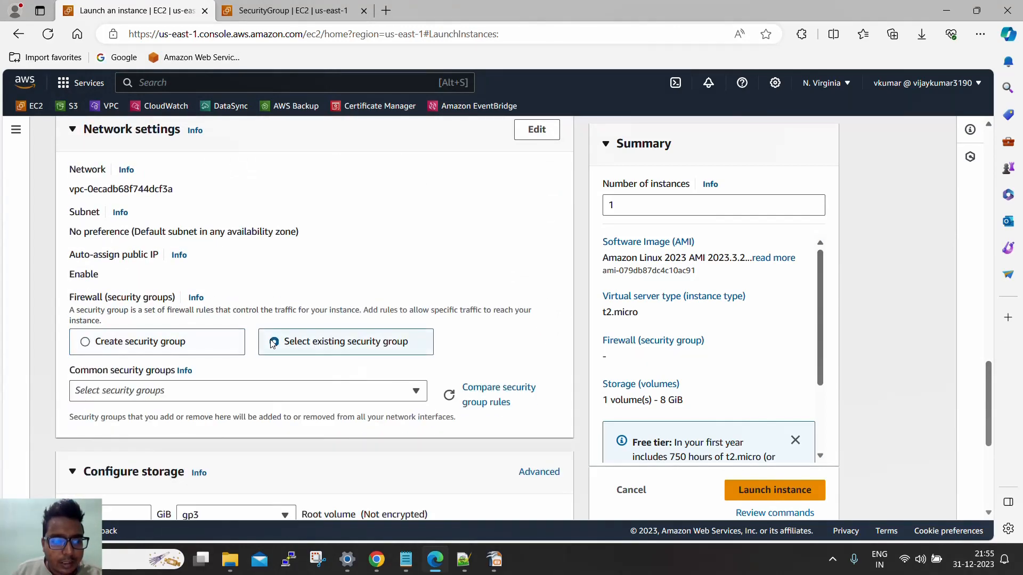
{"action": "left_click", "coordinate": [243, 394]}
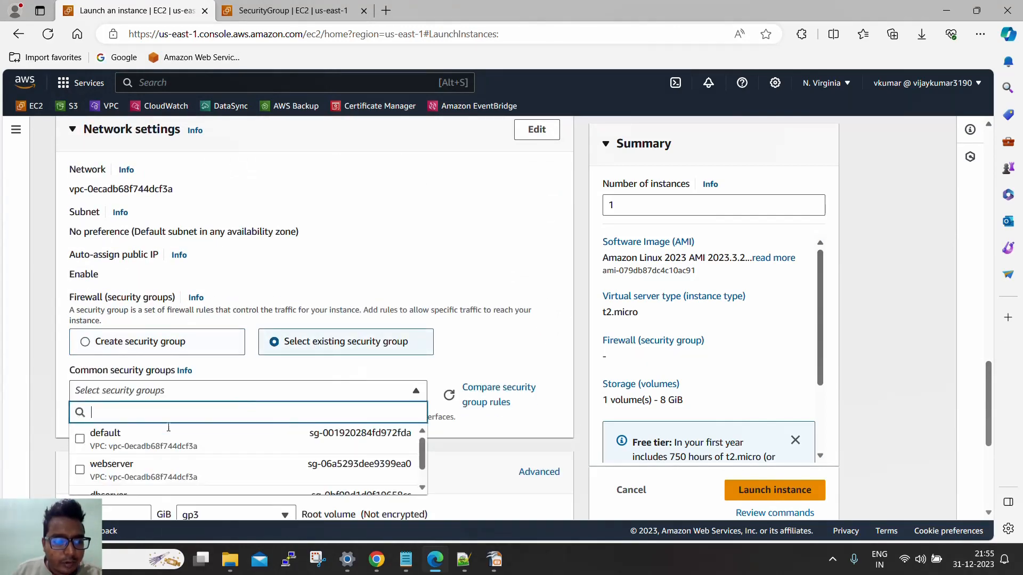
{"action": "left_click", "coordinate": [107, 467]}
{"action": "scroll", "coordinate": [59, 369], "scroll_direction": "down", "scroll_amount": 3}
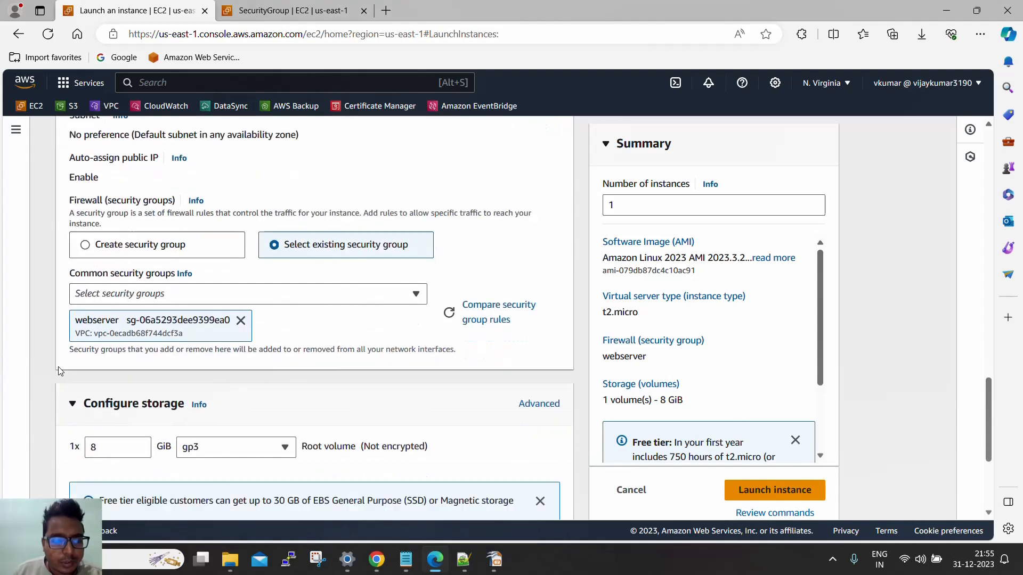
Check the storage and network settings in the form and launch the webserver instance
{"action": "scroll", "coordinate": [307, 375], "scroll_direction": "down", "scroll_amount": 2}
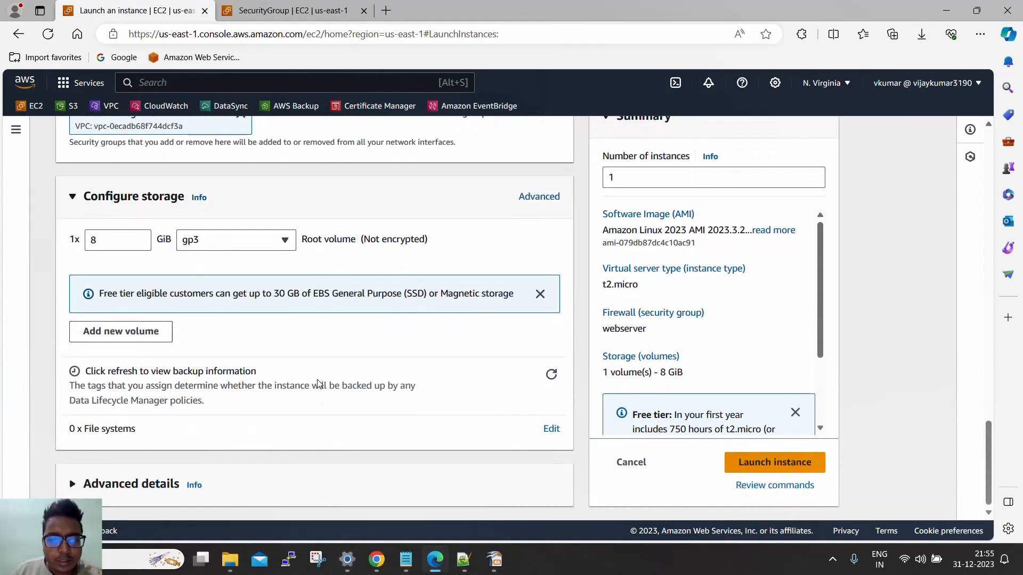
{"action": "scroll", "coordinate": [318, 383], "scroll_direction": "up", "scroll_amount": 4}
{"action": "scroll", "coordinate": [327, 372], "scroll_direction": "up", "scroll_amount": 3}
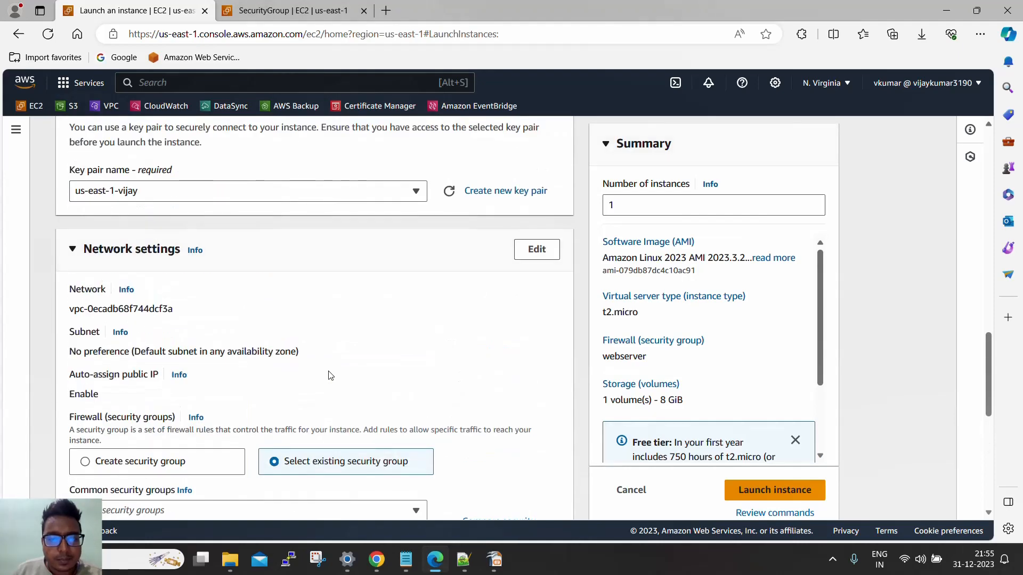
{"action": "scroll", "coordinate": [328, 377], "scroll_direction": "down", "scroll_amount": 4}
{"action": "scroll", "coordinate": [342, 383], "scroll_direction": "up", "scroll_amount": 3}
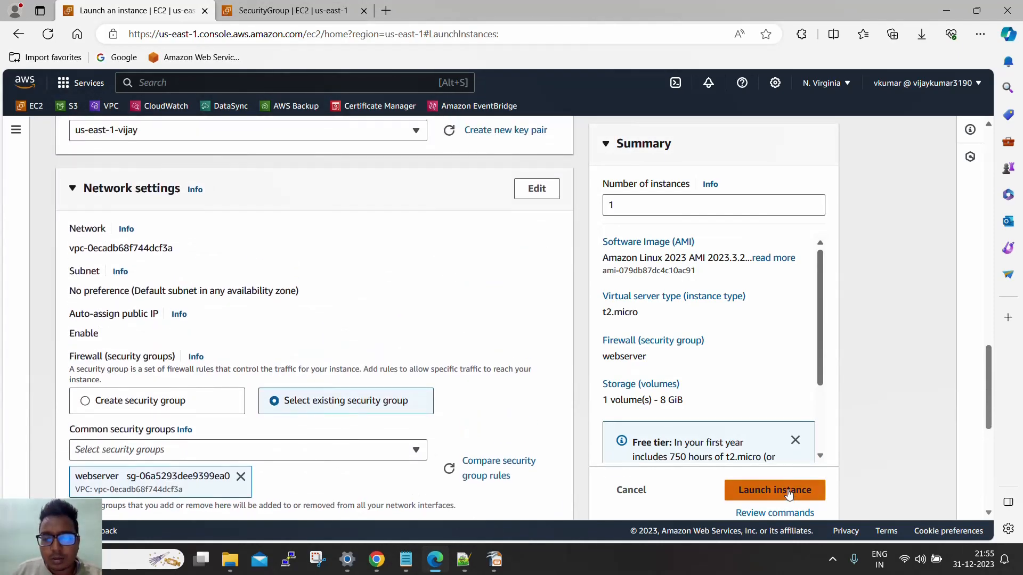
{"action": "left_click", "coordinate": [788, 491]}
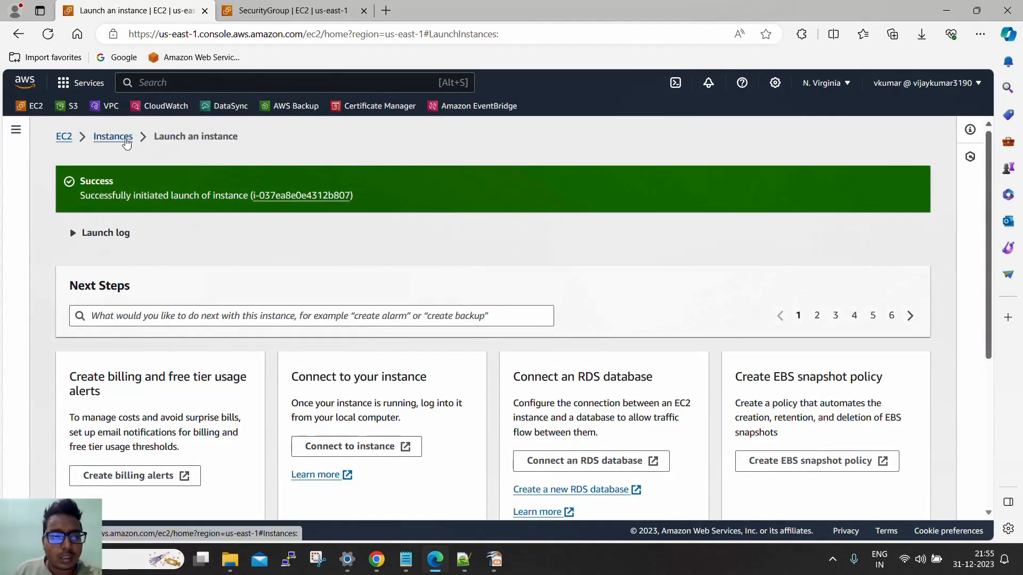
Start a second instance launch from the EC2 Instances list and name the new instance database
{"action": "left_click", "coordinate": [119, 137]}
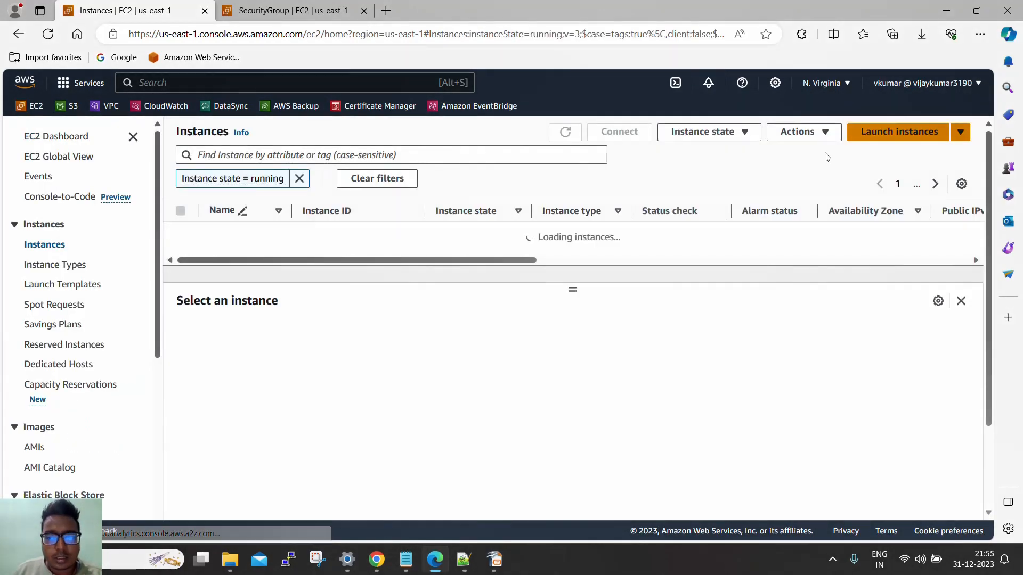
{"action": "left_click", "coordinate": [888, 134]}
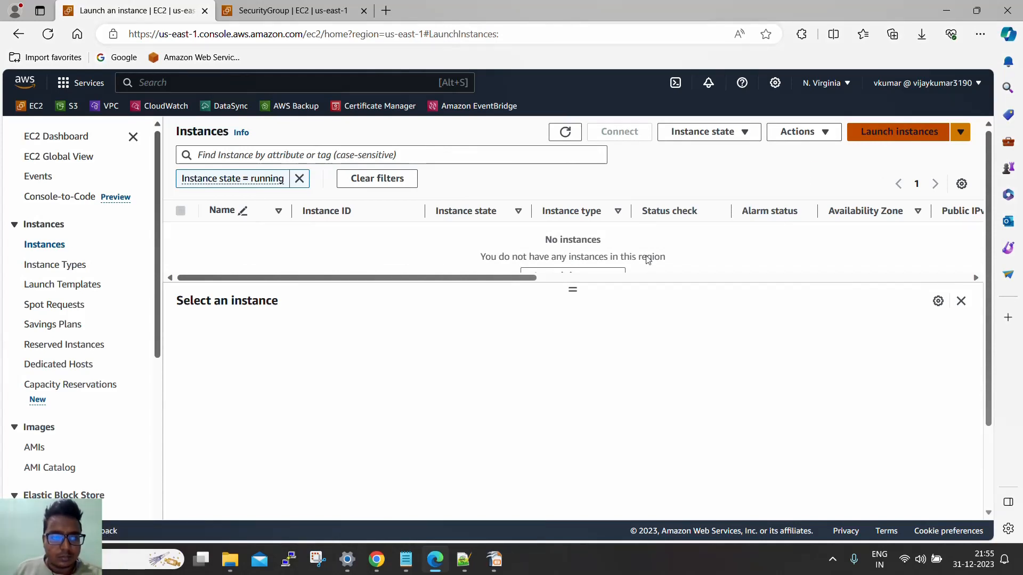
{"action": "left_click", "coordinate": [269, 311]}
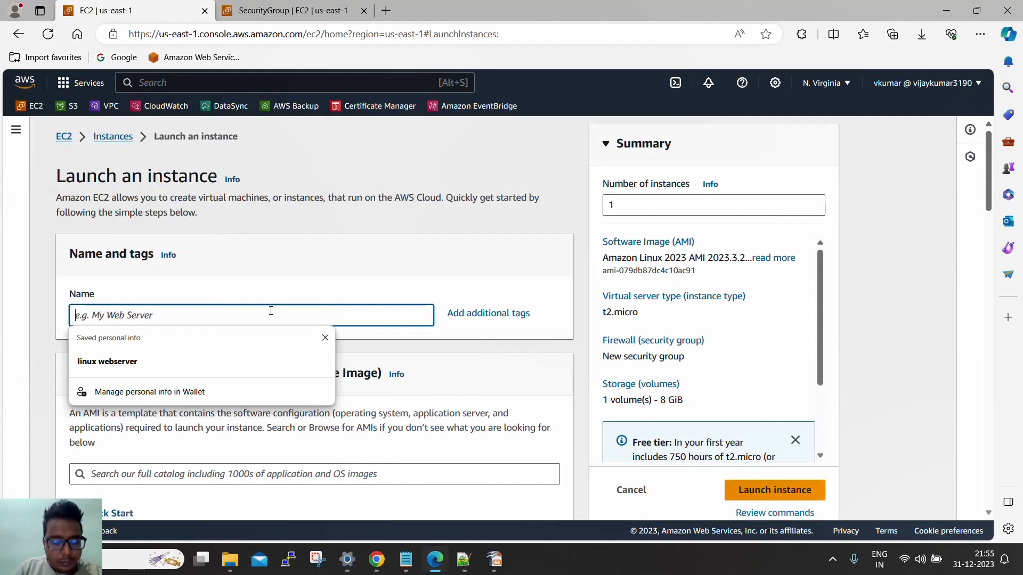
{"action": "type", "text": "database"}
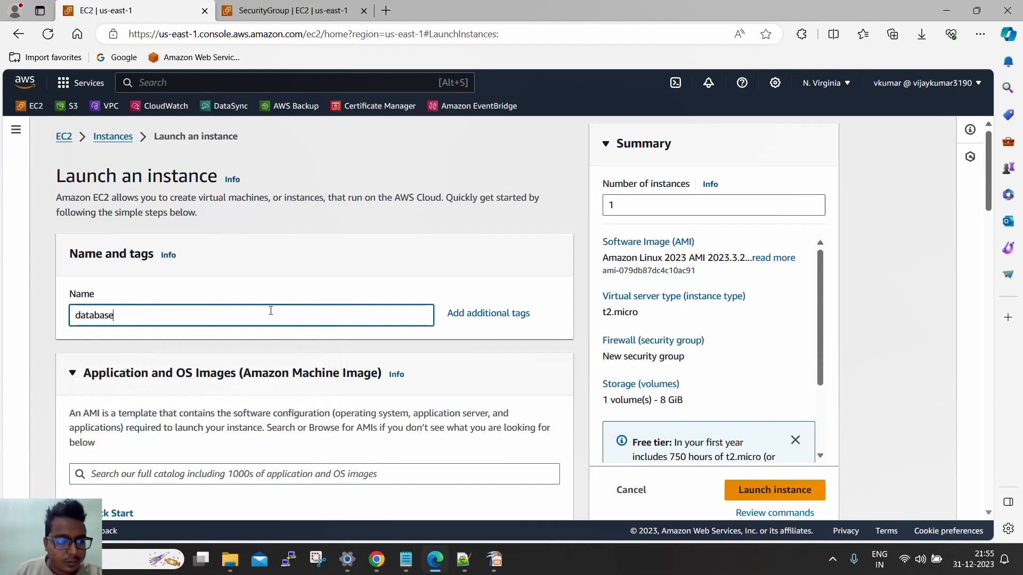
Select the existing us-east-1 key pair for the database instance, keeping the default Amazon Linux 2023 image and t2.micro type
{"action": "scroll", "coordinate": [440, 336], "scroll_direction": "down", "scroll_amount": 5}
{"action": "scroll", "coordinate": [320, 341], "scroll_direction": "down", "scroll_amount": 2}
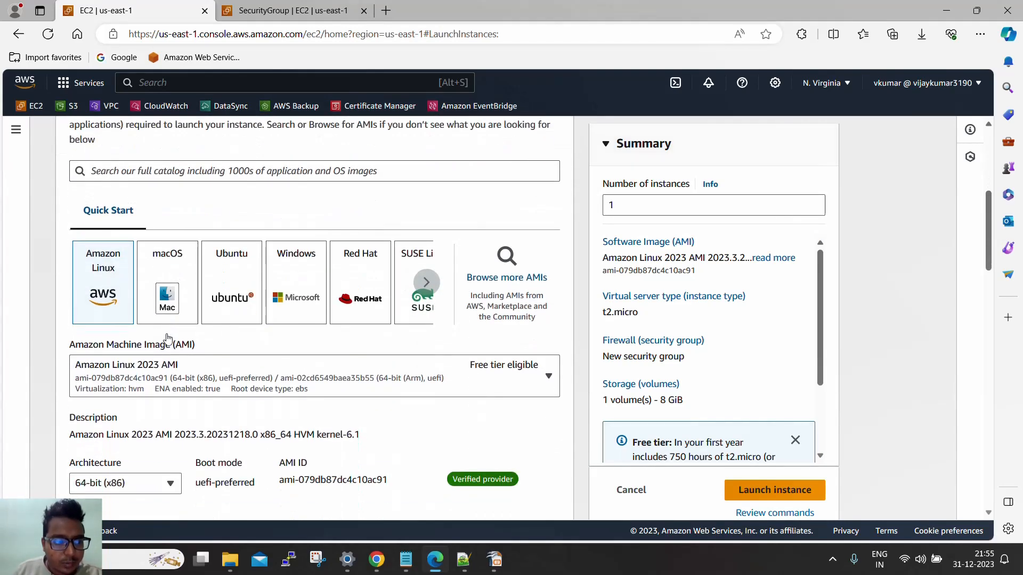
{"action": "scroll", "coordinate": [202, 345], "scroll_direction": "down", "scroll_amount": 5}
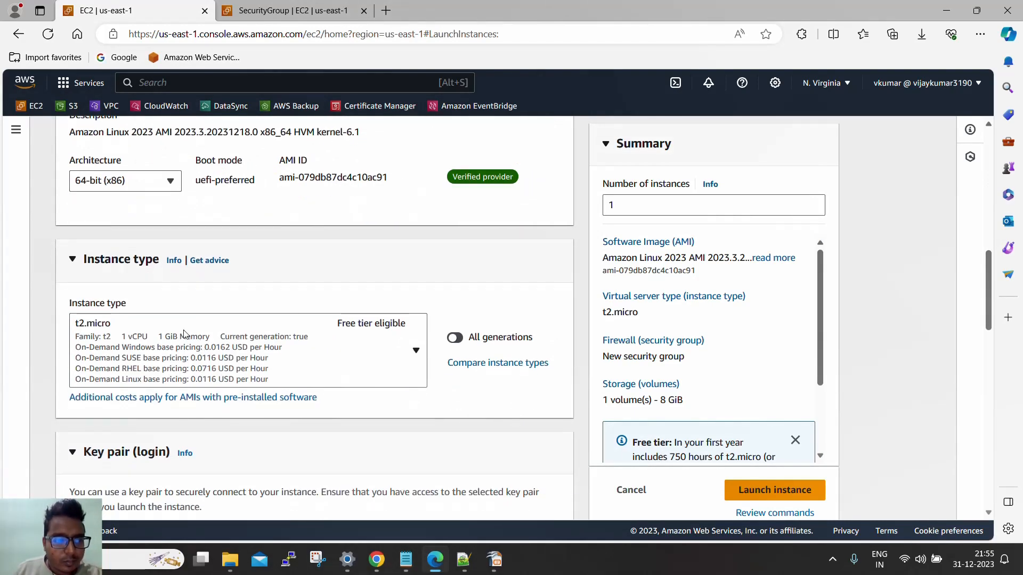
{"action": "scroll", "coordinate": [186, 336], "scroll_direction": "down", "scroll_amount": 5}
{"action": "left_click", "coordinate": [208, 319]}
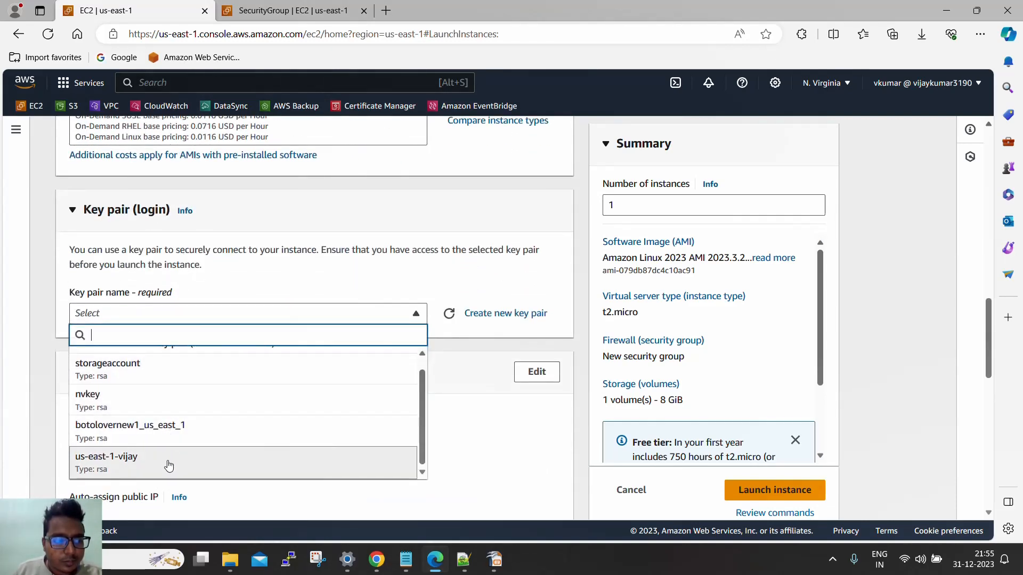
{"action": "left_click", "coordinate": [169, 466]}
Assign the existing dbserver security group to the database instance and launch it
{"action": "scroll", "coordinate": [96, 367], "scroll_direction": "down", "scroll_amount": 7}
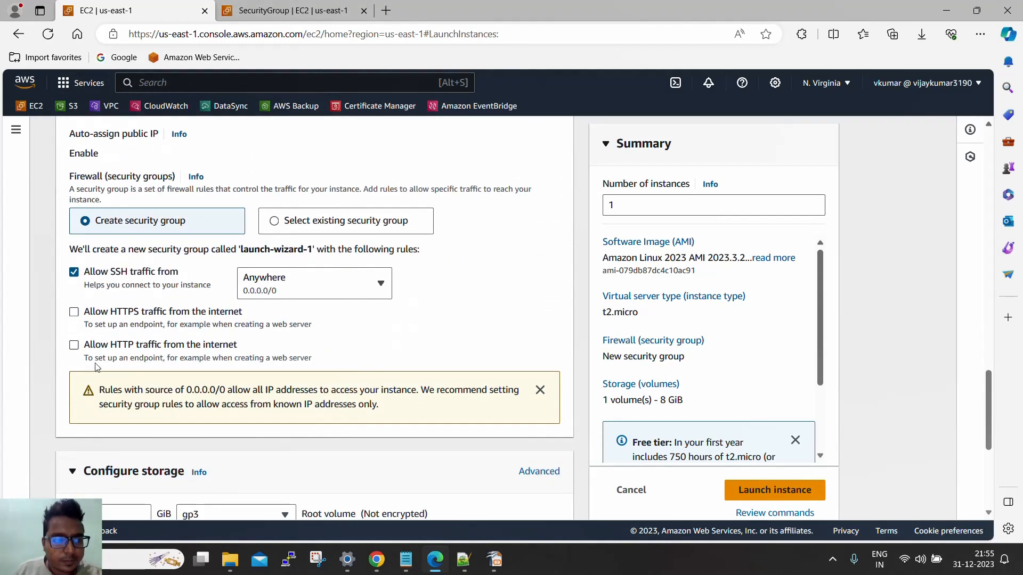
{"action": "left_click", "coordinate": [291, 227]}
{"action": "left_click", "coordinate": [266, 273]}
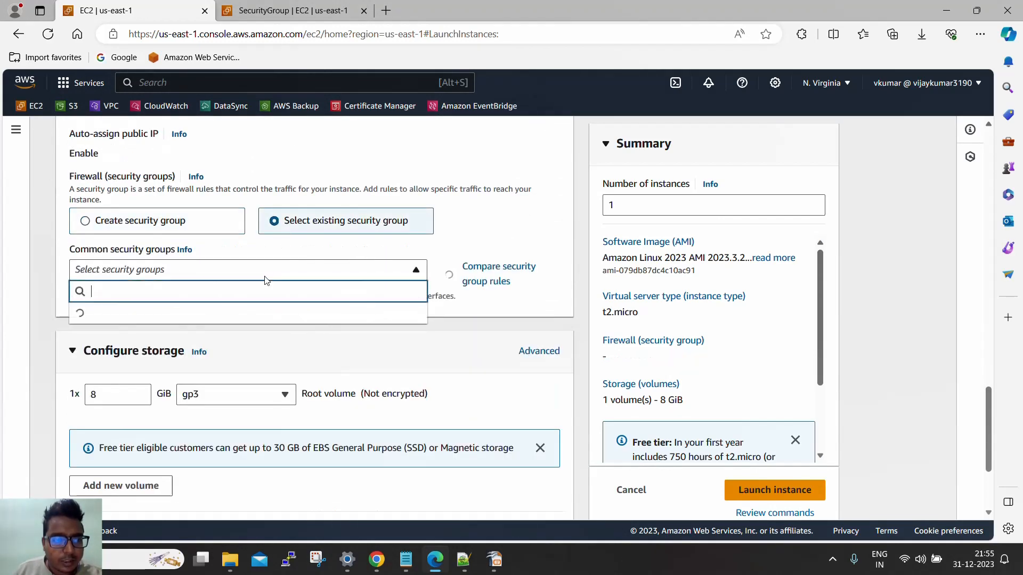
{"action": "left_click", "coordinate": [158, 382]}
{"action": "scroll", "coordinate": [85, 363], "scroll_direction": "down", "scroll_amount": 3}
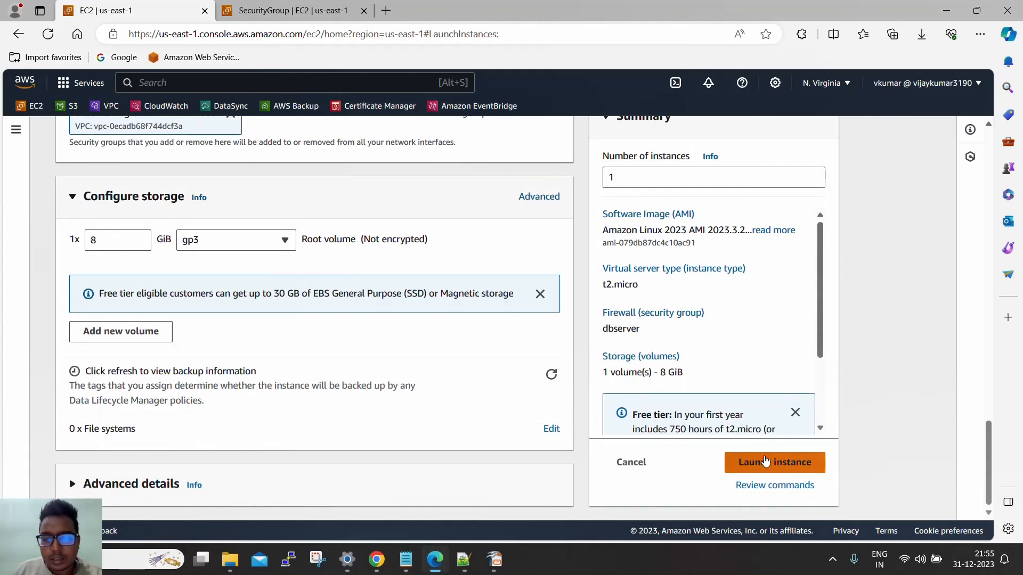
{"action": "left_click", "coordinate": [771, 463]}
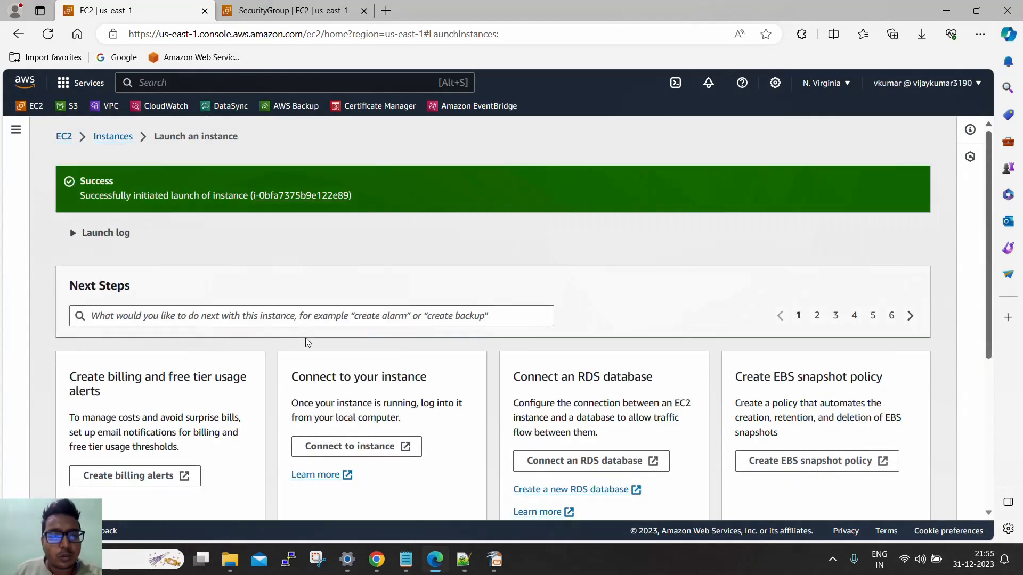
Filter the EC2 Instances list to Instance state = running, and refresh and enlarge the list area
{"action": "left_click", "coordinate": [116, 134]}
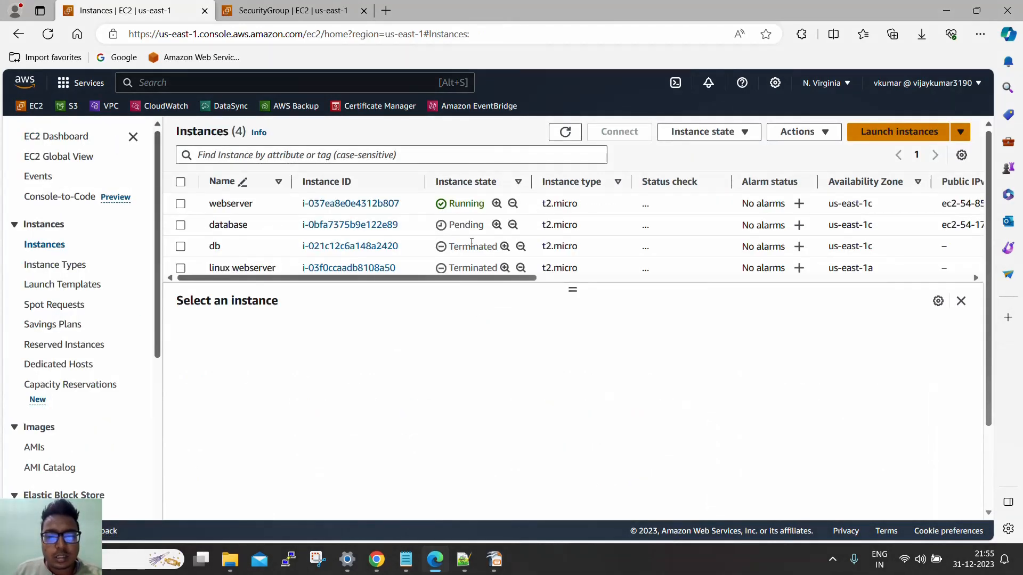
{"action": "left_click", "coordinate": [245, 156]}
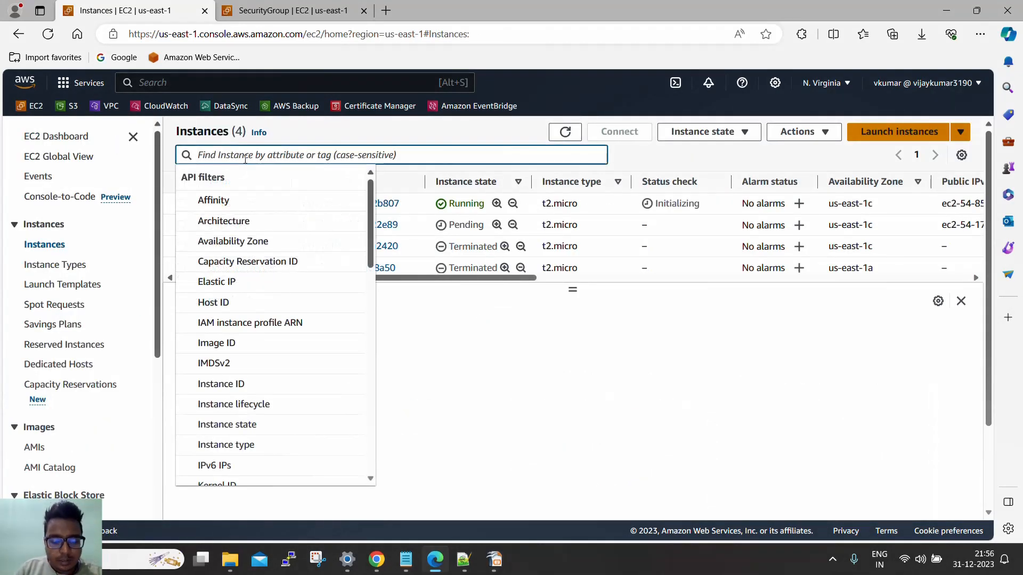
{"action": "type", "text": "ins"}
{"action": "left_click", "coordinate": [249, 283]}
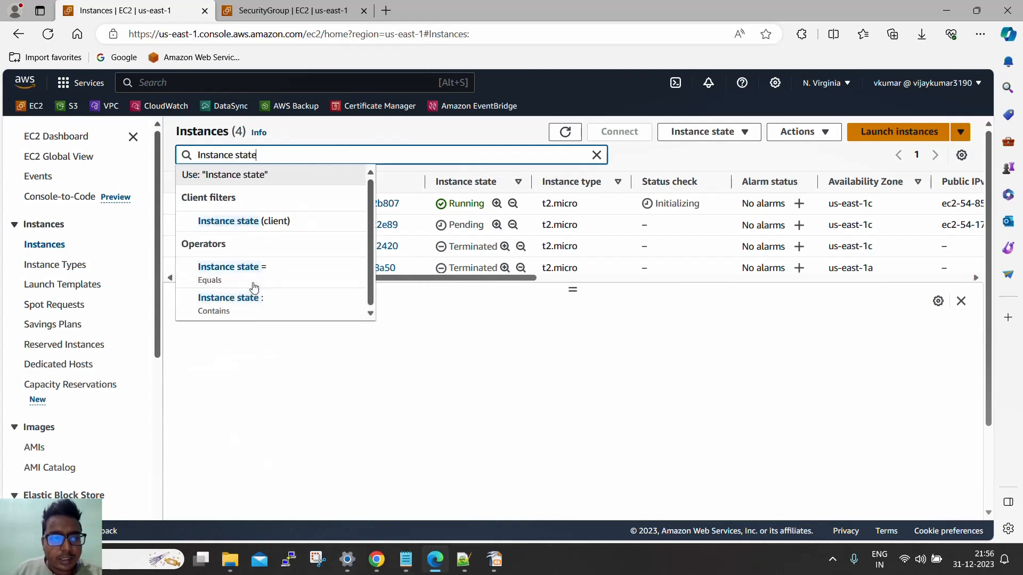
{"action": "left_click", "coordinate": [261, 266]}
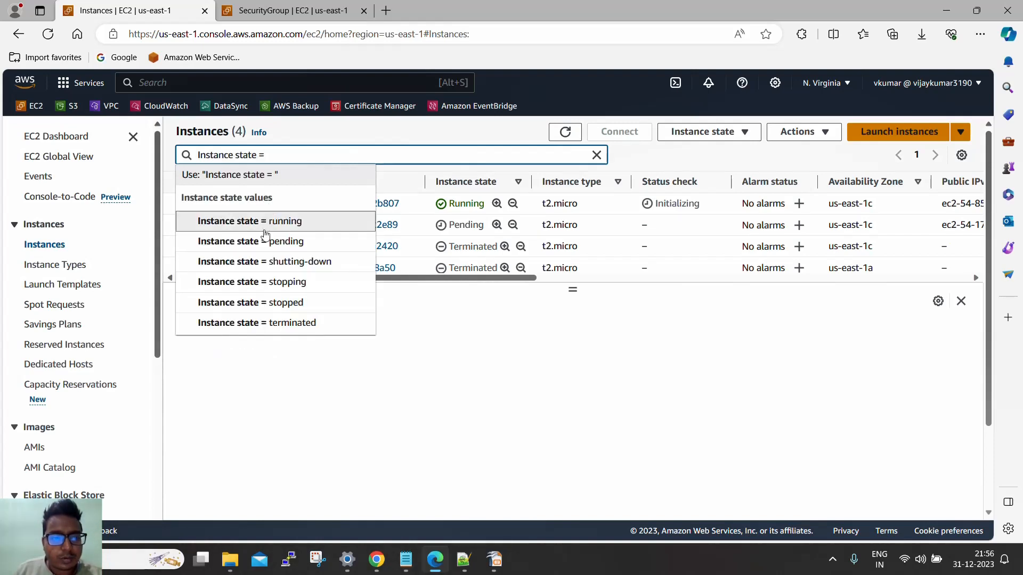
{"action": "left_click", "coordinate": [262, 221]}
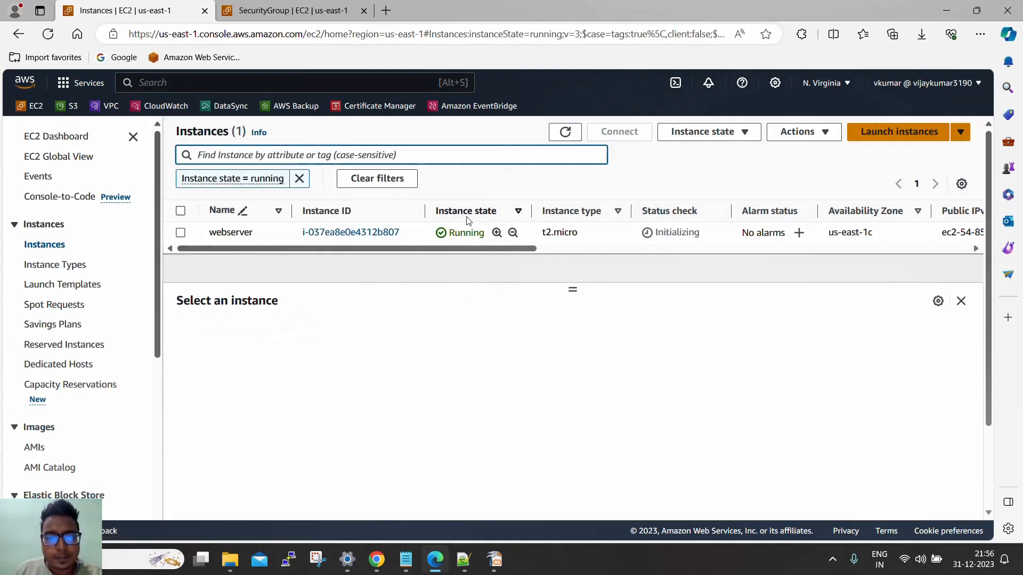
{"action": "left_click", "coordinate": [566, 133]}
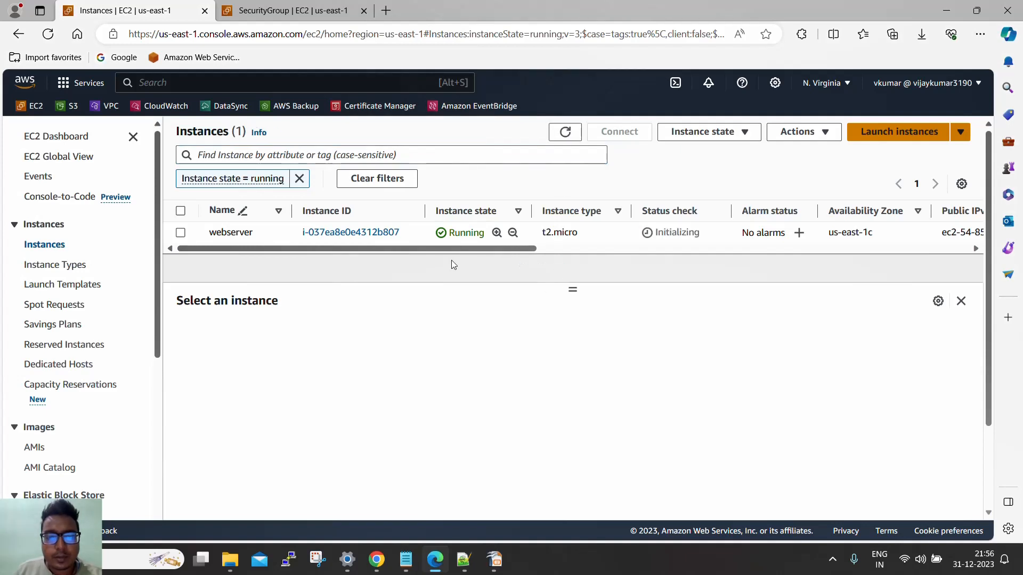
{"action": "left_click_drag", "start_coordinate": [557, 291], "coordinate": [525, 329]}
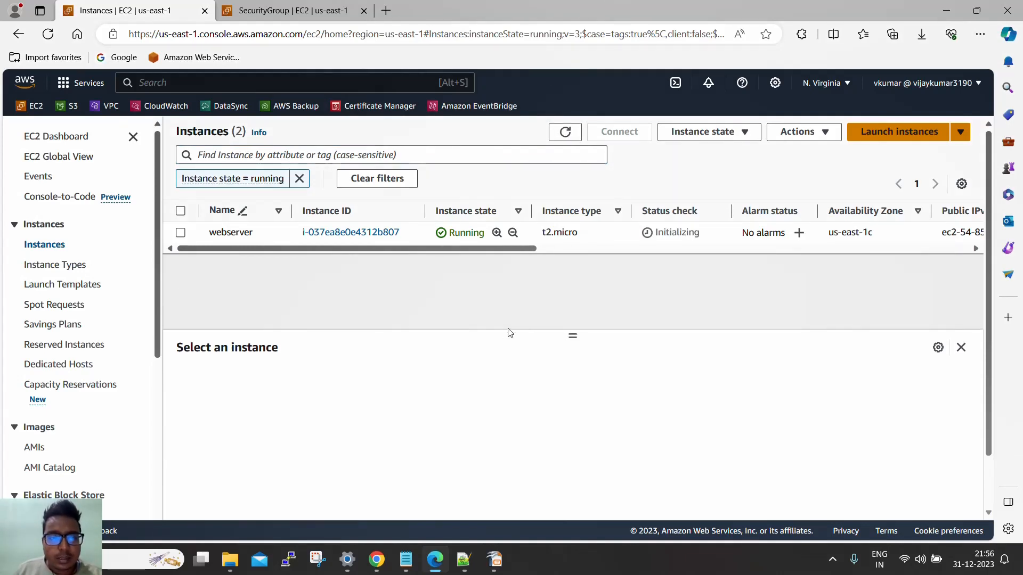
Switch to File Explorer and select the us-east-1 .pem key file in the Downloads key folder
{"action": "left_click", "coordinate": [231, 561]}
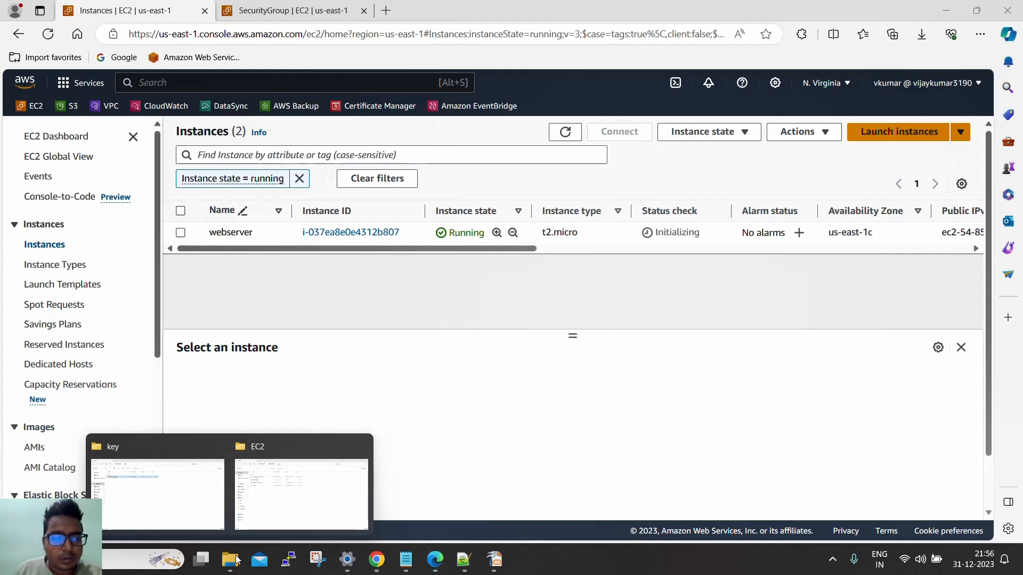
{"action": "left_click", "coordinate": [165, 492]}
{"action": "left_click", "coordinate": [202, 164]}
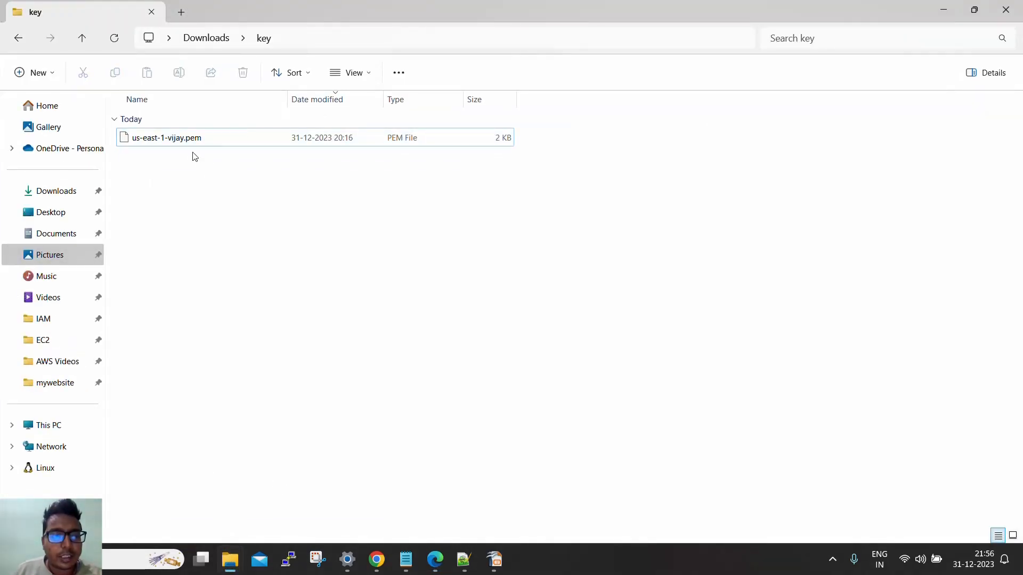
{"action": "left_click", "coordinate": [189, 142]}
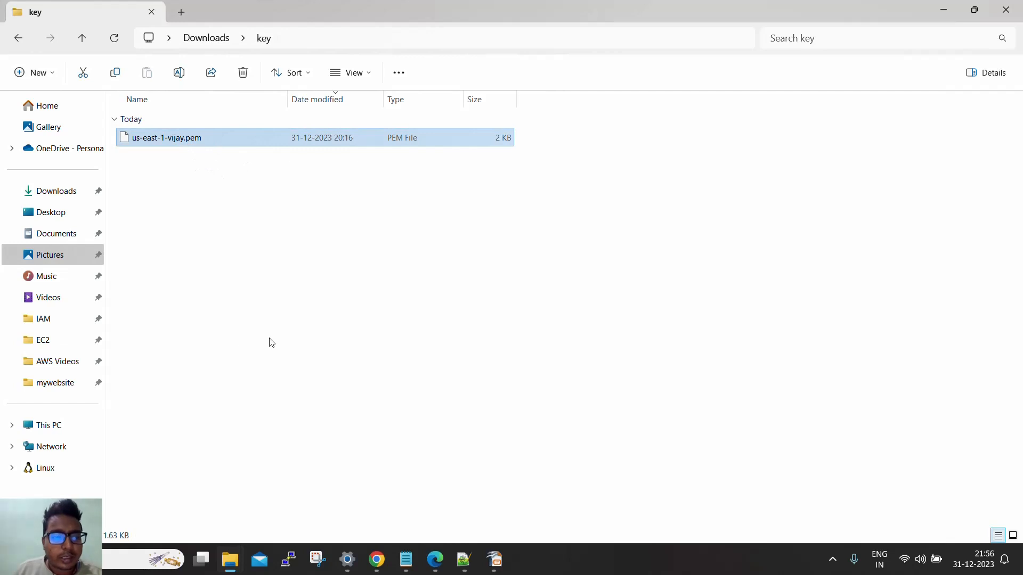
Open PuTTYgen and load the us-east-1 .pem private key from the Downloads key folder, showing all file types
{"action": "key", "text": "super"}
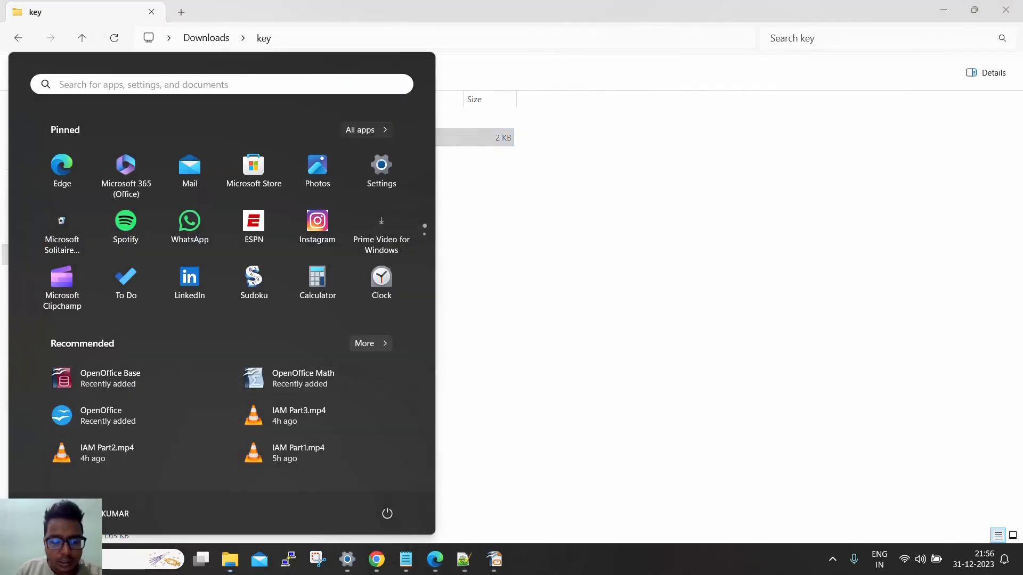
{"action": "type", "text": "put"}
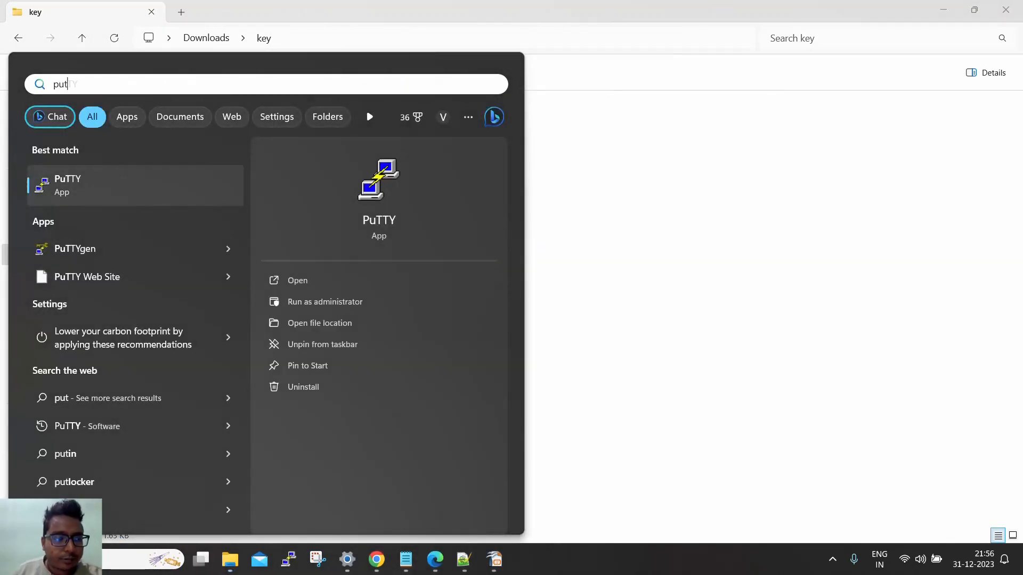
{"action": "left_click", "coordinate": [85, 250]}
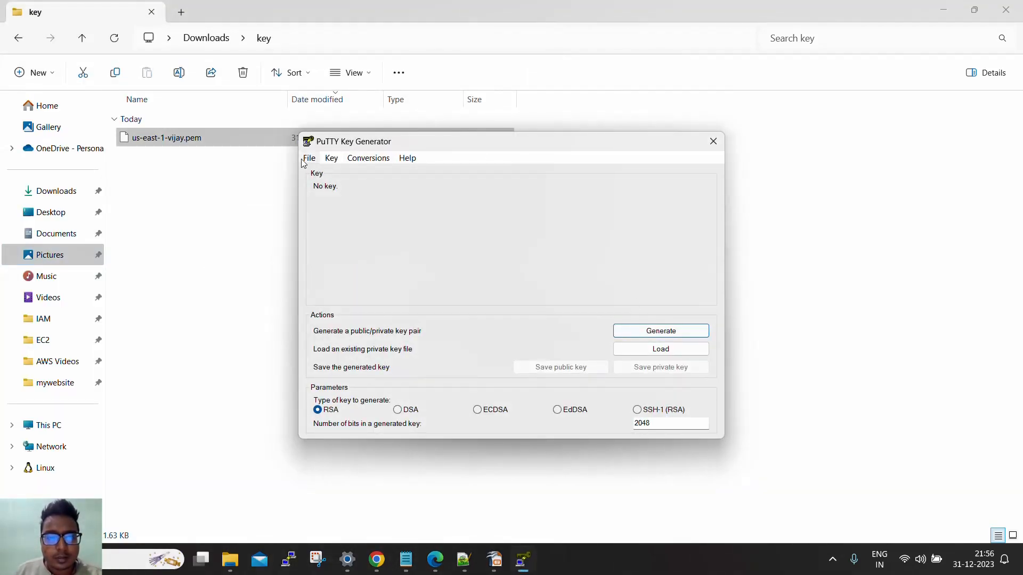
{"action": "left_click", "coordinate": [628, 349]}
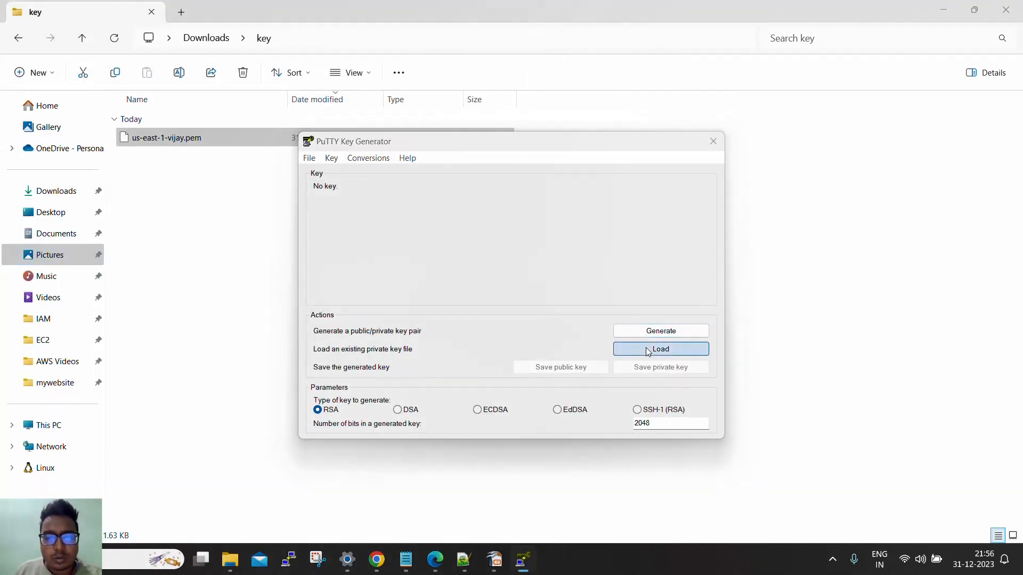
{"action": "left_click", "coordinate": [729, 442]}
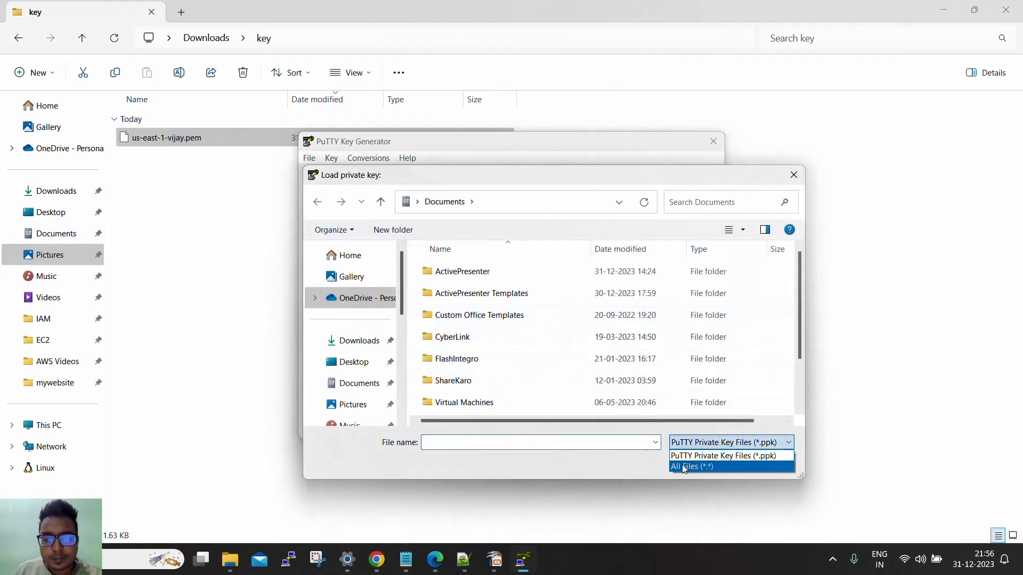
{"action": "left_click", "coordinate": [693, 467]}
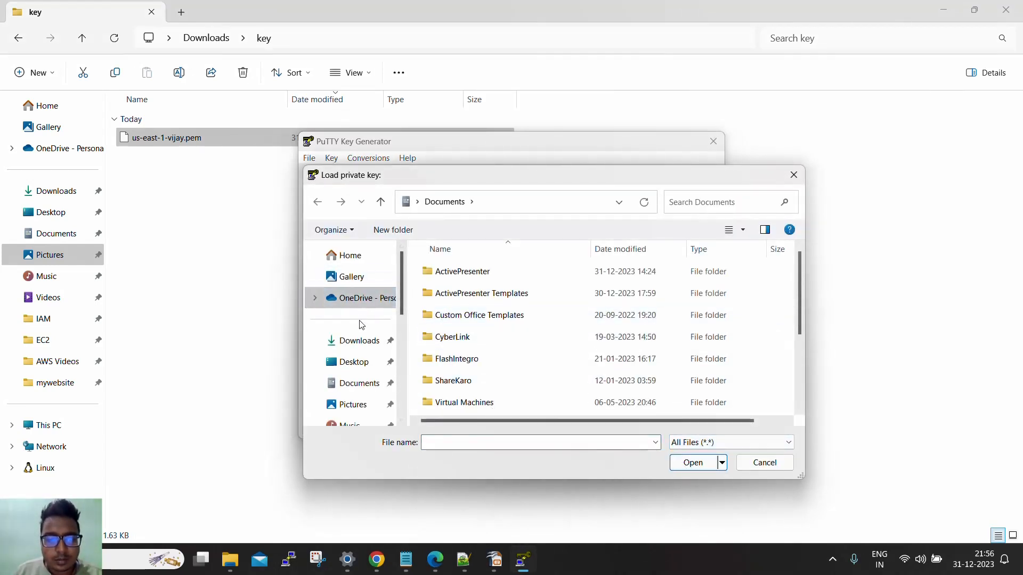
{"action": "left_click", "coordinate": [361, 339]}
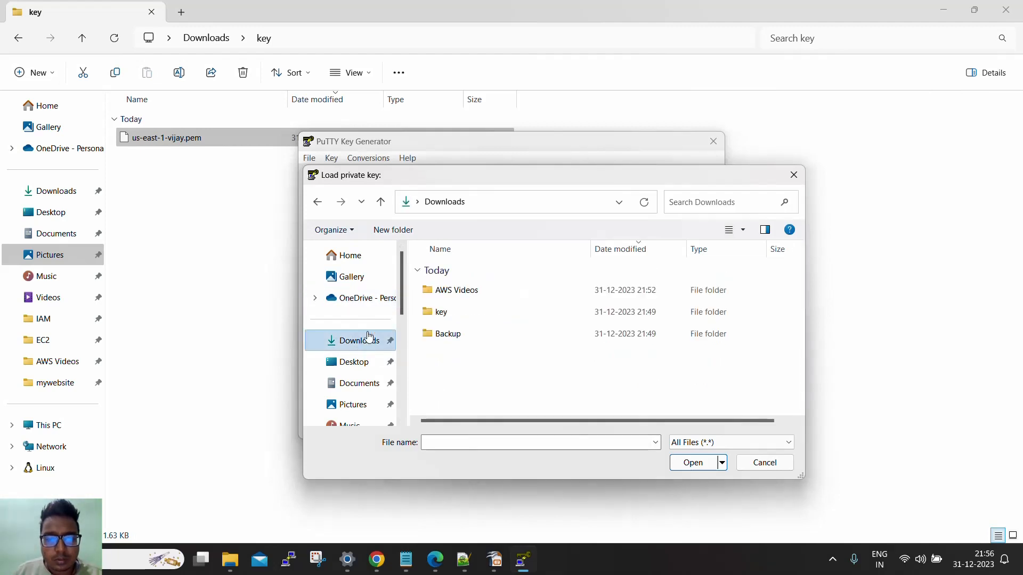
{"action": "left_click", "coordinate": [446, 318]}
{"action": "double_click", "coordinate": [446, 312]}
{"action": "double_click", "coordinate": [451, 291]}
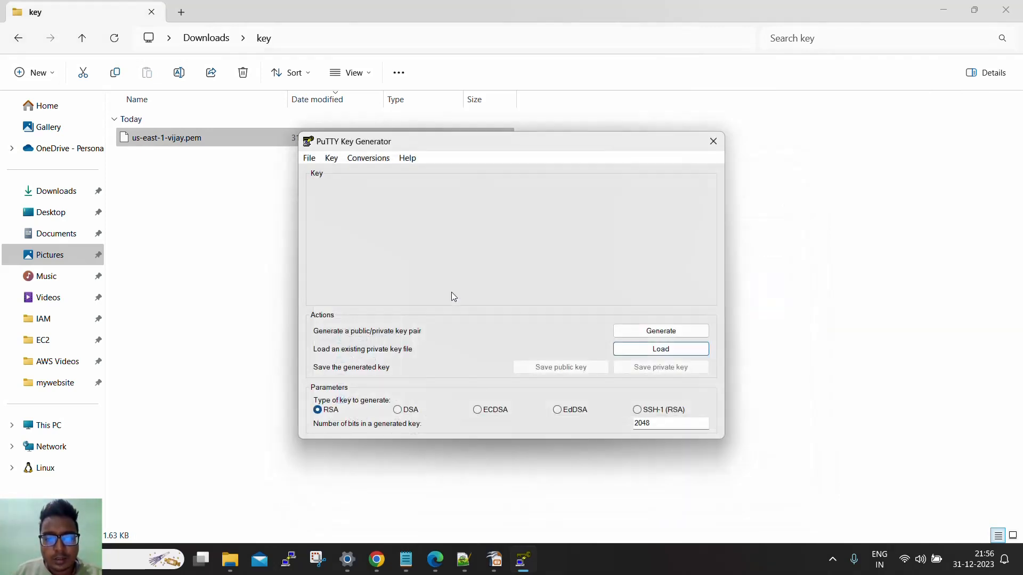
{"action": "left_click", "coordinate": [587, 344]}
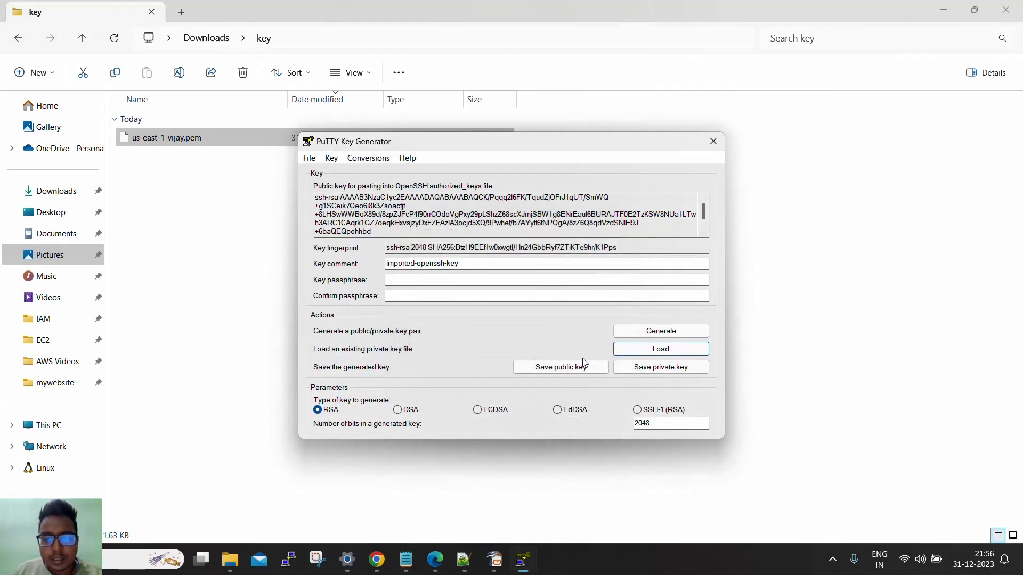
Save the private key without a passphrase as a .ppk file named like the .pem file in the key folder, and close PuTTYgen
{"action": "left_click", "coordinate": [646, 372]}
{"action": "left_click", "coordinate": [513, 325]}
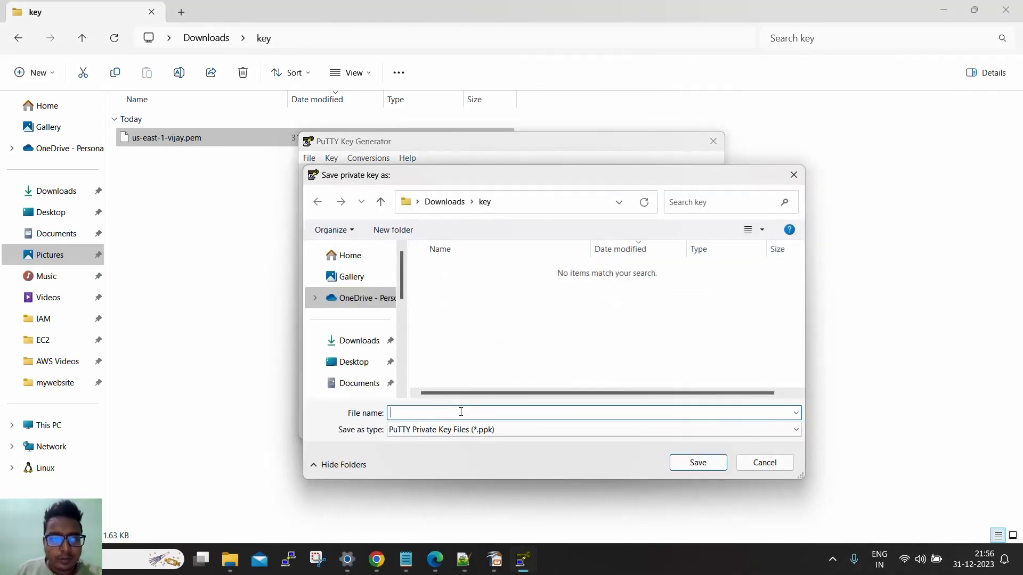
{"action": "type", "text": "us-east"}
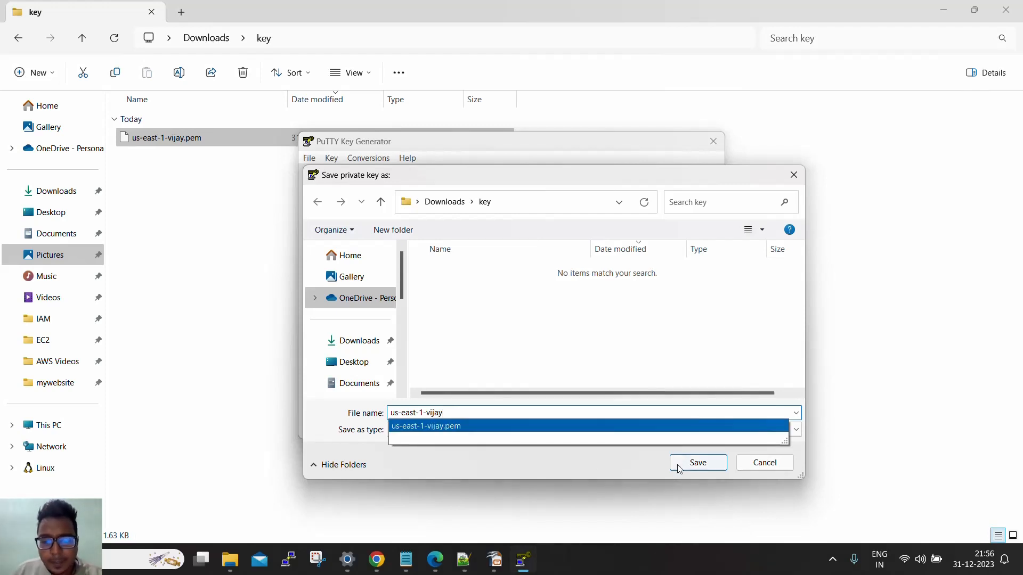
{"action": "type", "text": "-1-vijay"}
{"action": "left_click", "coordinate": [698, 462]}
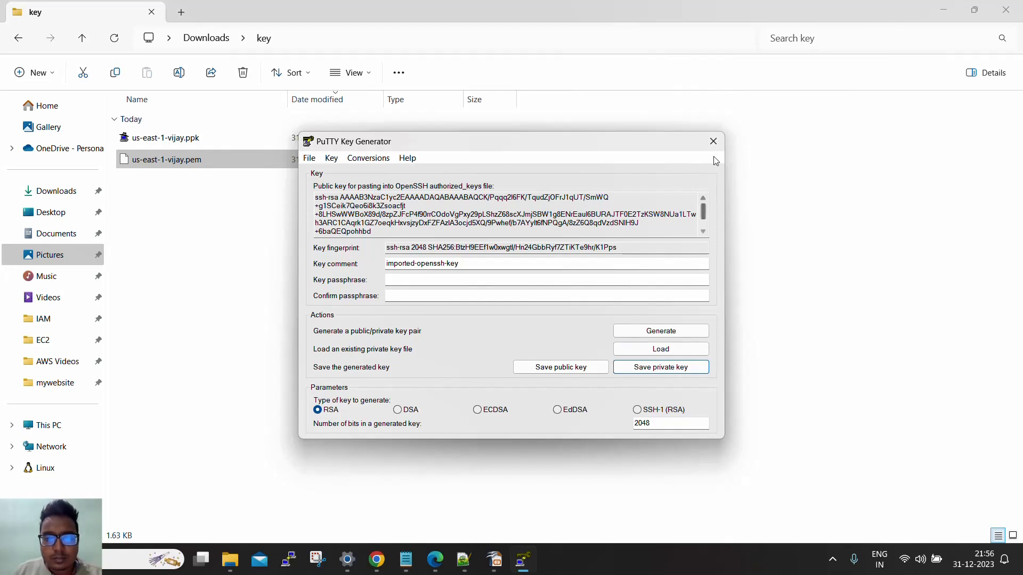
{"action": "left_click", "coordinate": [713, 141]}
{"action": "left_click", "coordinate": [195, 143]}
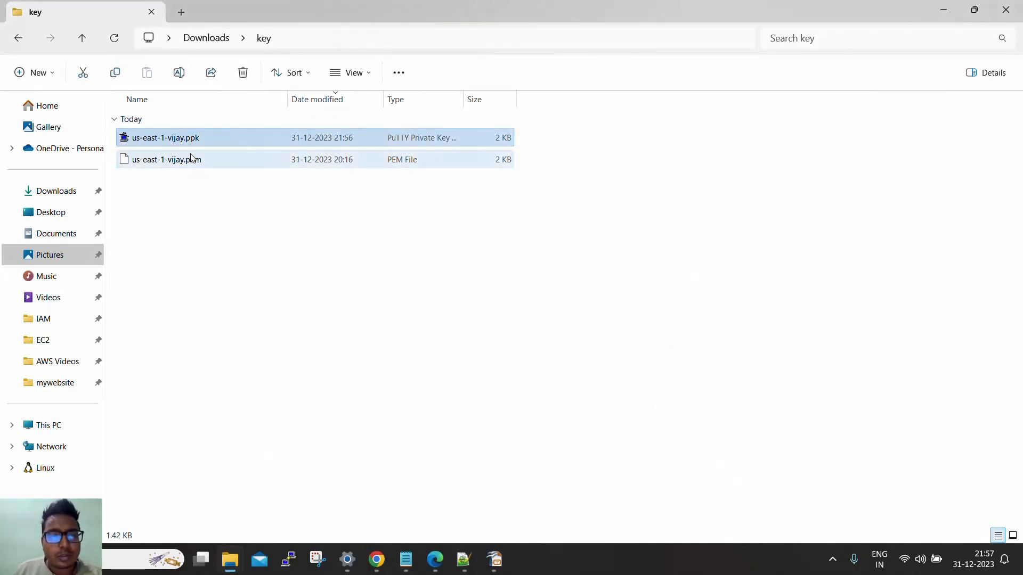
Return to the EC2 console in Edge, refresh the instances list, and copy the webserver instance's public IPv4 address
{"action": "left_click", "coordinate": [943, 13]}
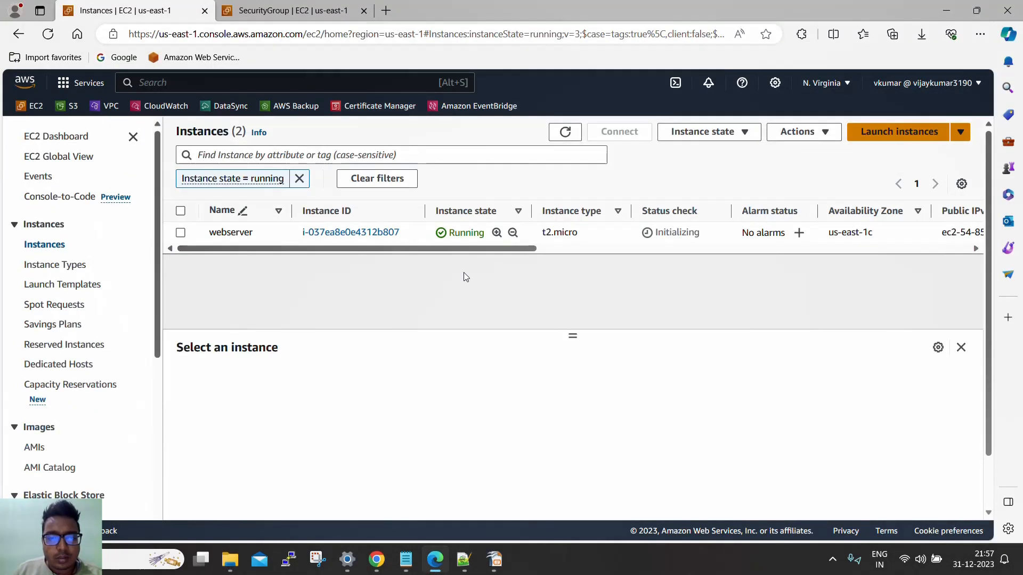
{"action": "left_click", "coordinate": [566, 131]}
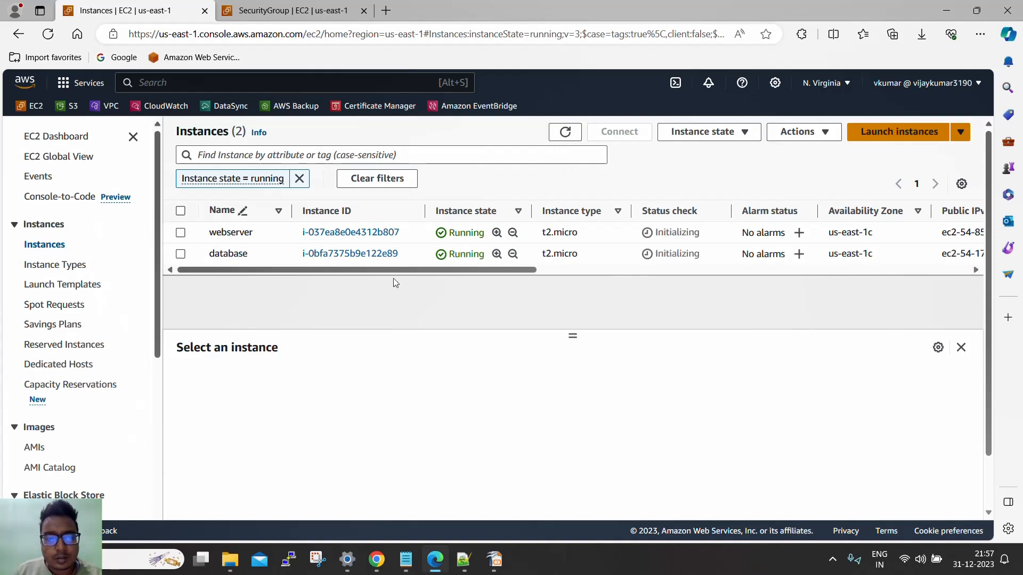
{"action": "left_click", "coordinate": [619, 232]}
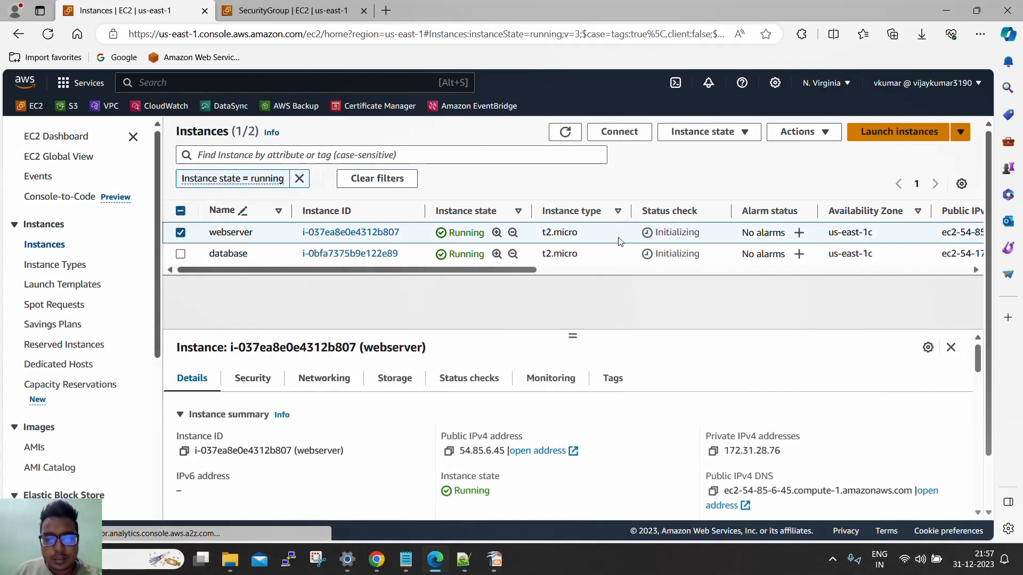
{"action": "left_click", "coordinate": [449, 451]}
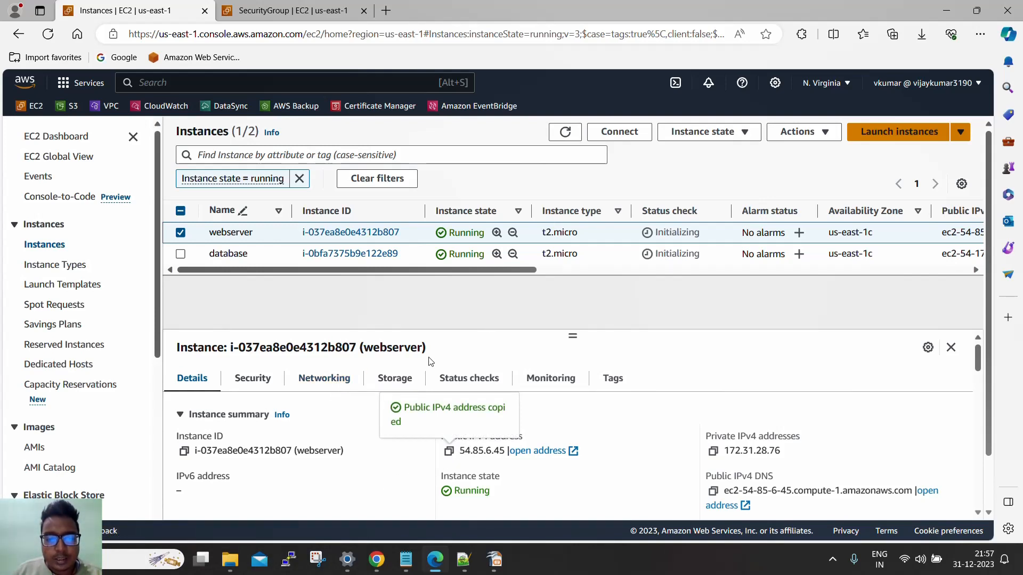
Open the webserver instance's security group in a new browser tab and close the old security group tab
{"action": "left_click", "coordinate": [257, 379]}
{"action": "scroll", "coordinate": [506, 405], "scroll_direction": "down", "scroll_amount": 1}
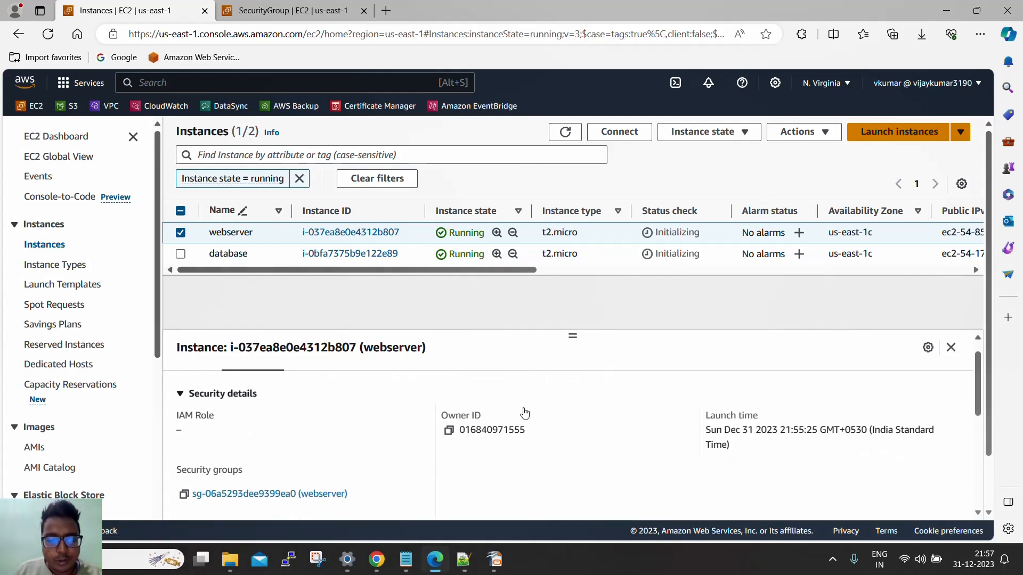
{"action": "scroll", "coordinate": [525, 412], "scroll_direction": "down", "scroll_amount": 1}
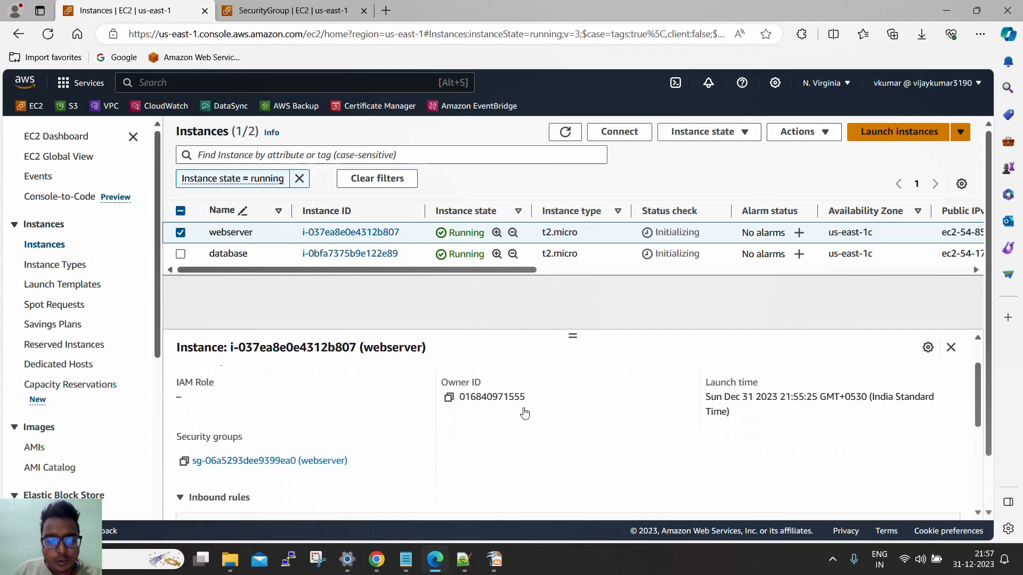
{"action": "left_click", "coordinate": [301, 462], "text": "ctrl"}
{"action": "left_click", "coordinate": [363, 11]}
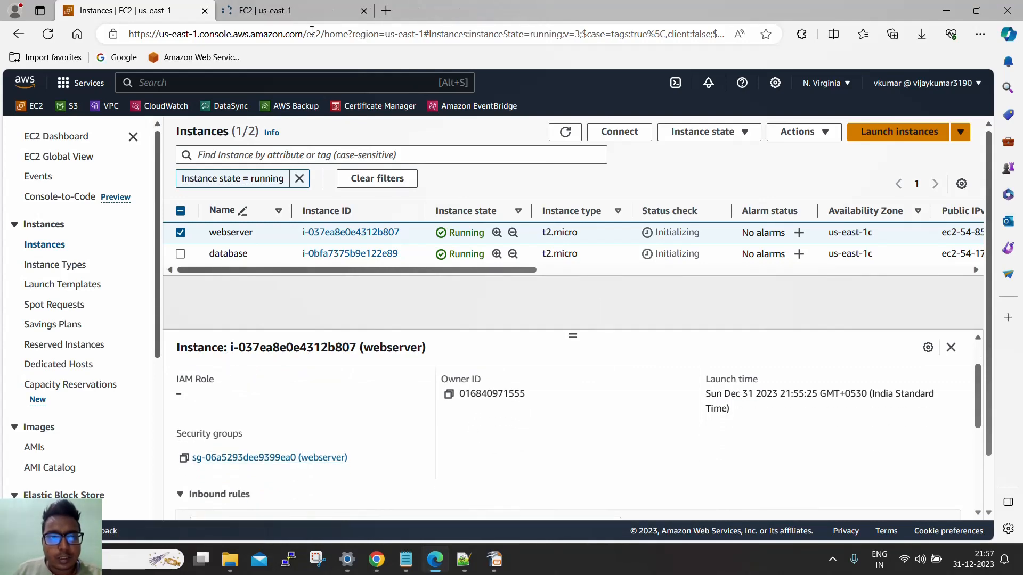
{"action": "left_click", "coordinate": [288, 10]}
{"action": "scroll", "coordinate": [580, 323], "scroll_direction": "down", "scroll_amount": 1}
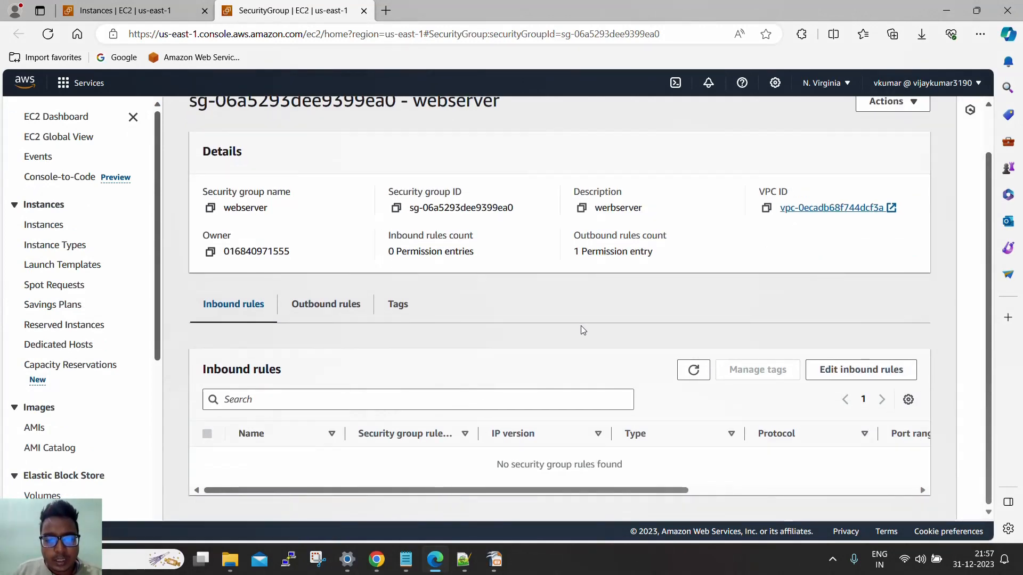
Add and save an inbound Custom TCP rule on the webserver security group for port 22 from 0.0.0.0/0
{"action": "left_click", "coordinate": [862, 389]}
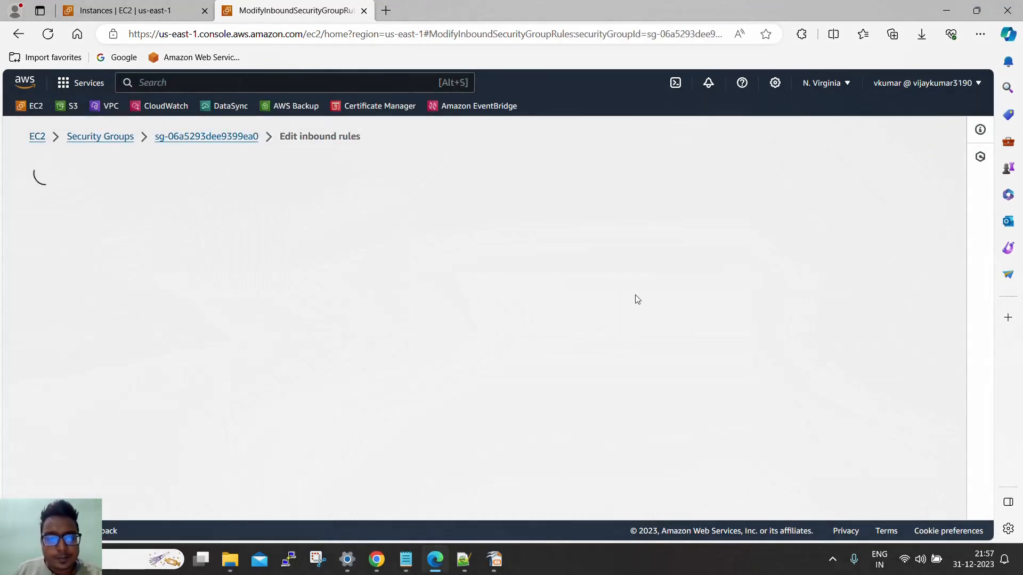
{"action": "left_click", "coordinate": [76, 323]}
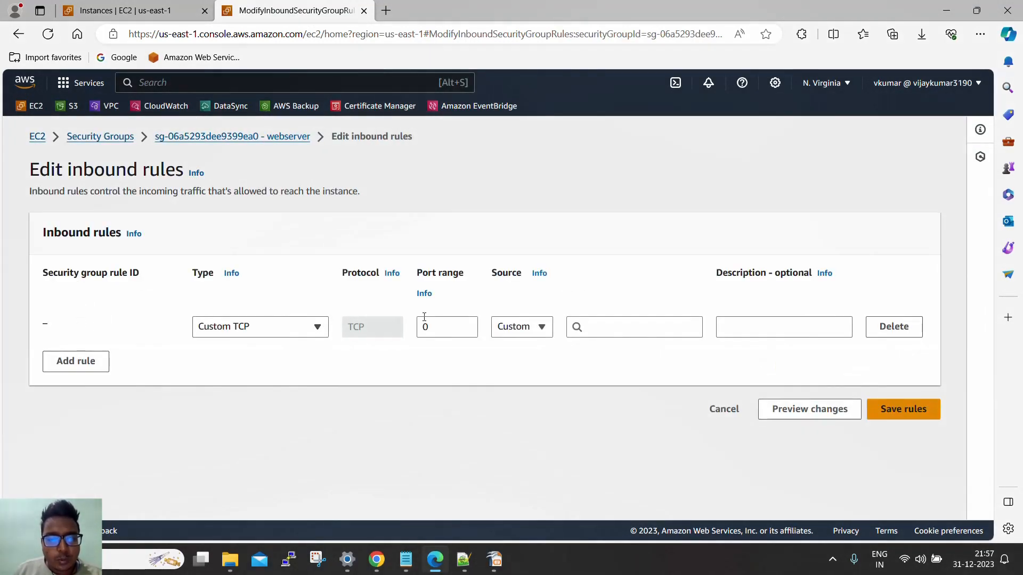
{"action": "key", "text": "Tab"}
{"action": "type", "text": "22"}
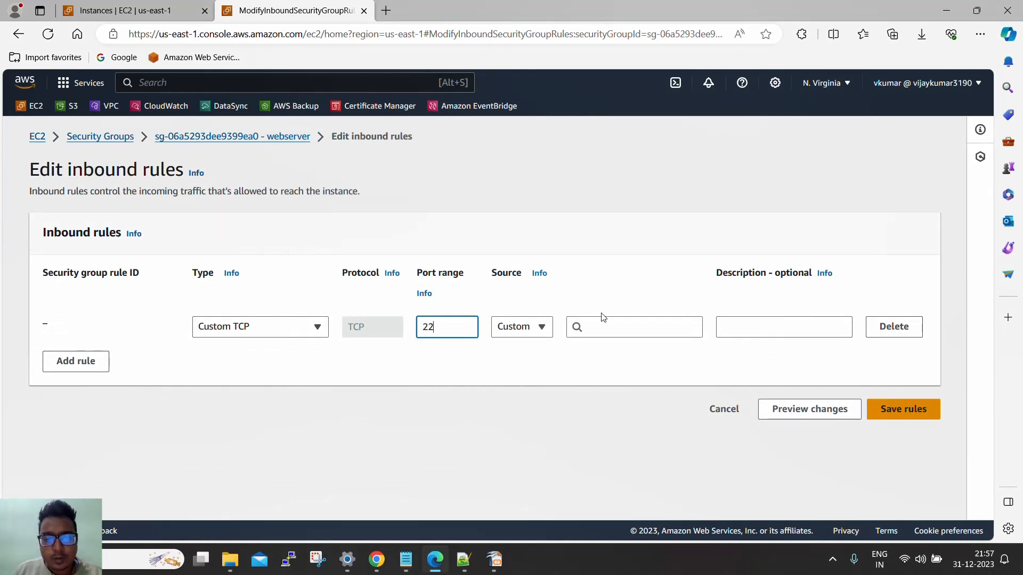
{"action": "left_click", "coordinate": [606, 326]}
{"action": "left_click", "coordinate": [615, 373]}
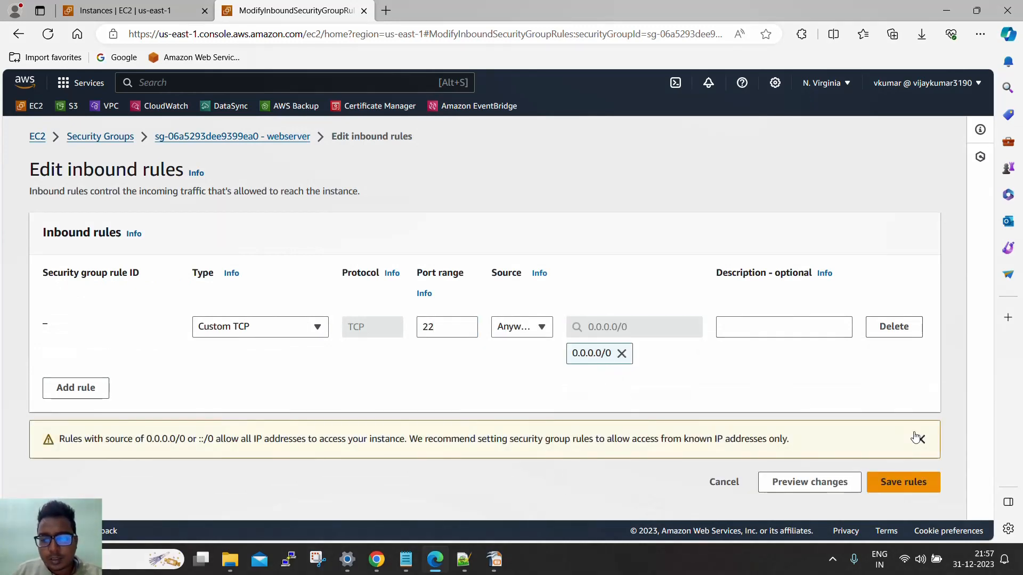
{"action": "left_click", "coordinate": [906, 482]}
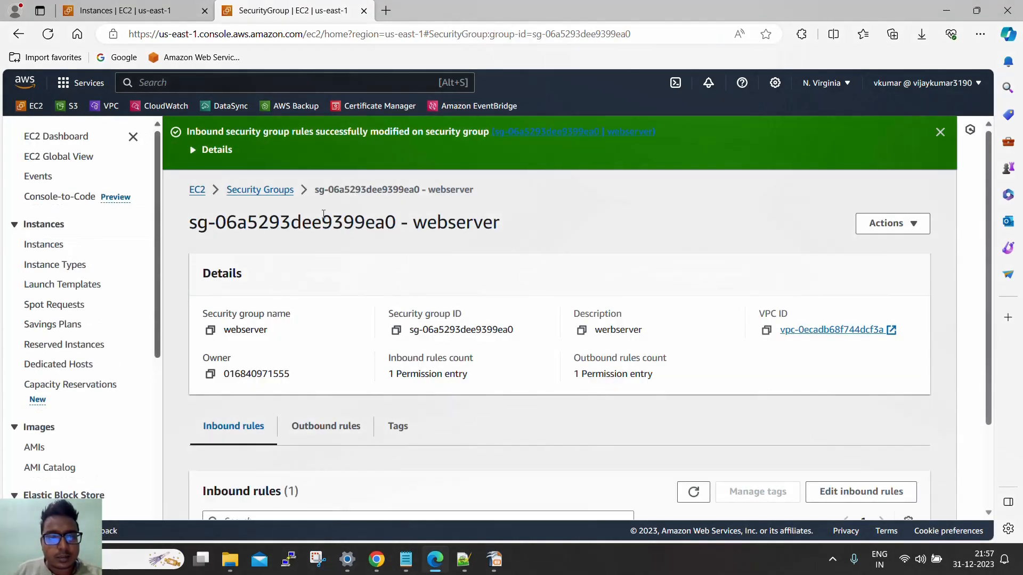
Open the dbserver security group and save a new inbound Custom TCP rule for port 22 from 0.0.0.0/0
{"action": "left_click", "coordinate": [276, 192]}
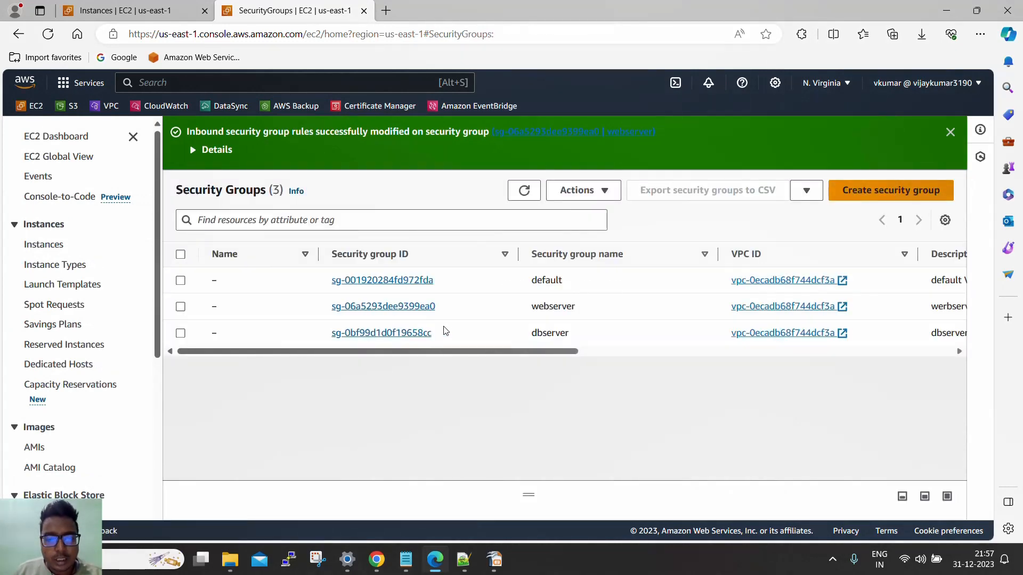
{"action": "left_click", "coordinate": [394, 333]}
{"action": "scroll", "coordinate": [443, 294], "scroll_direction": "down", "scroll_amount": 1}
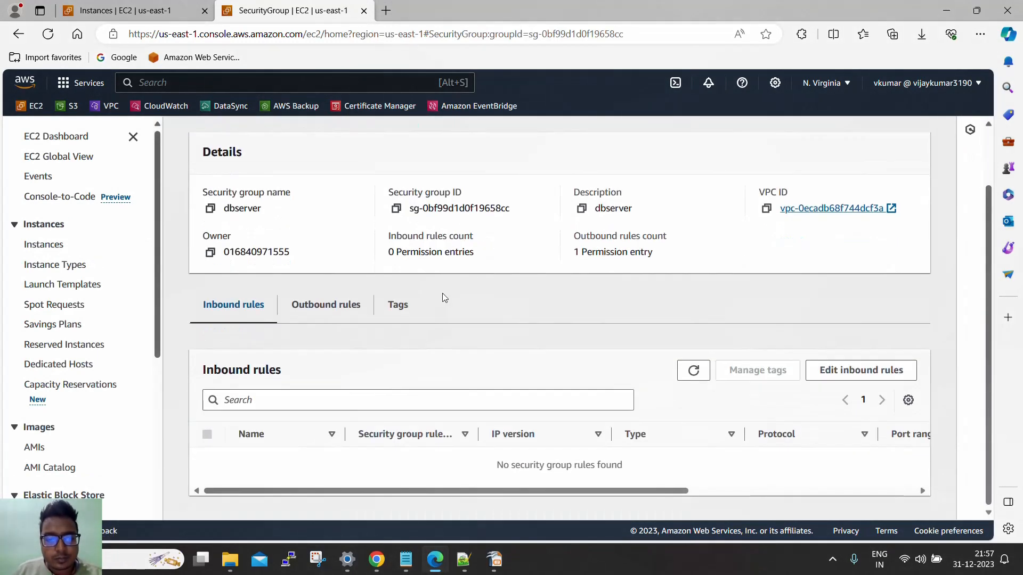
{"action": "left_click", "coordinate": [863, 370]}
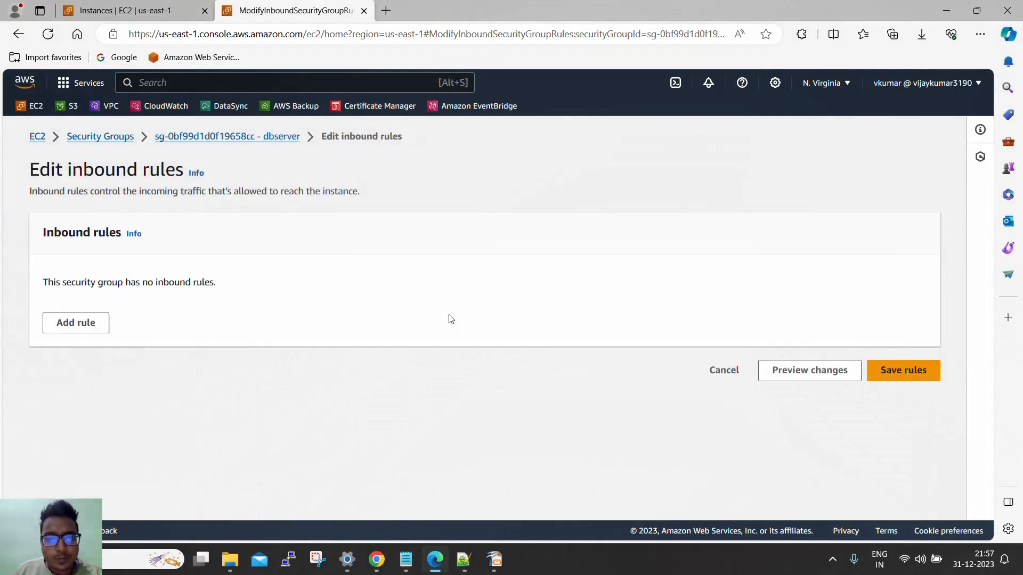
{"action": "left_click", "coordinate": [49, 326]}
{"action": "left_click_drag", "start_coordinate": [440, 328], "coordinate": [360, 328]}
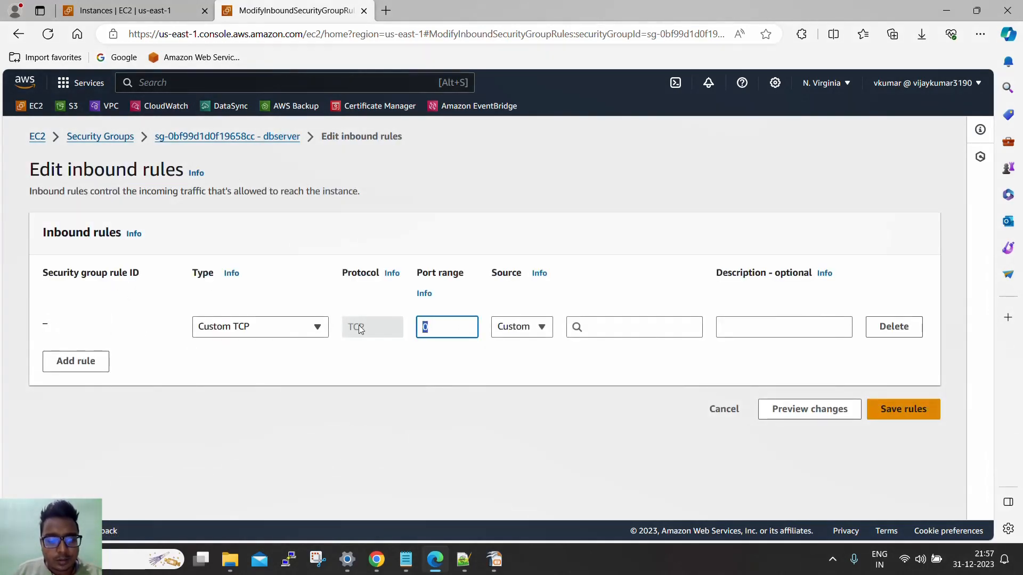
{"action": "type", "text": "22"}
{"action": "left_click", "coordinate": [577, 327]}
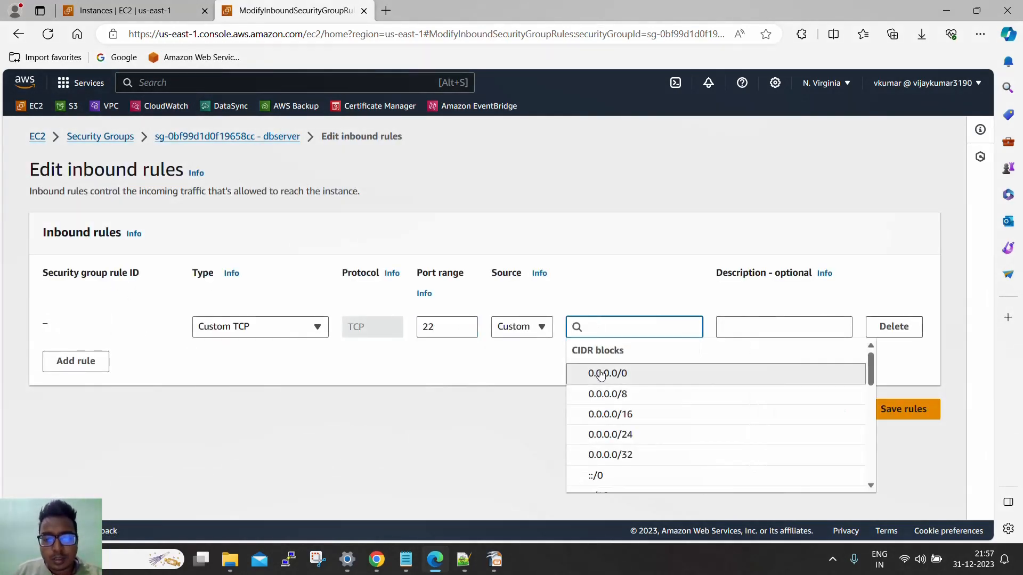
{"action": "left_click", "coordinate": [605, 372]}
{"action": "left_click", "coordinate": [888, 482]}
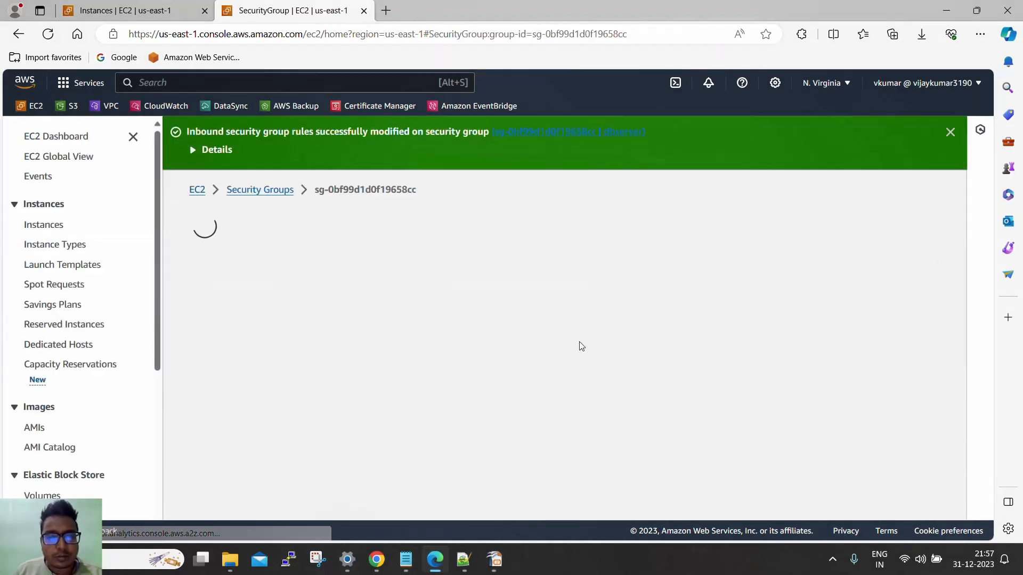
Return to the EC2 instances list and copy the webserver instance's public IPv4 address from its details
{"action": "scroll", "coordinate": [581, 341], "scroll_direction": "down", "scroll_amount": 2}
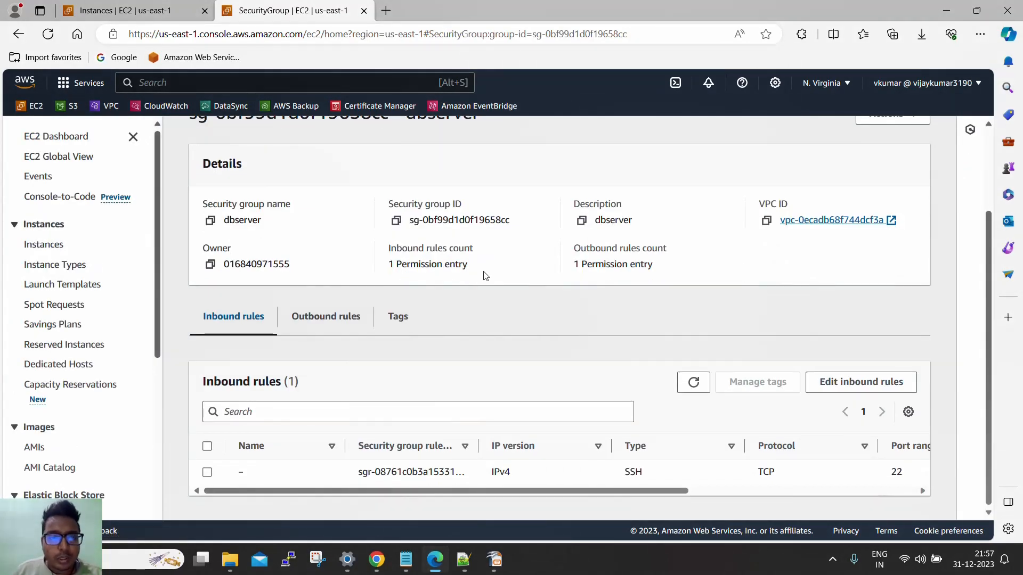
{"action": "scroll", "coordinate": [581, 327], "scroll_direction": "up", "scroll_amount": 3}
{"action": "left_click", "coordinate": [170, 17]}
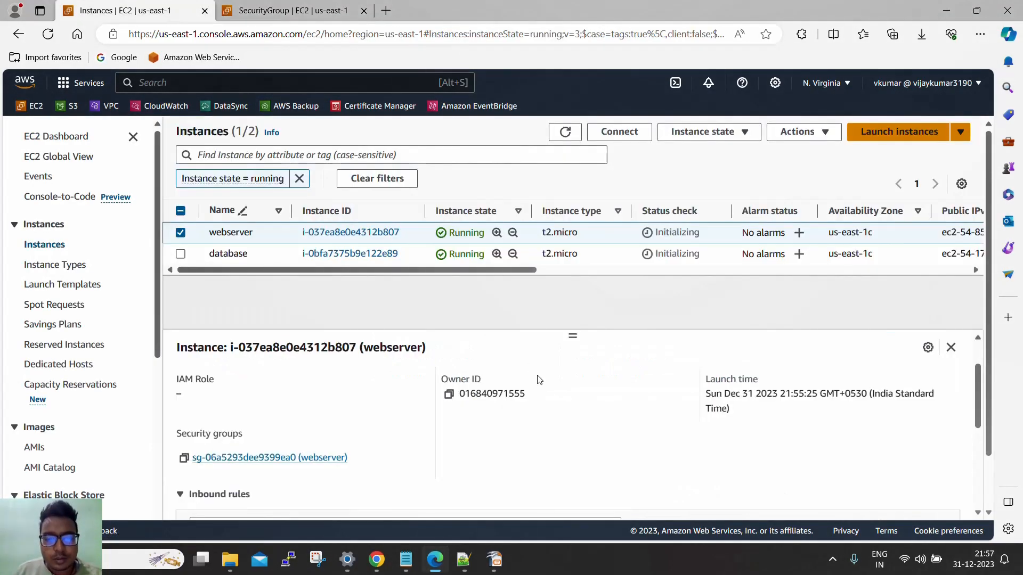
{"action": "left_click", "coordinate": [193, 377]}
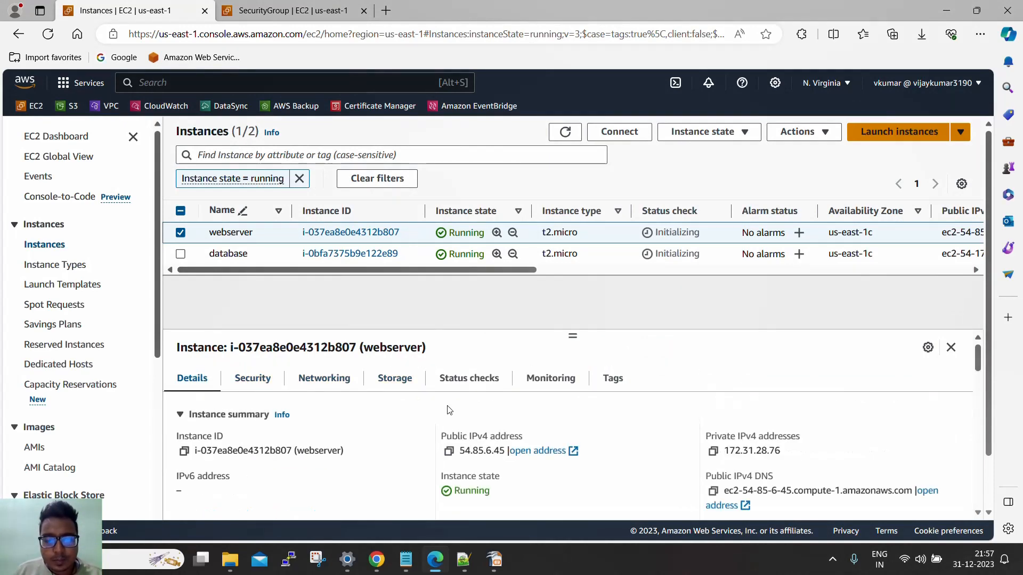
{"action": "left_click", "coordinate": [449, 451]}
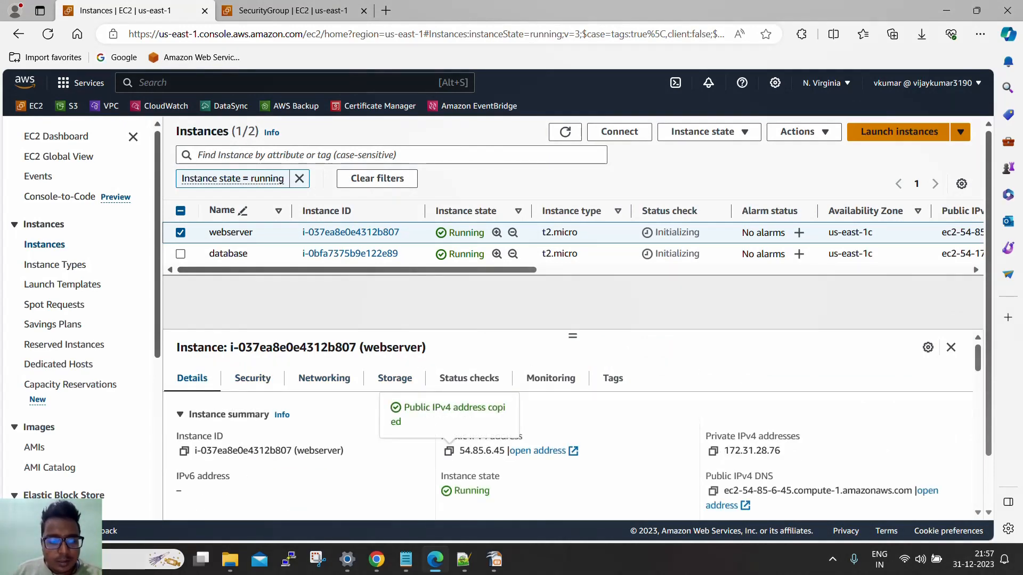
{"action": "left_click", "coordinate": [160, 559]}
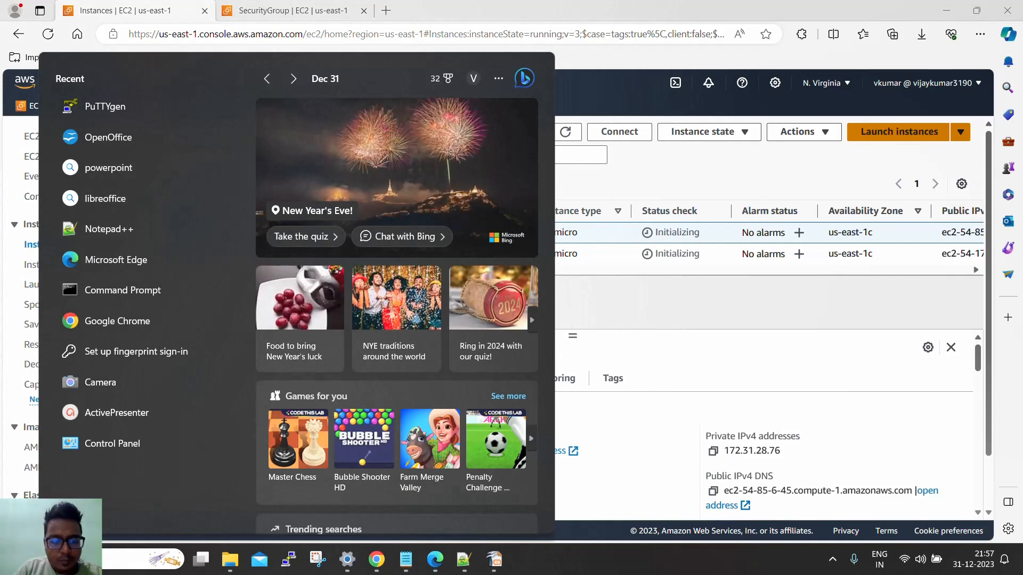
{"action": "type", "text": "put"}
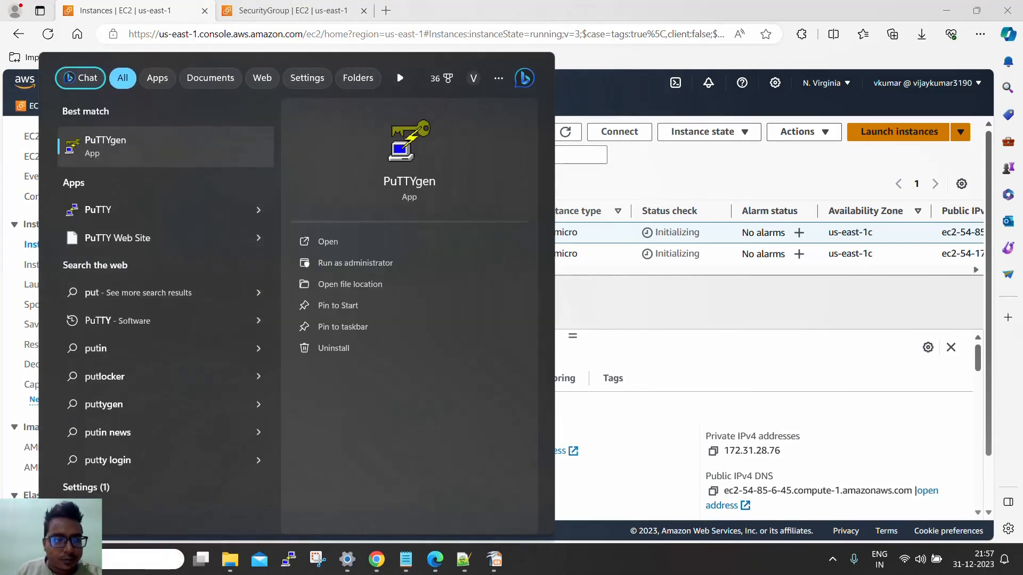
{"action": "left_click", "coordinate": [98, 210]}
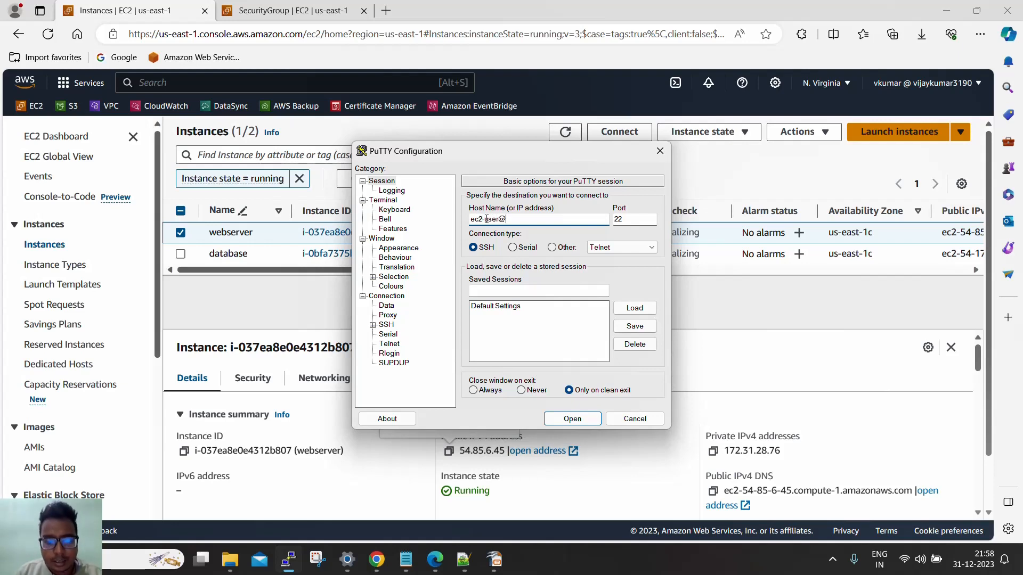
{"action": "key", "text": "ctrl+v"}
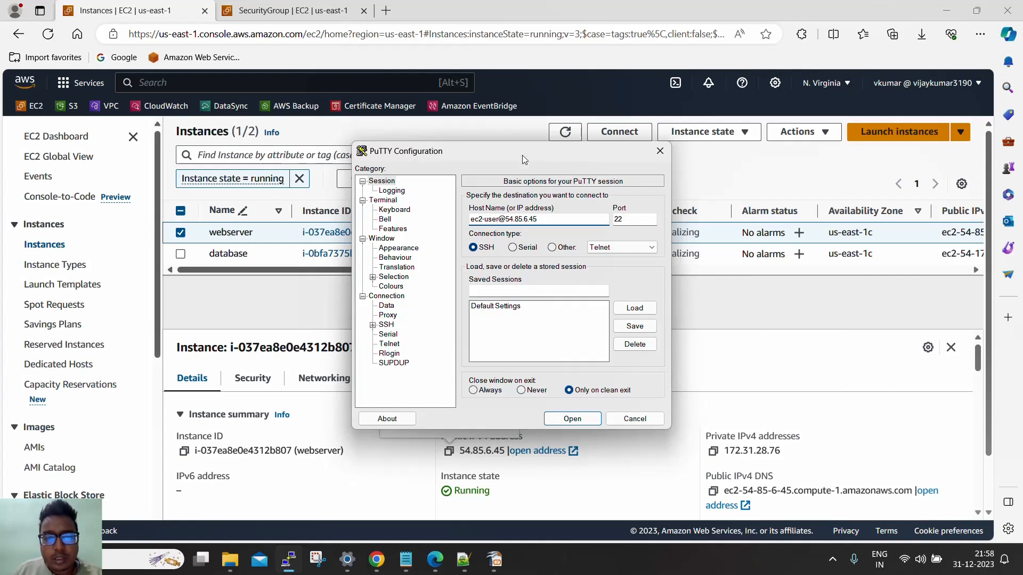
{"action": "left_click_drag", "start_coordinate": [522, 155], "coordinate": [574, 189]}
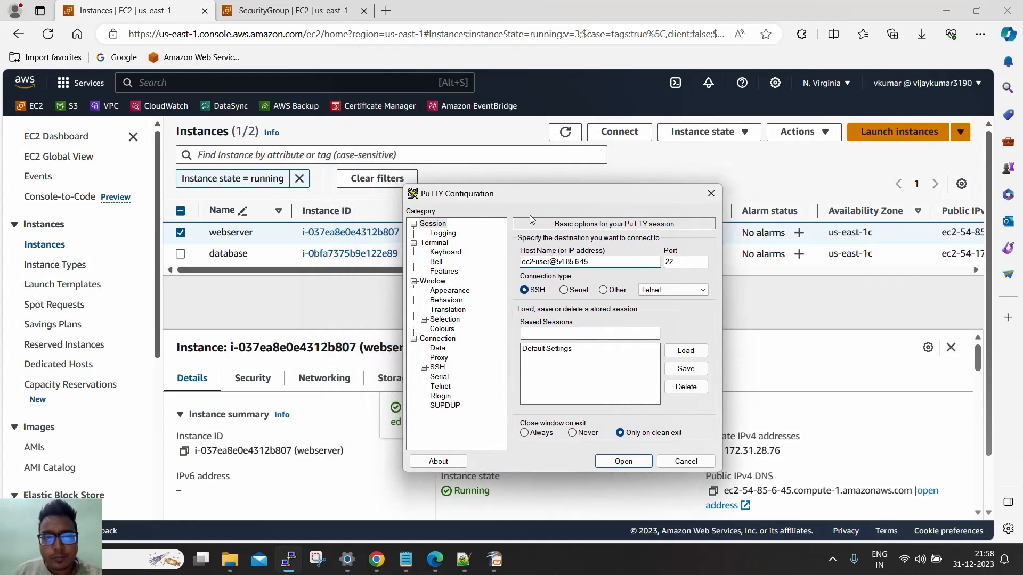
Search Google in a new Edge tab for "default username for ami in aws" and read the featured answer
{"action": "left_click", "coordinate": [386, 11]}
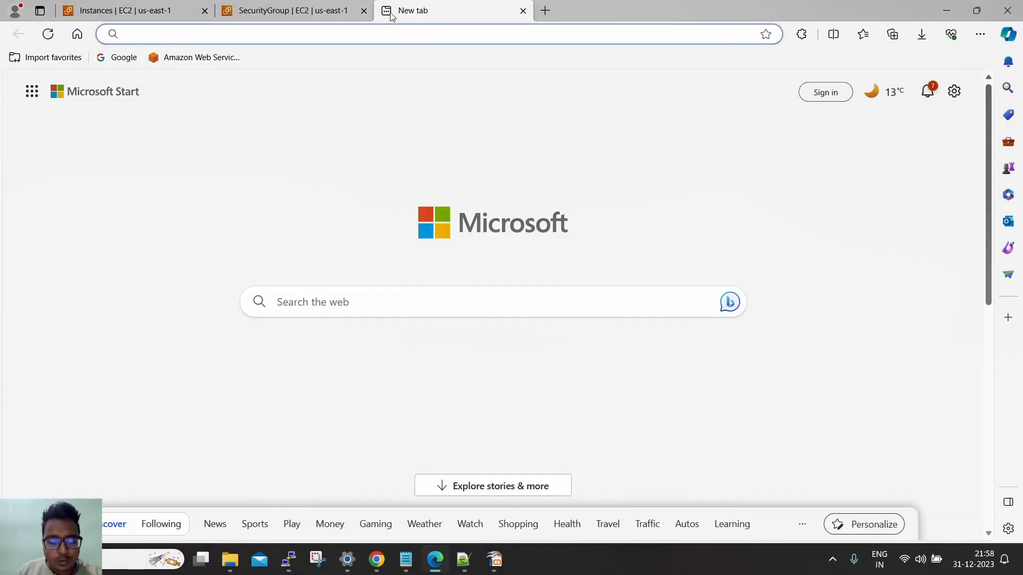
{"action": "type", "text": "g"}
{"action": "key", "text": "Return"}
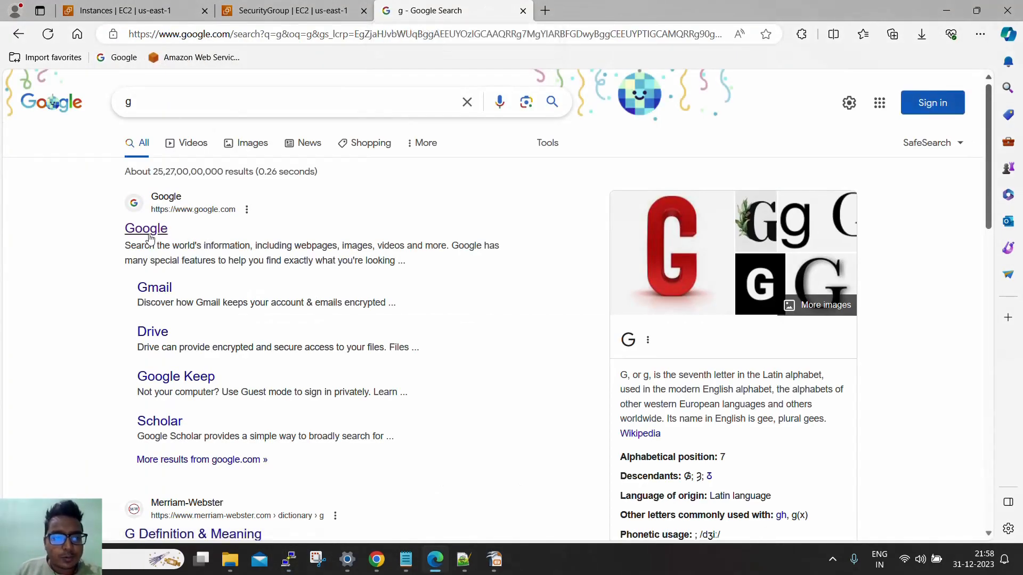
{"action": "left_click", "coordinate": [148, 233]}
{"action": "left_click", "coordinate": [420, 243]}
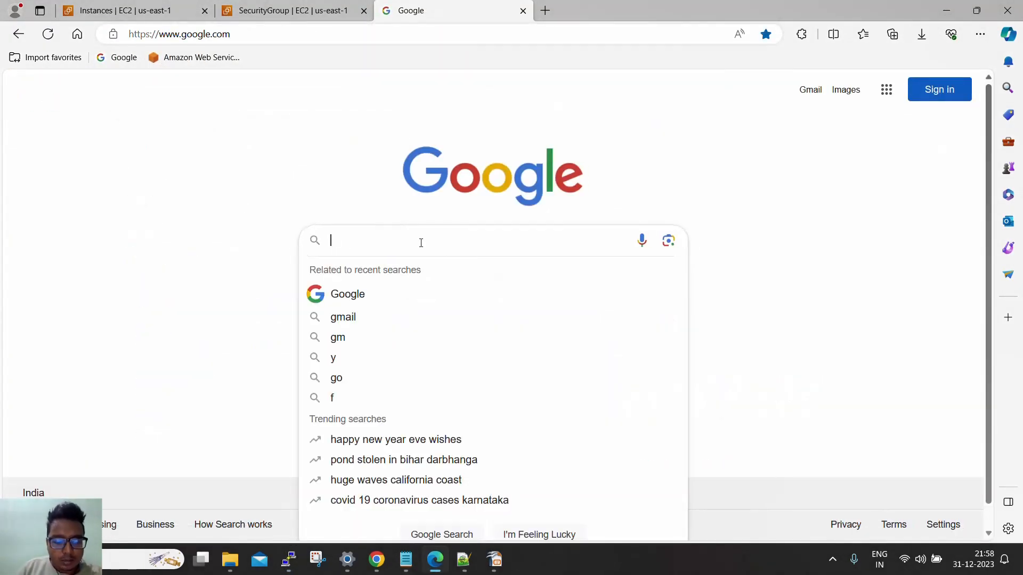
{"action": "type", "text": "default"}
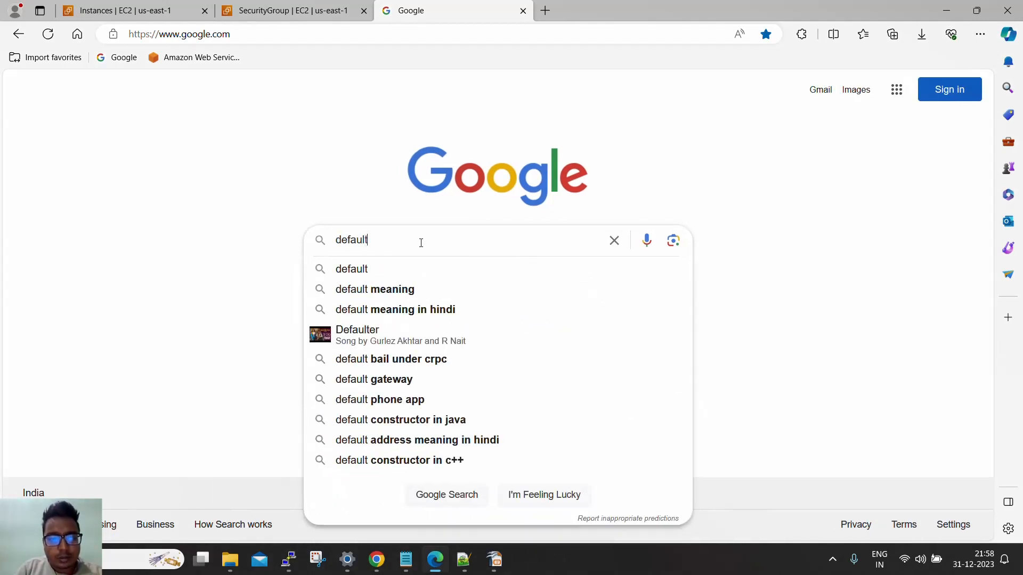
{"action": "type", "text": " user"}
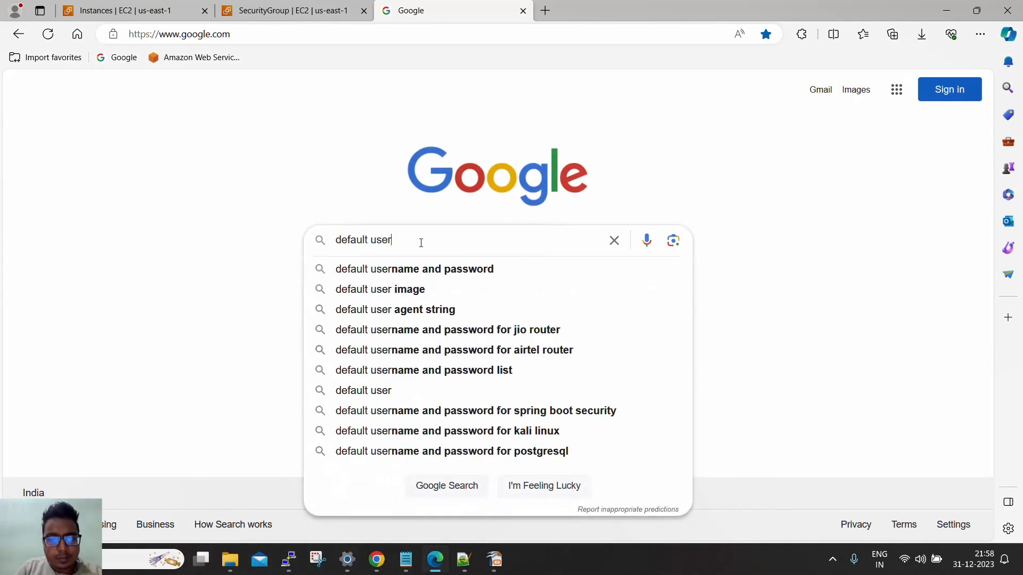
{"action": "type", "text": "name for am"}
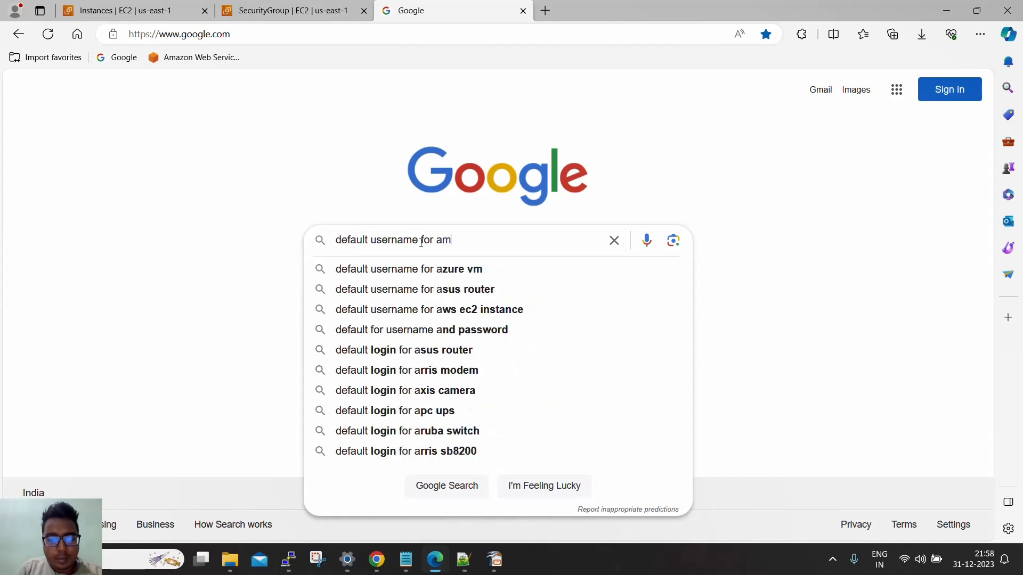
{"action": "type", "text": "i in aws"}
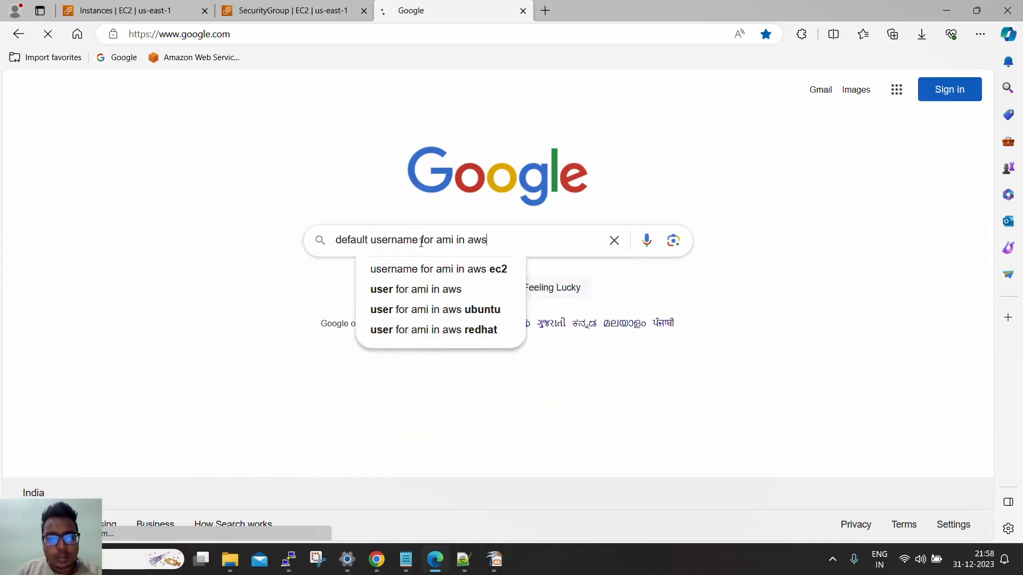
{"action": "key", "text": "Return"}
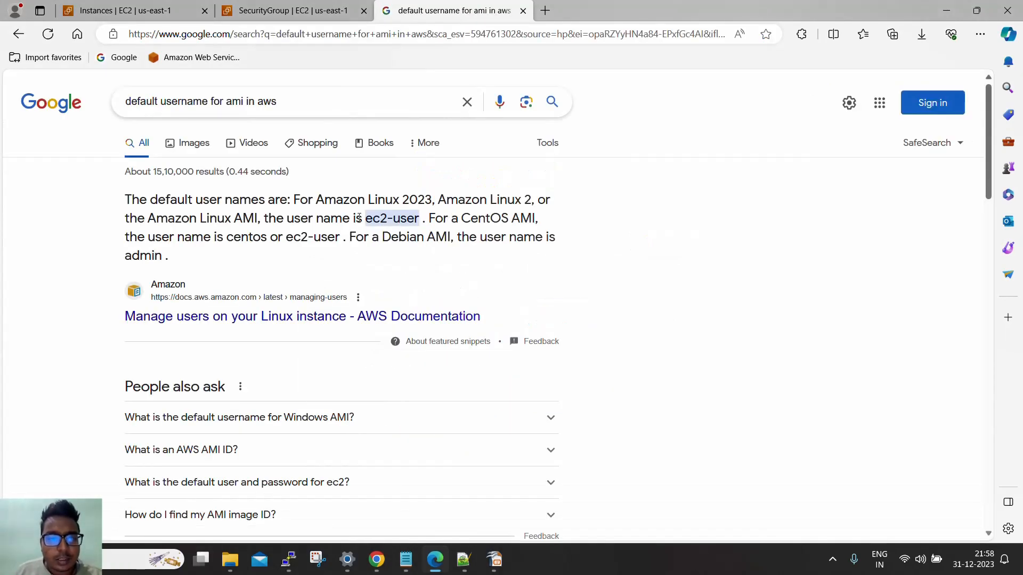
{"action": "left_click_drag", "start_coordinate": [180, 206], "coordinate": [478, 238]}
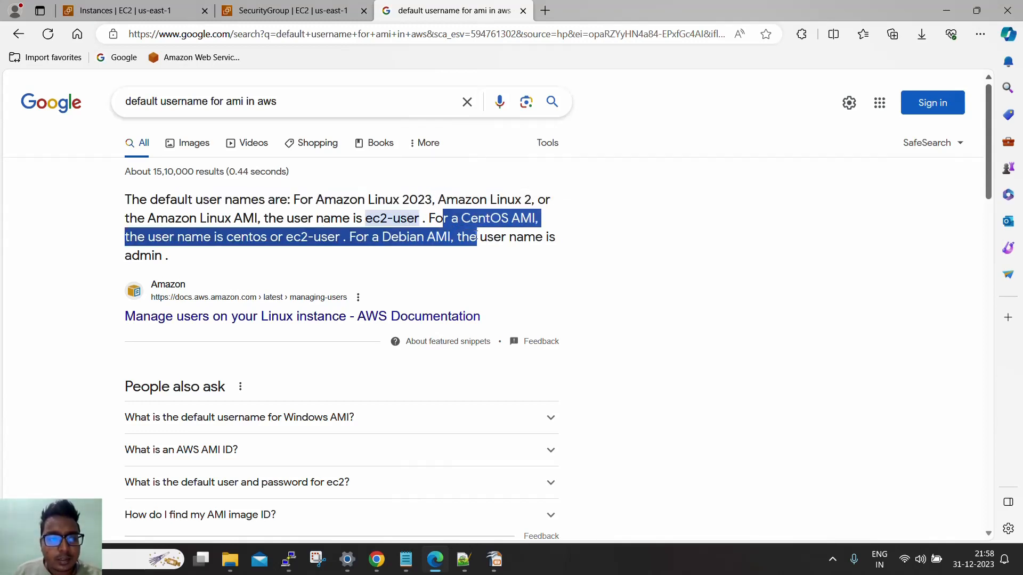
{"action": "left_click", "coordinate": [368, 237]}
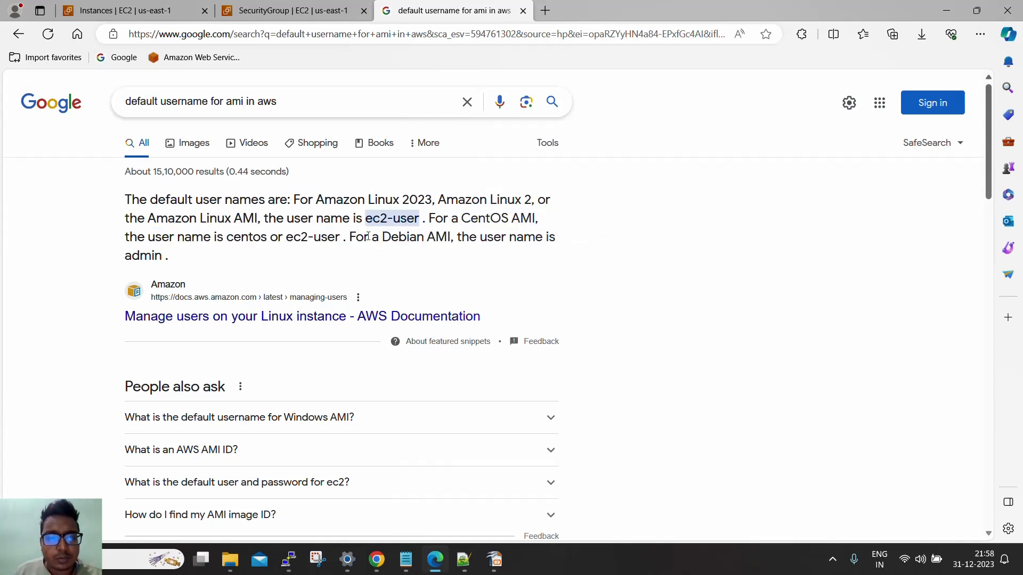
Open the AWS documentation on managing Linux instance users in a new tab and examine the default user names for each AMI
{"action": "middle_click", "coordinate": [361, 320]}
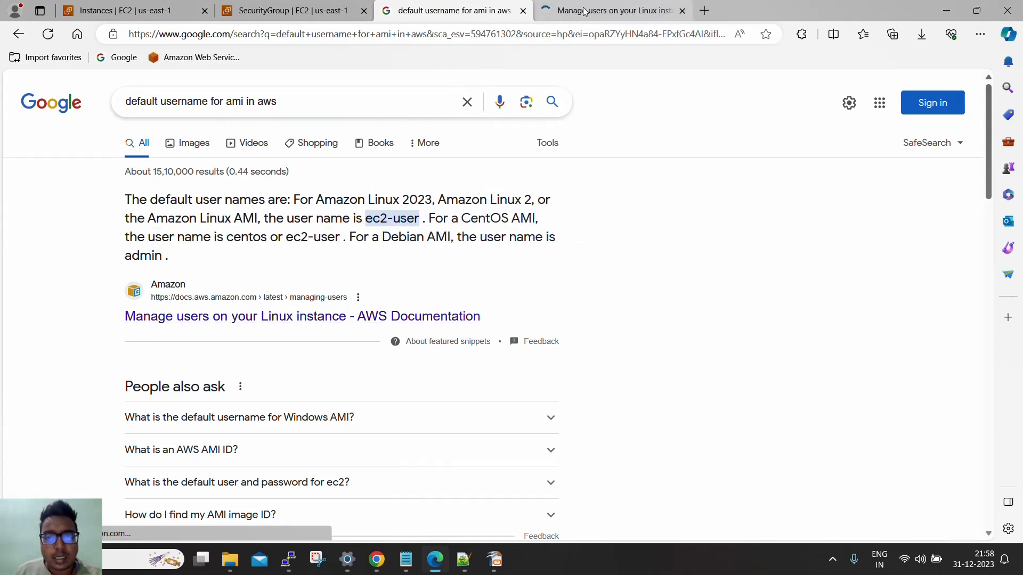
{"action": "left_click", "coordinate": [584, 11]}
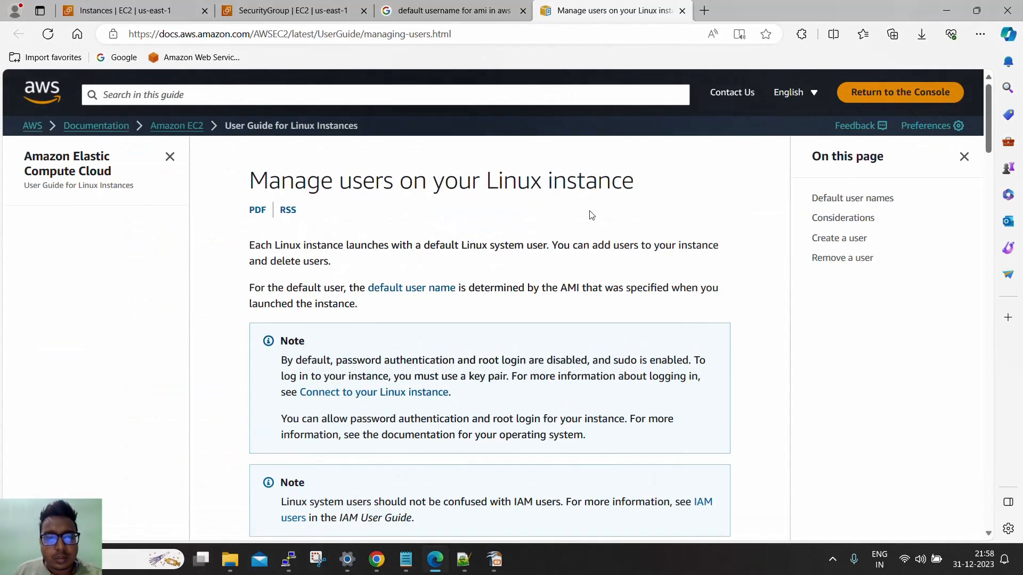
{"action": "scroll", "coordinate": [588, 220], "scroll_direction": "down", "scroll_amount": 3}
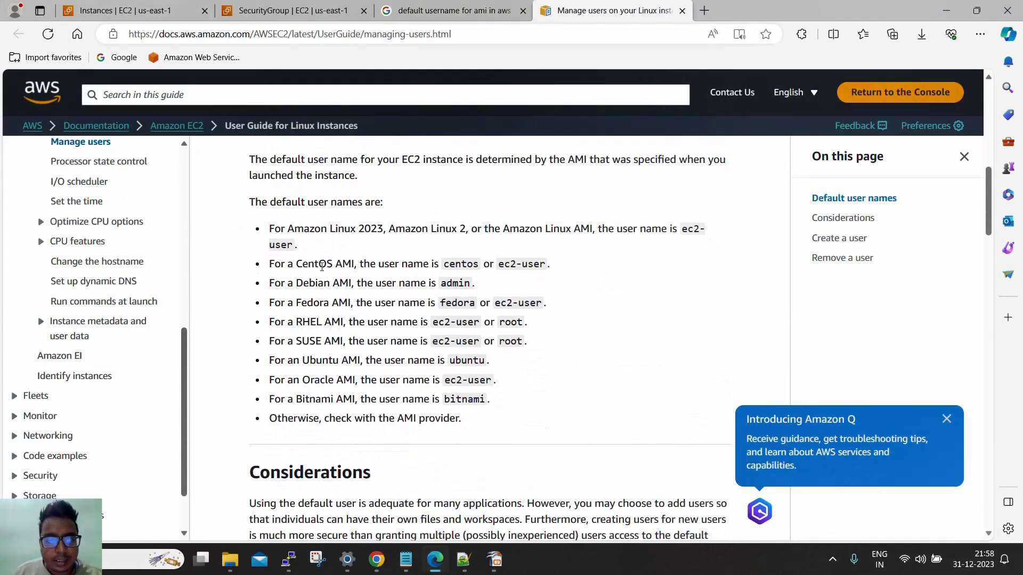
{"action": "left_click_drag", "start_coordinate": [267, 234], "coordinate": [590, 230]}
{"action": "left_click_drag", "start_coordinate": [674, 229], "coordinate": [298, 247]}
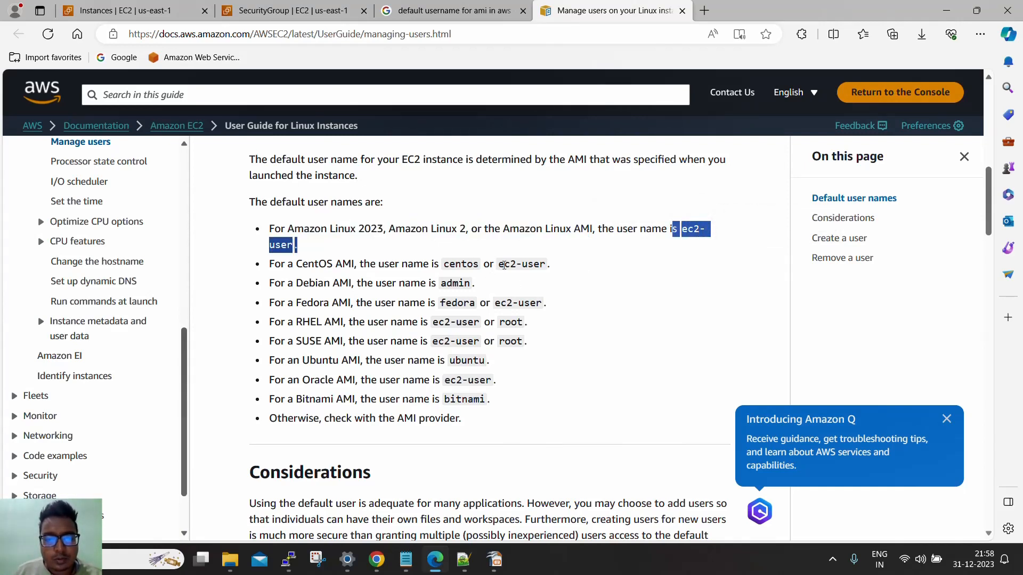
{"action": "left_click_drag", "start_coordinate": [501, 265], "coordinate": [546, 265]}
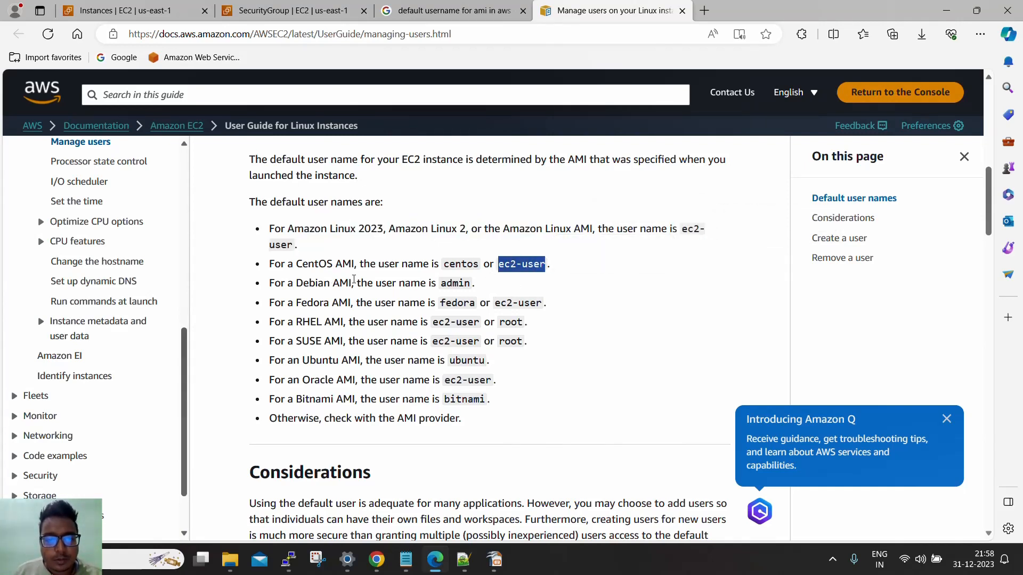
{"action": "left_click_drag", "start_coordinate": [447, 285], "coordinate": [467, 322]}
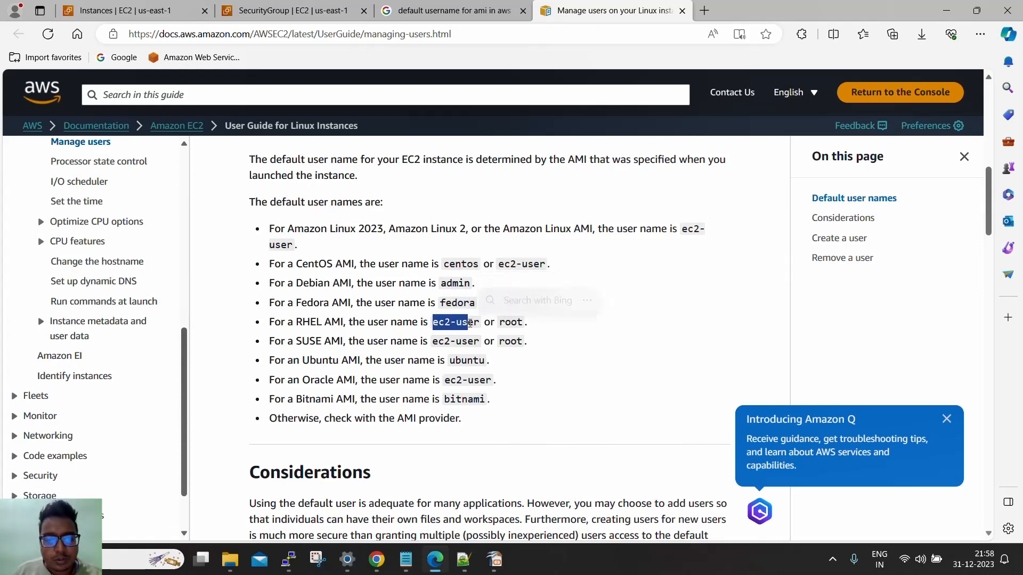
{"action": "left_click_drag", "start_coordinate": [449, 361], "coordinate": [483, 360]}
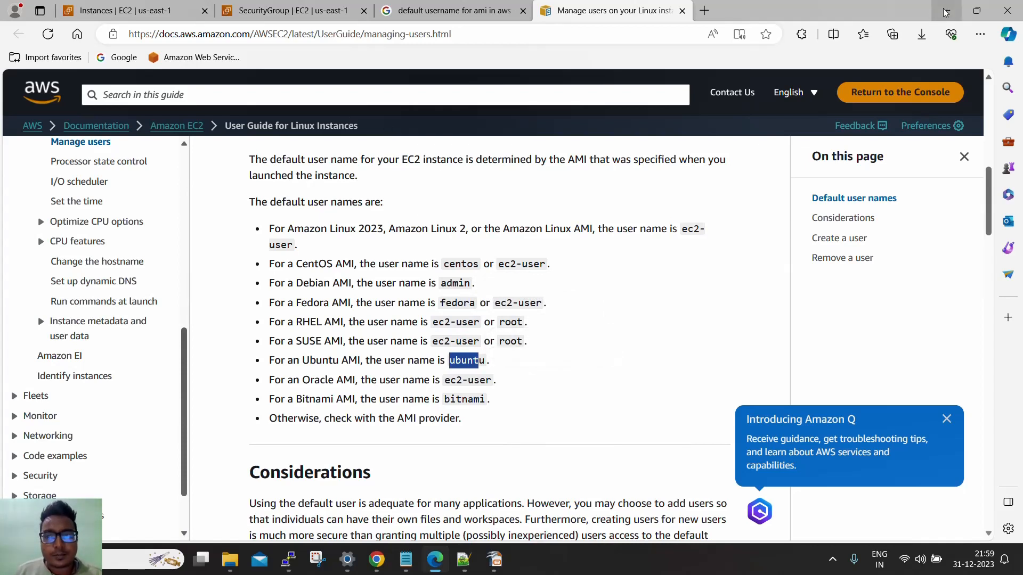
Return to PuTTY, load the .ppk private key from the Downloads key folder as SSH credentials, and connect, accepting the server's host key
{"action": "left_click", "coordinate": [291, 561]}
{"action": "left_click", "coordinate": [424, 367]}
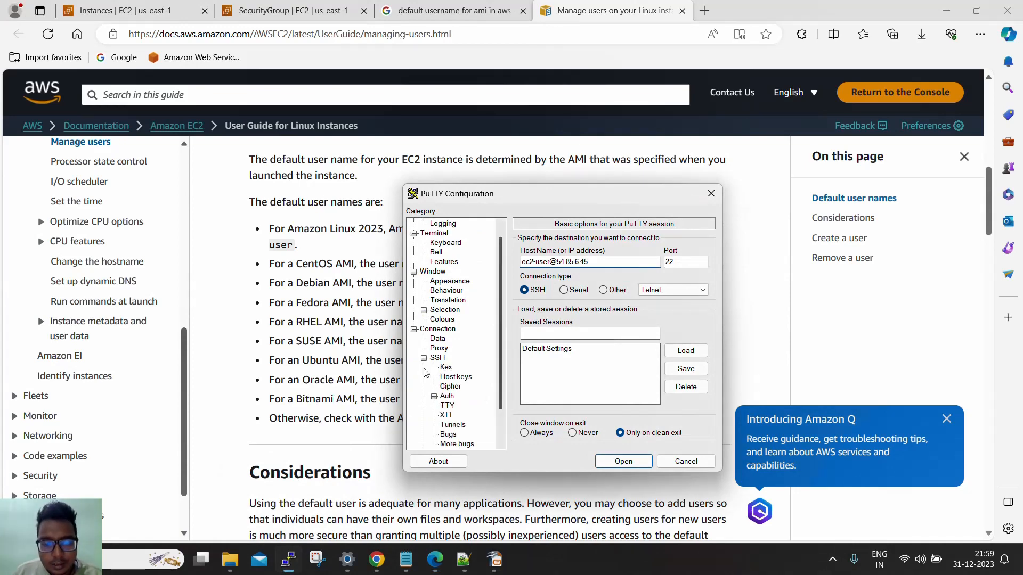
{"action": "left_click", "coordinate": [434, 368]}
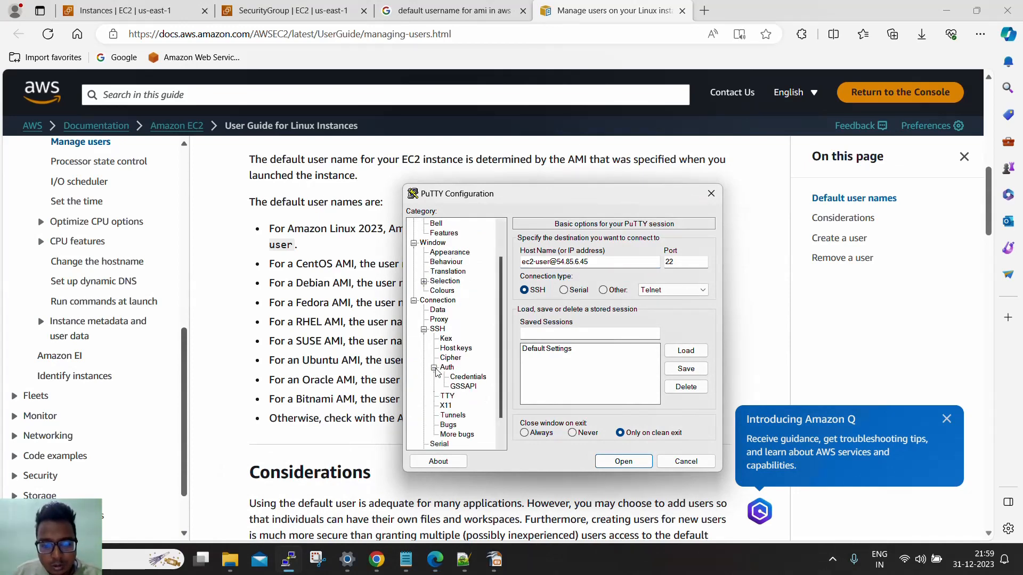
{"action": "left_click", "coordinate": [468, 377]}
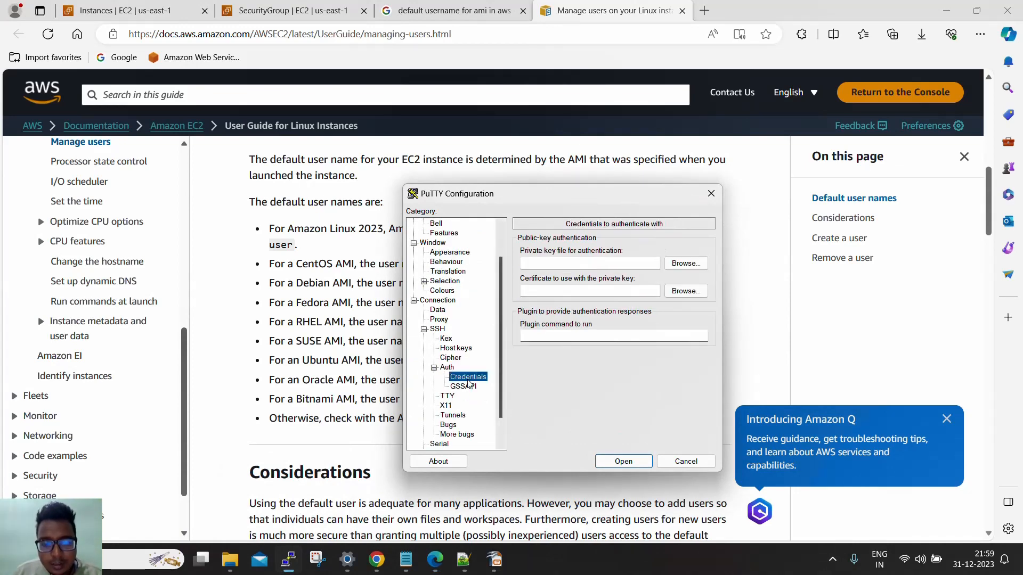
{"action": "left_click", "coordinate": [686, 263]}
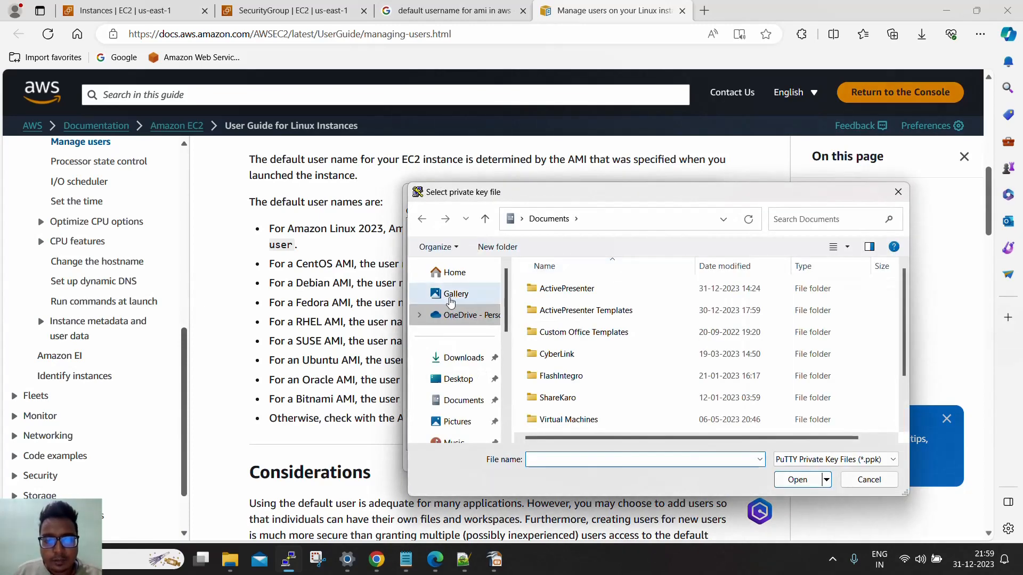
{"action": "left_click", "coordinate": [457, 358]}
{"action": "double_click", "coordinate": [552, 308]}
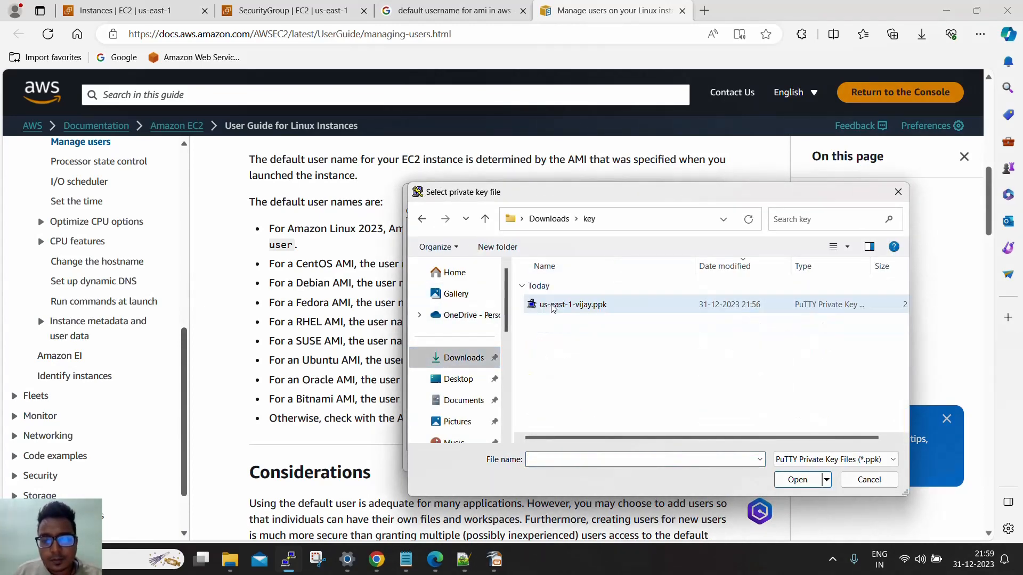
{"action": "double_click", "coordinate": [564, 310]}
{"action": "left_click", "coordinate": [622, 461]}
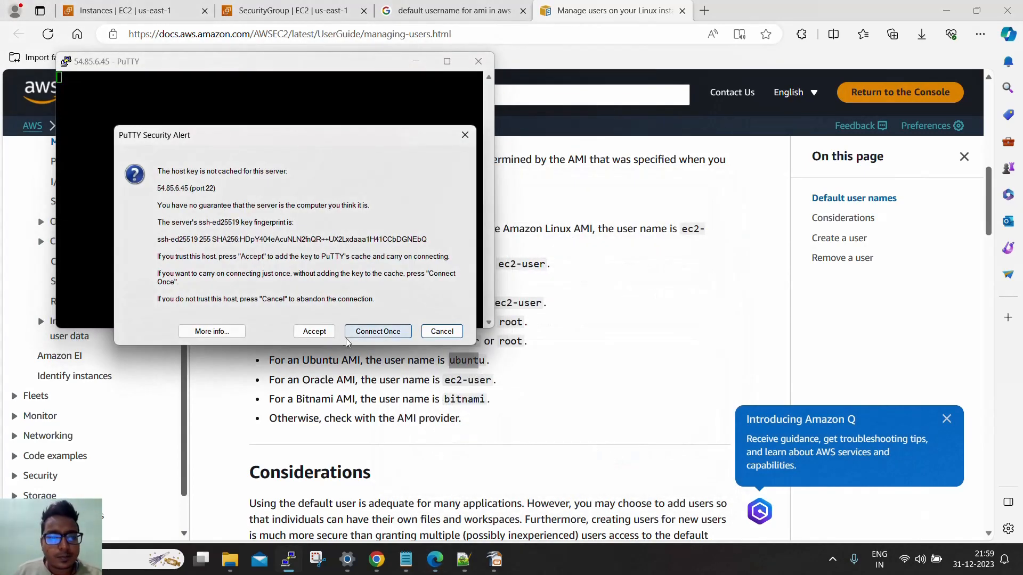
{"action": "left_click", "coordinate": [314, 331]}
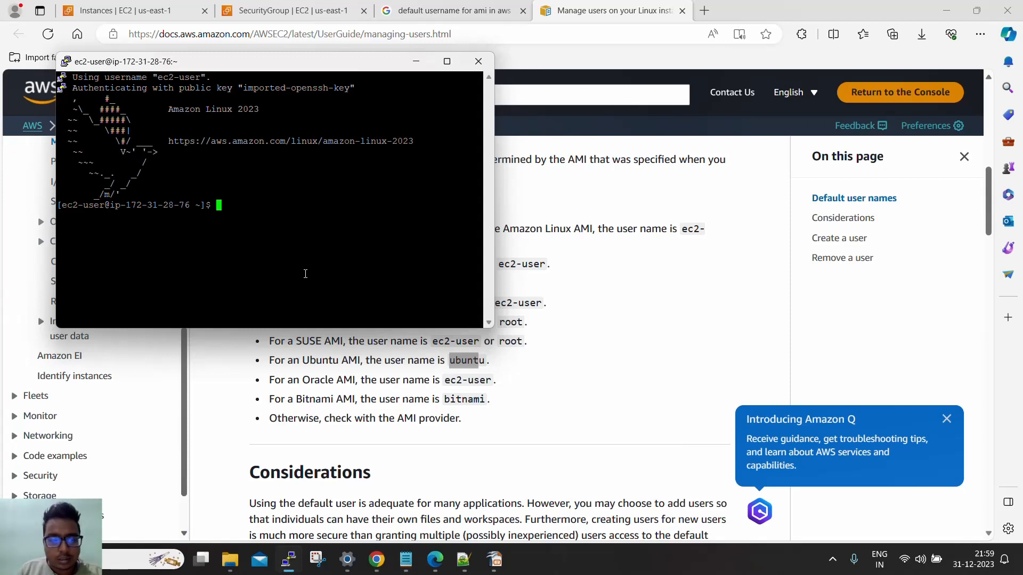
Switch the webserver's SSH session to root with sudo su and go to the root home directory with cd
{"action": "key", "text": "Return"}
{"action": "key", "text": "Return"}
{"action": "type", "text": "sudo su"}
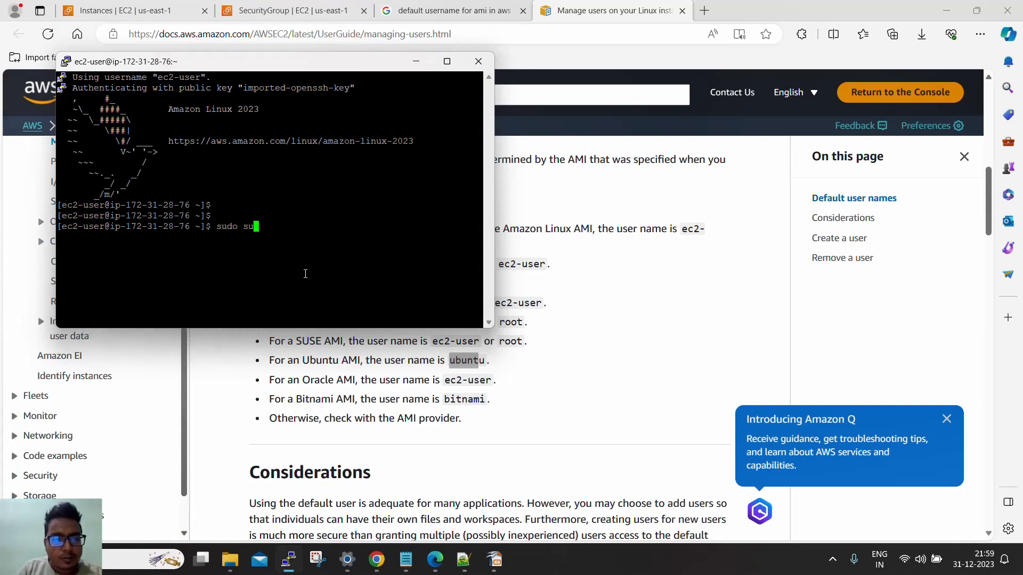
{"action": "key", "text": "Return"}
{"action": "type", "text": "cd"}
{"action": "key", "text": "Return"}
{"action": "key", "text": "Return"}
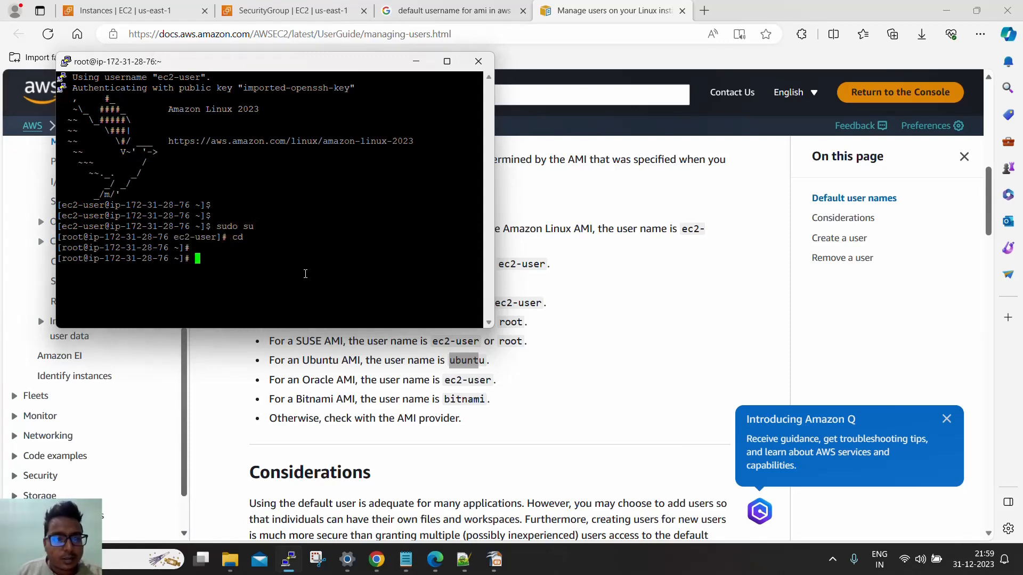
{"action": "left_click", "coordinate": [159, 11]}
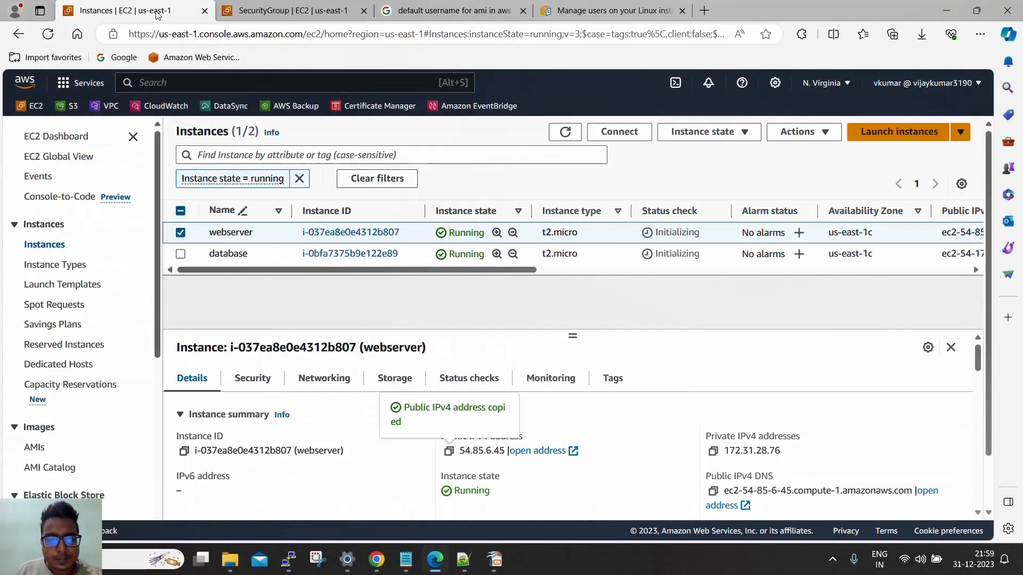
{"action": "left_click", "coordinate": [604, 256]}
{"action": "left_click", "coordinate": [449, 452]}
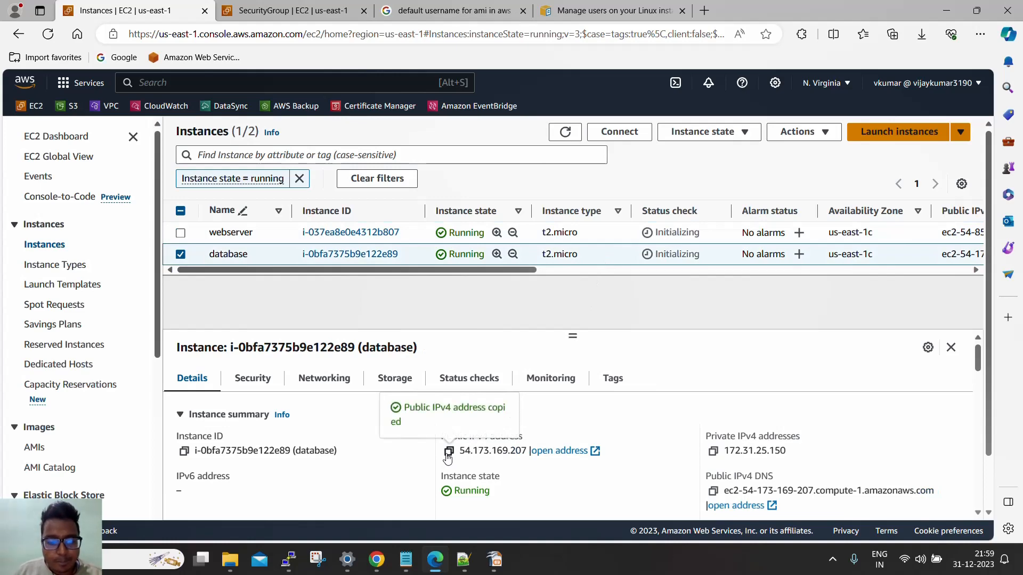
{"action": "right_click", "coordinate": [289, 560]}
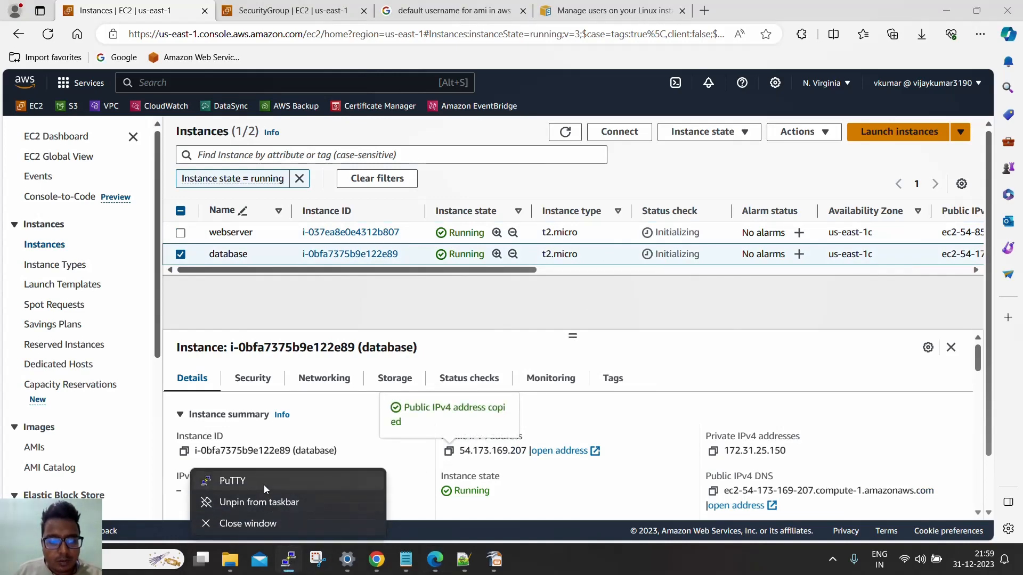
{"action": "left_click", "coordinate": [263, 482]}
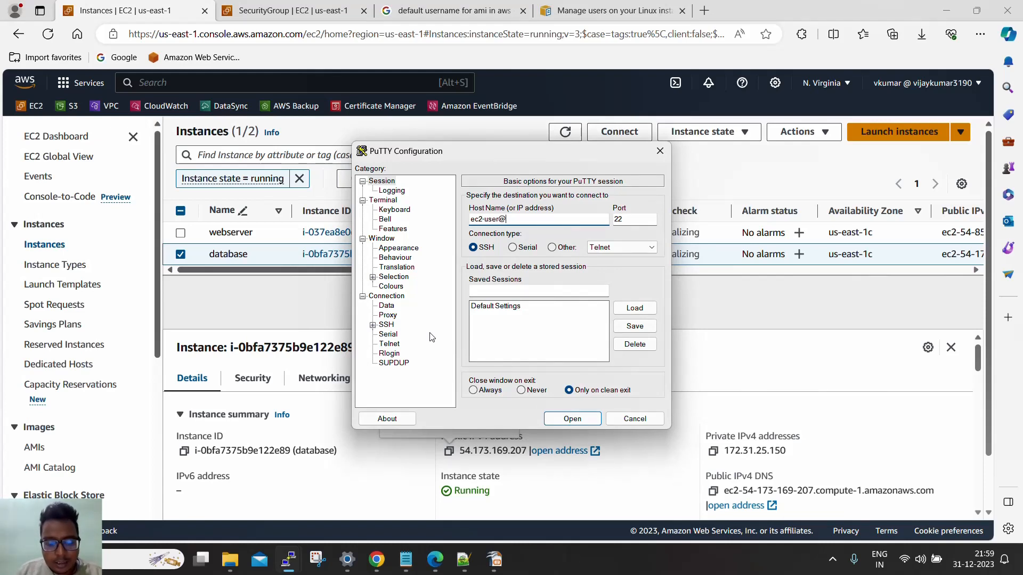
{"action": "key", "text": "ctrl+v"}
Load the .ppk private key from the Downloads key folder as the SSH credentials and connect to the database server, accepting its host key
{"action": "left_click", "coordinate": [373, 326]}
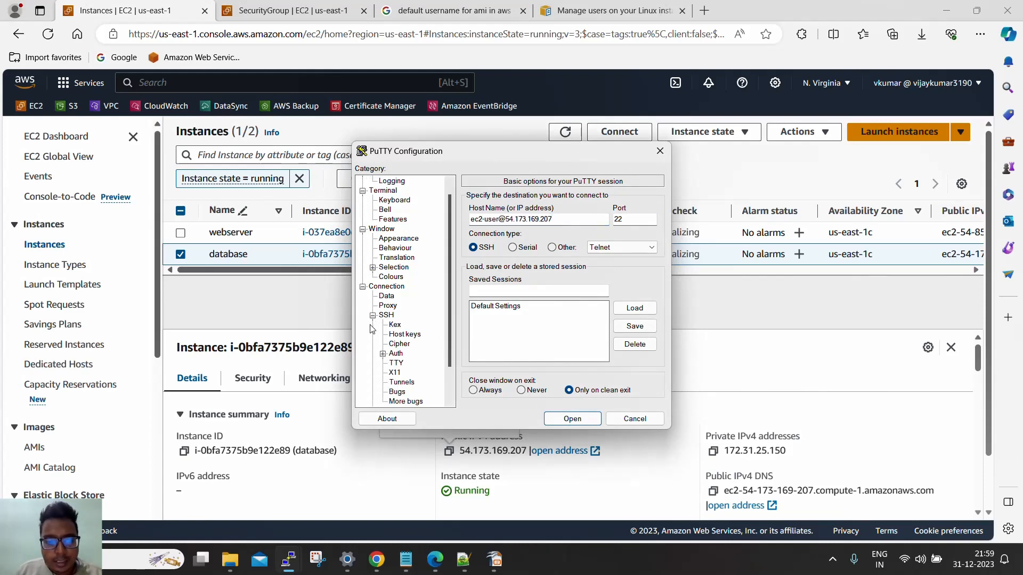
{"action": "left_click", "coordinate": [383, 354]}
{"action": "left_click", "coordinate": [415, 364]}
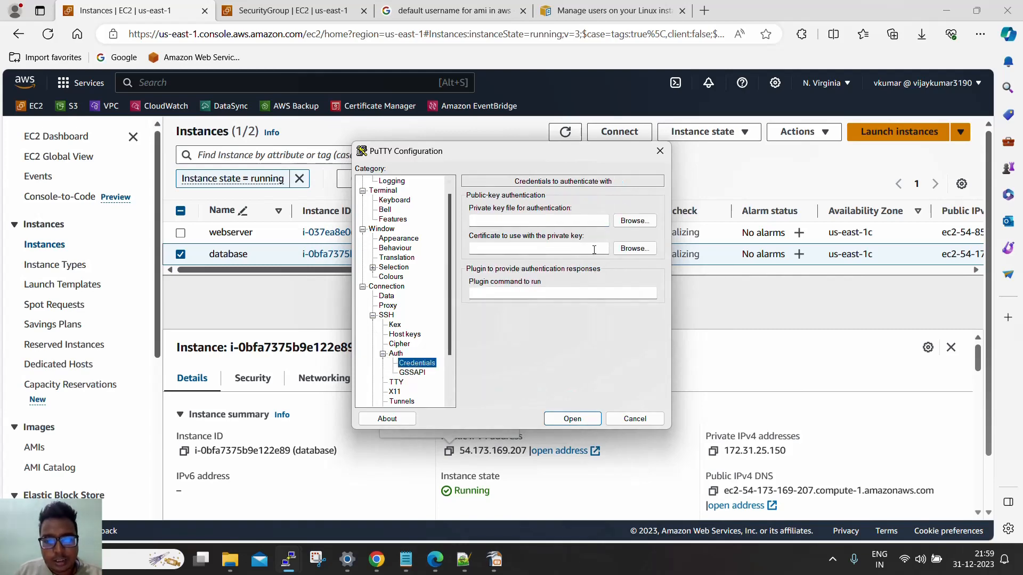
{"action": "left_click", "coordinate": [634, 220]}
{"action": "left_click", "coordinate": [515, 285]}
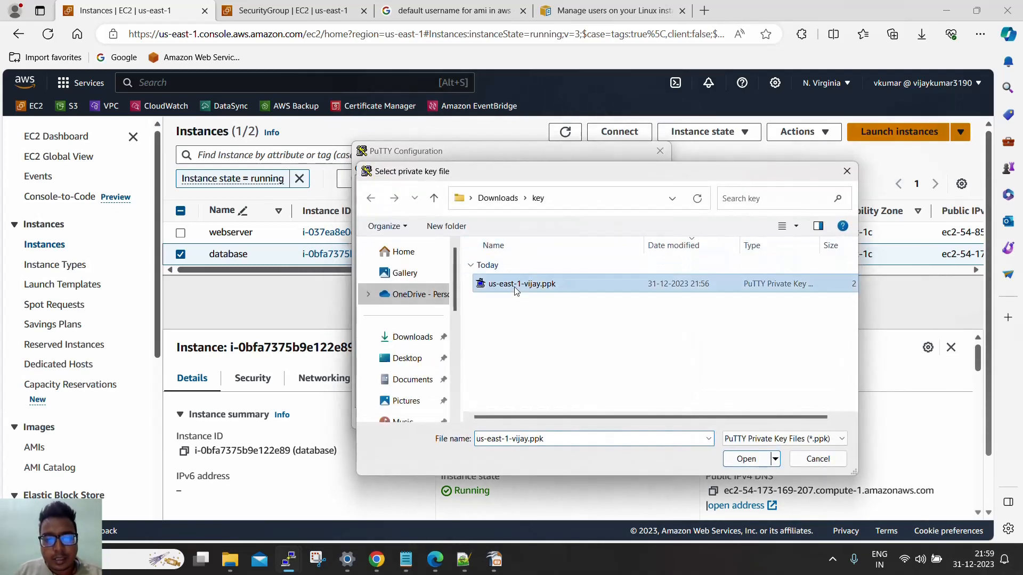
{"action": "double_click", "coordinate": [514, 287]}
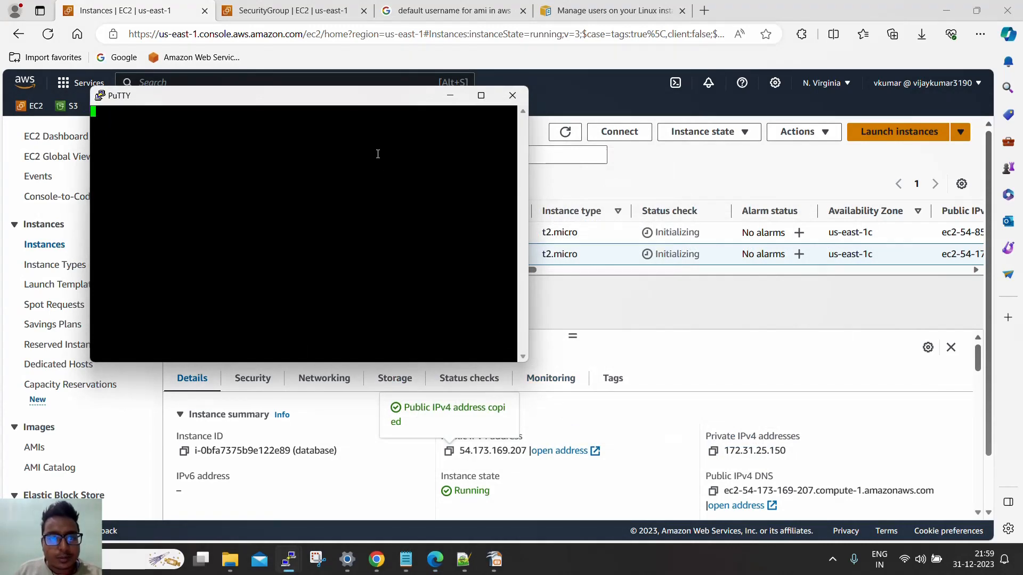
{"action": "left_click", "coordinate": [348, 366]}
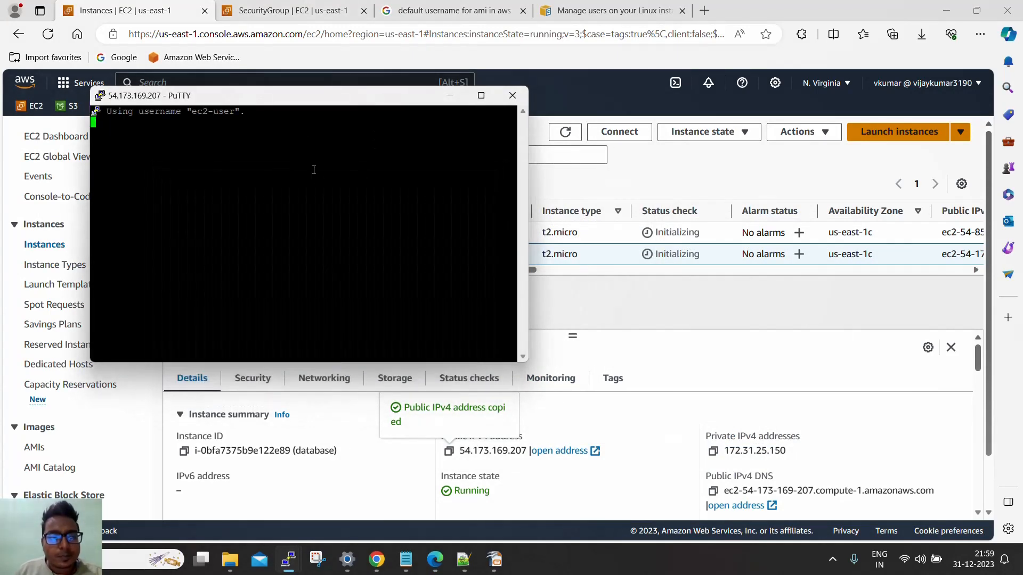
Arrange the webserver and database terminals side by side and switch the database session to root with sudo su
{"action": "left_click_drag", "start_coordinate": [311, 100], "coordinate": [766, 118]}
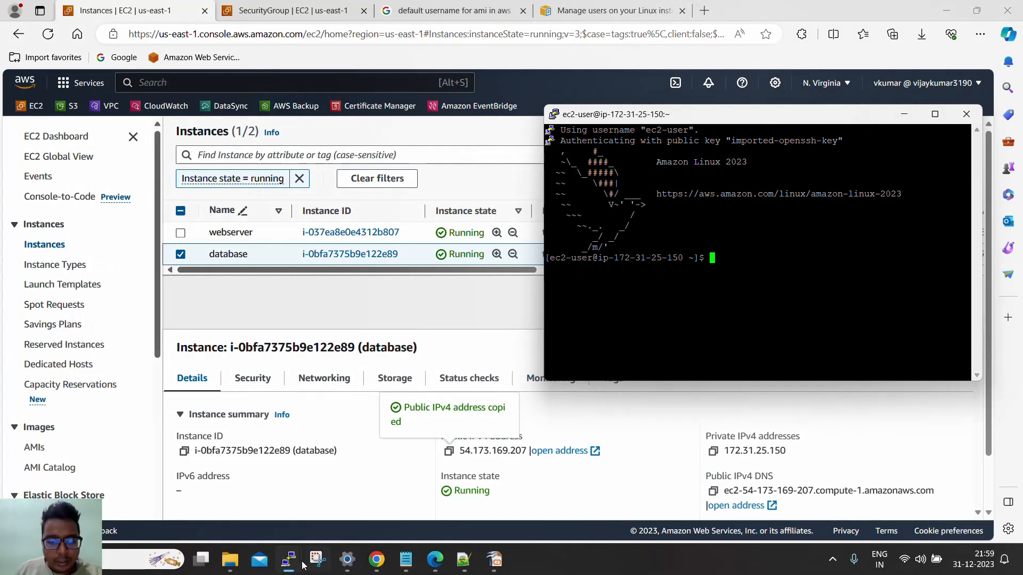
{"action": "mouse_move", "coordinate": [297, 564]}
{"action": "left_click", "coordinate": [226, 499]}
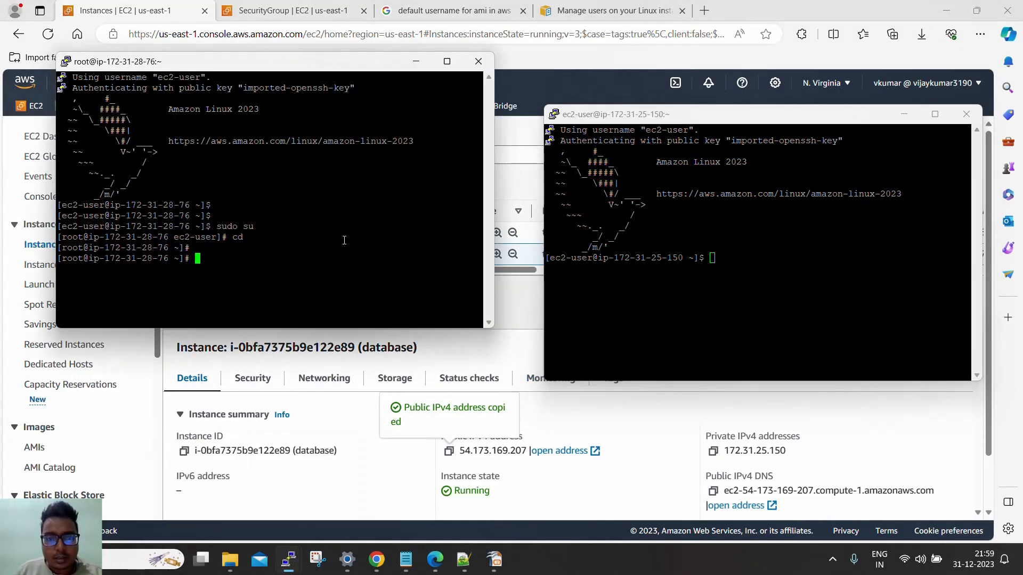
{"action": "left_click", "coordinate": [699, 249]}
{"action": "type", "text": "sudo su"}
{"action": "key", "text": "Return"}
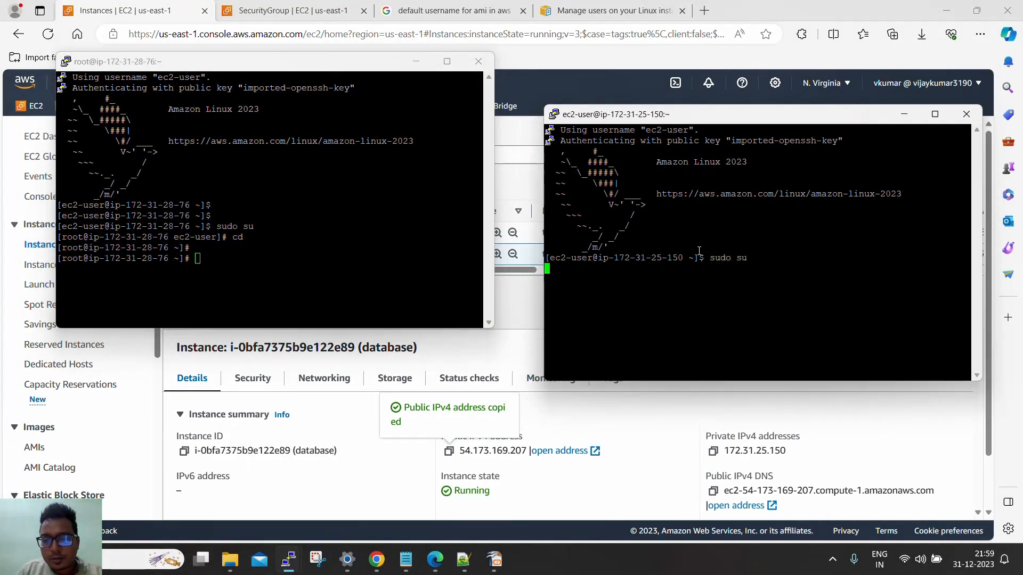
{"action": "left_click_drag", "start_coordinate": [694, 120], "coordinate": [661, 73]}
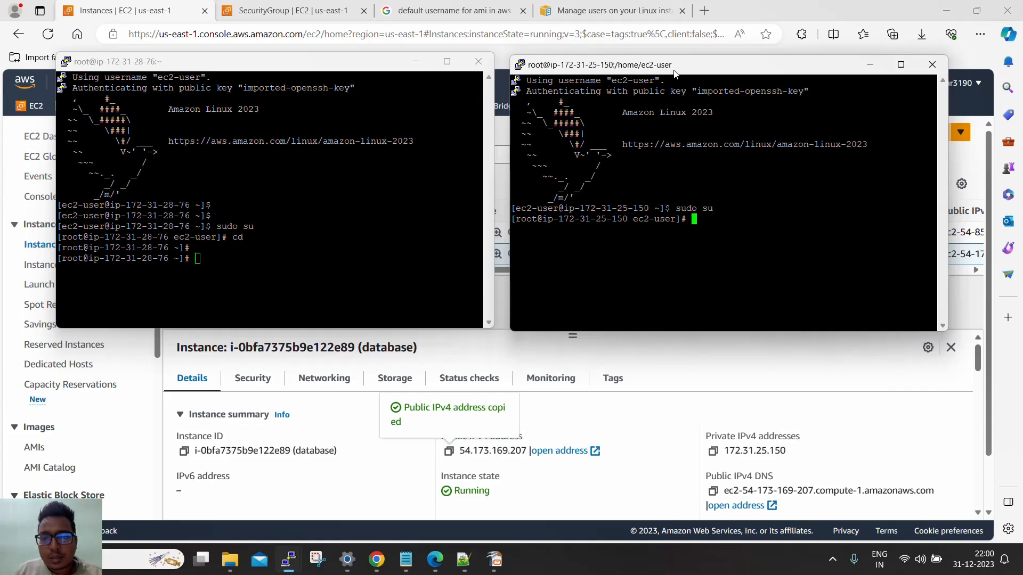
Change the database terminal's font to Courier New 14-point and turn on system colours for it
{"action": "right_click", "coordinate": [675, 69]}
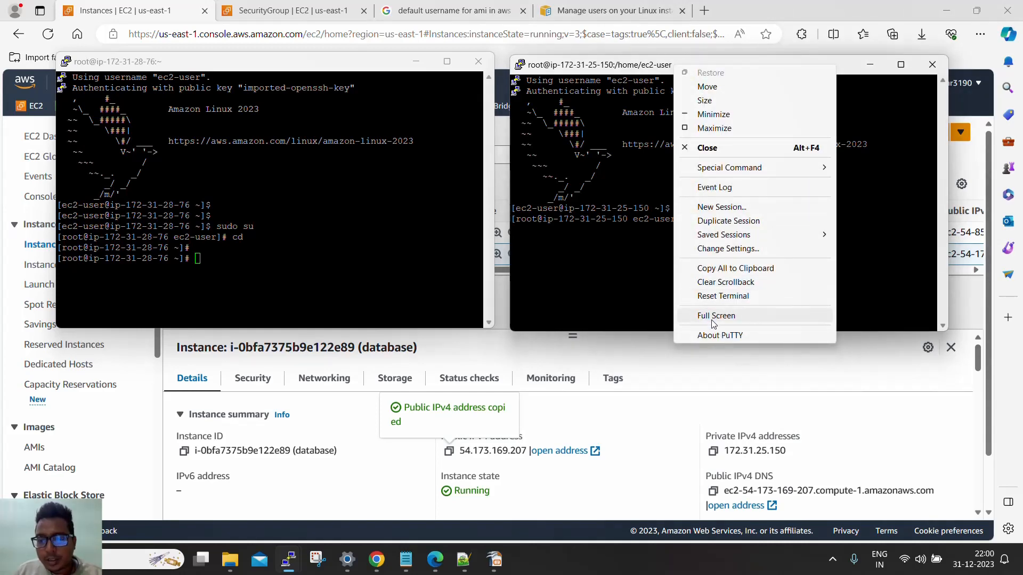
{"action": "left_click", "coordinate": [717, 249]}
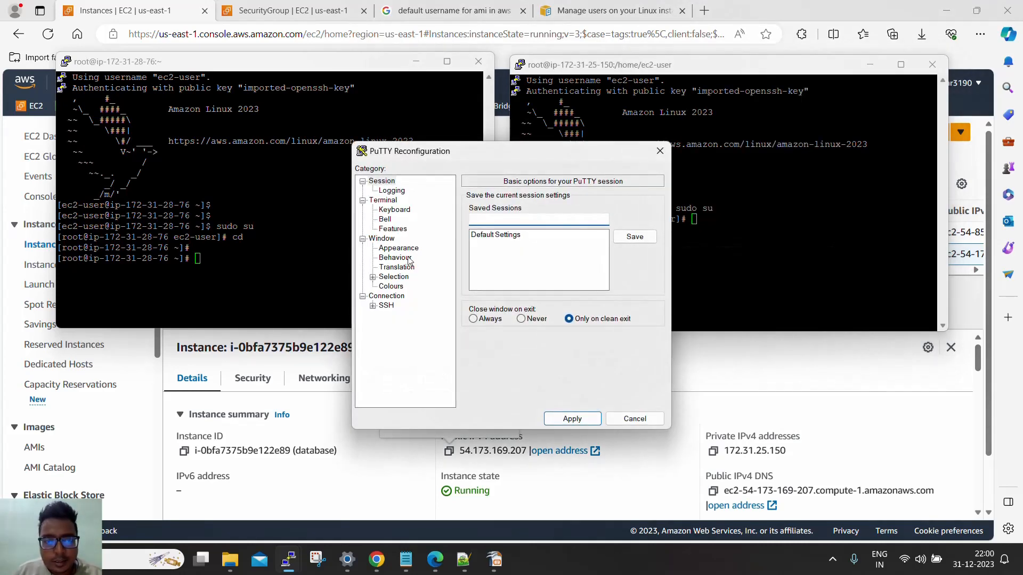
{"action": "left_click", "coordinate": [388, 240]}
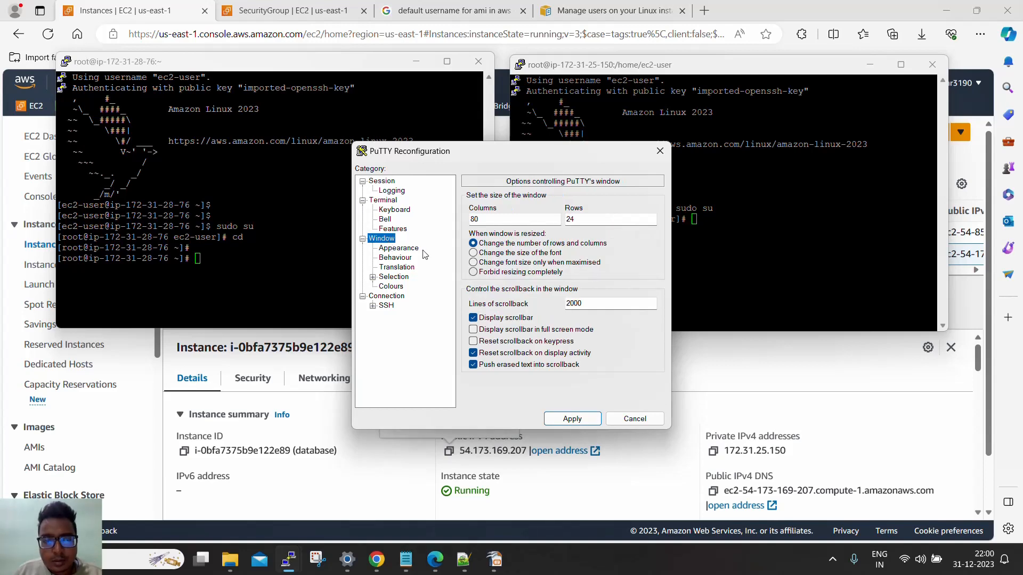
{"action": "left_click", "coordinate": [408, 249]}
{"action": "left_click", "coordinate": [633, 274]}
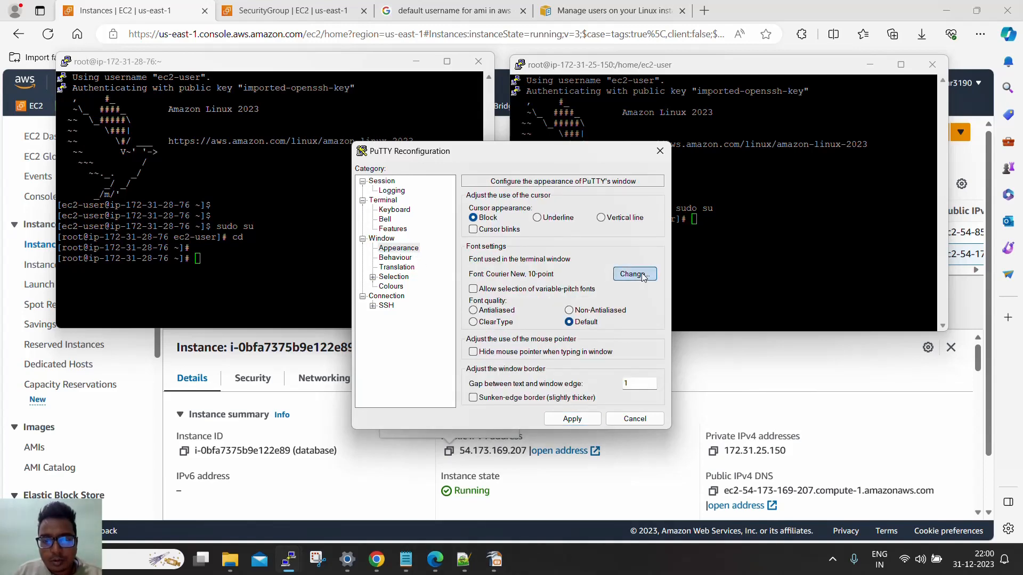
{"action": "left_click", "coordinate": [590, 300]}
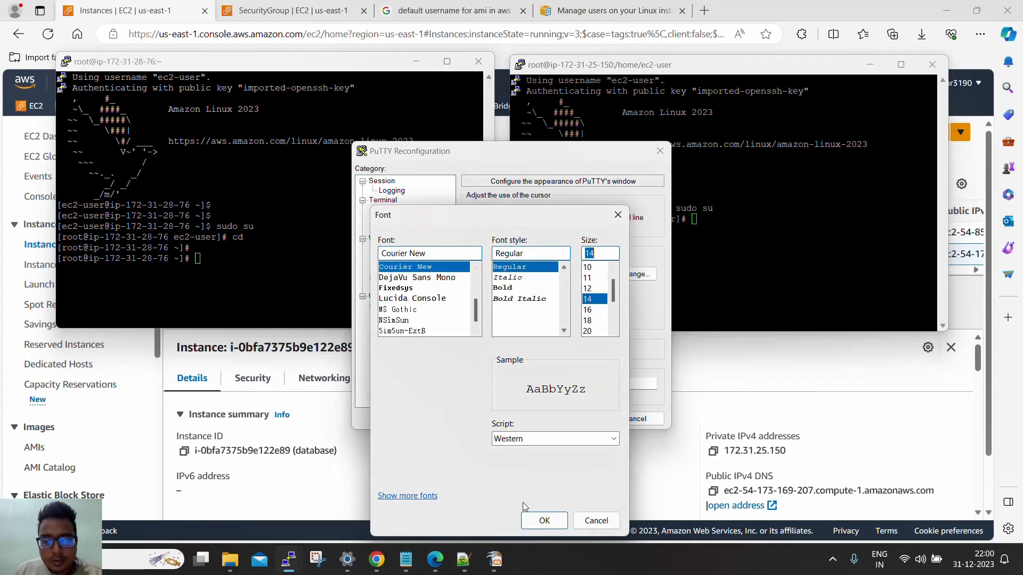
{"action": "left_click", "coordinate": [542, 521]}
{"action": "left_click", "coordinate": [391, 288]}
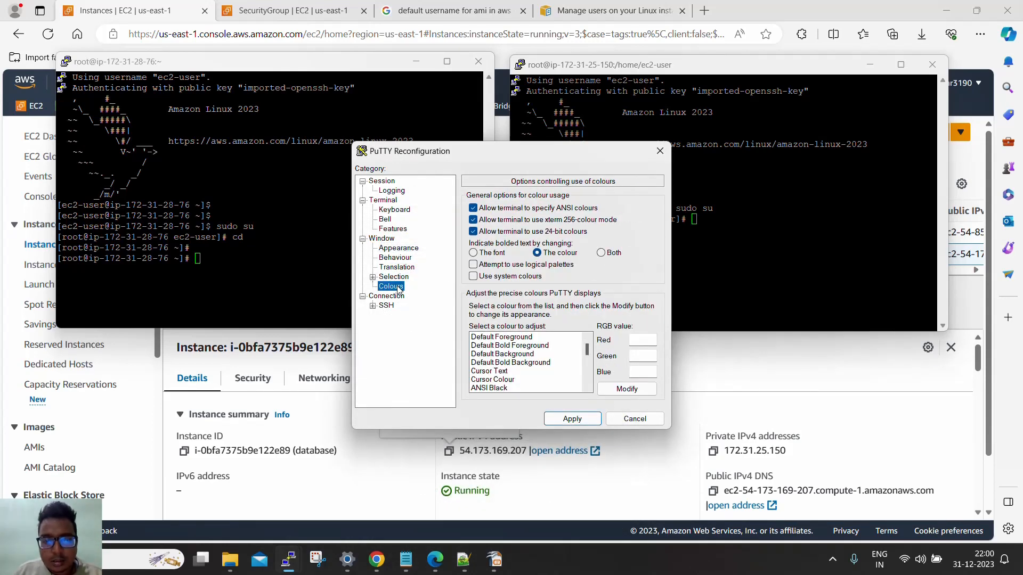
{"action": "left_click", "coordinate": [473, 276]}
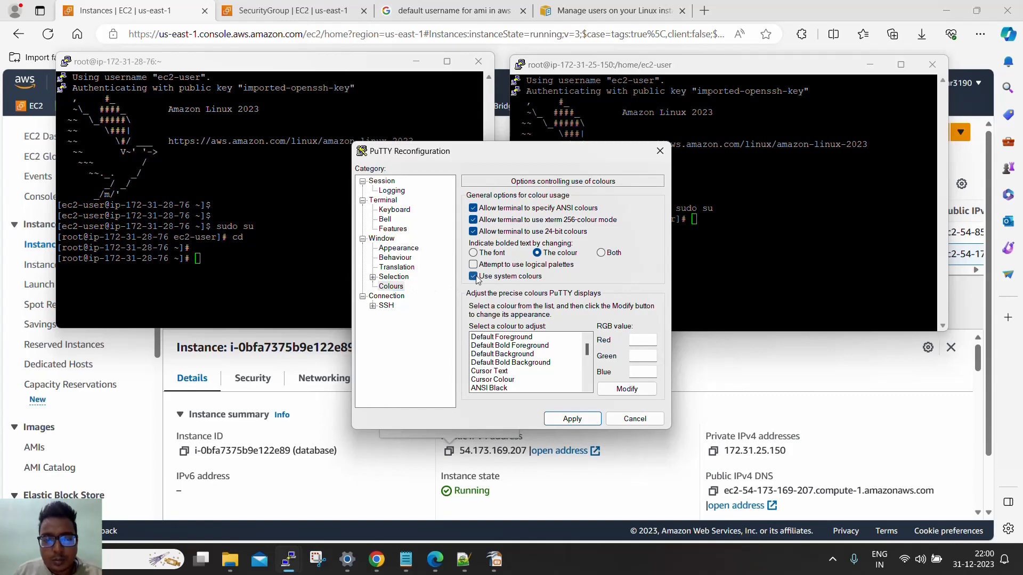
{"action": "left_click", "coordinate": [593, 419]}
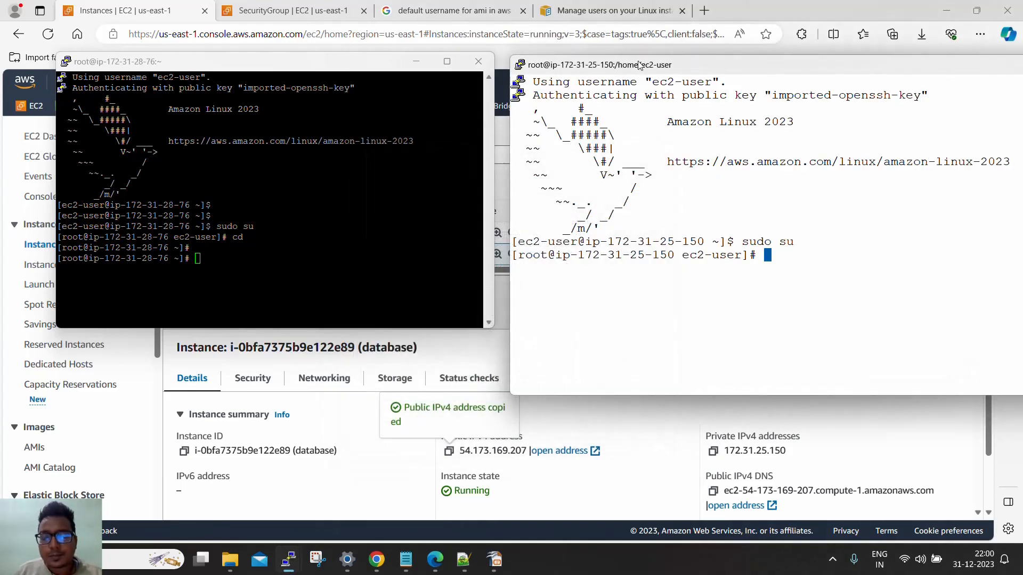
{"action": "left_click_drag", "start_coordinate": [654, 72], "coordinate": [633, 69]}
Give the webserver terminal the same appearance: Courier New 14-point font and system colours
{"action": "left_click", "coordinate": [372, 60]}
{"action": "right_click", "coordinate": [349, 60]}
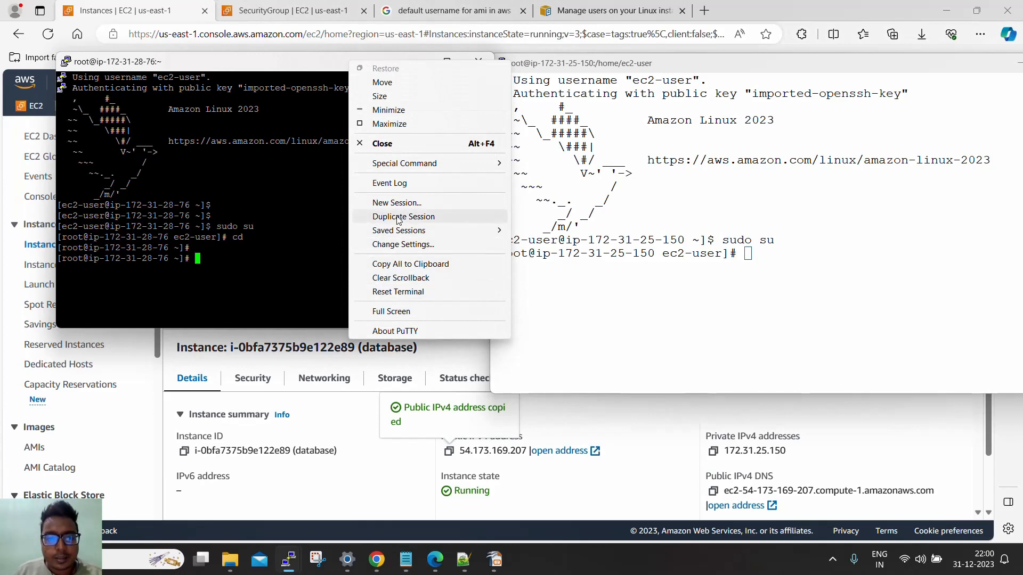
{"action": "left_click", "coordinate": [401, 244]}
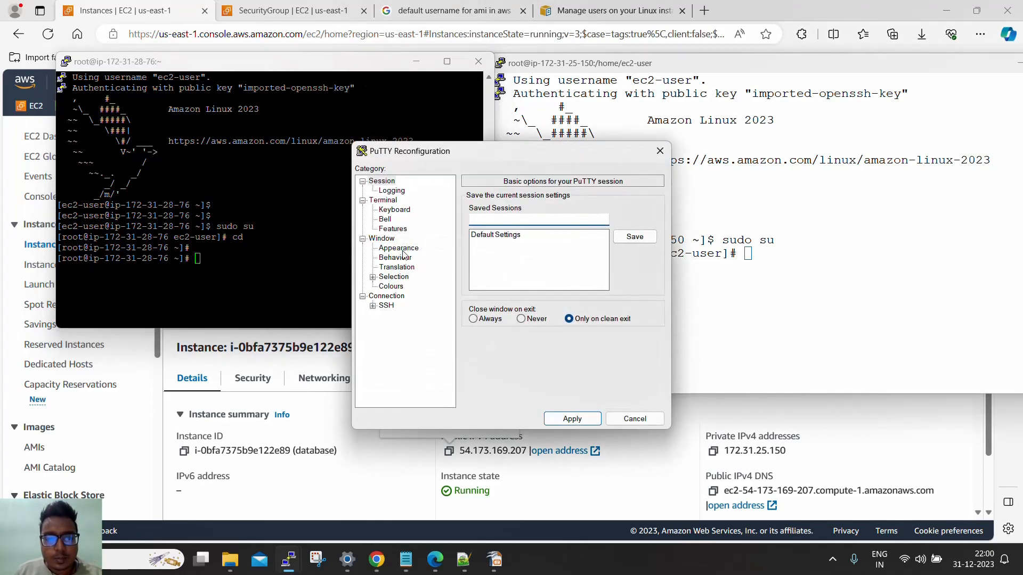
{"action": "left_click", "coordinate": [399, 248]}
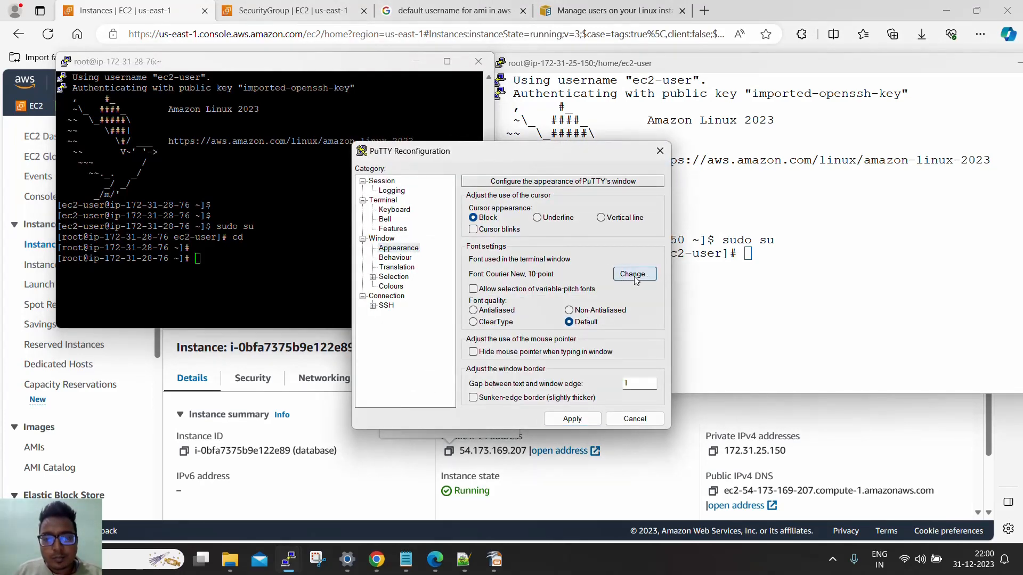
{"action": "left_click", "coordinate": [634, 274]}
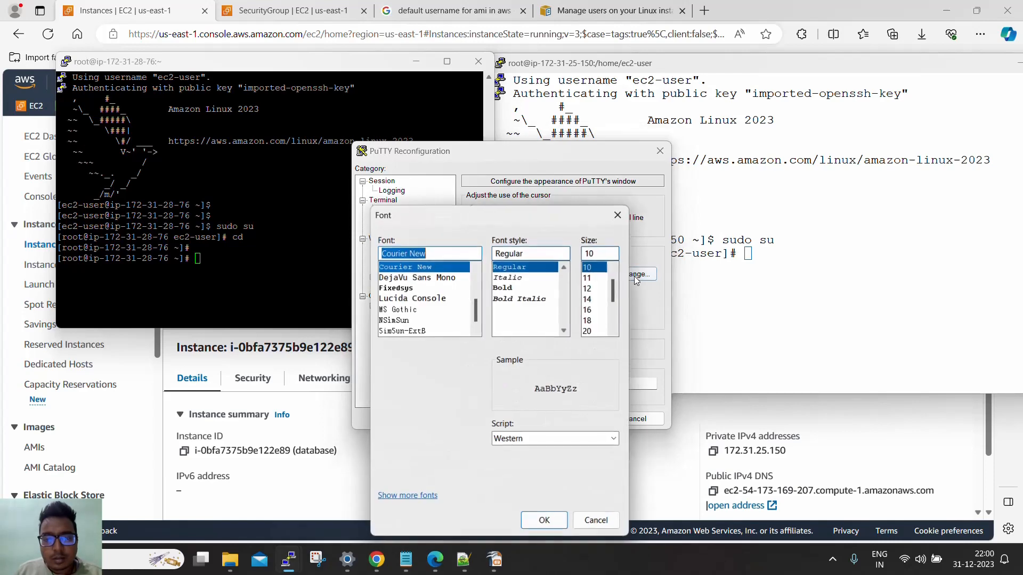
{"action": "left_click", "coordinate": [589, 299]}
{"action": "left_click", "coordinate": [544, 521]}
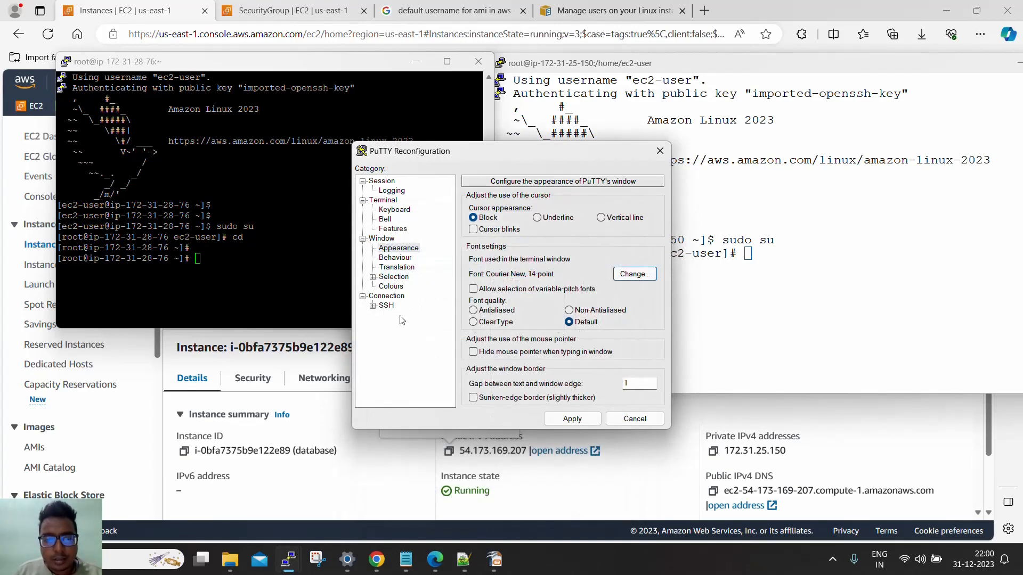
{"action": "left_click", "coordinate": [395, 288]}
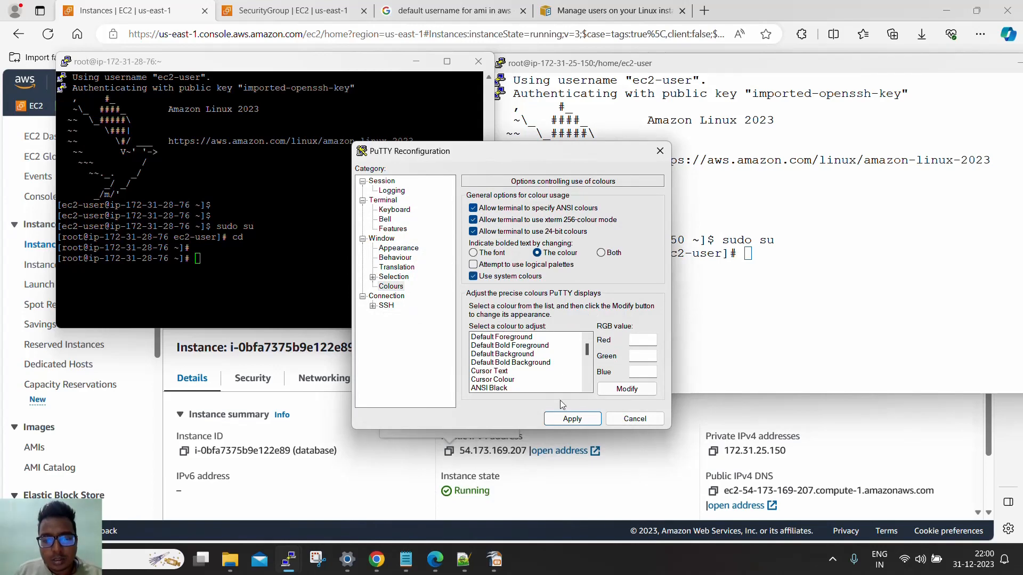
{"action": "left_click", "coordinate": [571, 419]}
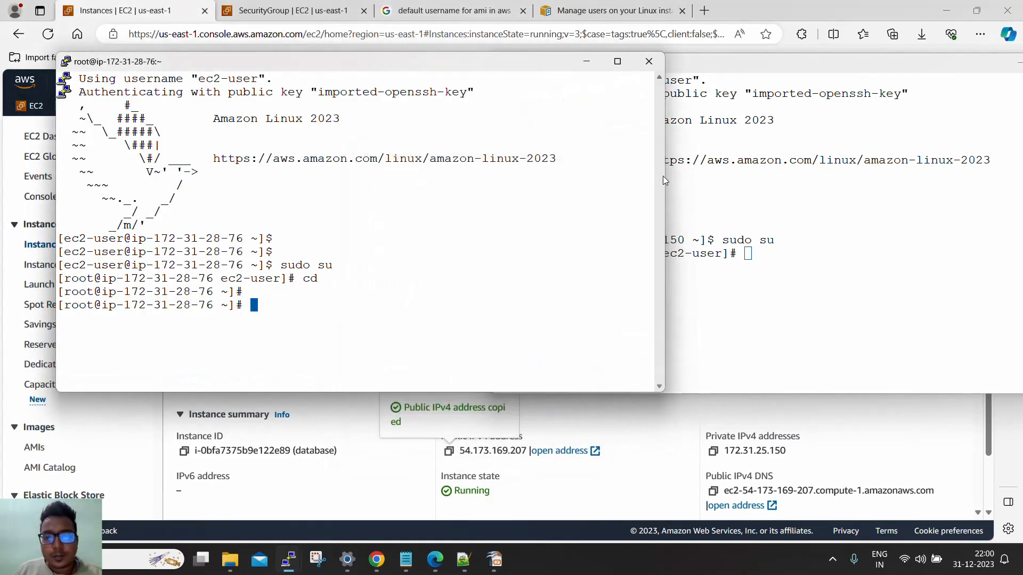
Narrow the webserver terminal and reposition the database terminal so both fit side by side without overlapping
{"action": "left_click_drag", "start_coordinate": [665, 181], "coordinate": [489, 181]}
{"action": "left_click", "coordinate": [627, 65]}
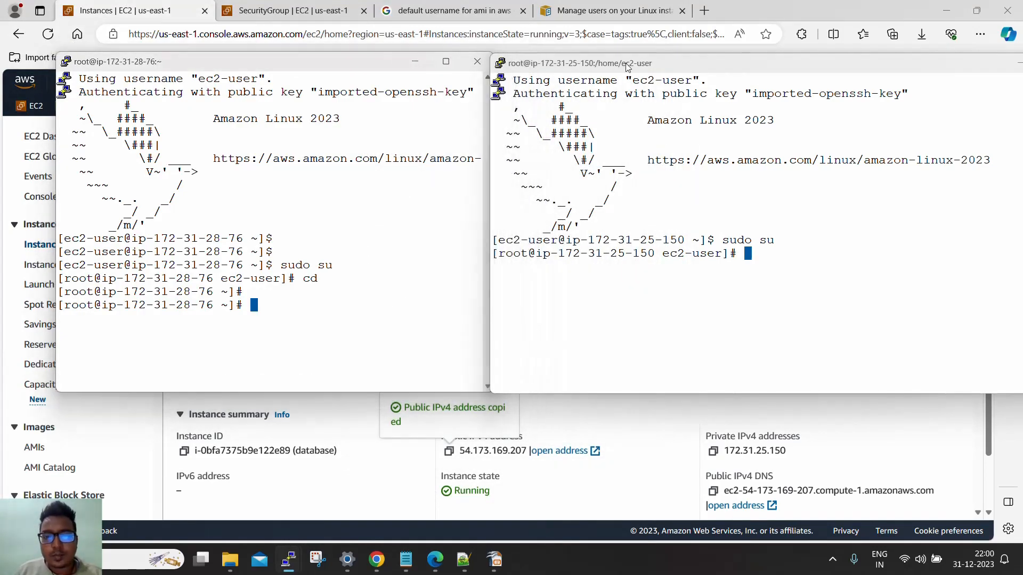
{"action": "left_click_drag", "start_coordinate": [627, 65], "coordinate": [777, 66]}
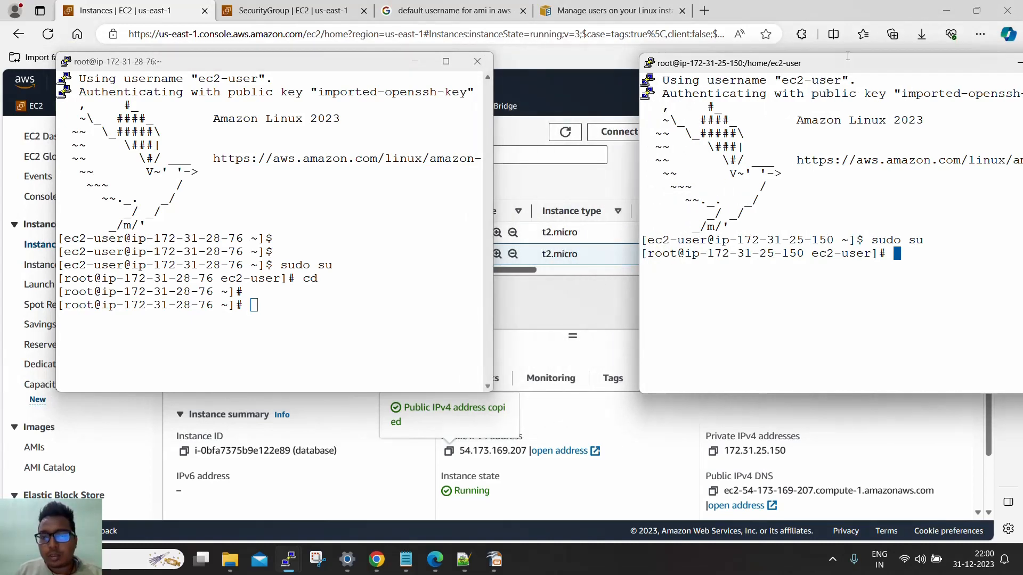
{"action": "left_click_drag", "start_coordinate": [848, 66], "coordinate": [725, 55]}
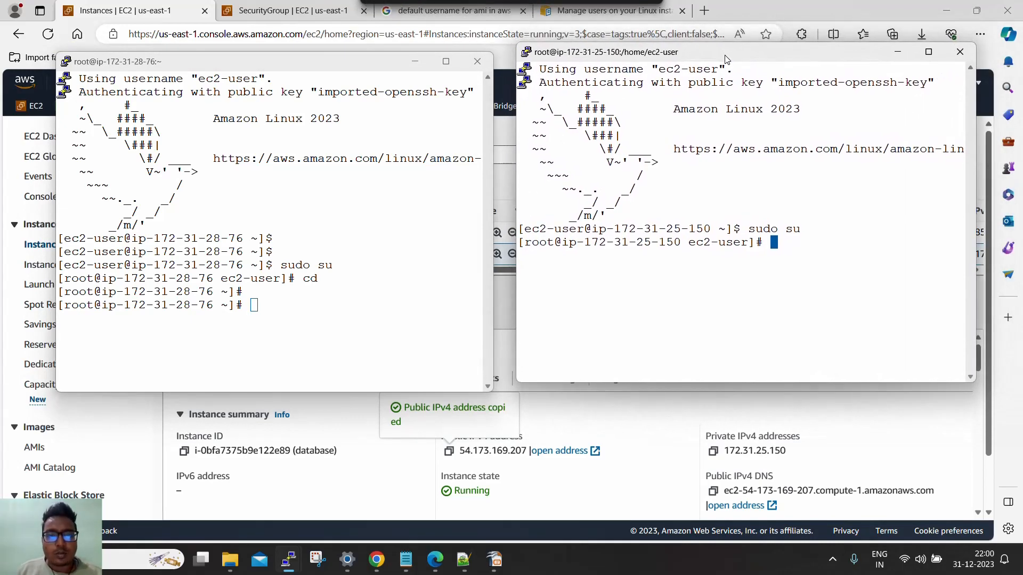
{"action": "left_click", "coordinate": [284, 273]}
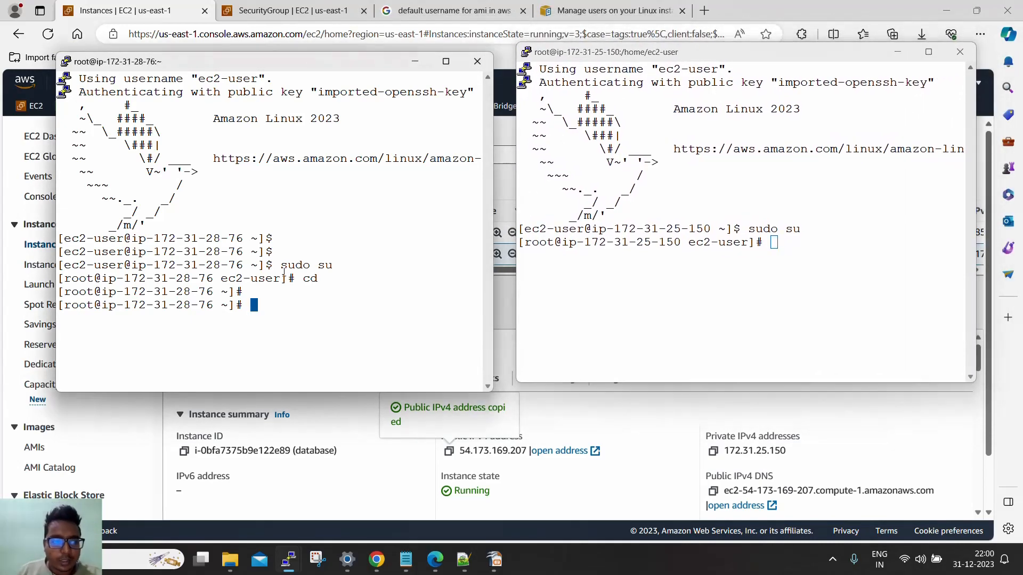
Go to the root home directory in the database session with cd
{"action": "left_click", "coordinate": [598, 276]}
{"action": "type", "text": "cd"}
{"action": "key", "text": "Return"}
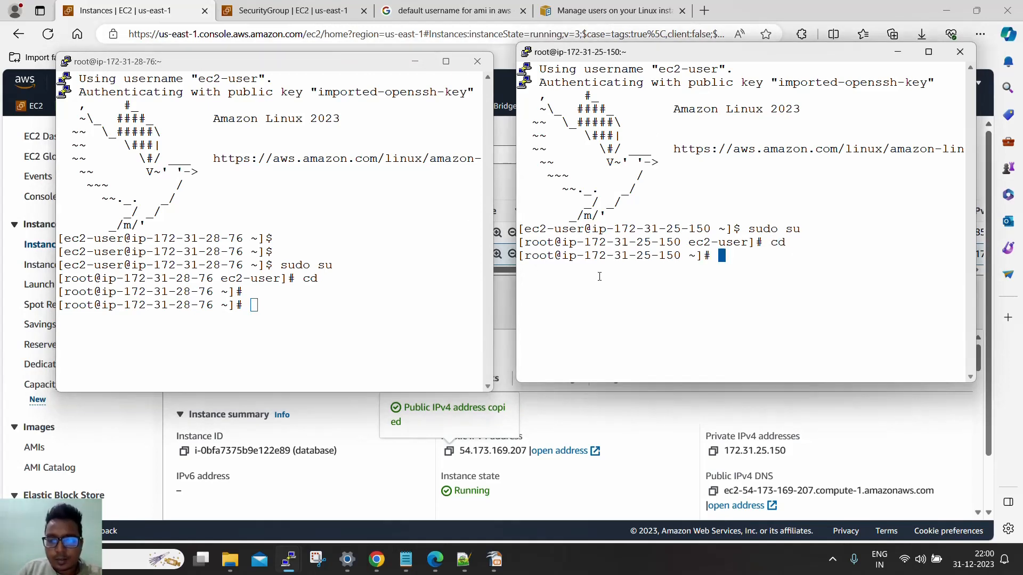
{"action": "key", "text": "Return"}
List the database server's network interfaces with ip a and select its private IPv4 address on enX0
{"action": "type", "text": "ip a"}
{"action": "key", "text": "Return"}
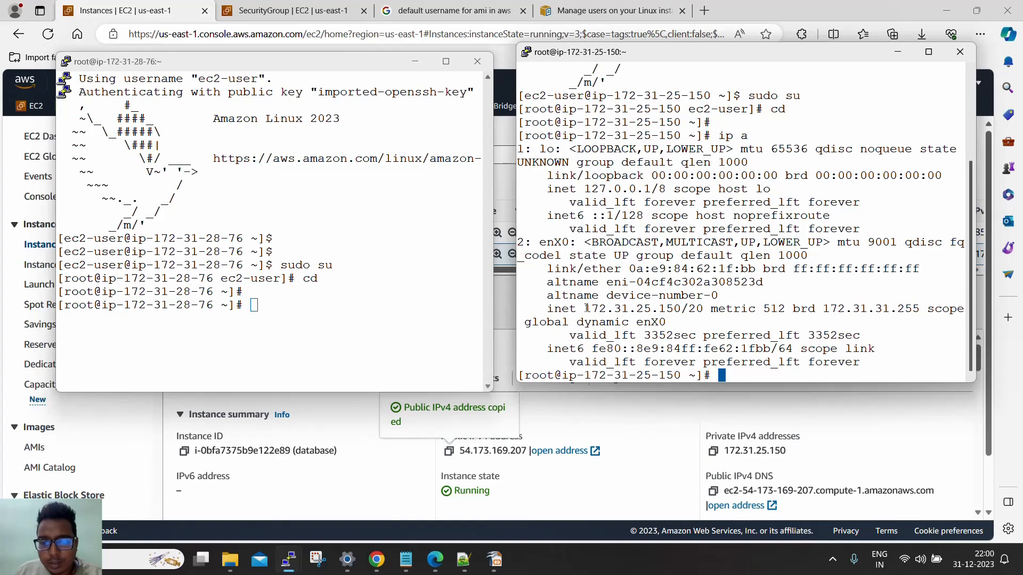
{"action": "left_click_drag", "start_coordinate": [586, 307], "coordinate": [676, 308]}
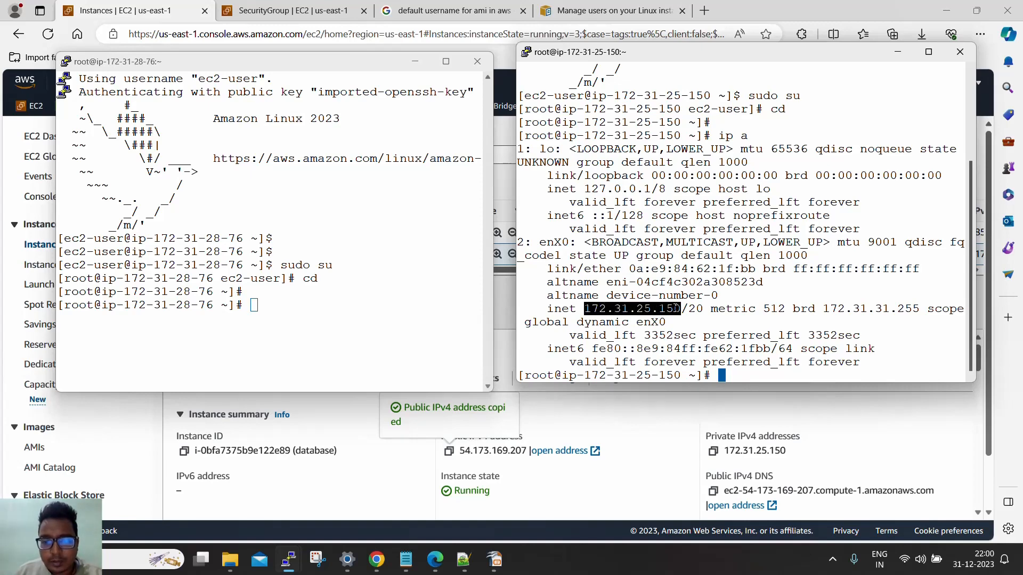
List the webserver's network interfaces with ip a and select its private IPv4 address on enX0
{"action": "left_click", "coordinate": [315, 292]}
{"action": "type", "text": "ip a"}
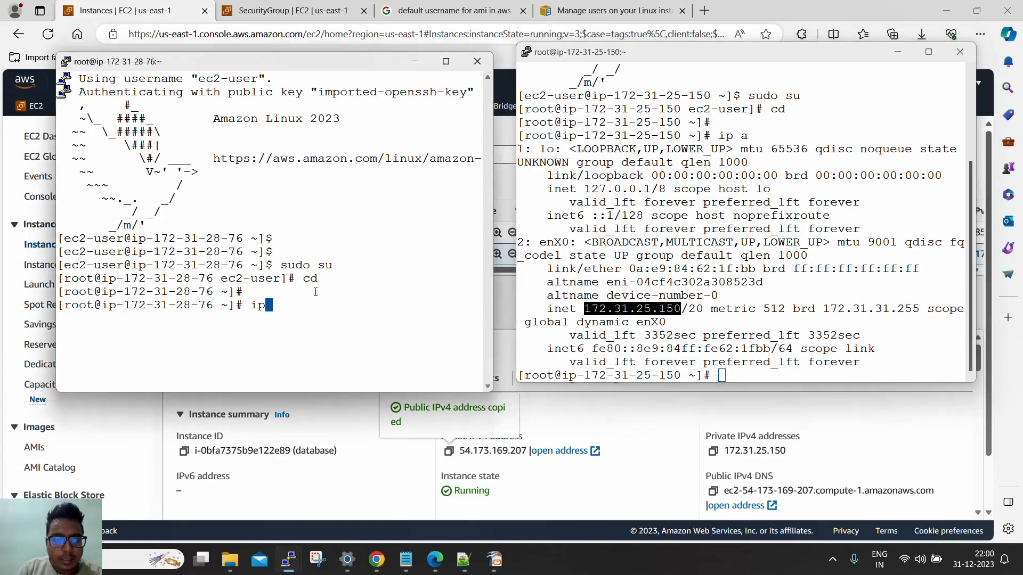
{"action": "key", "text": "Return"}
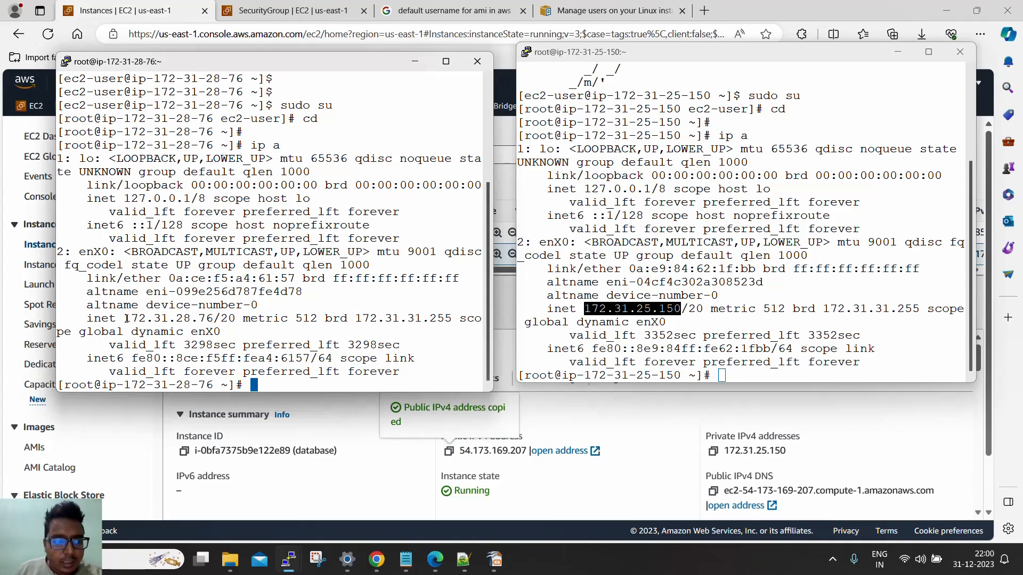
{"action": "left_click_drag", "start_coordinate": [126, 318], "coordinate": [211, 317]}
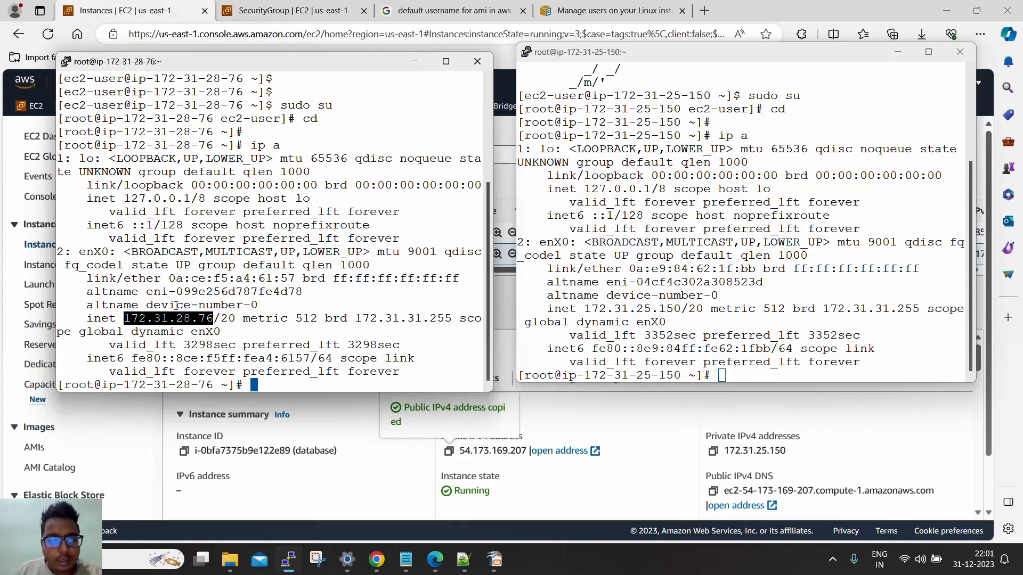
{"action": "right_click", "coordinate": [150, 320]}
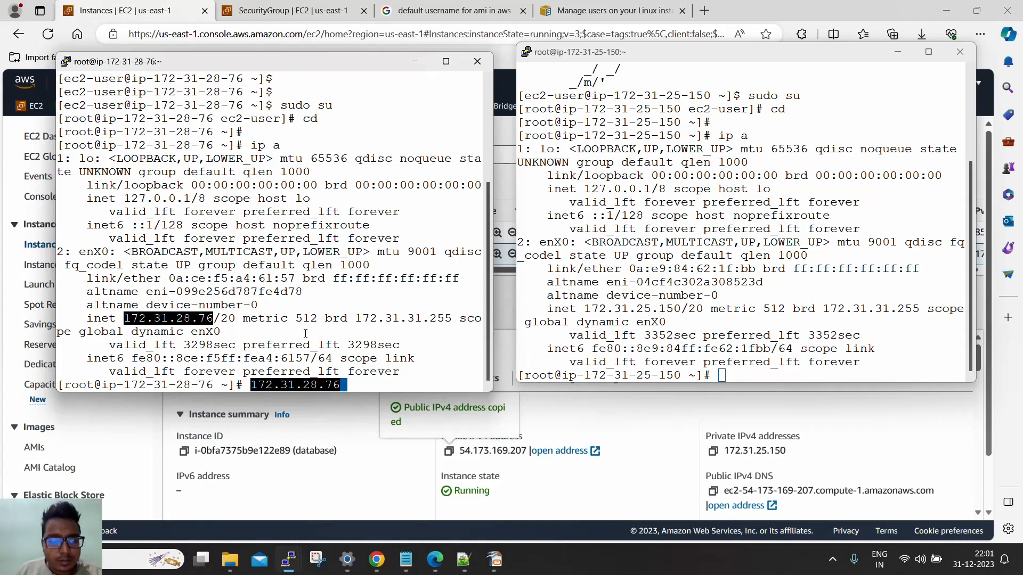
{"action": "key", "text": "BackSpace"}
{"action": "key", "text": "BackSpace"}
{"action": "key", "text": "BackSpace"}
{"action": "key", "text": "BackSpace"}
{"action": "key", "text": "BackSpace"}
{"action": "key", "text": "BackSpace"}
{"action": "key", "text": "BackSpace"}
{"action": "key", "text": "BackSpace"}
{"action": "key", "text": "BackSpace"}
{"action": "key", "text": "BackSpace"}
{"action": "key", "text": "BackSpace"}
{"action": "key", "text": "BackSpace"}
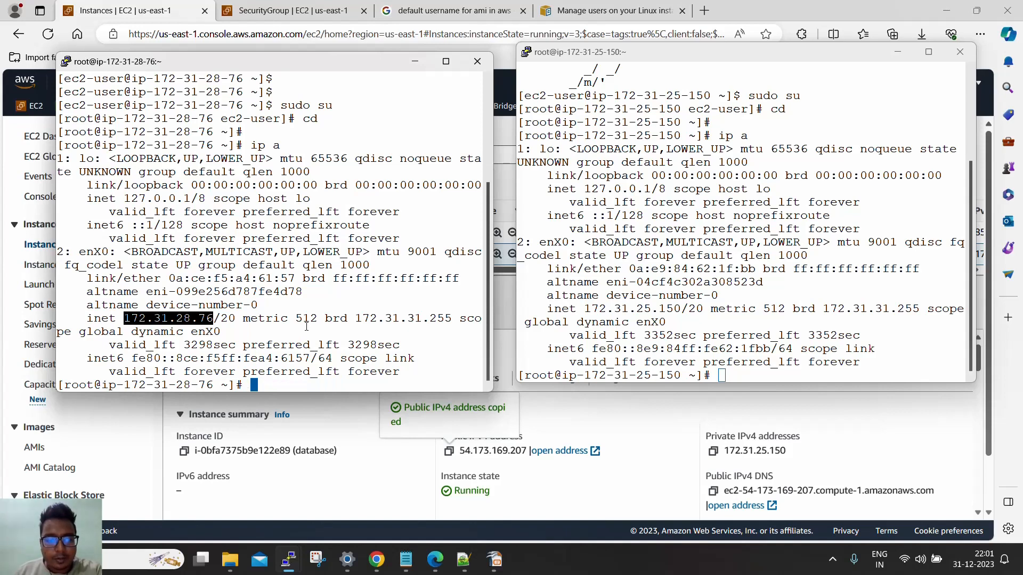
Ping the webserver's private address 172.31.28.76 from the database session, and stop the ping after several seconds
{"action": "left_click", "coordinate": [729, 339]}
{"action": "type", "text": "ping"}
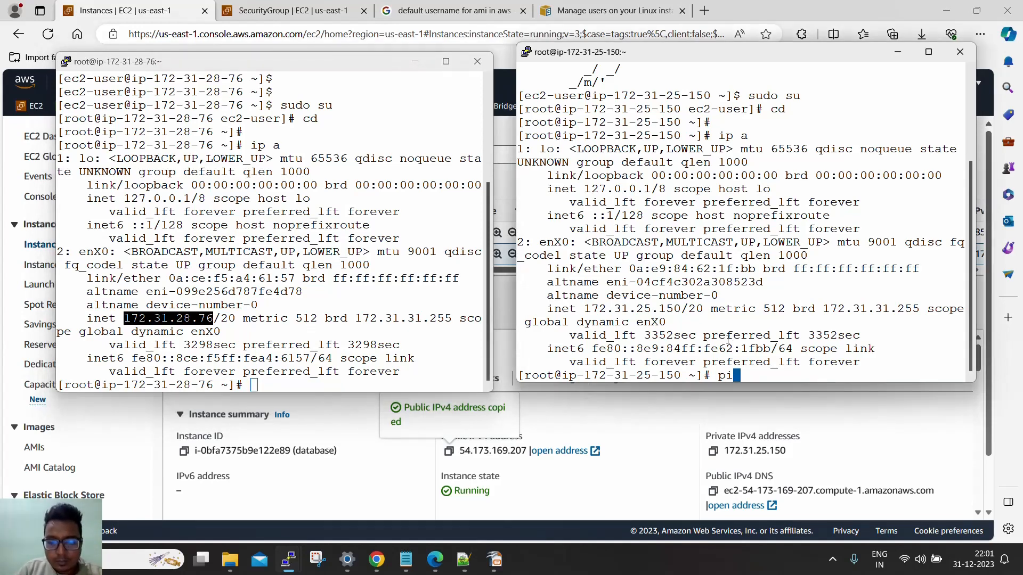
{"action": "right_click", "coordinate": [767, 219]}
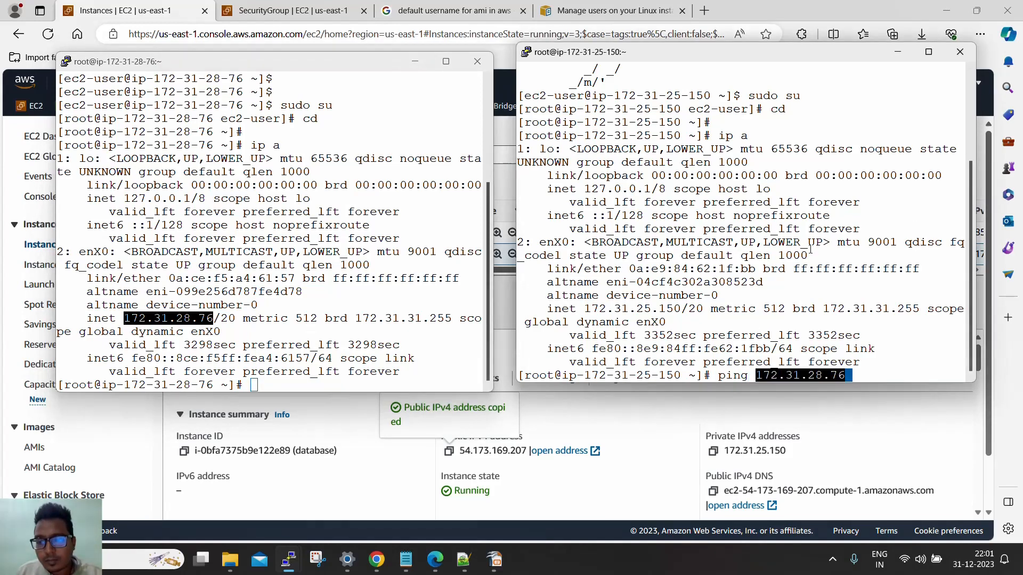
{"action": "key", "text": "Return"}
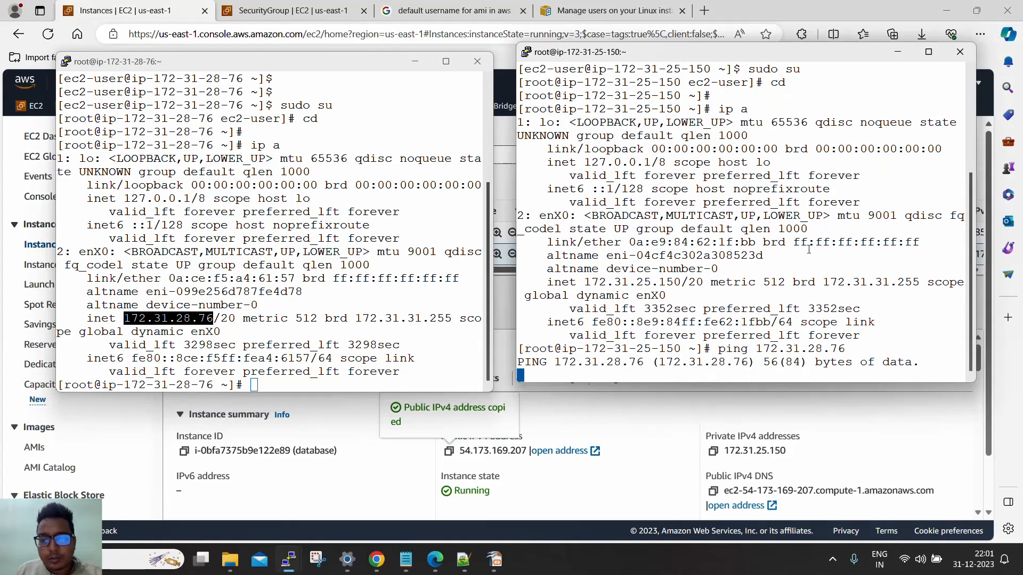
{"action": "left_click", "coordinate": [330, 267]}
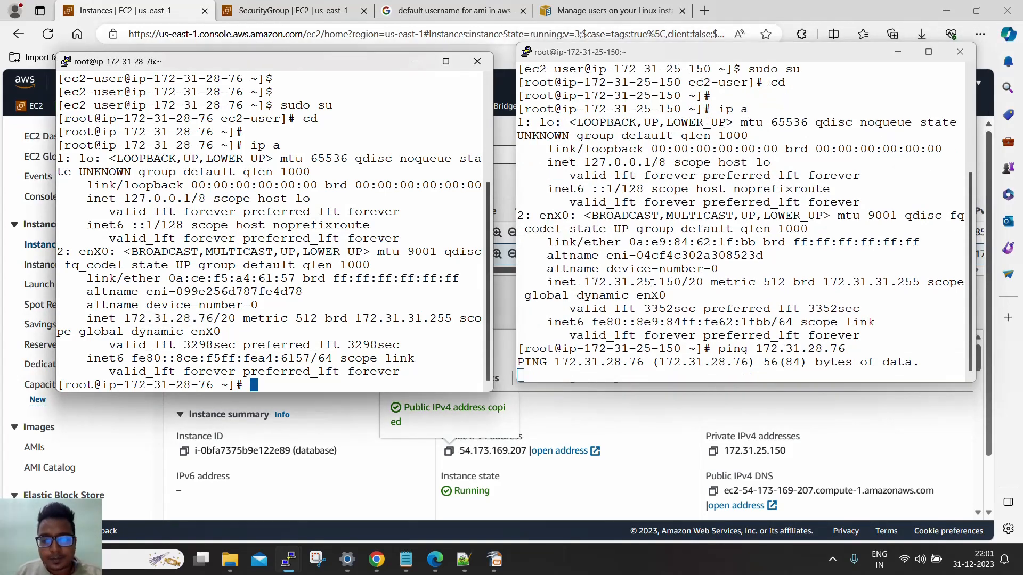
{"action": "left_click", "coordinate": [671, 287]}
{"action": "key", "text": "ctrl+c"}
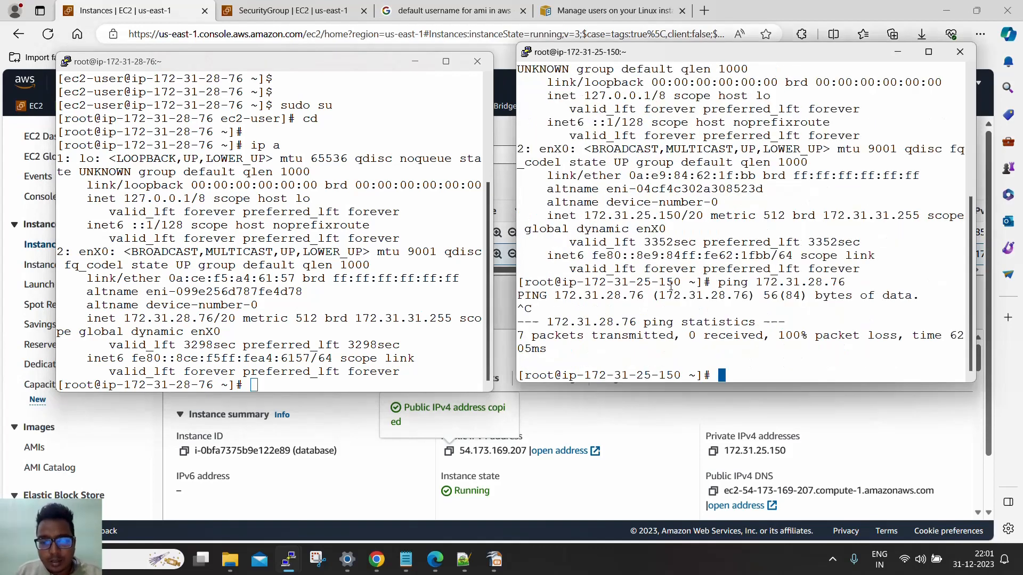
Switch to the EC2 console in the browser and view the dbserver security group and the webserver instance's details
{"action": "left_click", "coordinate": [320, 272]}
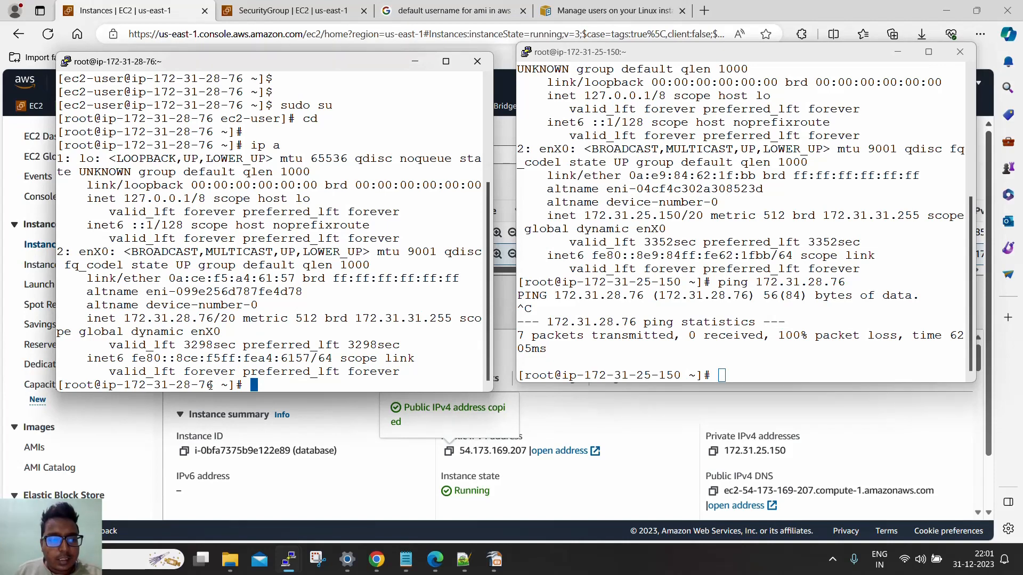
{"action": "left_click", "coordinate": [287, 10]}
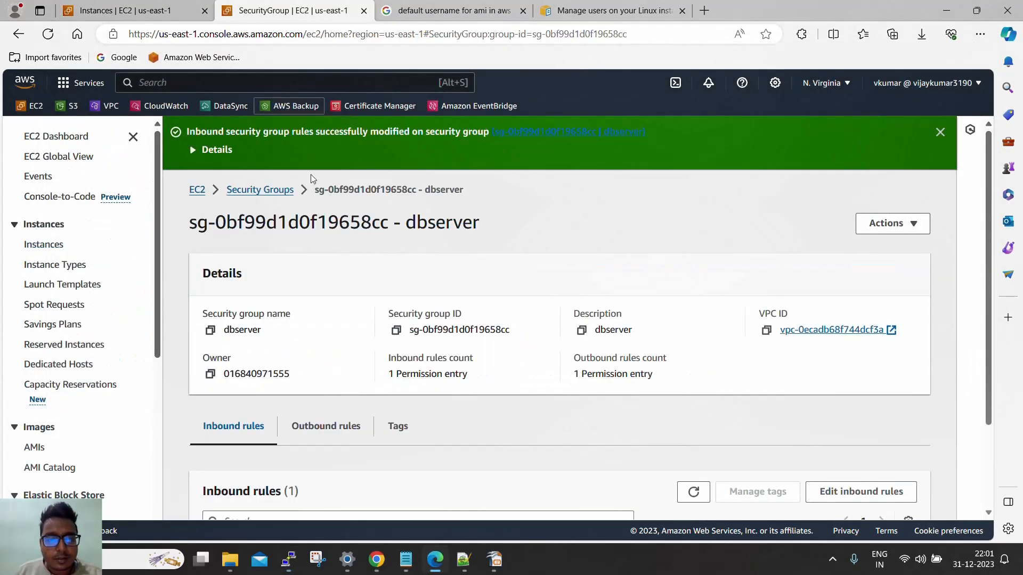
{"action": "left_click", "coordinate": [128, 10]}
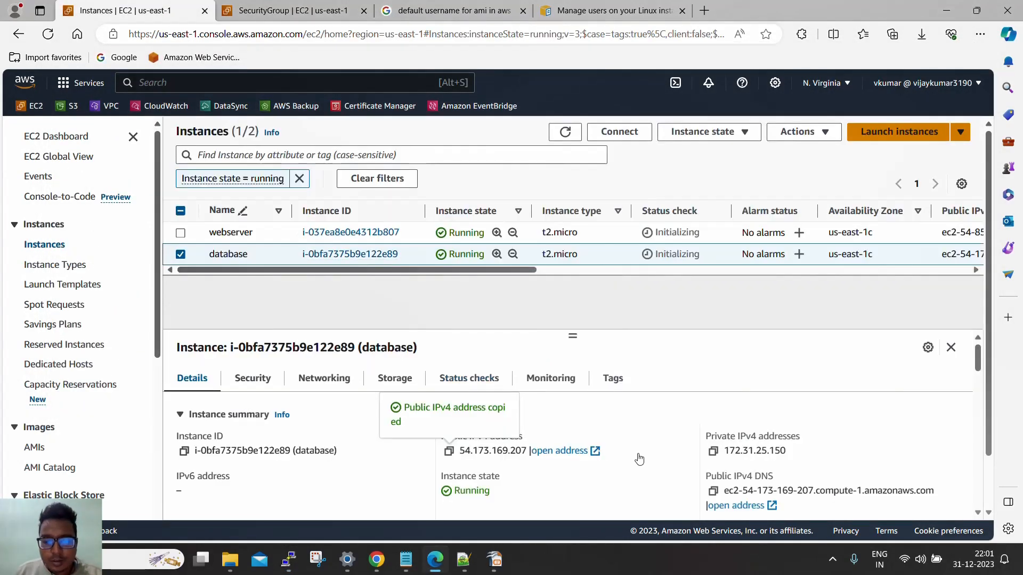
{"action": "left_click", "coordinate": [556, 233]}
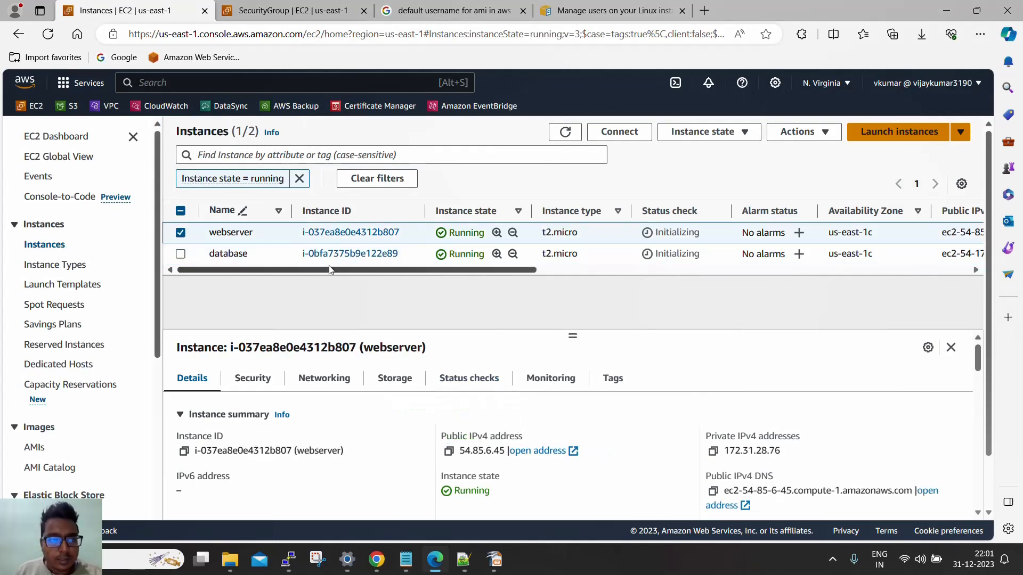
{"action": "key", "text": "ctrl+Tab"}
Switch to the webserver's PuTTY session, widen its terminal, and set the hostname with hostnamectl set-hostname webserver
{"action": "left_click", "coordinate": [291, 559]}
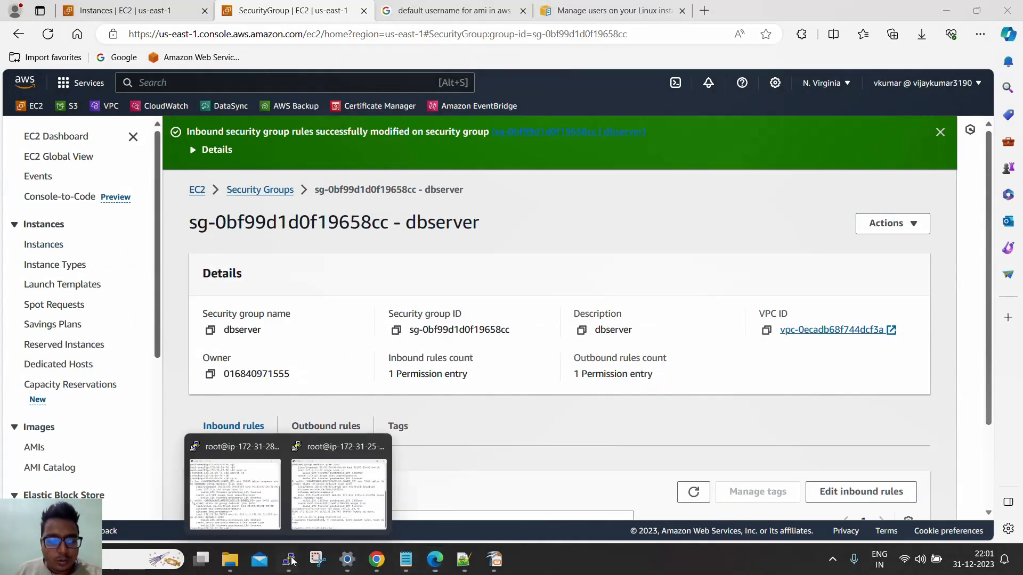
{"action": "left_click", "coordinate": [216, 504]}
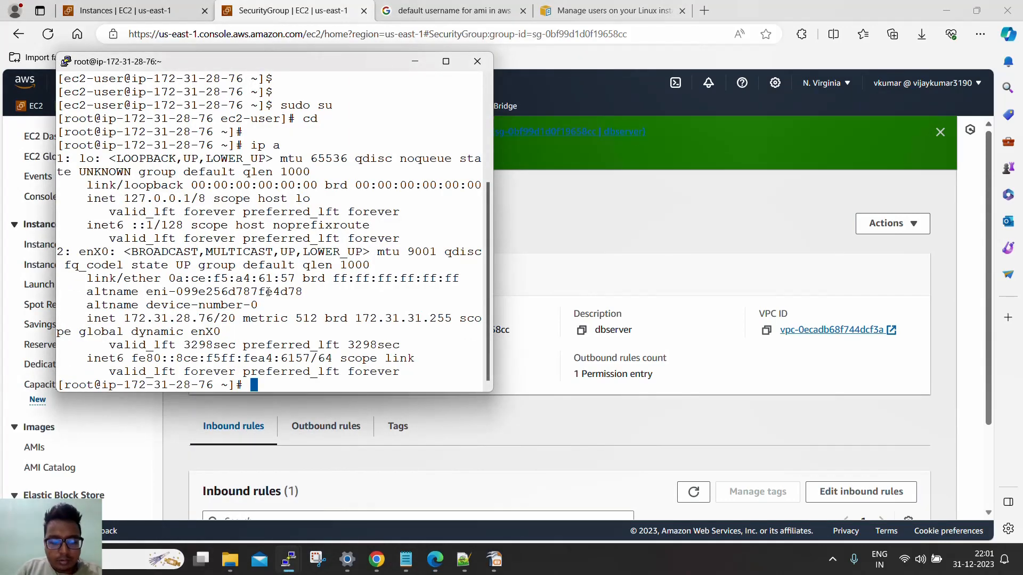
{"action": "type", "text": "hostnamec"}
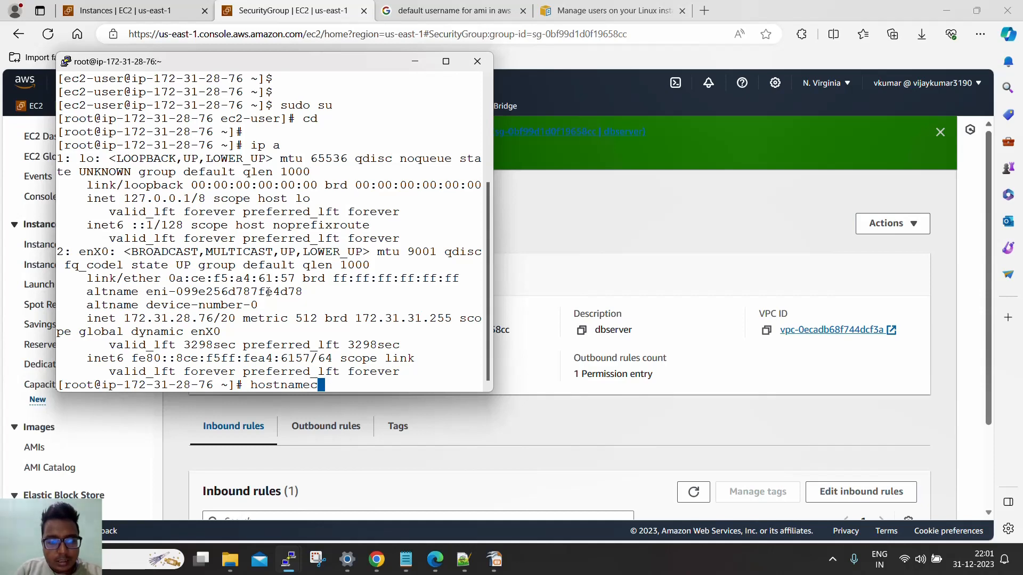
{"action": "type", "text": "tl set"}
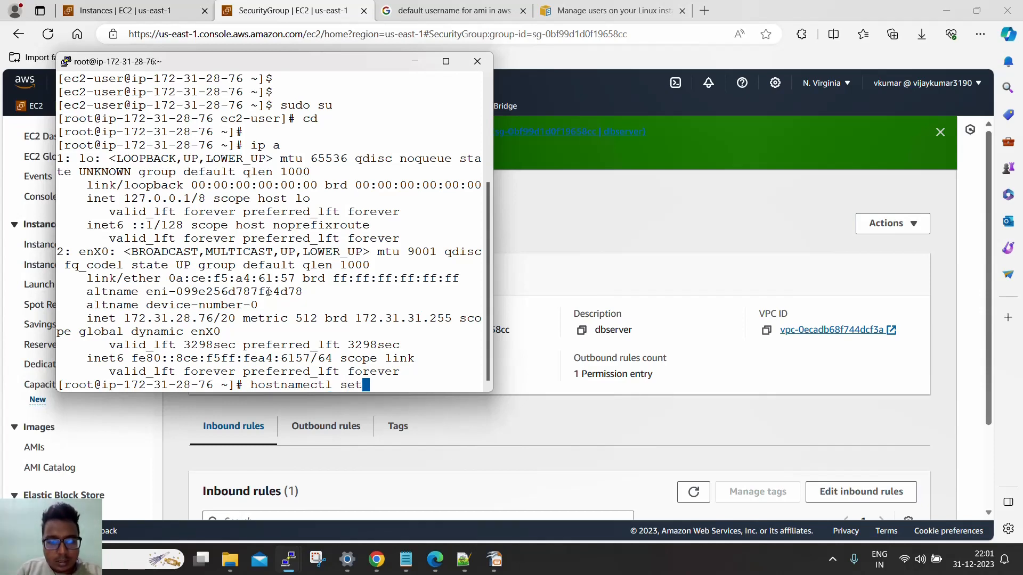
{"action": "type", "text": "-ho"}
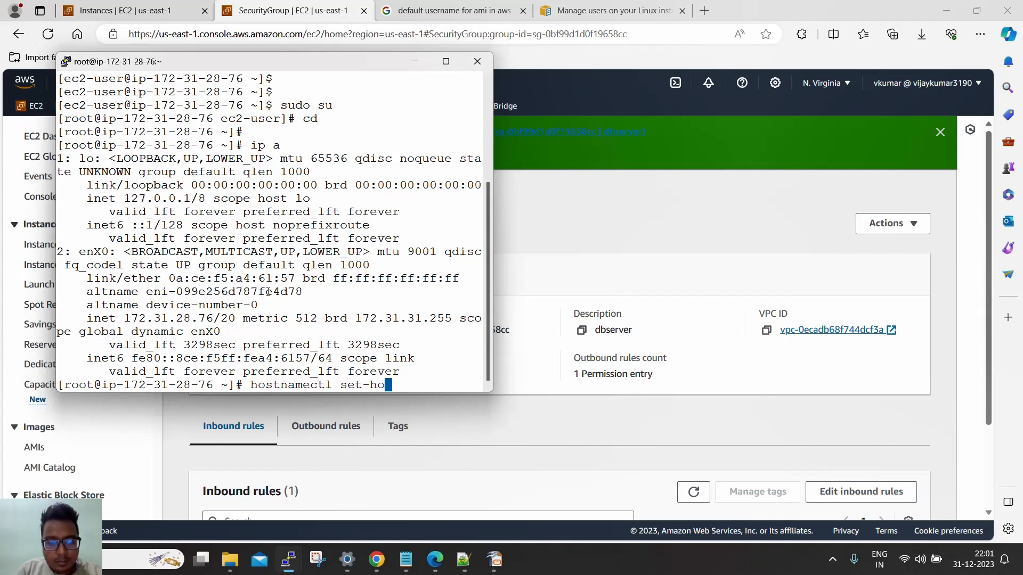
{"action": "type", "text": "stname"}
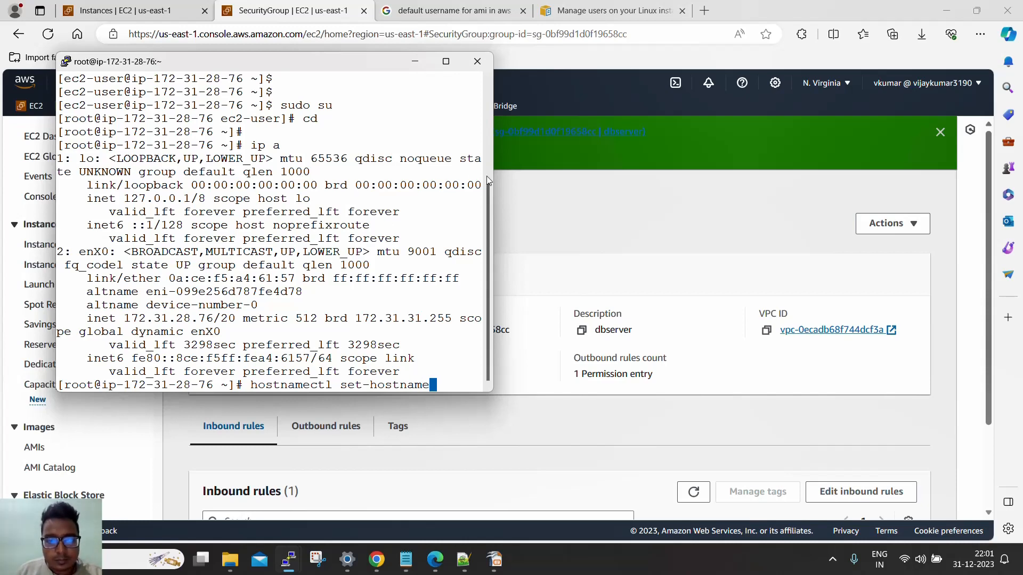
{"action": "left_click_drag", "start_coordinate": [490, 175], "coordinate": [610, 179]}
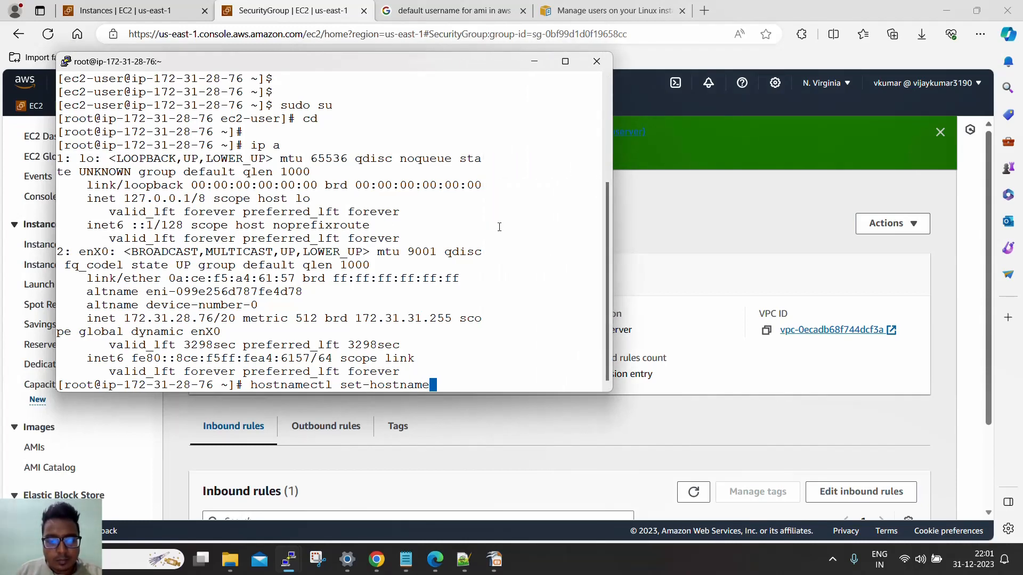
{"action": "type", "text": "webserver"}
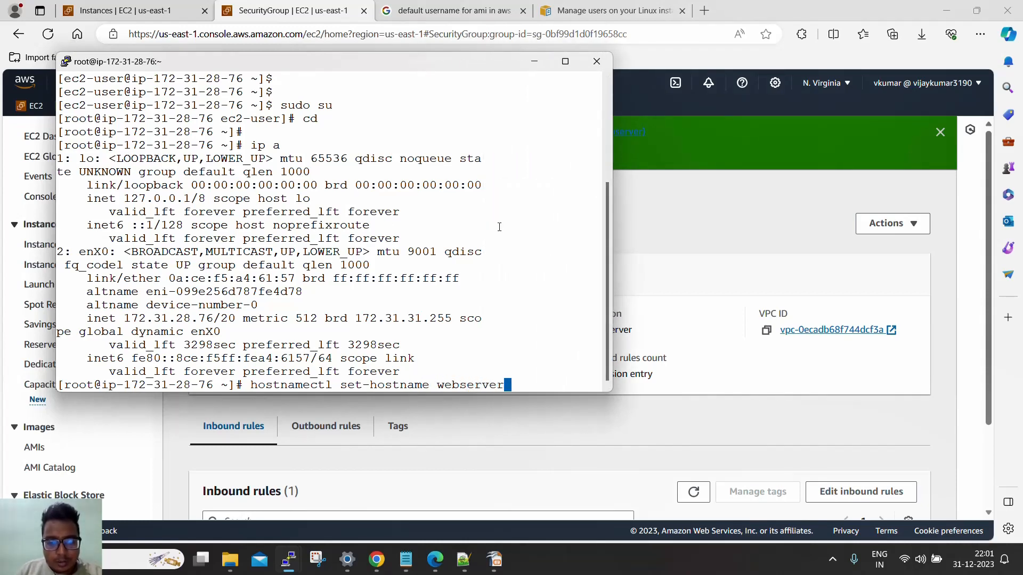
{"action": "key", "text": "Return"}
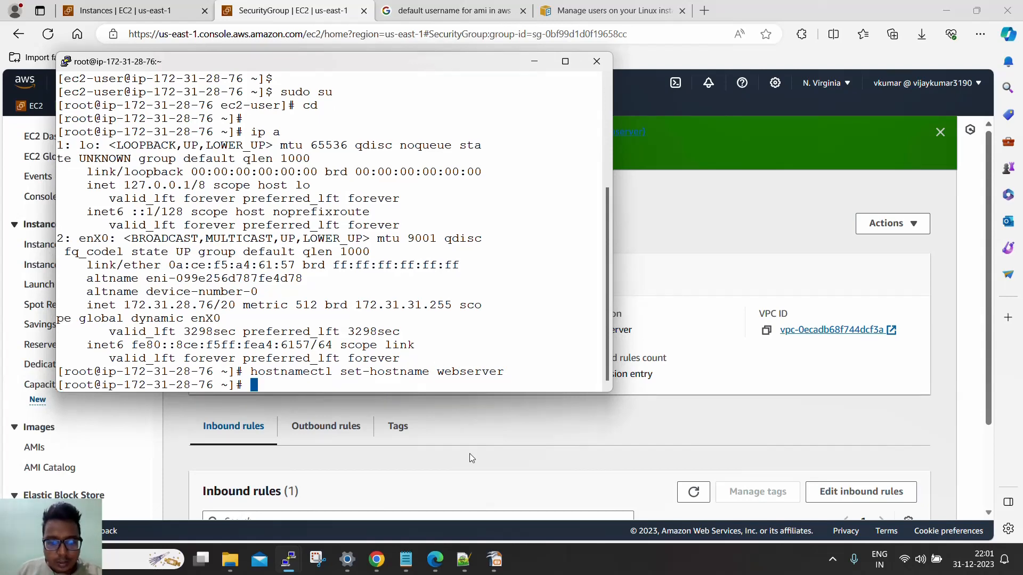
Set the database server's hostname in its session with hostnamectl set-hostname dbserver
{"action": "mouse_move", "coordinate": [289, 559]}
{"action": "left_click", "coordinate": [341, 487]}
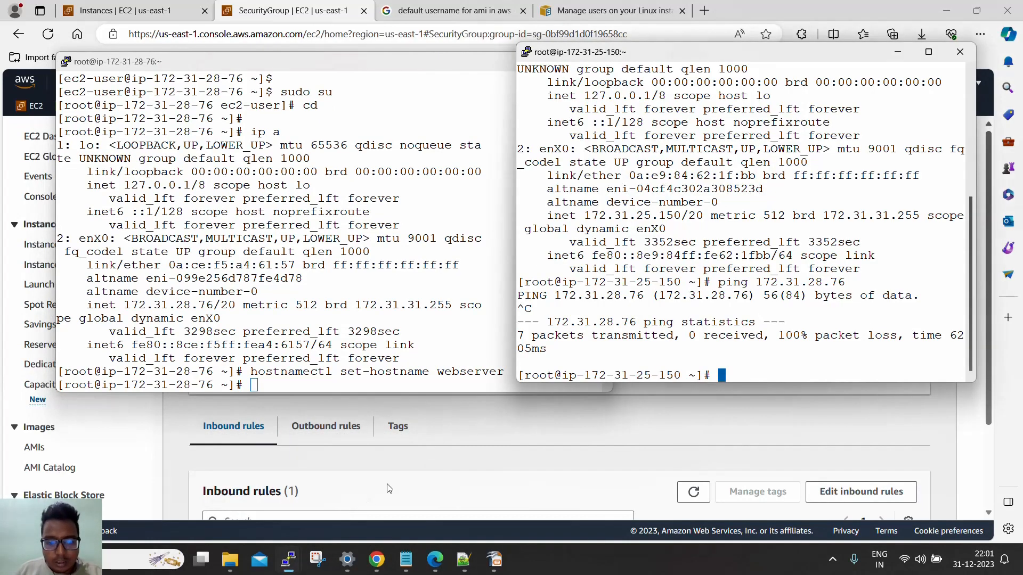
{"action": "type", "text": "hostnamectl "}
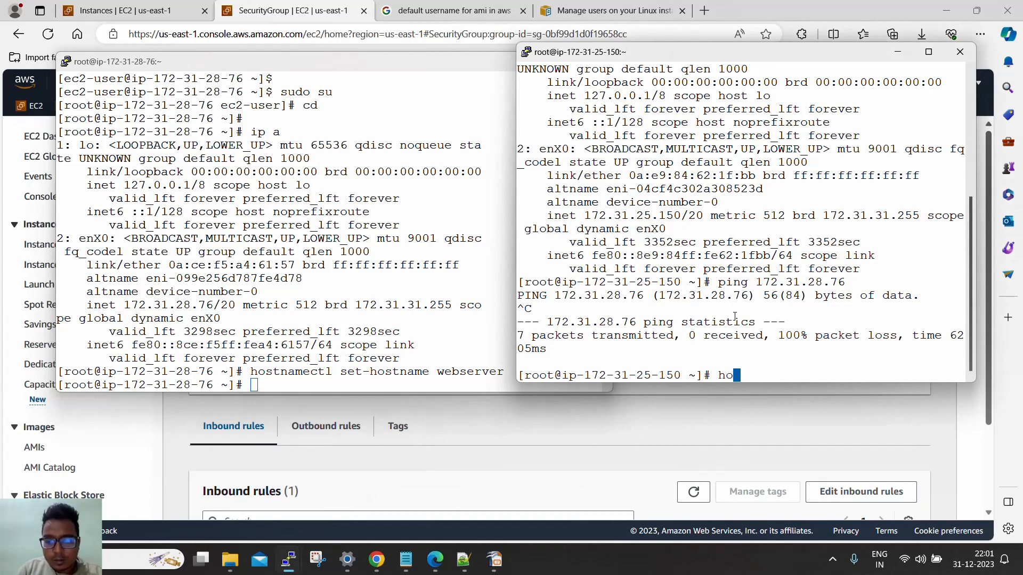
{"action": "type", "text": "se"}
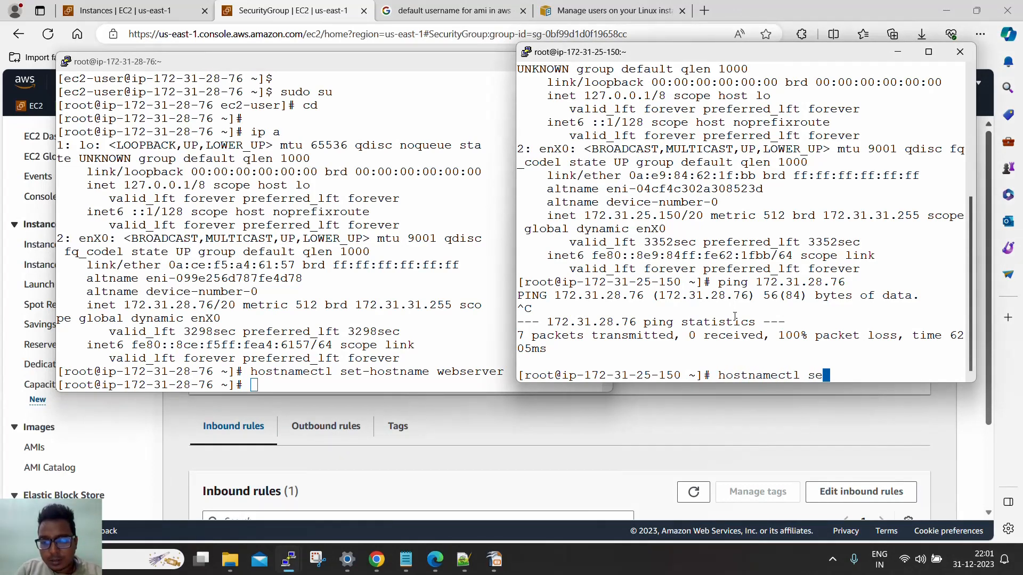
{"action": "type", "text": "t-hostname "}
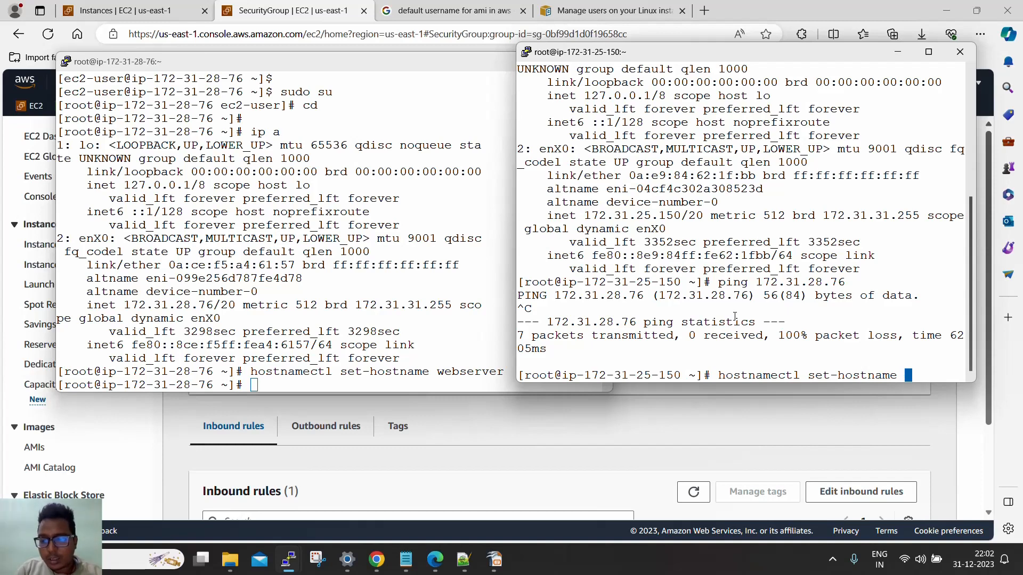
{"action": "type", "text": "dbserver"}
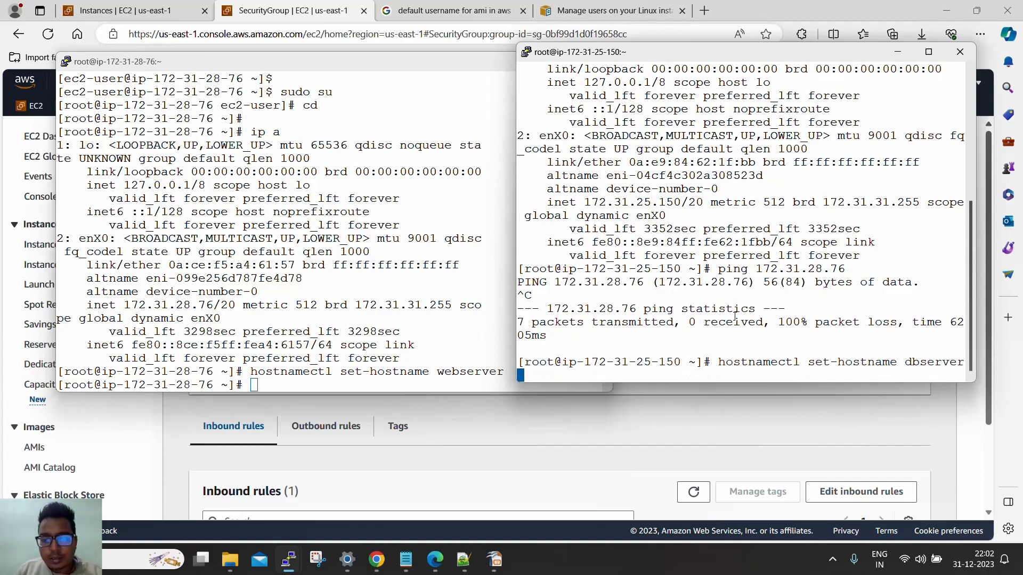
{"action": "key", "text": "Return"}
Leave the root shell in the database session with exit and reopen it with sudo su
{"action": "type", "text": "exit"}
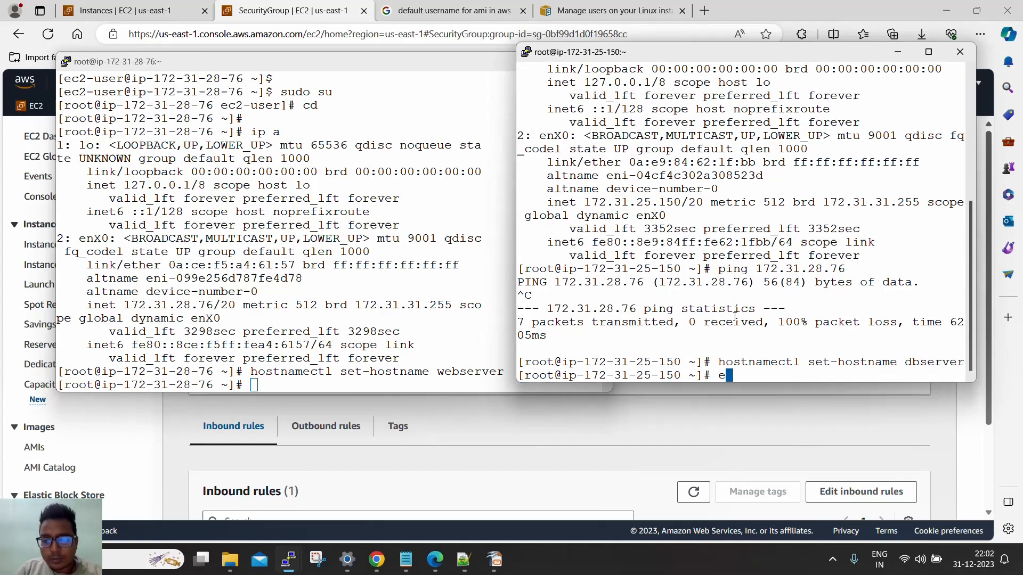
{"action": "key", "text": "Return"}
{"action": "type", "text": "sudo su"}
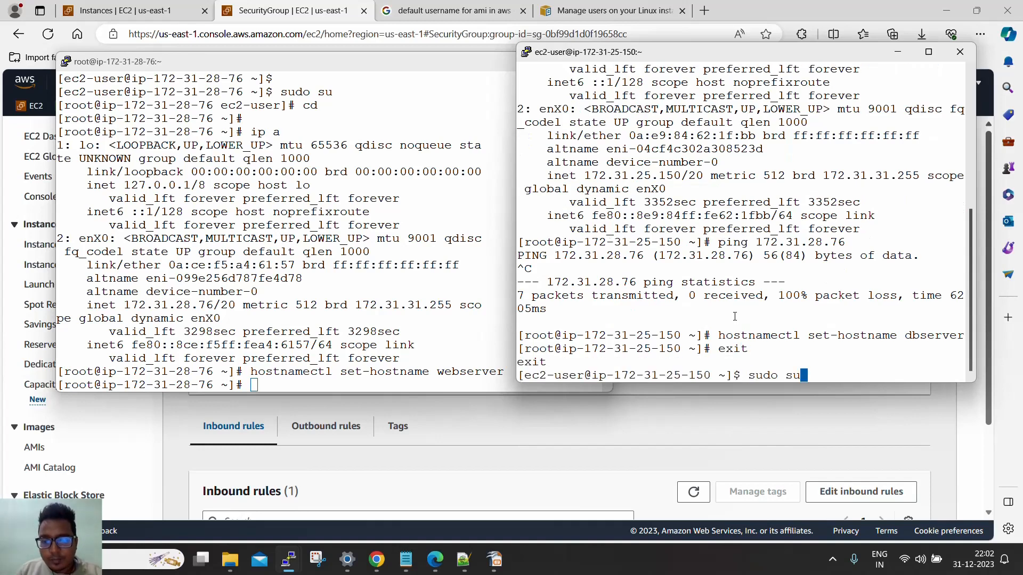
{"action": "key", "text": "Return"}
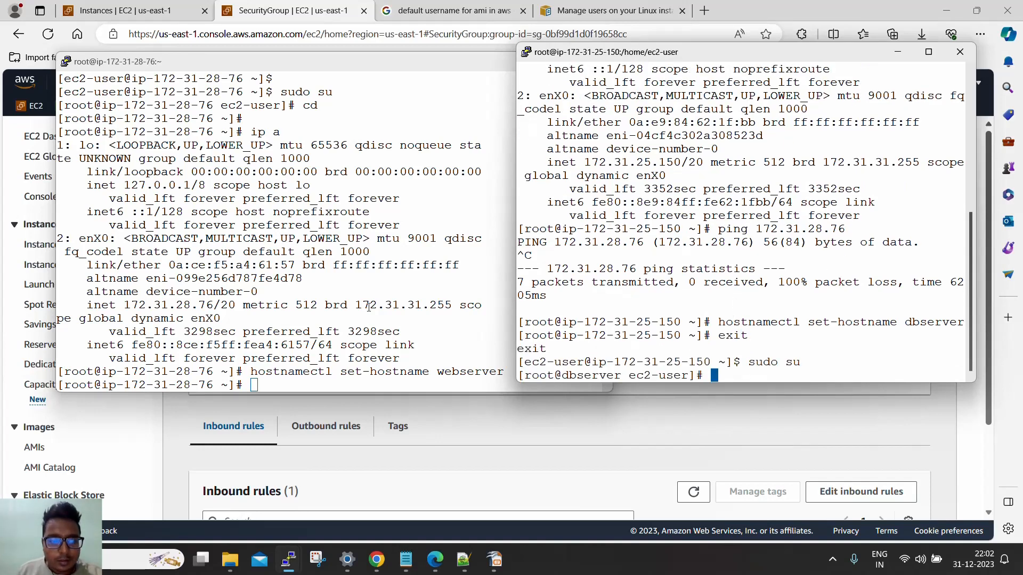
Reload the webserver session's root shell by running exit and sudo su
{"action": "left_click", "coordinate": [368, 307]}
{"action": "type", "text": "exit"}
{"action": "key", "text": "Return"}
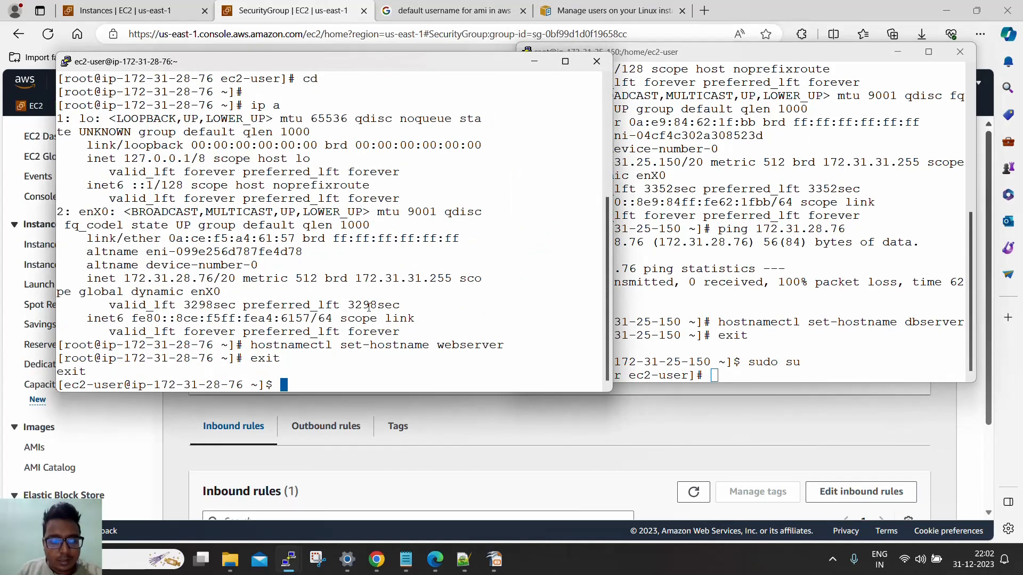
{"action": "type", "text": "sudo su"}
{"action": "key", "text": "Return"}
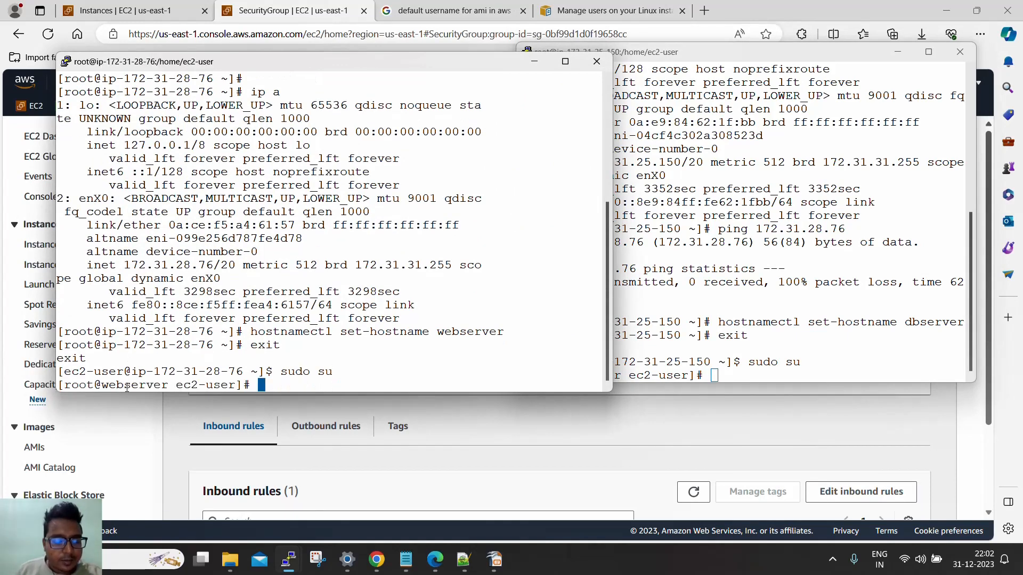
Check the hostname in the root prompts of both the webserver and database sessions
{"action": "double_click", "coordinate": [125, 385]}
{"action": "left_click", "coordinate": [690, 376]}
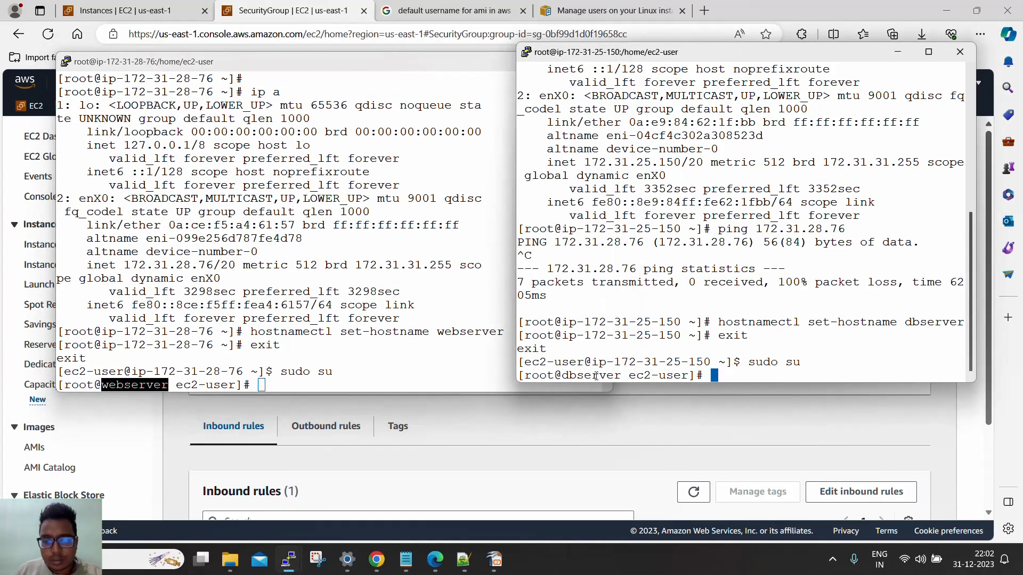
{"action": "double_click", "coordinate": [591, 375]}
{"action": "left_click", "coordinate": [318, 302]}
{"action": "left_click", "coordinate": [654, 275]}
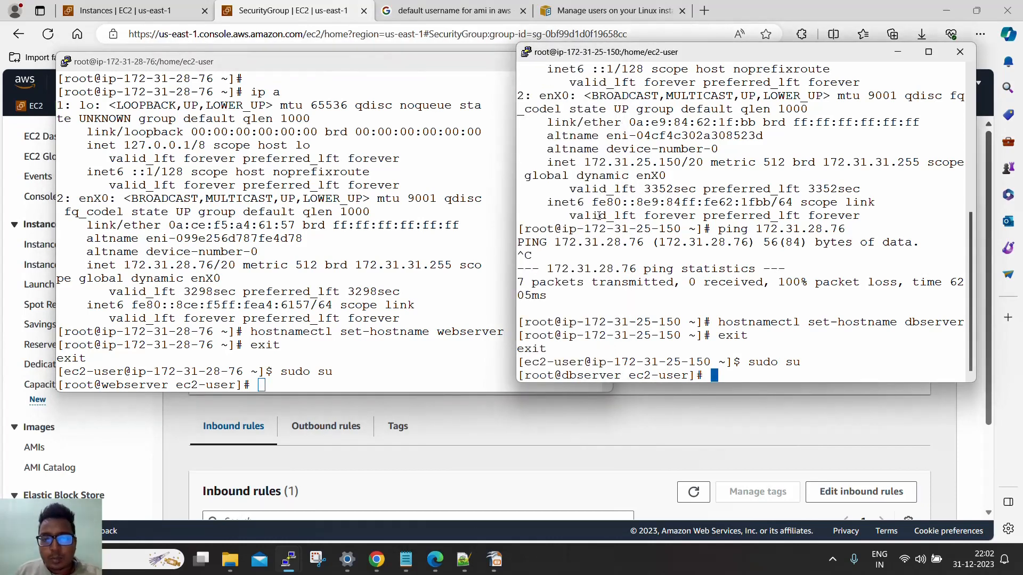
Narrow the webserver terminal window so it sits beside the database terminal without overlapping it
{"action": "left_click", "coordinate": [499, 186]}
{"action": "left_click_drag", "start_coordinate": [611, 174], "coordinate": [514, 178]}
{"action": "left_click", "coordinate": [604, 293]}
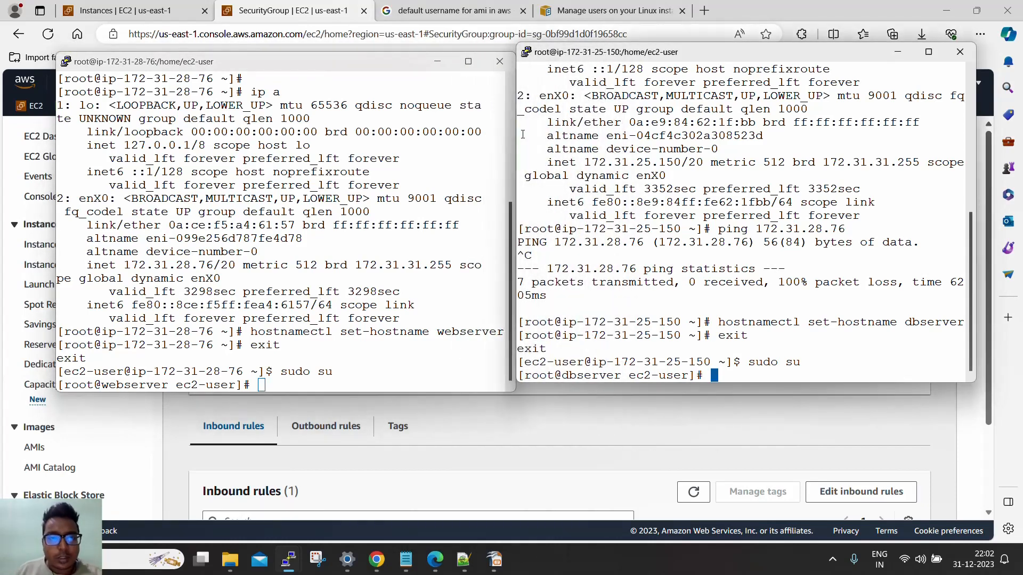
Switch to the browser and close the security group, Google search and AWS documentation pages, keeping only the EC2 Instances page
{"action": "left_click", "coordinate": [211, 11]}
{"action": "left_click", "coordinate": [330, 11]}
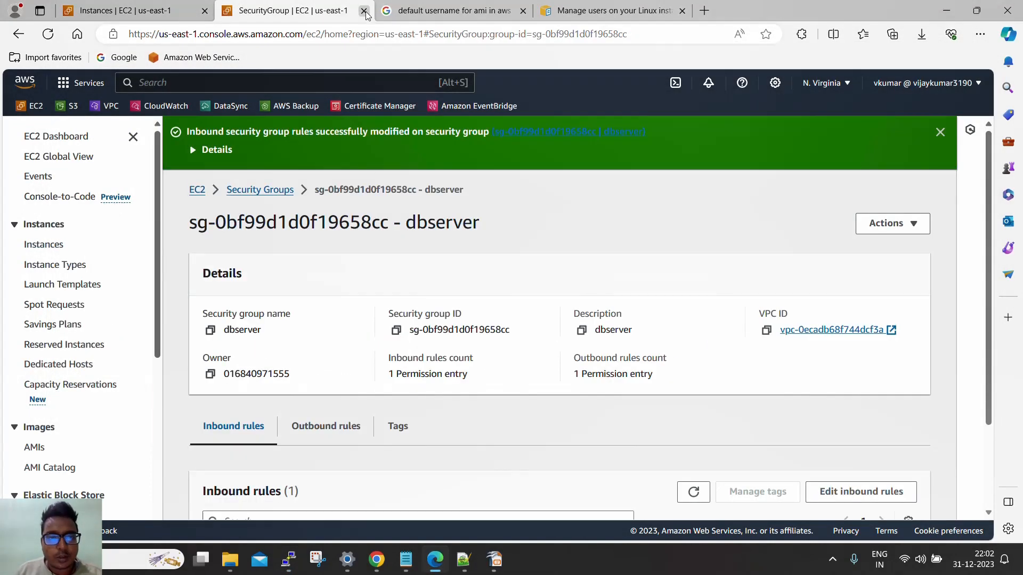
{"action": "left_click", "coordinate": [364, 11]}
{"action": "left_click", "coordinate": [364, 10]}
{"action": "left_click", "coordinate": [364, 10]}
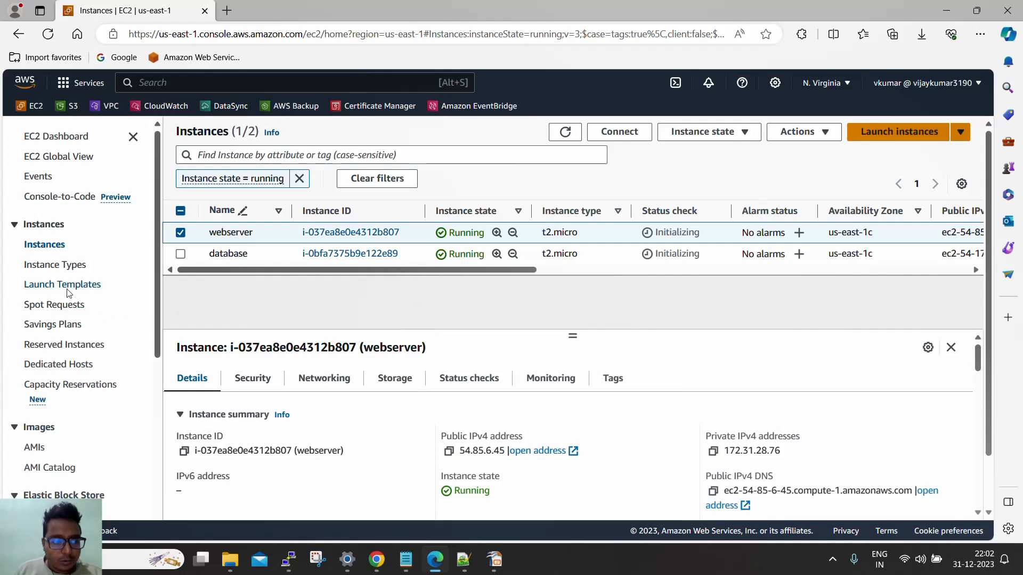
Open the EC2 Security Groups list in a separate browser tab
{"action": "scroll", "coordinate": [66, 292], "scroll_direction": "down", "scroll_amount": 3}
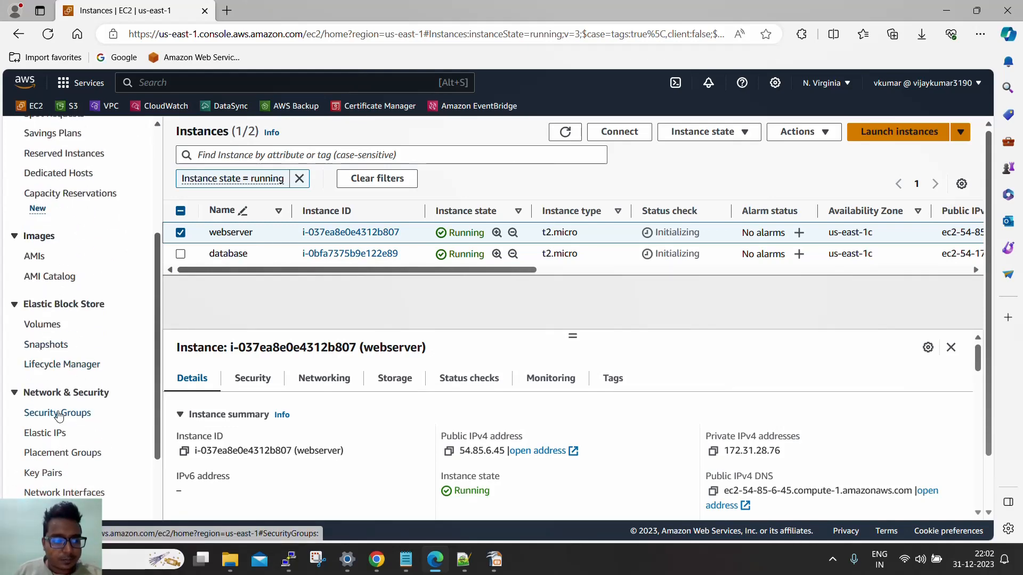
{"action": "middle_click", "coordinate": [58, 416]}
{"action": "left_click", "coordinate": [237, 11]}
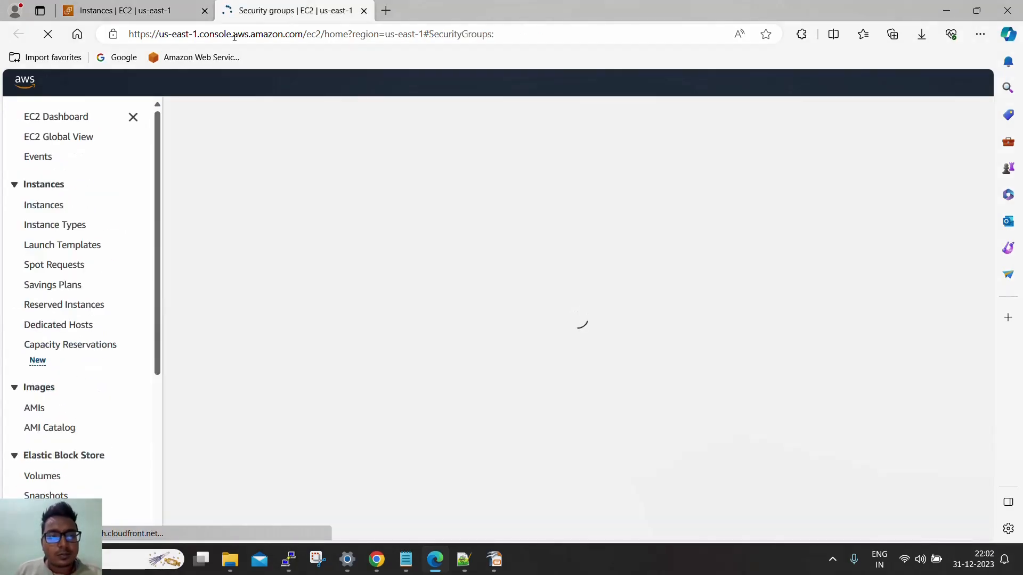
Examine which security group is attached to the webserver and database instances, and view the database instance's details
{"action": "left_click", "coordinate": [156, 12]}
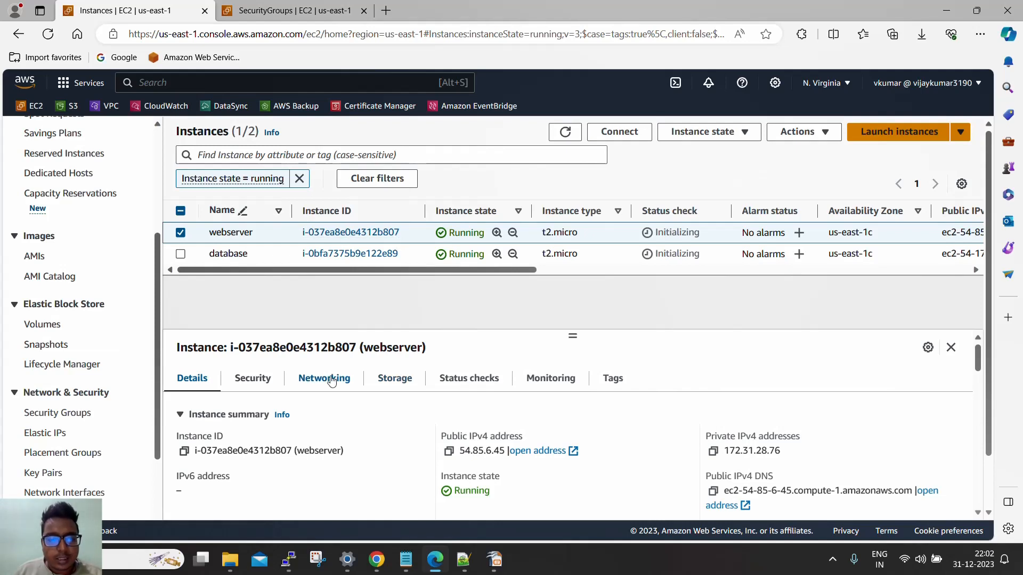
{"action": "left_click", "coordinate": [254, 379]}
{"action": "scroll", "coordinate": [335, 448], "scroll_direction": "down", "scroll_amount": 1}
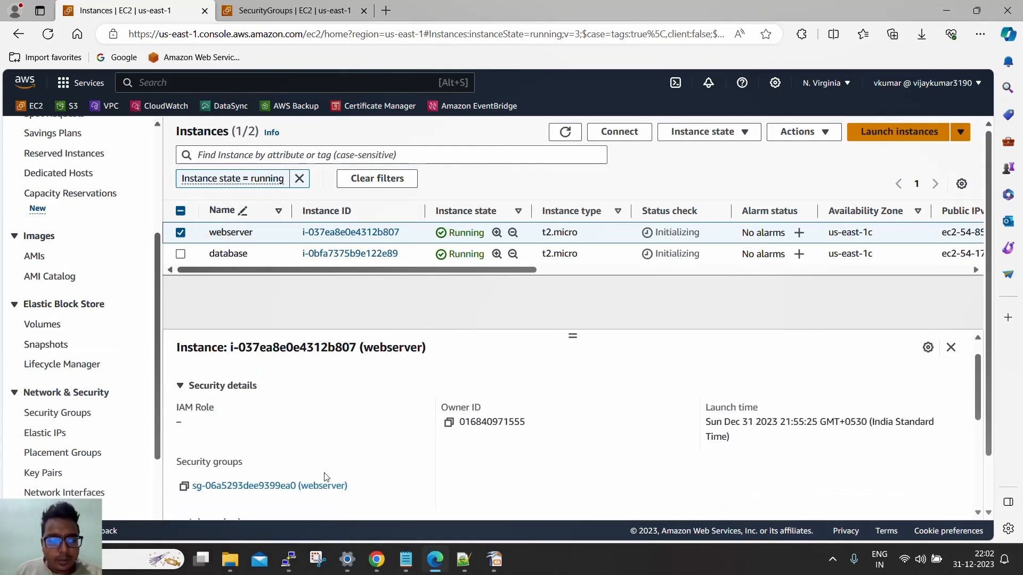
{"action": "left_click", "coordinate": [610, 252]}
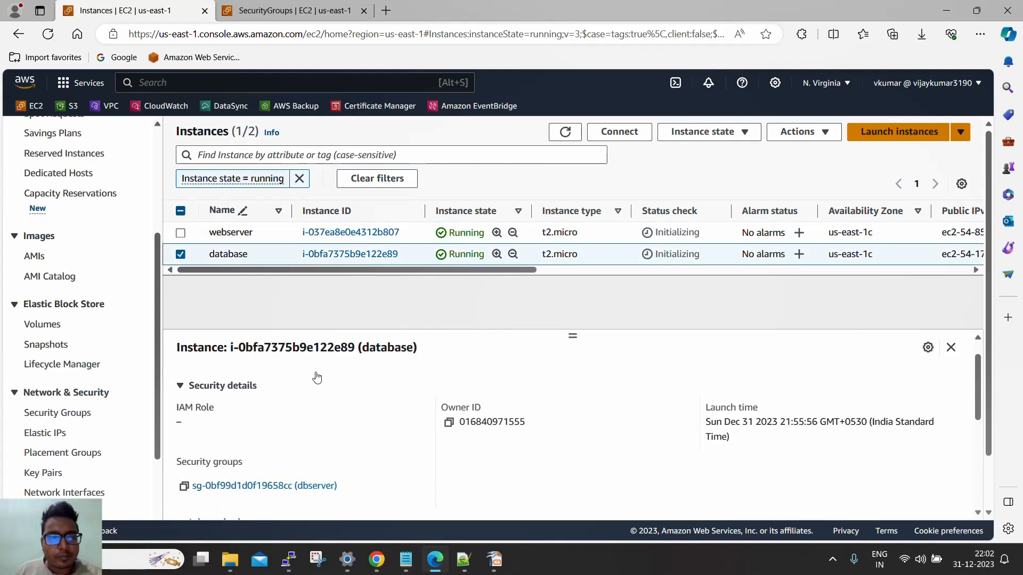
{"action": "scroll", "coordinate": [316, 373], "scroll_direction": "up", "scroll_amount": 1}
{"action": "left_click", "coordinate": [189, 382]}
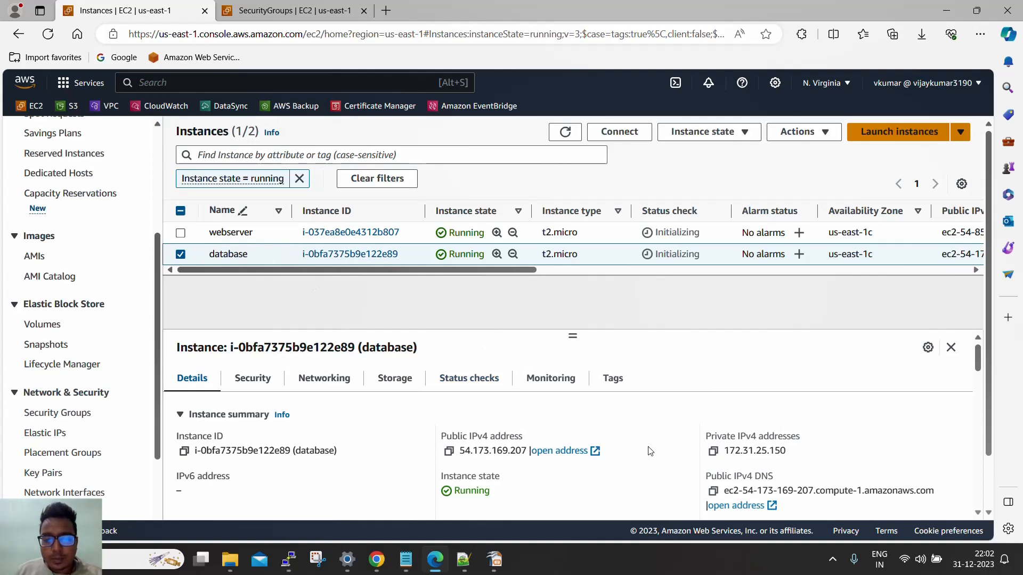
Open the dbserver security group from the Security Groups list and start editing its inbound rules
{"action": "left_click", "coordinate": [292, 10]}
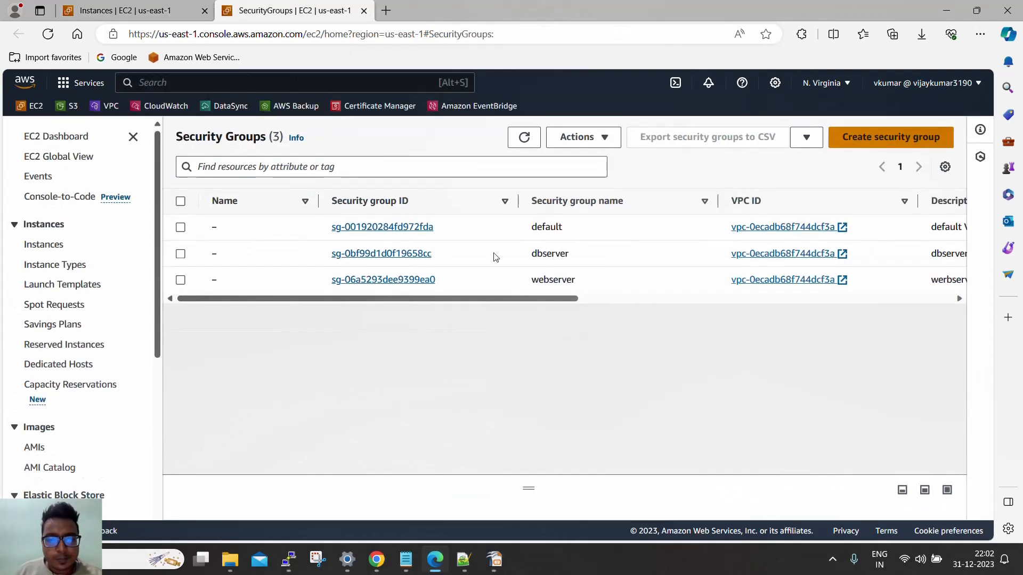
{"action": "left_click", "coordinate": [418, 254]}
{"action": "scroll", "coordinate": [725, 325], "scroll_direction": "down", "scroll_amount": 1}
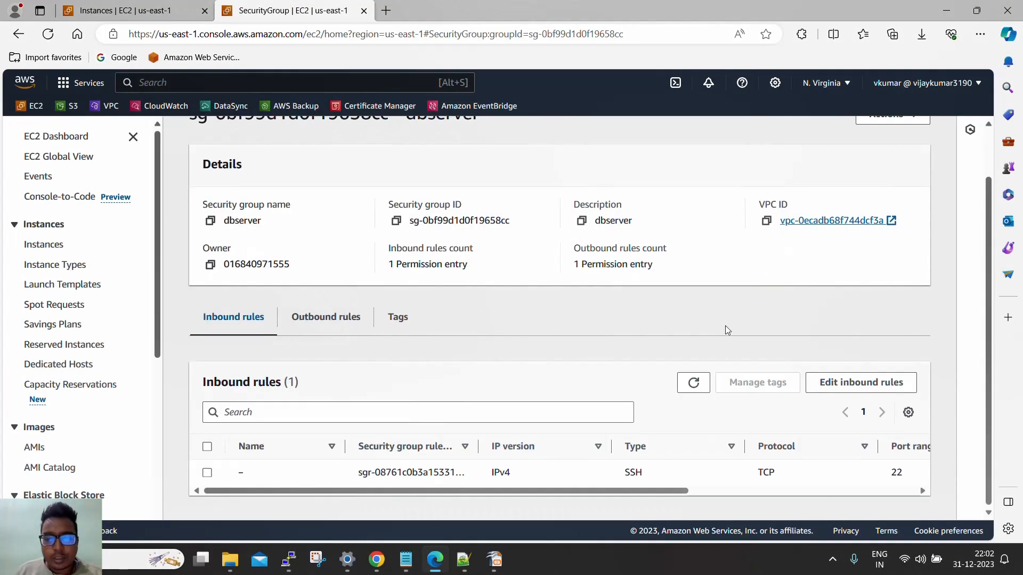
{"action": "left_click", "coordinate": [881, 387]}
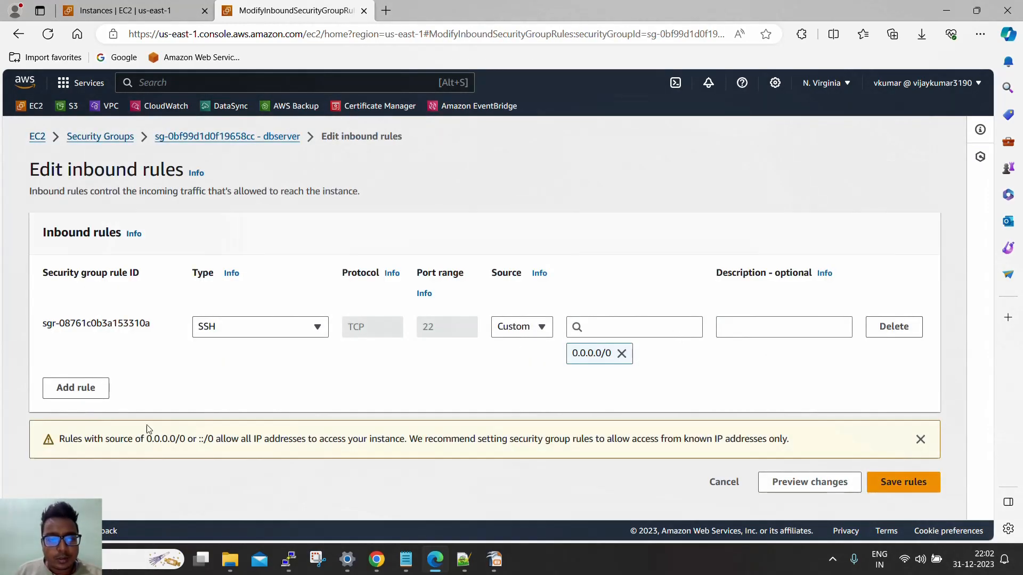
Add an inbound rule of type All ICMP - IPv4 to the dbserver security group
{"action": "left_click", "coordinate": [75, 388]}
{"action": "left_click", "coordinate": [243, 391]}
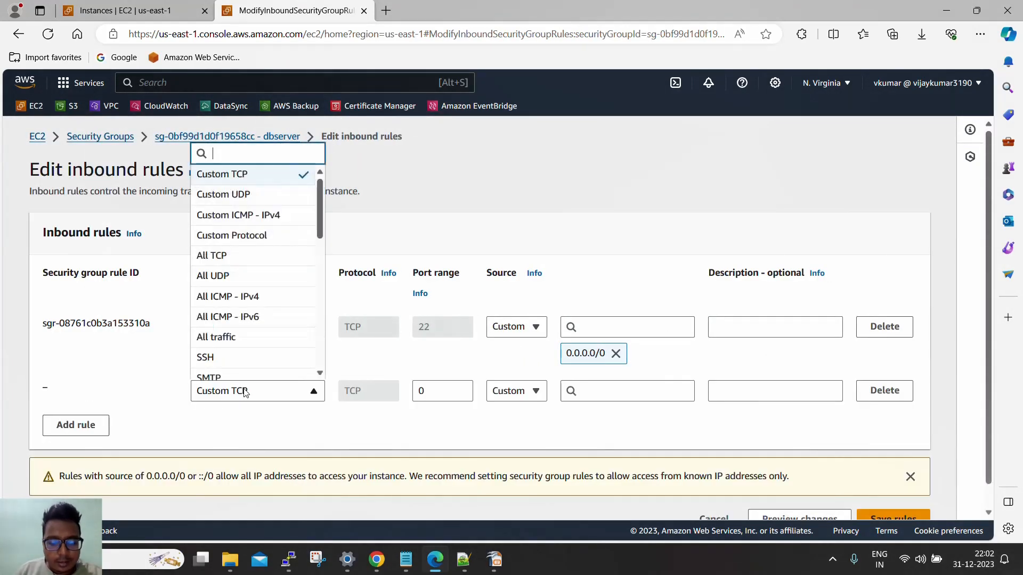
{"action": "type", "text": "icm"}
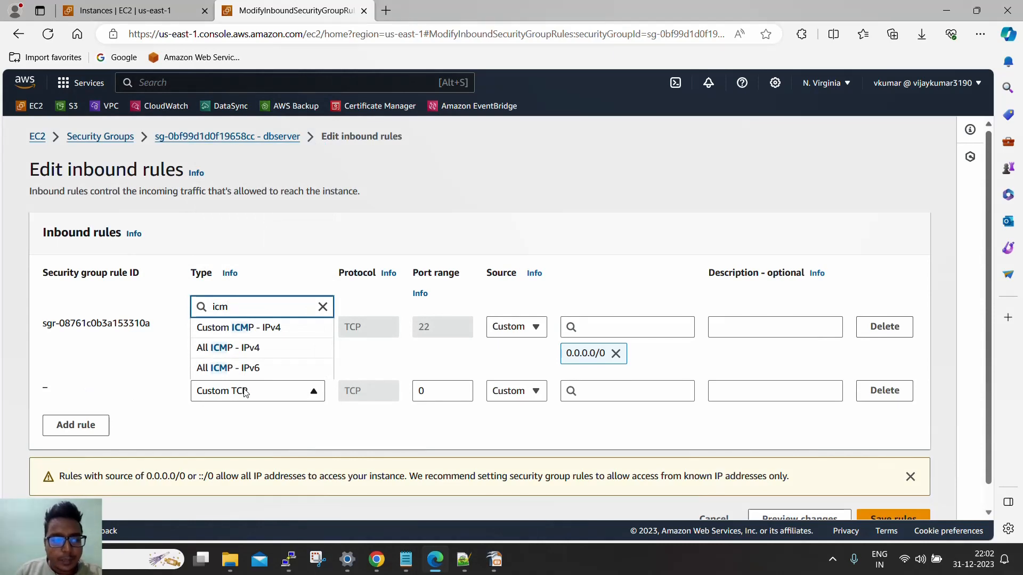
{"action": "left_click", "coordinate": [246, 350]}
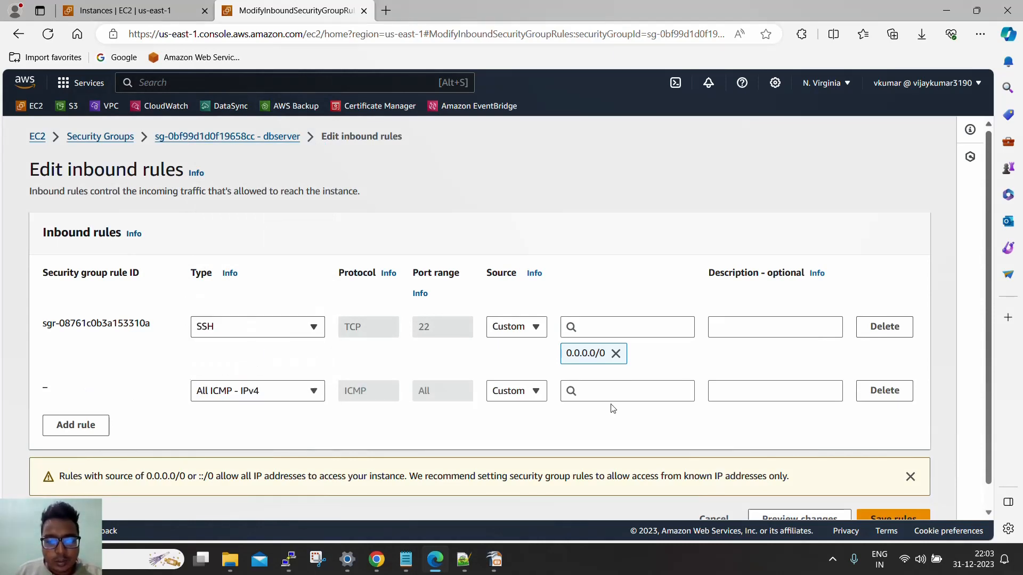
Copy the webserver instance's private IPv4 address from its details and return to the new ICMP rule's source
{"action": "left_click", "coordinate": [598, 387]}
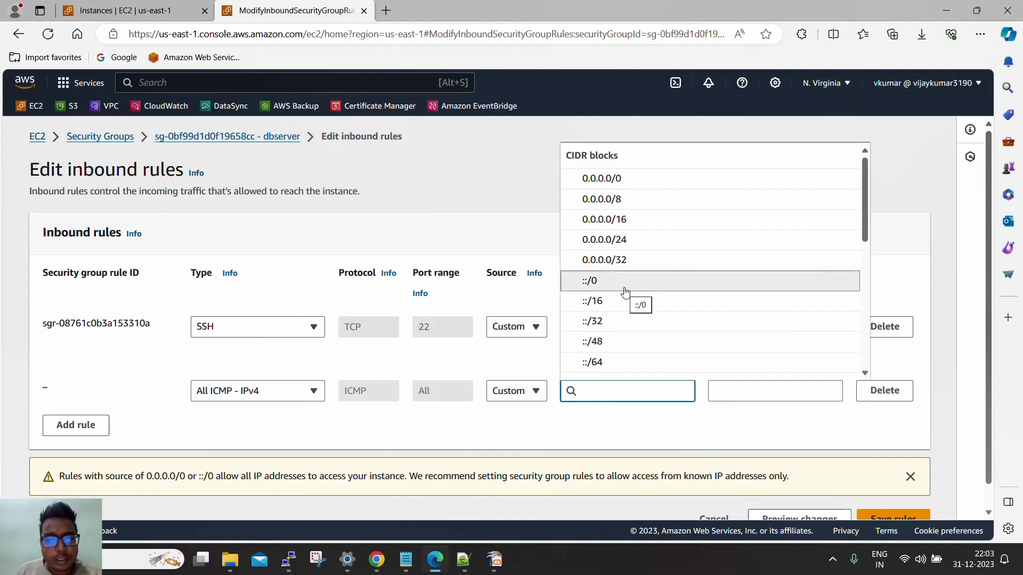
{"action": "left_click", "coordinate": [167, 11]}
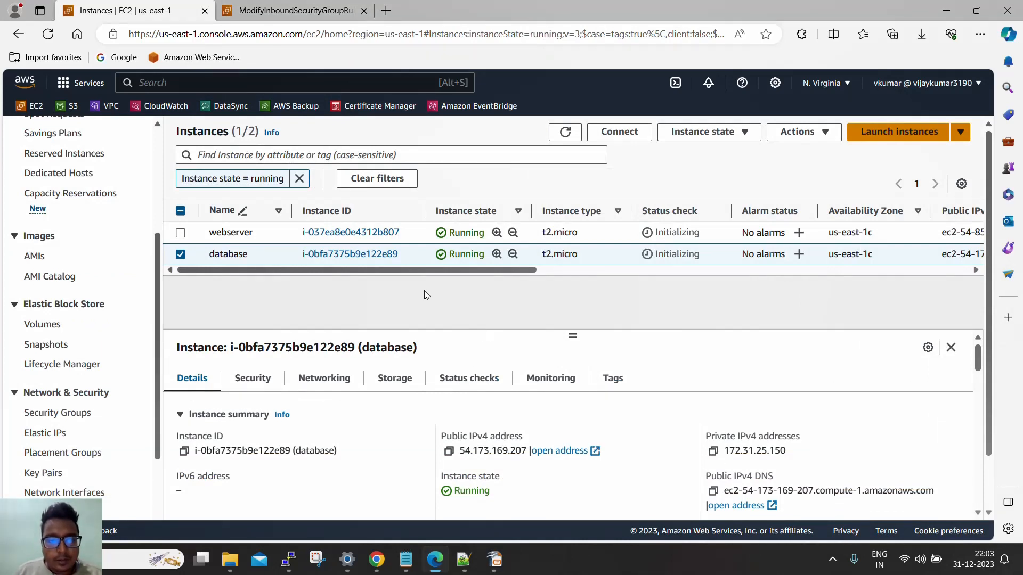
{"action": "left_click", "coordinate": [612, 233]}
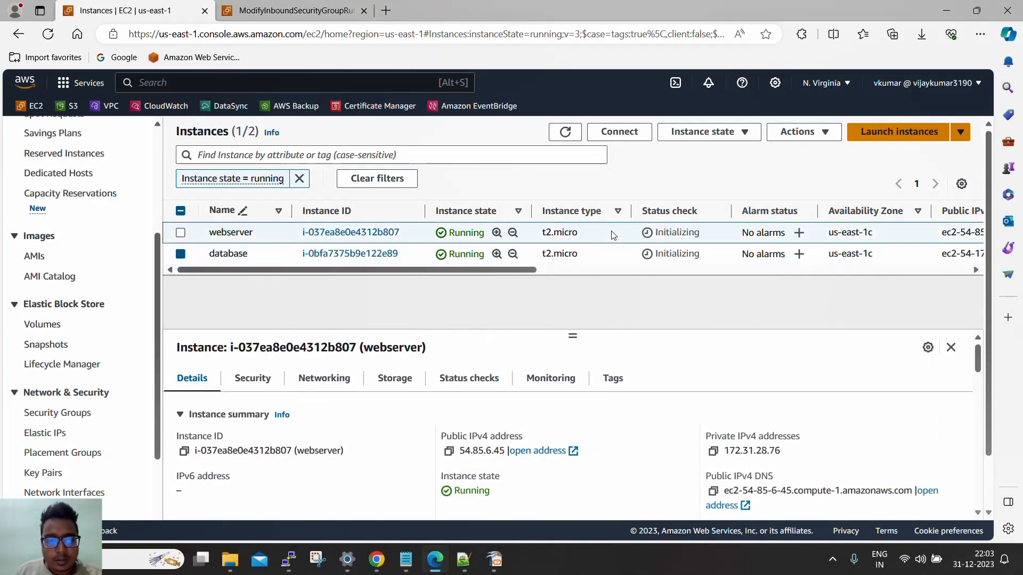
{"action": "left_click", "coordinate": [713, 452]}
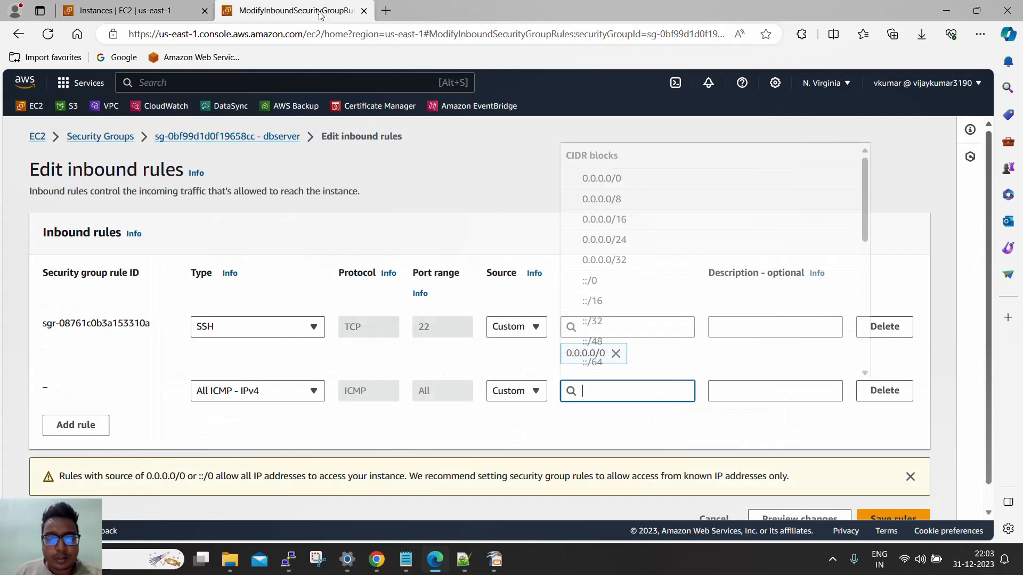
{"action": "left_click", "coordinate": [322, 16]}
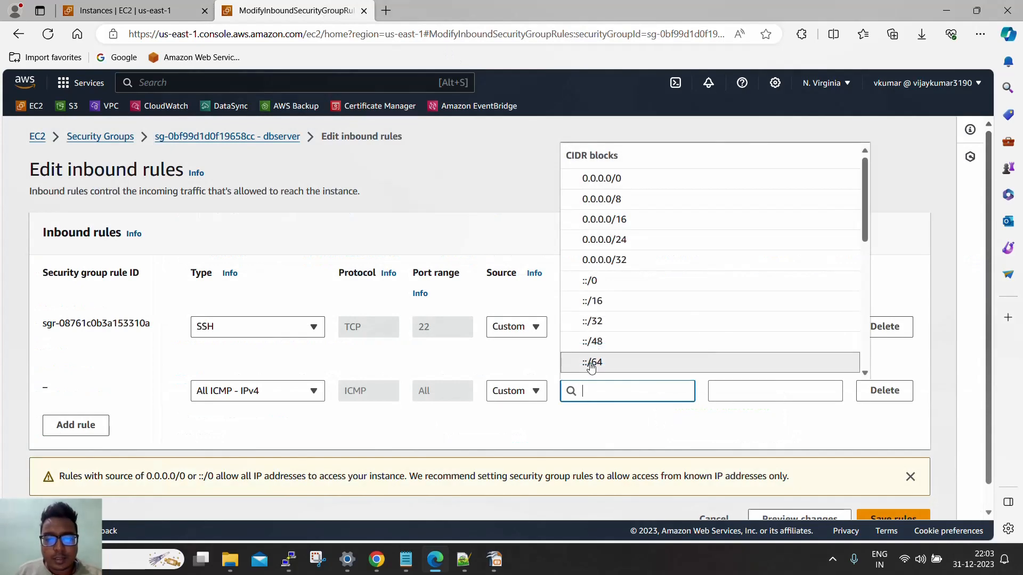
Set the ICMP rule's source to 172.31.28.76/32 and save the dbserver inbound rules
{"action": "key", "text": "ctrl+v"}
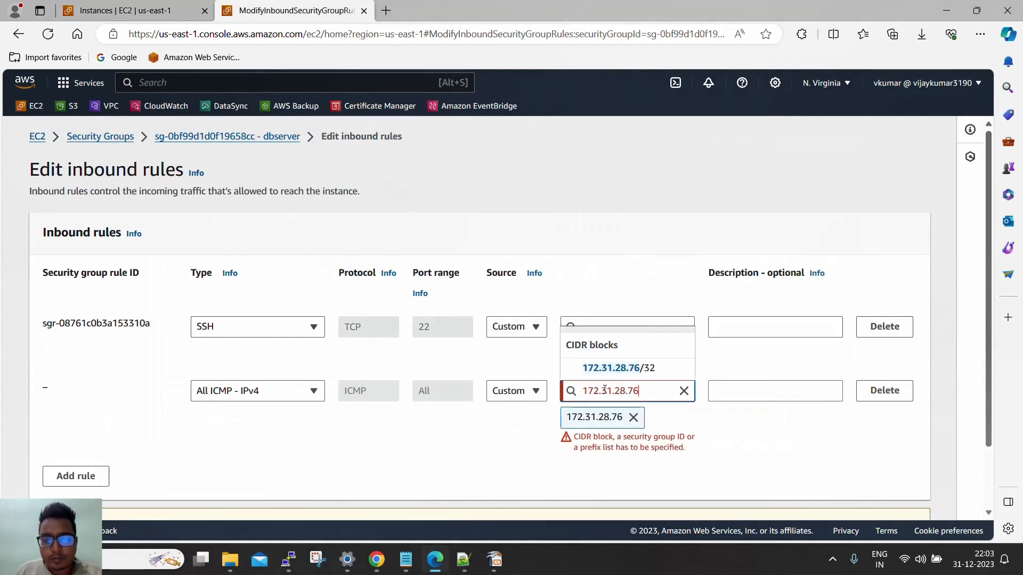
{"action": "left_click", "coordinate": [645, 370]}
{"action": "scroll", "coordinate": [763, 424], "scroll_direction": "down", "scroll_amount": 2}
{"action": "left_click", "coordinate": [889, 493]}
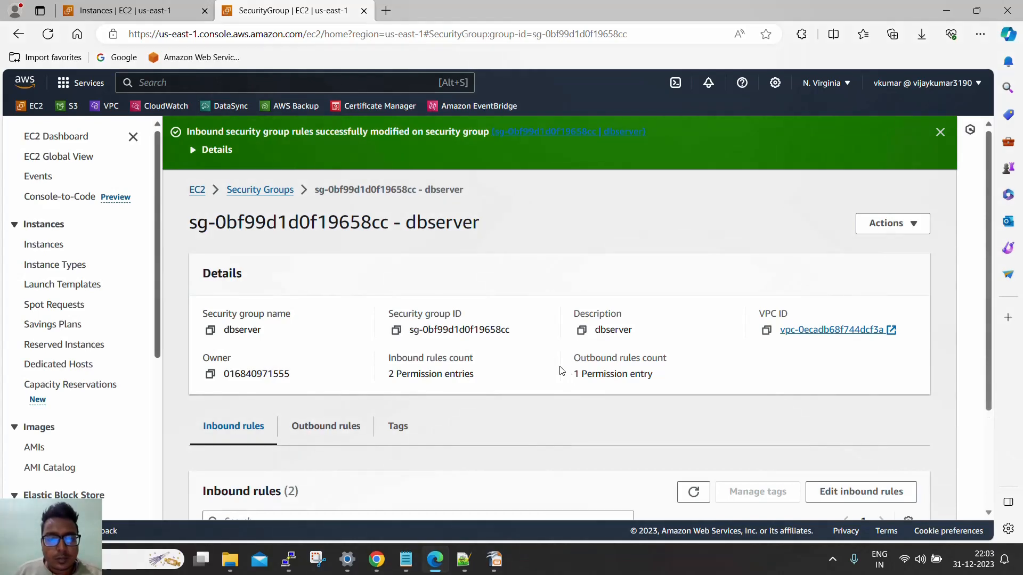
Review the dbserver security group's saved inbound rules, including their types, protocols, port ranges and sources
{"action": "scroll", "coordinate": [503, 341], "scroll_direction": "down", "scroll_amount": 3}
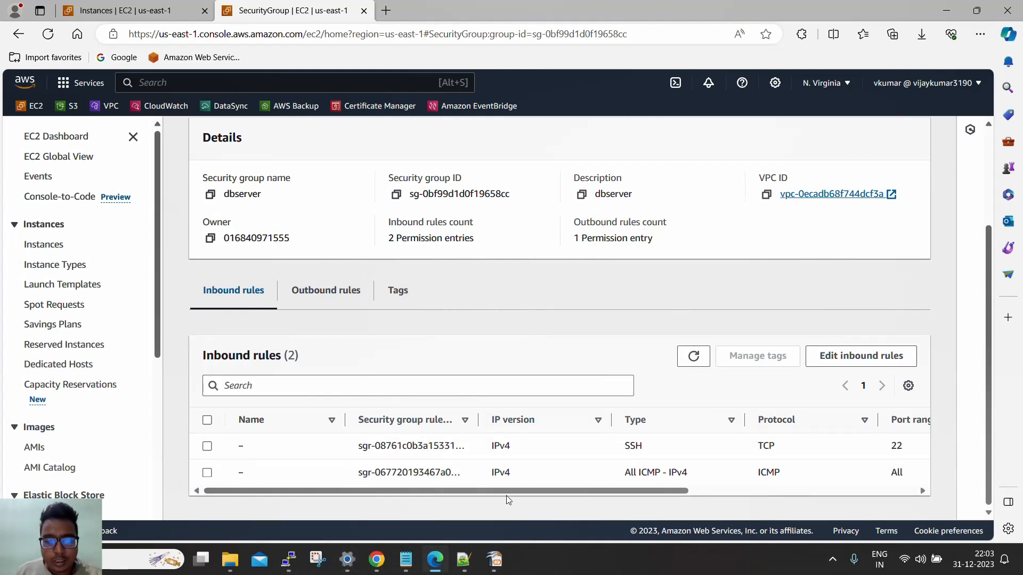
{"action": "scroll", "coordinate": [437, 322], "scroll_direction": "up", "scroll_amount": 3}
{"action": "scroll", "coordinate": [421, 319], "scroll_direction": "down", "scroll_amount": 3}
{"action": "scroll", "coordinate": [421, 316], "scroll_direction": "up", "scroll_amount": 3}
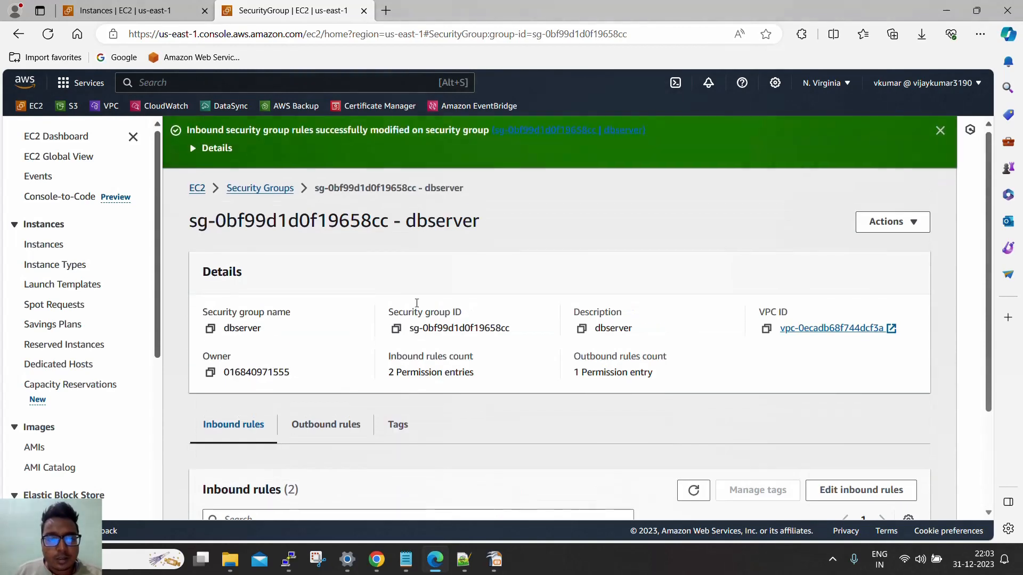
{"action": "scroll", "coordinate": [448, 290], "scroll_direction": "down", "scroll_amount": 3}
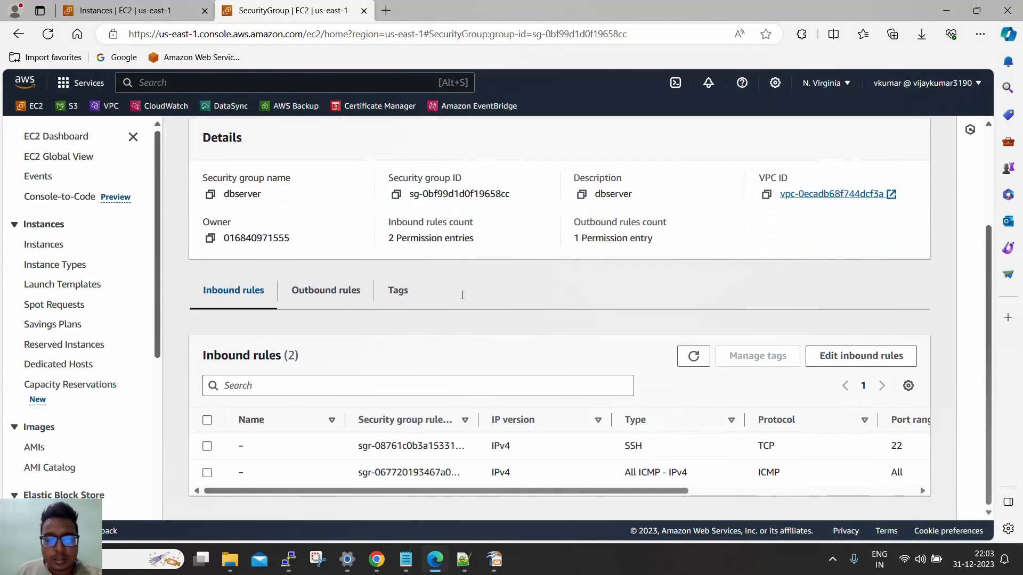
{"action": "left_click_drag", "start_coordinate": [539, 490], "coordinate": [759, 488]}
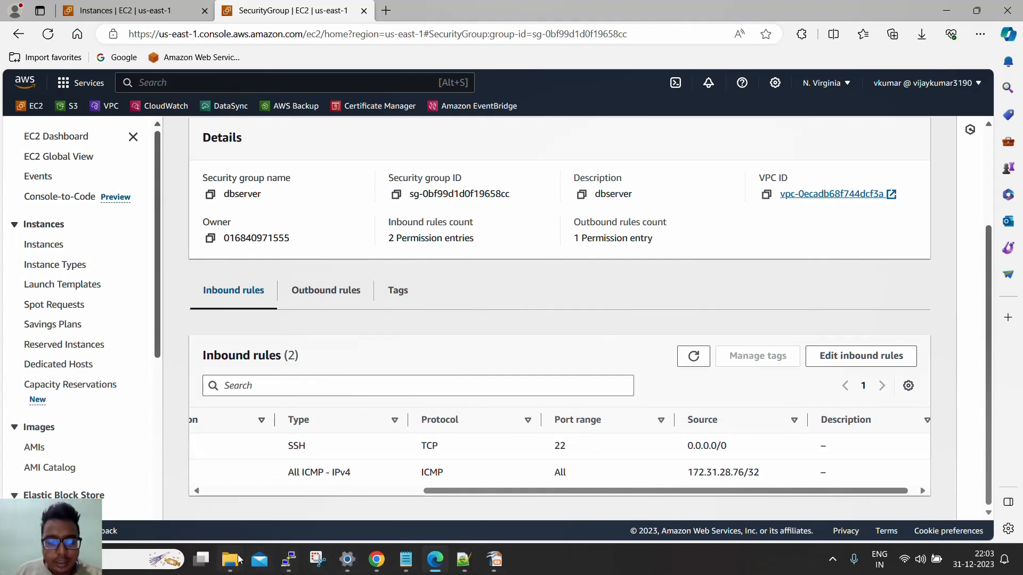
Bring both terminal sessions forward, run ip a on the database server and copy its private IP address
{"action": "mouse_move", "coordinate": [298, 564]}
{"action": "left_click", "coordinate": [256, 492]}
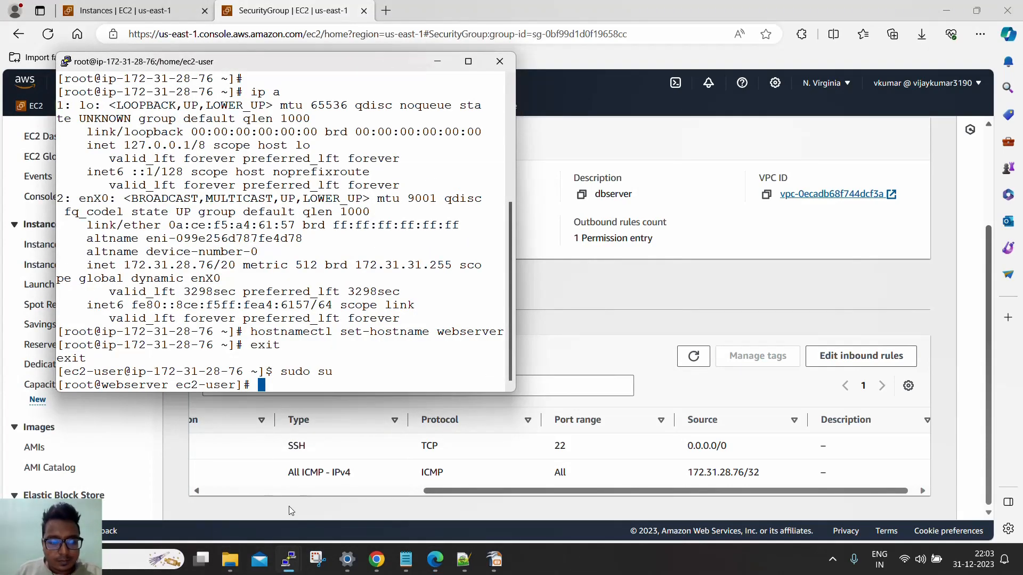
{"action": "mouse_move", "coordinate": [288, 563]}
{"action": "left_click", "coordinate": [349, 508]}
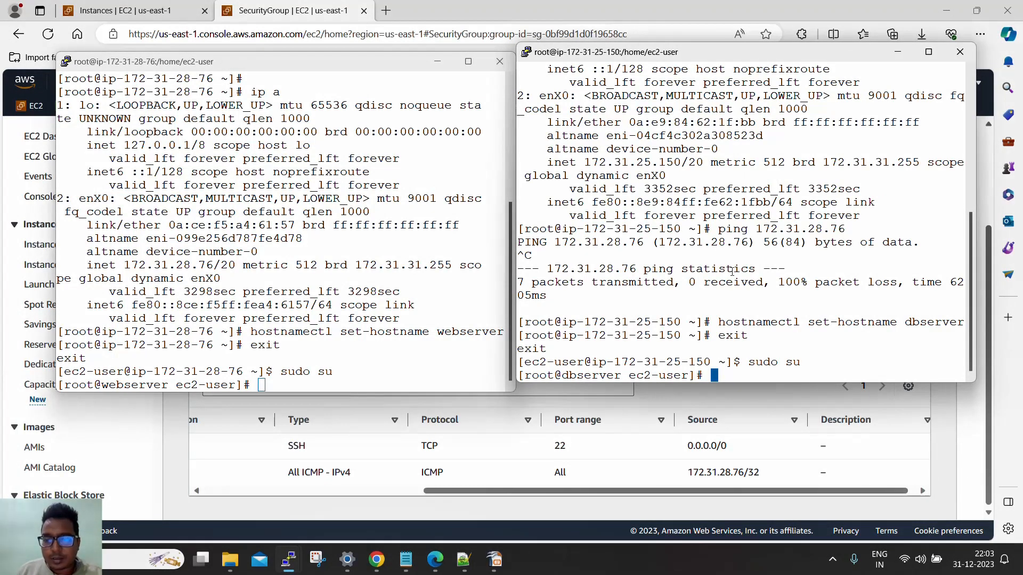
{"action": "type", "text": "ip a"}
{"action": "key", "text": "Return"}
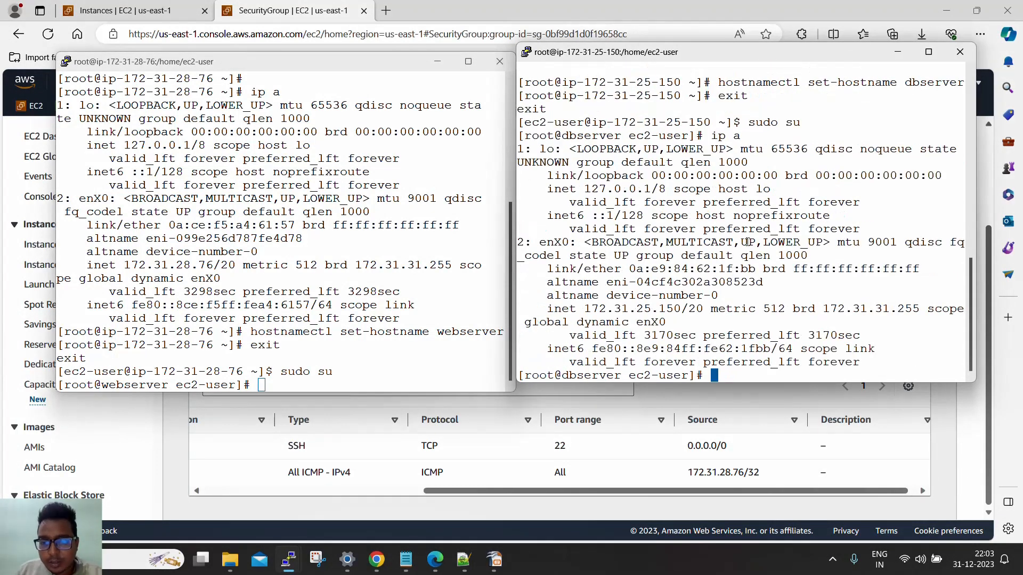
{"action": "left_click_drag", "start_coordinate": [586, 309], "coordinate": [678, 305]}
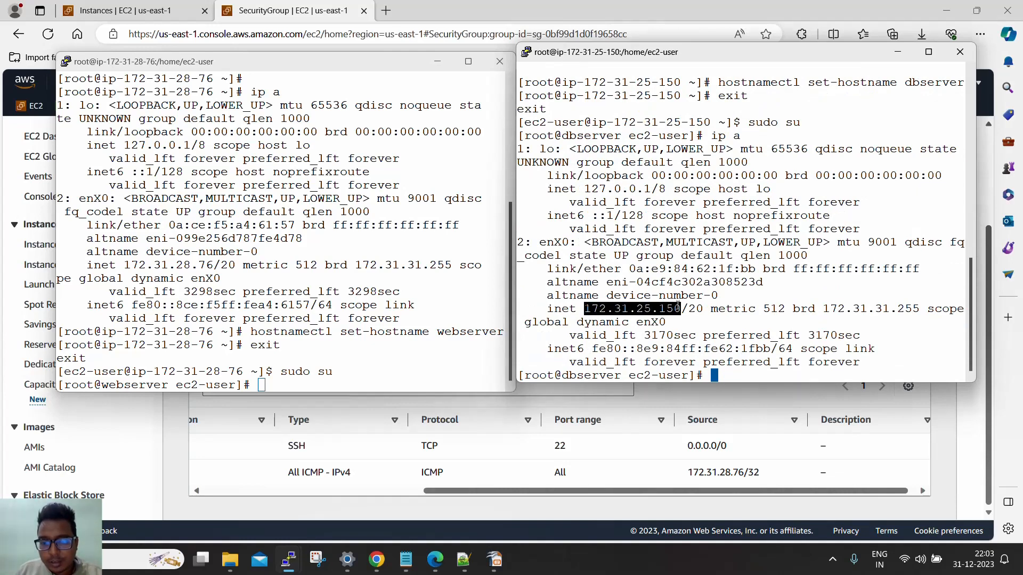
Ping 172.31.25.150 from the webserver session, stop the ping after several replies and return to the database session
{"action": "left_click", "coordinate": [359, 252]}
{"action": "type", "text": "ping"}
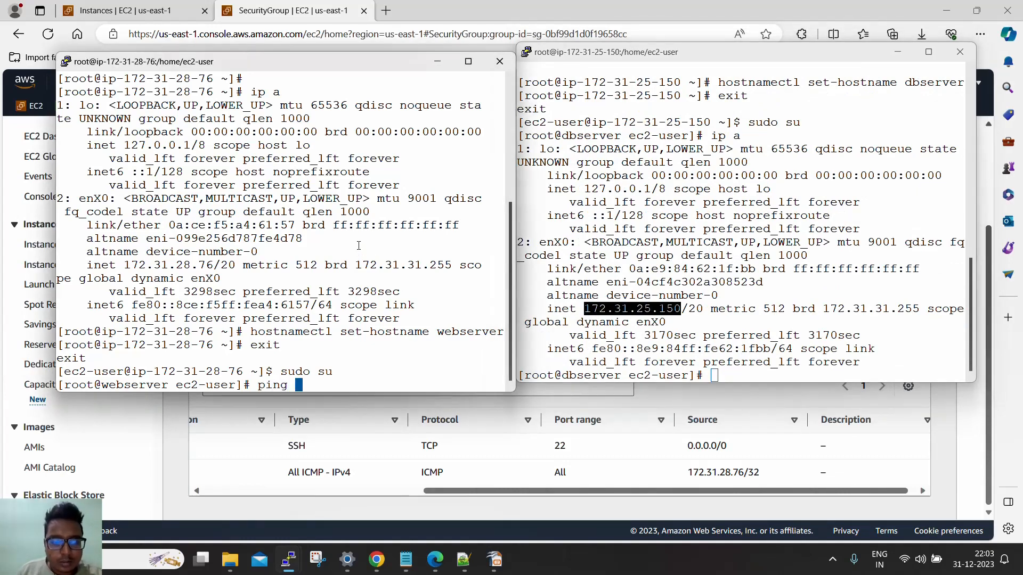
{"action": "right_click", "coordinate": [354, 219]}
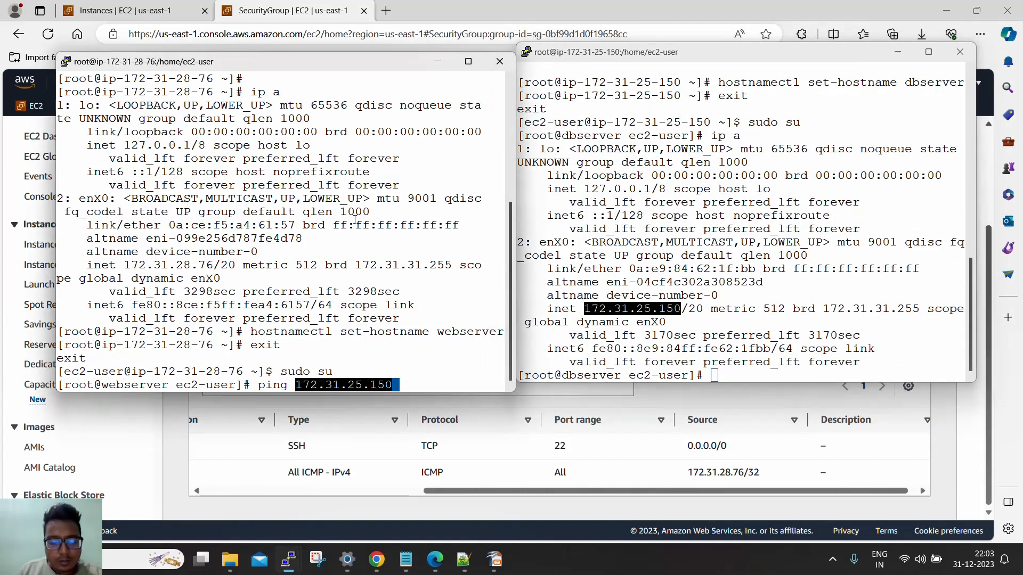
{"action": "key", "text": "Return"}
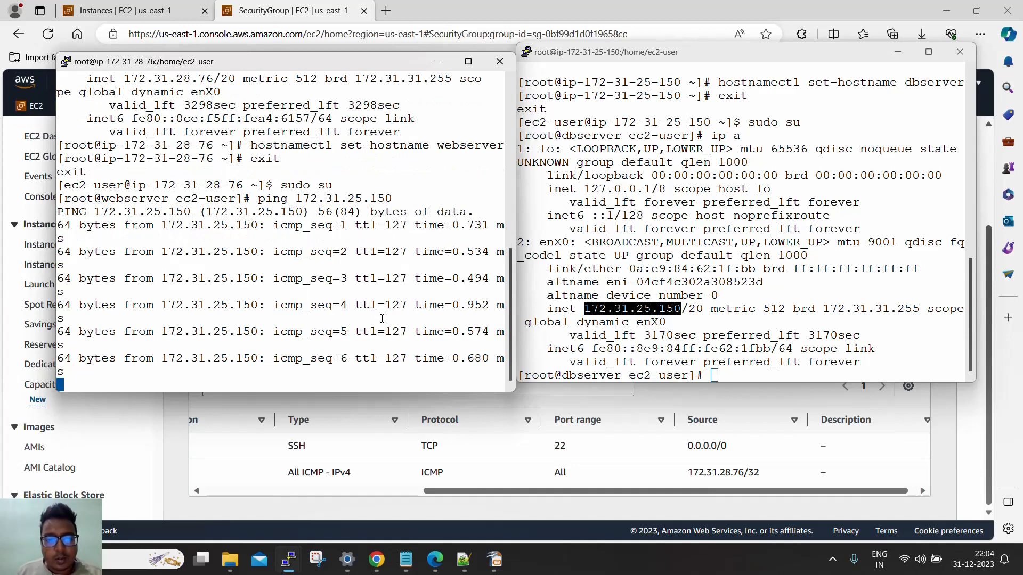
{"action": "key", "text": "ctrl+c"}
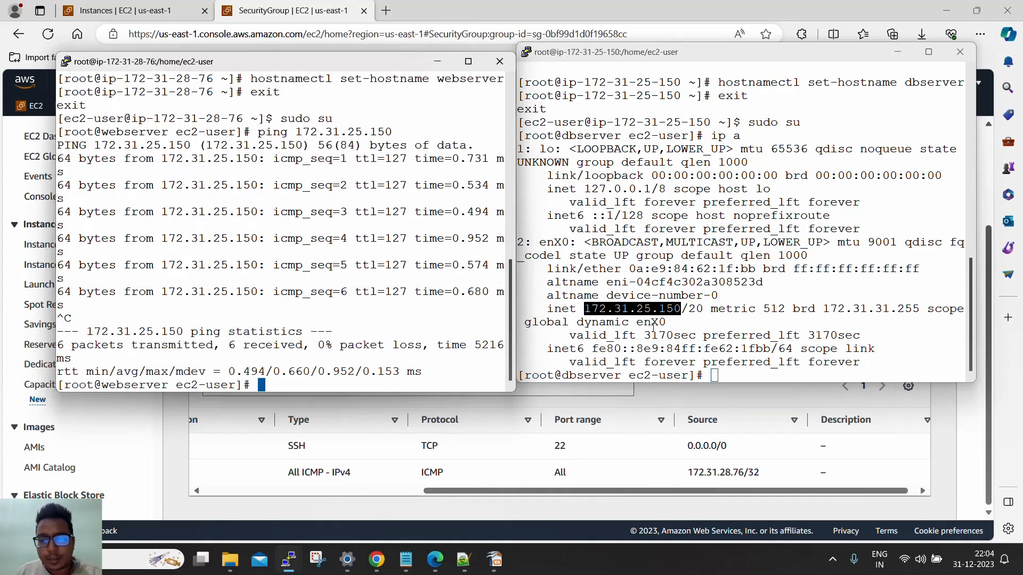
{"action": "left_click", "coordinate": [653, 325]}
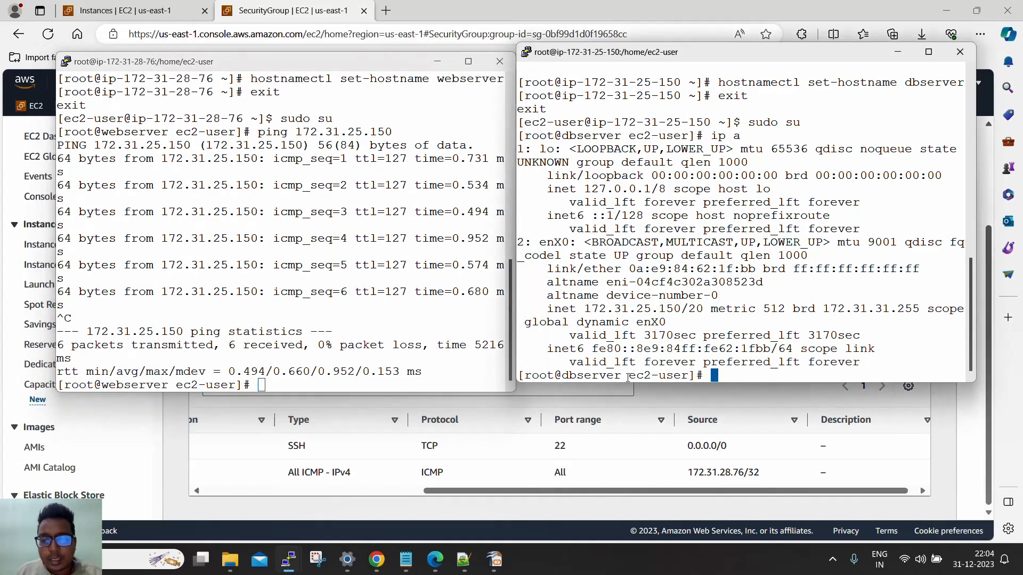
Check the ICMP rule's source against the webserver instance's private IP address and look up the instance's security group
{"action": "left_click", "coordinate": [616, 450]}
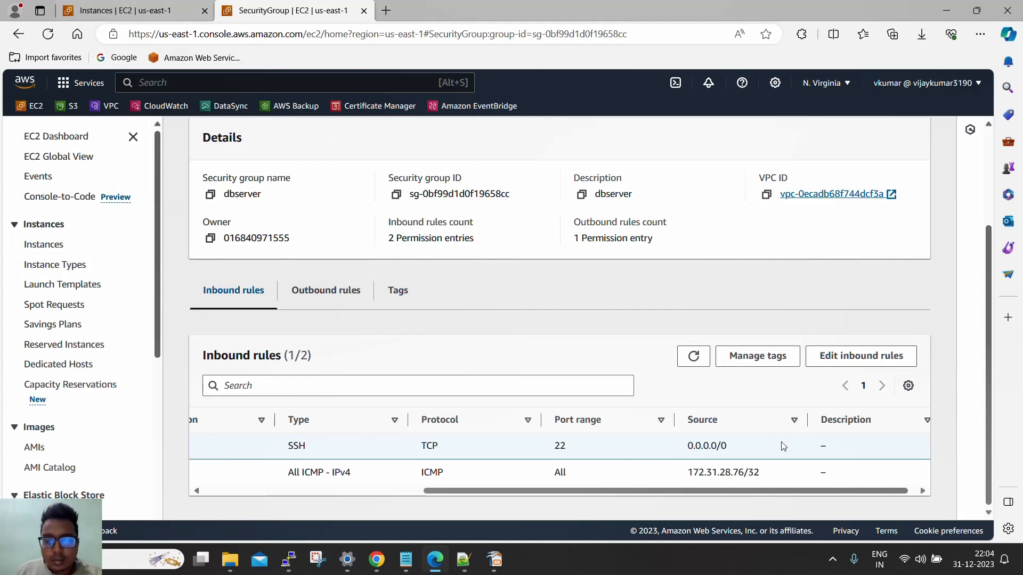
{"action": "left_click_drag", "start_coordinate": [721, 471], "coordinate": [746, 472]}
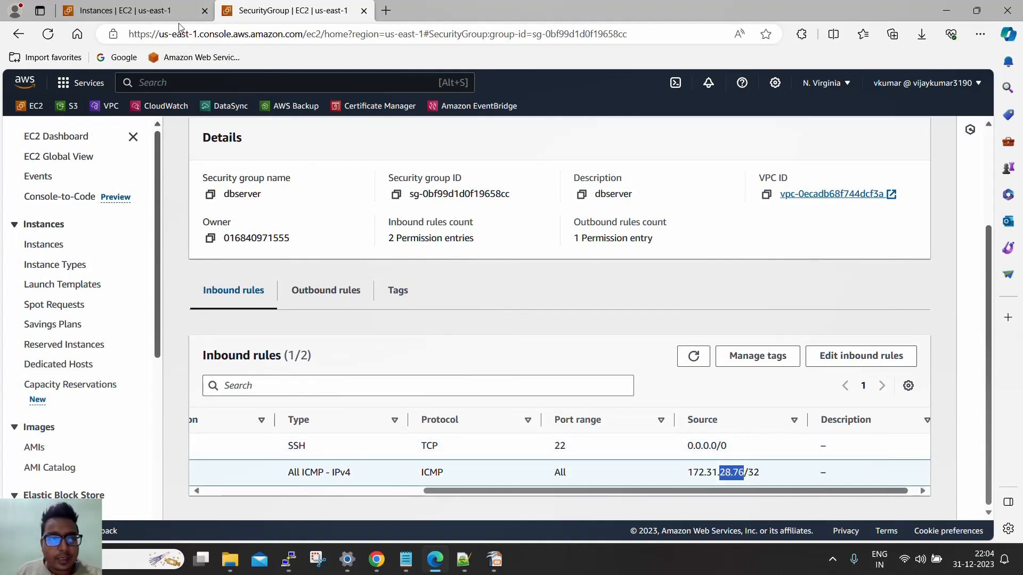
{"action": "left_click", "coordinate": [134, 11]}
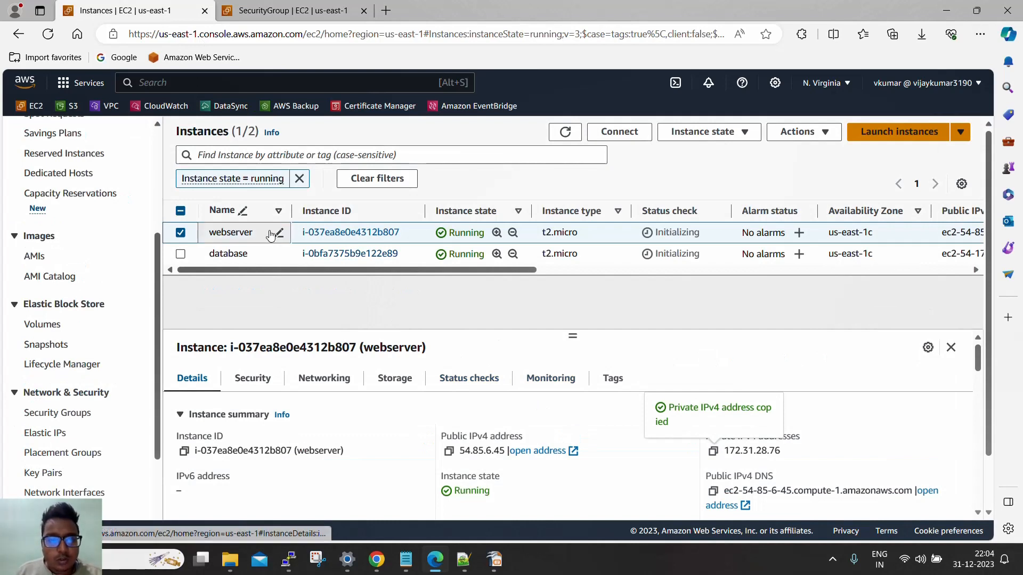
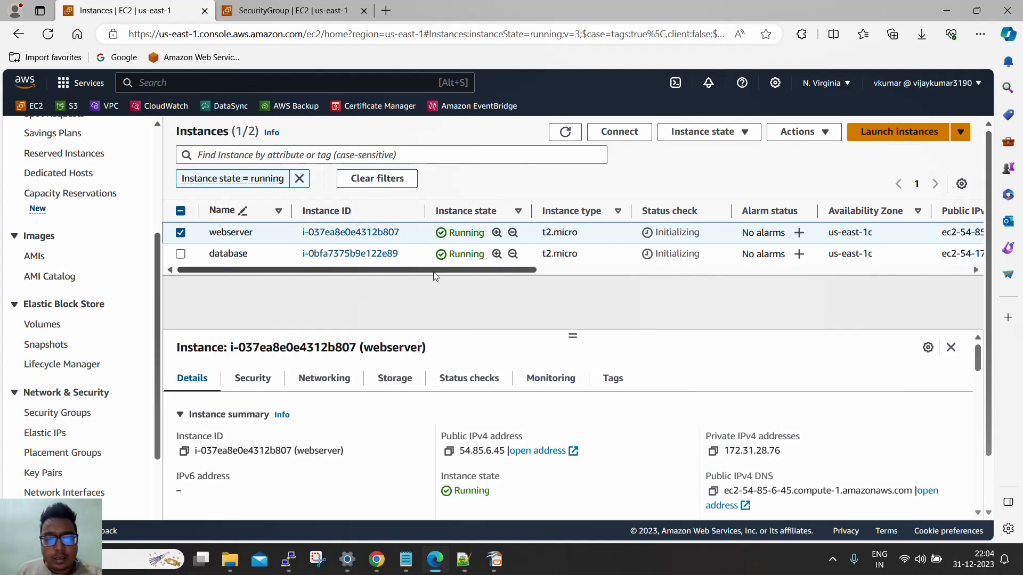
{"action": "left_click", "coordinate": [713, 451]}
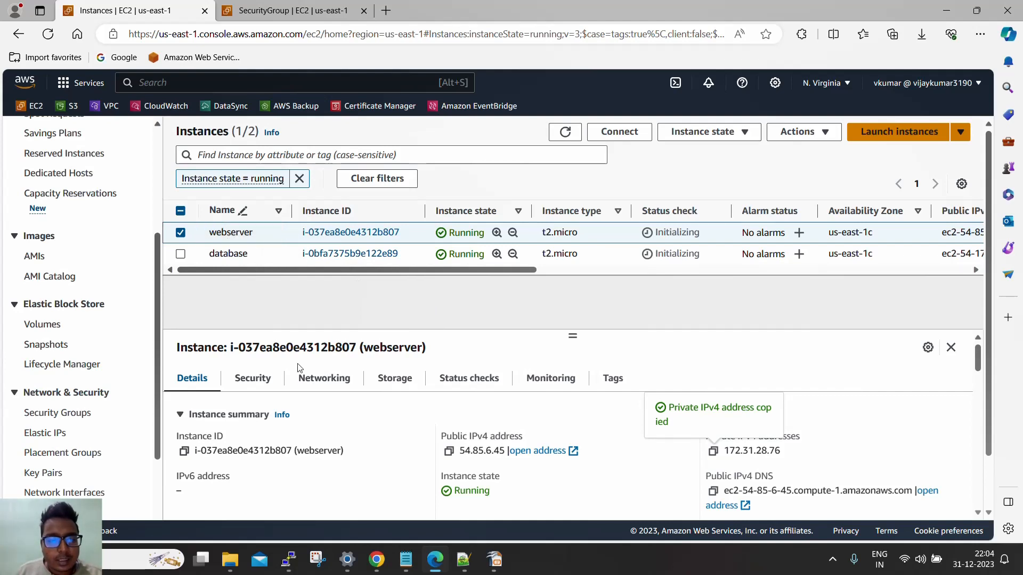
{"action": "left_click", "coordinate": [265, 378]}
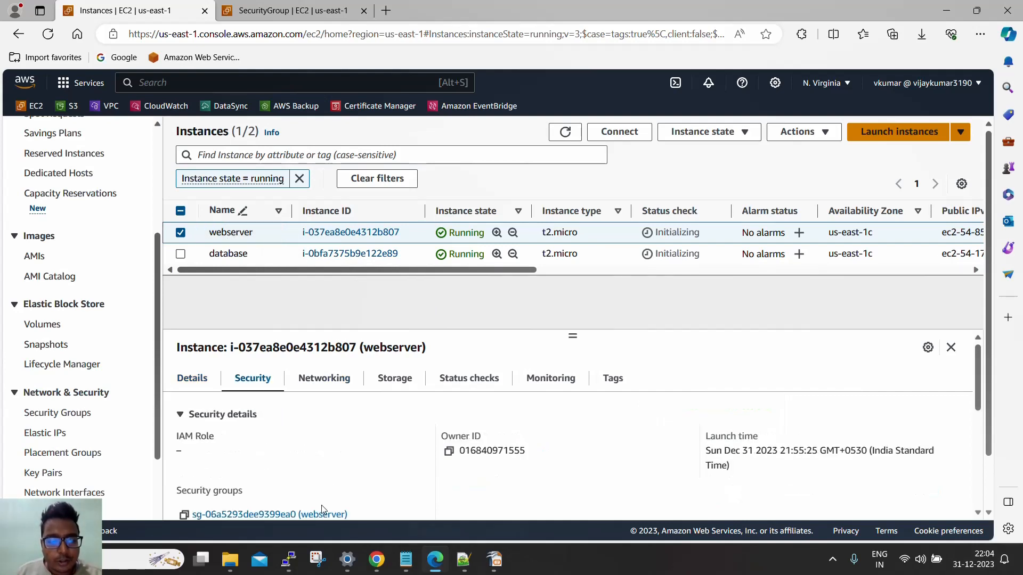
{"action": "scroll", "coordinate": [321, 505], "scroll_direction": "down", "scroll_amount": 1}
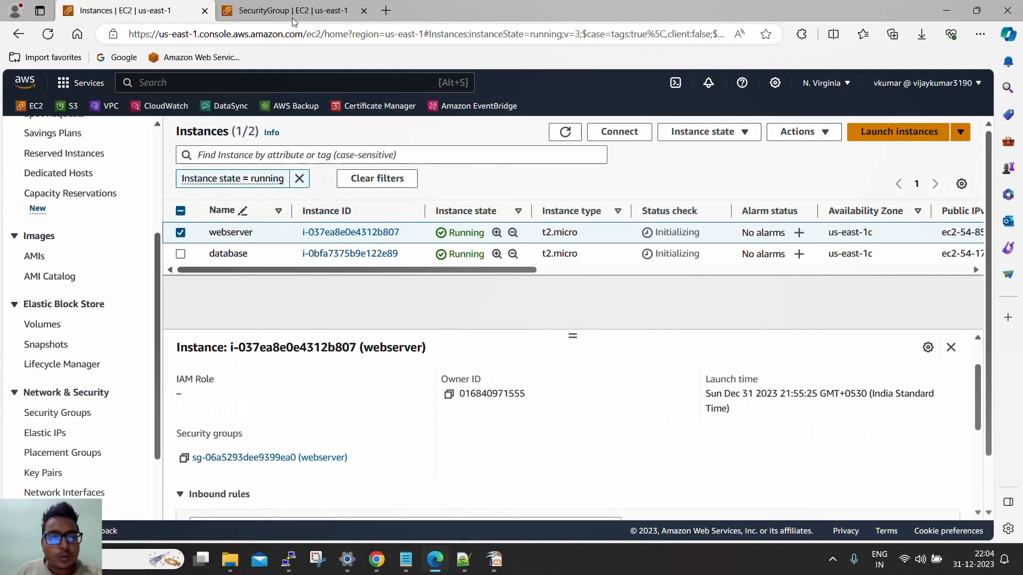
Open the dbserver inbound rules for editing and try to replace the ICMP rule's source with the webserver security group
{"action": "left_click", "coordinate": [313, 12]}
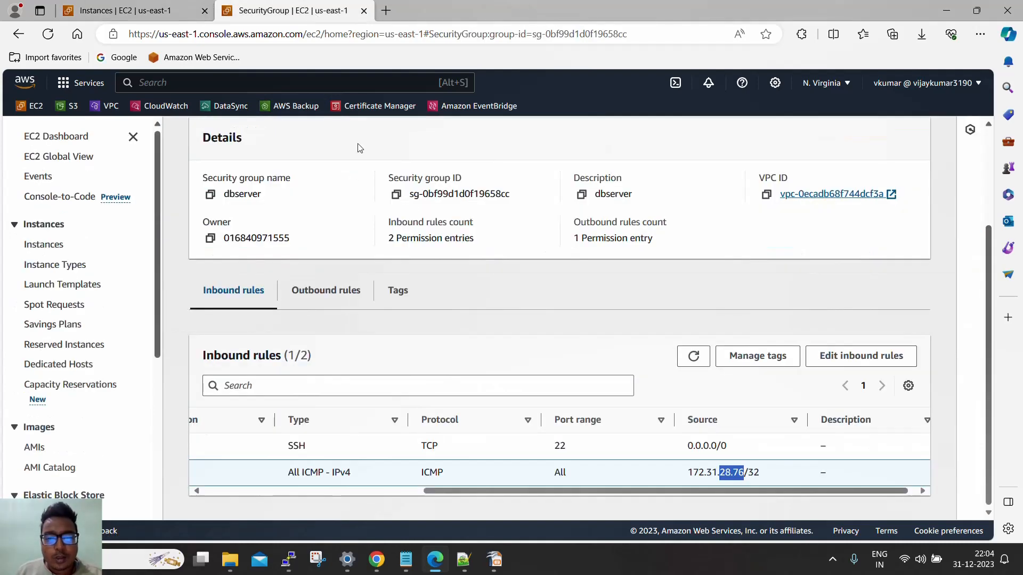
{"action": "left_click", "coordinate": [863, 356]}
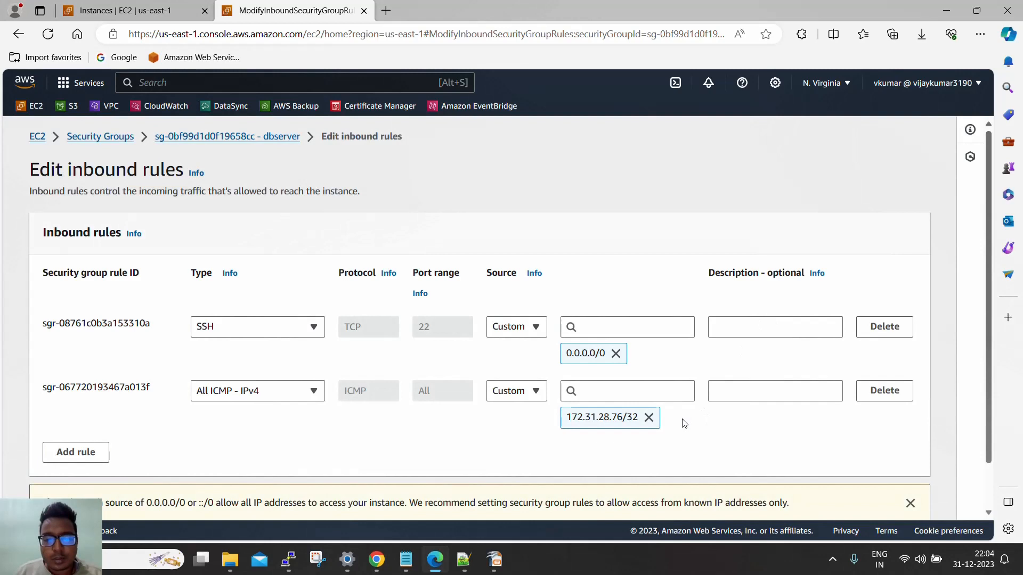
{"action": "left_click", "coordinate": [649, 418]}
{"action": "left_click", "coordinate": [619, 390]}
{"action": "scroll", "coordinate": [642, 324], "scroll_direction": "down", "scroll_amount": 2}
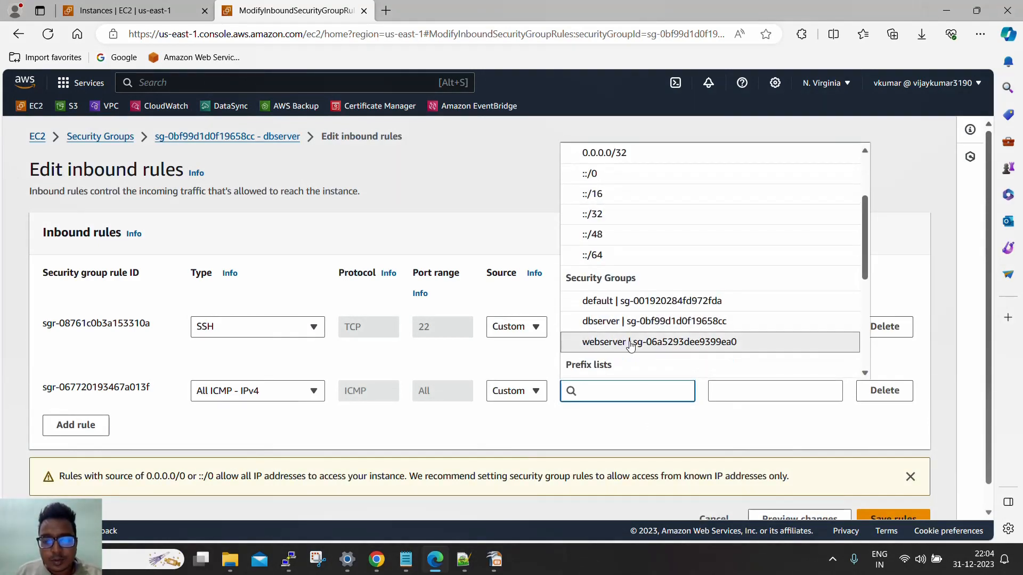
{"action": "left_click", "coordinate": [630, 343]}
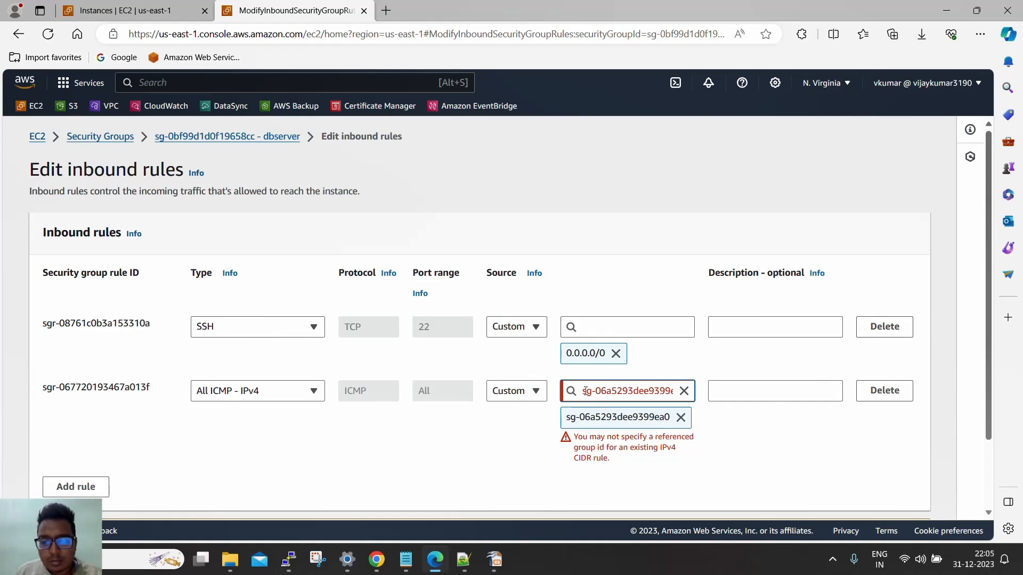
{"action": "left_click", "coordinate": [623, 392]}
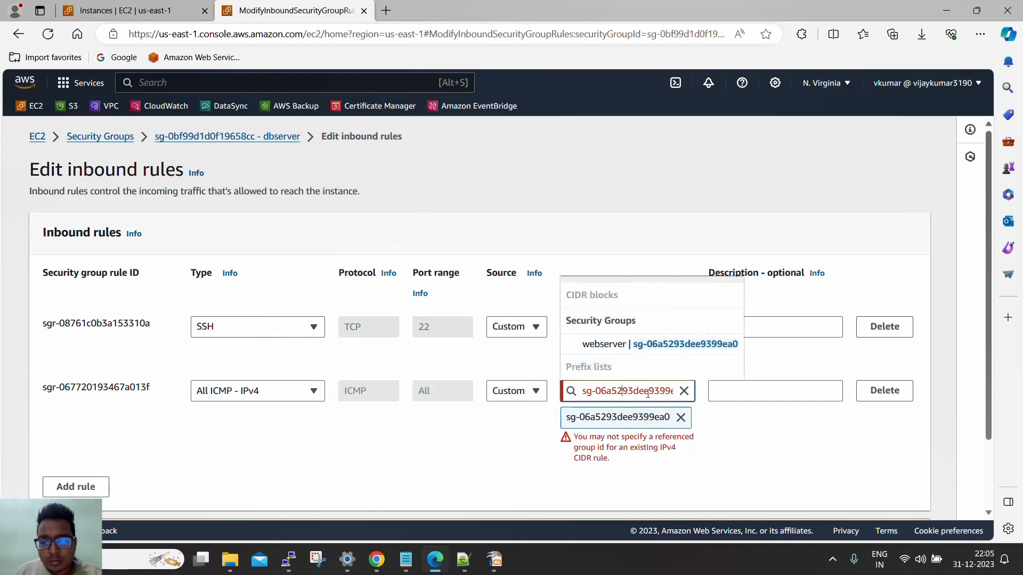
{"action": "left_click", "coordinate": [655, 347]}
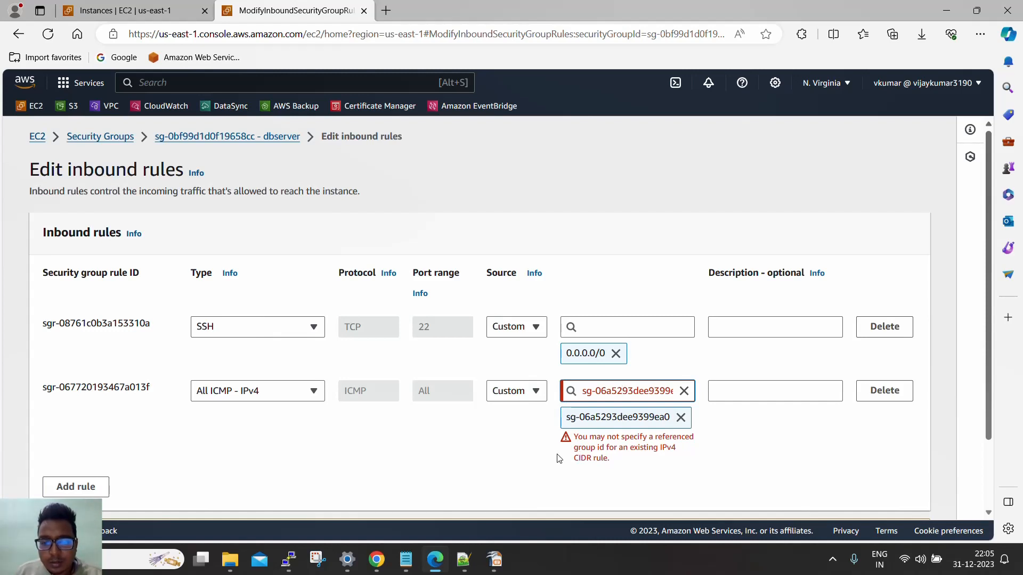
Delete the existing ICMP rule and add a new inbound rule of type All ICMP - IPv4
{"action": "left_click", "coordinate": [888, 391]}
{"action": "left_click", "coordinate": [69, 394]}
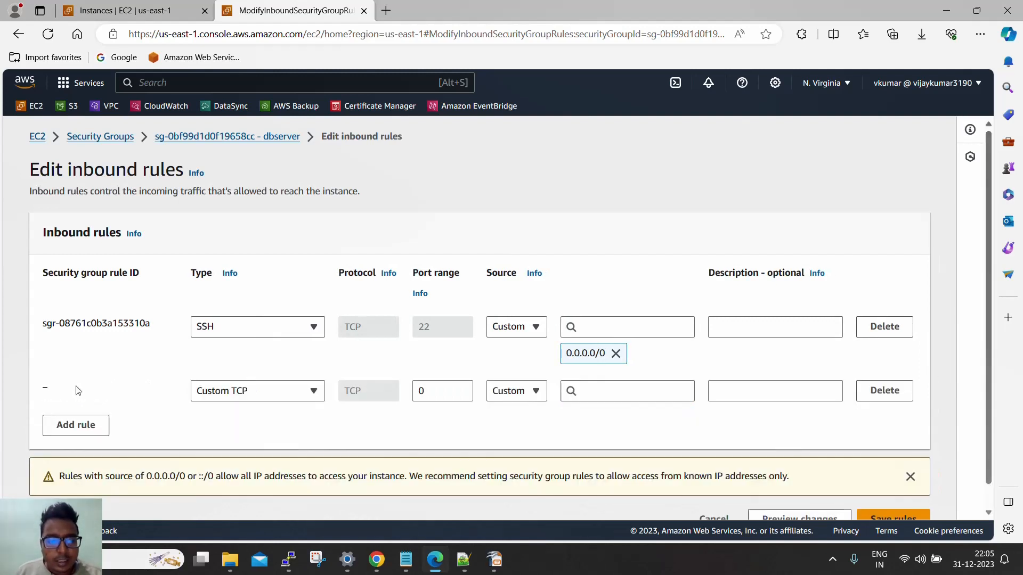
{"action": "left_click", "coordinate": [268, 394]}
{"action": "type", "text": "icmp"}
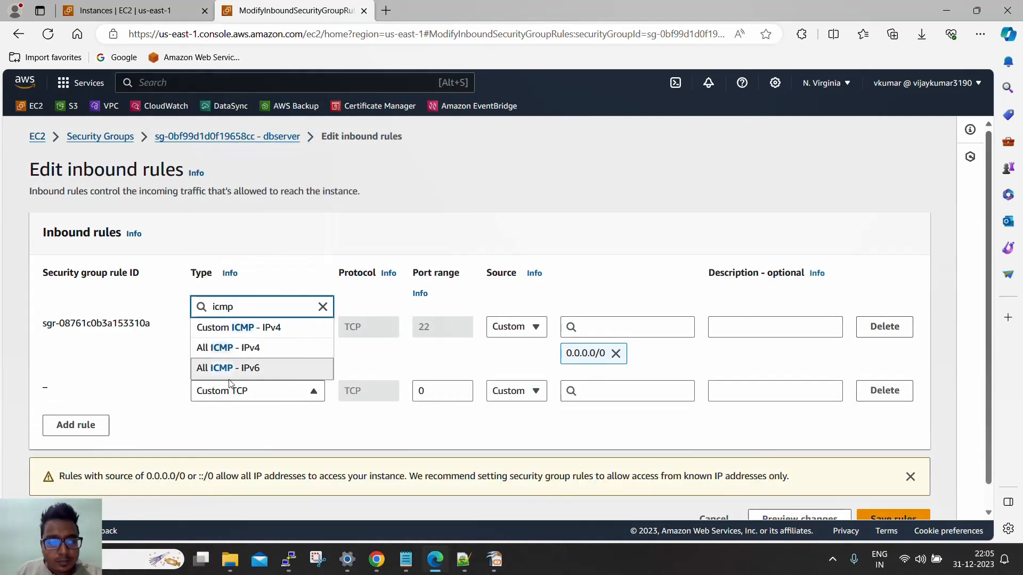
{"action": "left_click", "coordinate": [249, 347]}
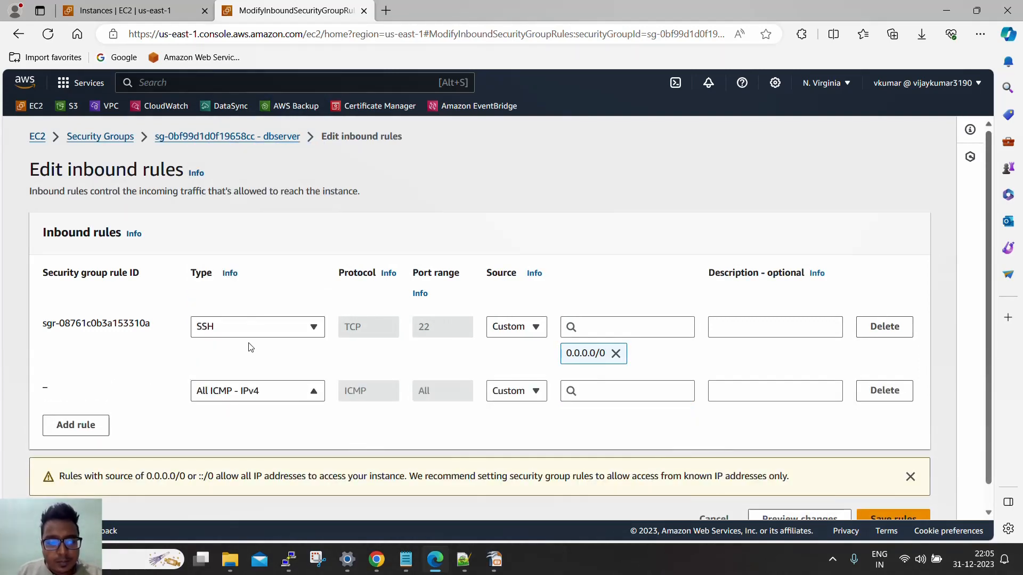
Set the new ICMP rule's source to the webserver security group sg-06a5293dee9399ea0 and save the rules
{"action": "left_click", "coordinate": [634, 392]}
{"action": "scroll", "coordinate": [651, 345], "scroll_direction": "down", "scroll_amount": 4}
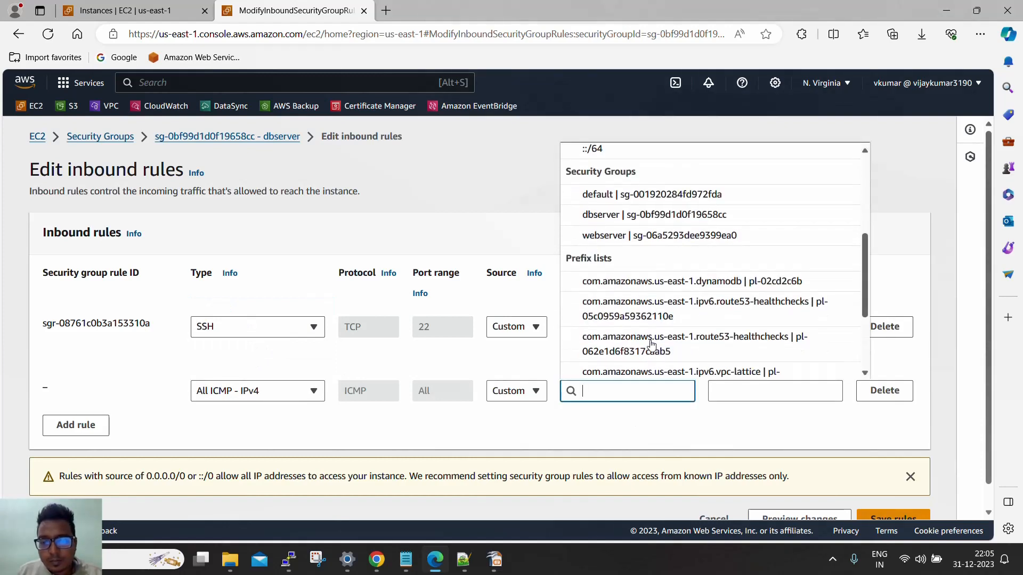
{"action": "left_click", "coordinate": [645, 237]}
{"action": "scroll", "coordinate": [804, 446], "scroll_direction": "down", "scroll_amount": 2}
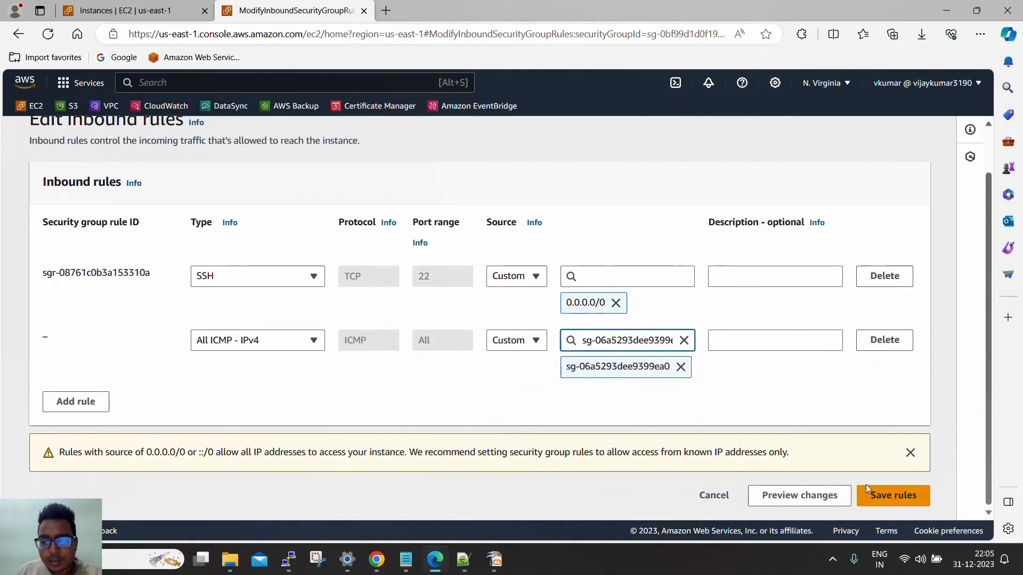
{"action": "left_click", "coordinate": [896, 501]}
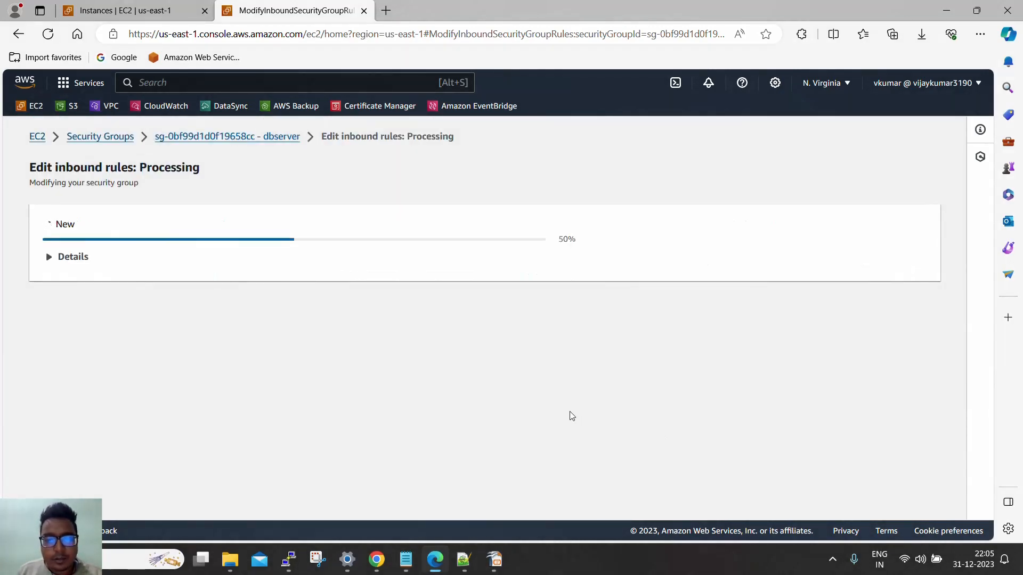
Review the saved dbserver inbound rules, widening the source column to read the ICMP rule's full source
{"action": "scroll", "coordinate": [573, 405], "scroll_direction": "down", "scroll_amount": 3}
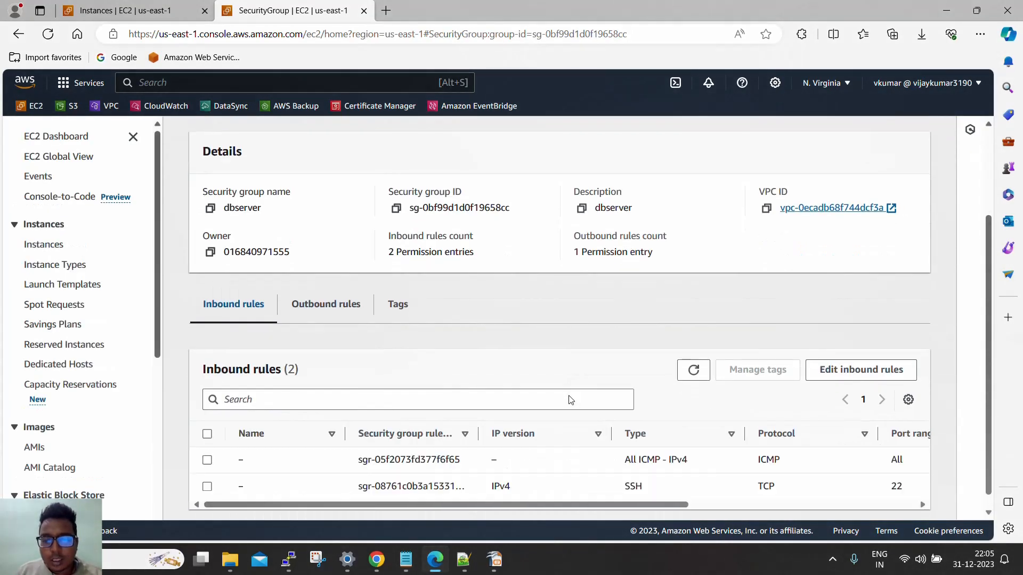
{"action": "left_click_drag", "start_coordinate": [605, 503], "coordinate": [783, 503]}
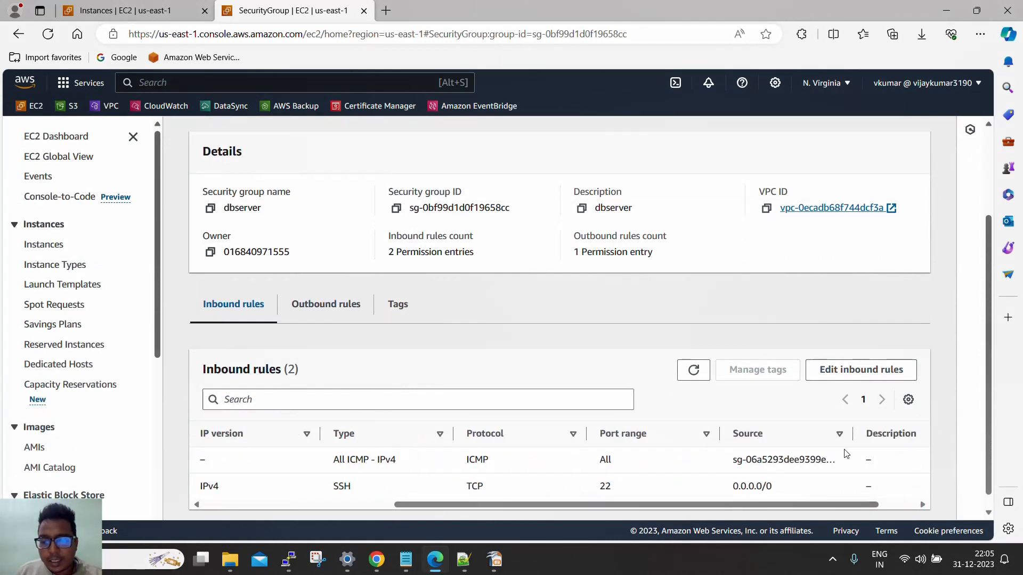
{"action": "left_click_drag", "start_coordinate": [909, 443], "coordinate": [913, 445]}
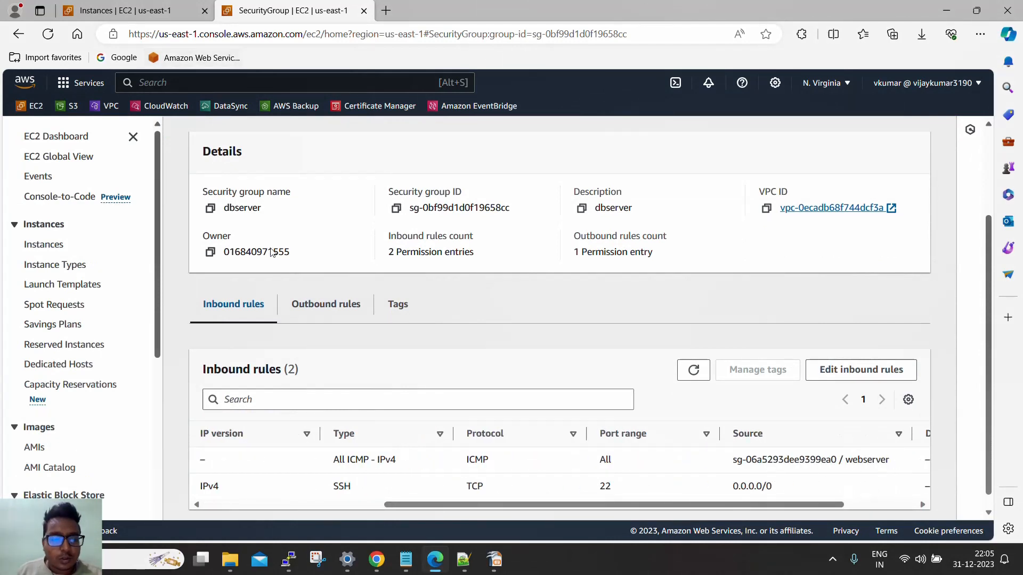
Switch to the webserver PuTTY session and ping 172.31.25.150 again
{"action": "left_click", "coordinate": [288, 564]}
{"action": "left_click", "coordinate": [225, 502]}
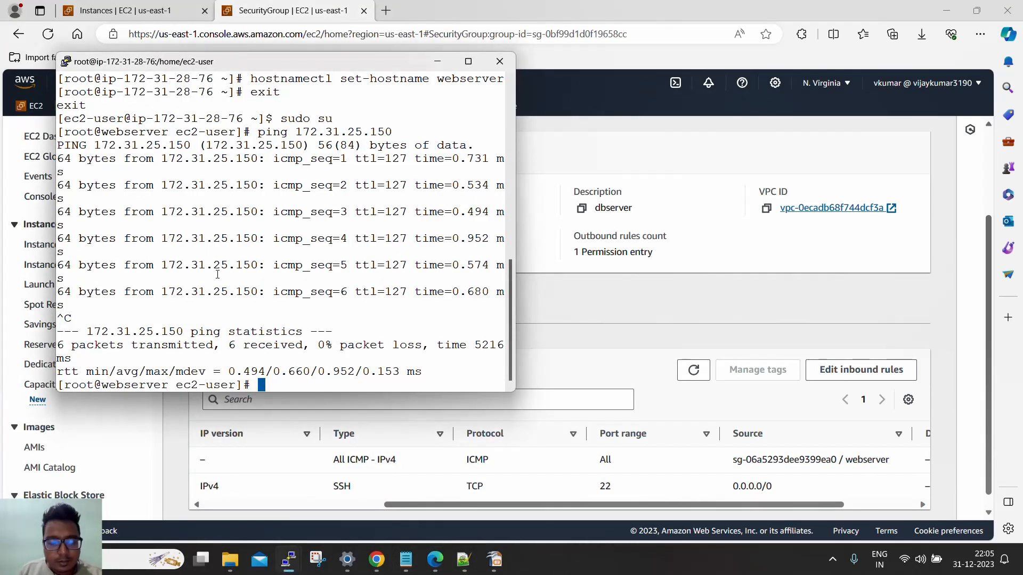
{"action": "key", "text": "Up"}
{"action": "key", "text": "Return"}
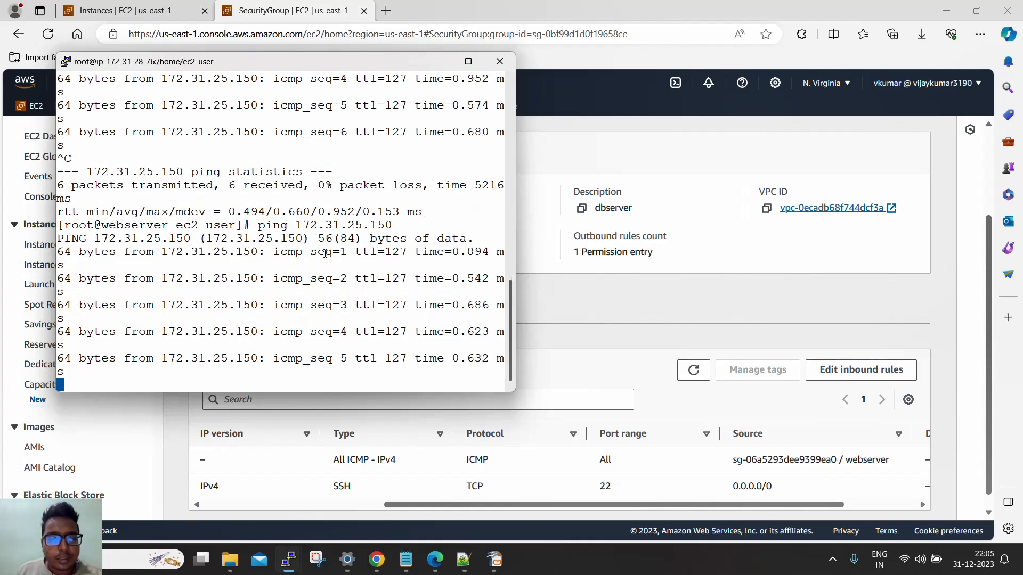
Compare the address being pinged with the private IP address in the database server's ip a output
{"action": "left_click_drag", "start_coordinate": [296, 199], "coordinate": [369, 198]}
{"action": "mouse_move", "coordinate": [349, 563]}
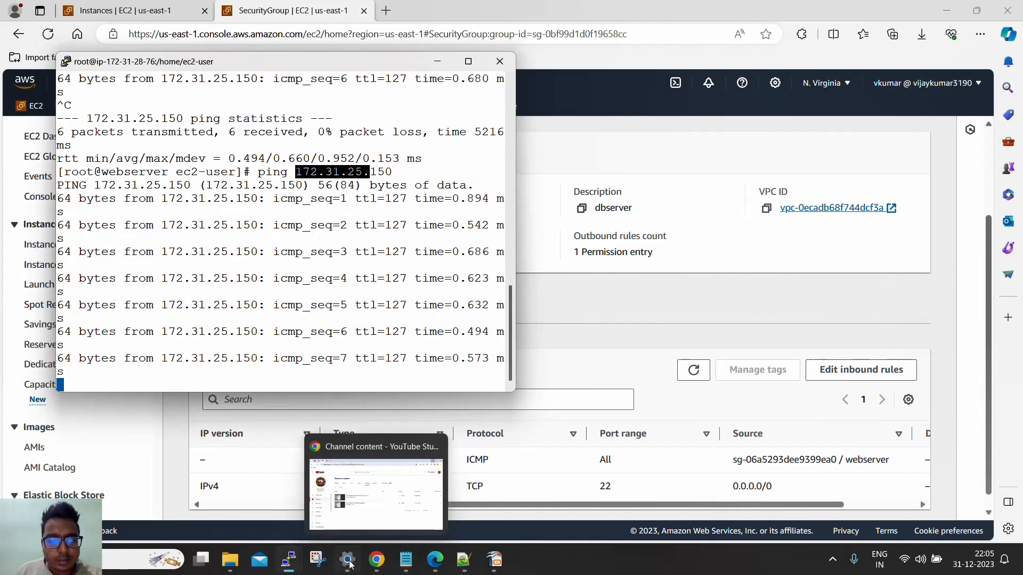
{"action": "mouse_move", "coordinate": [288, 560]}
{"action": "left_click", "coordinate": [340, 500]}
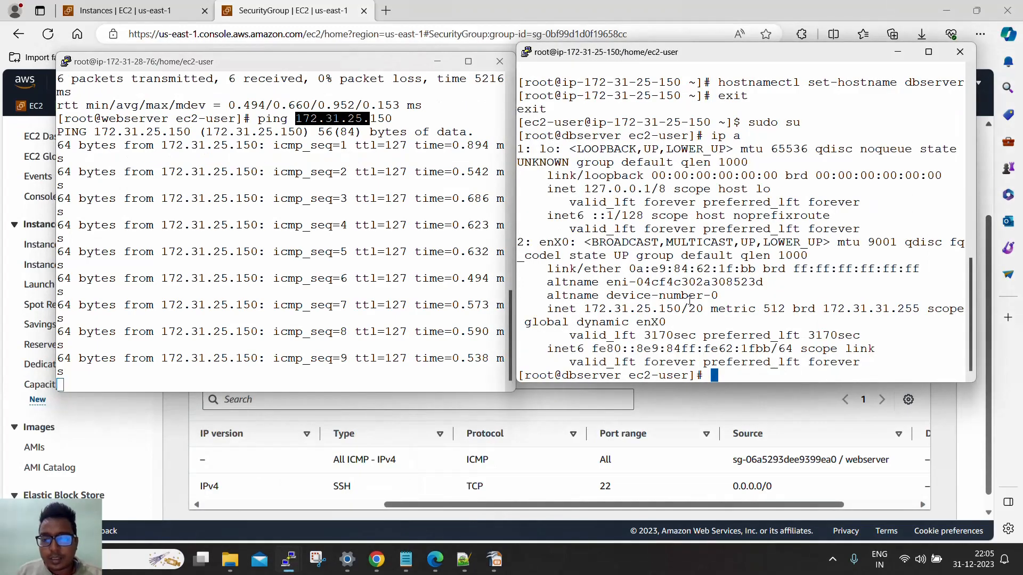
{"action": "left_click_drag", "start_coordinate": [614, 309], "coordinate": [674, 309]}
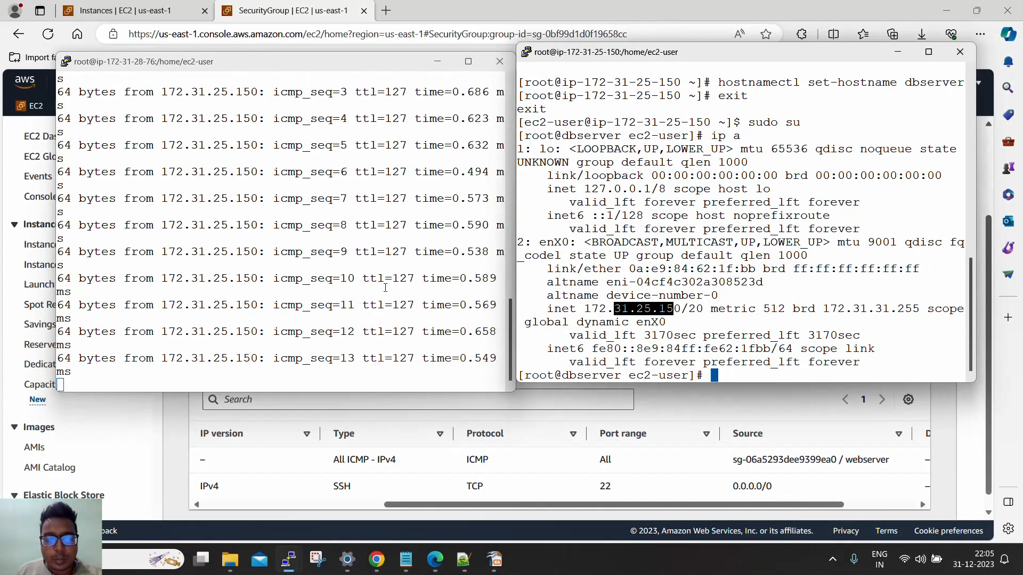
{"action": "left_click", "coordinate": [620, 292]}
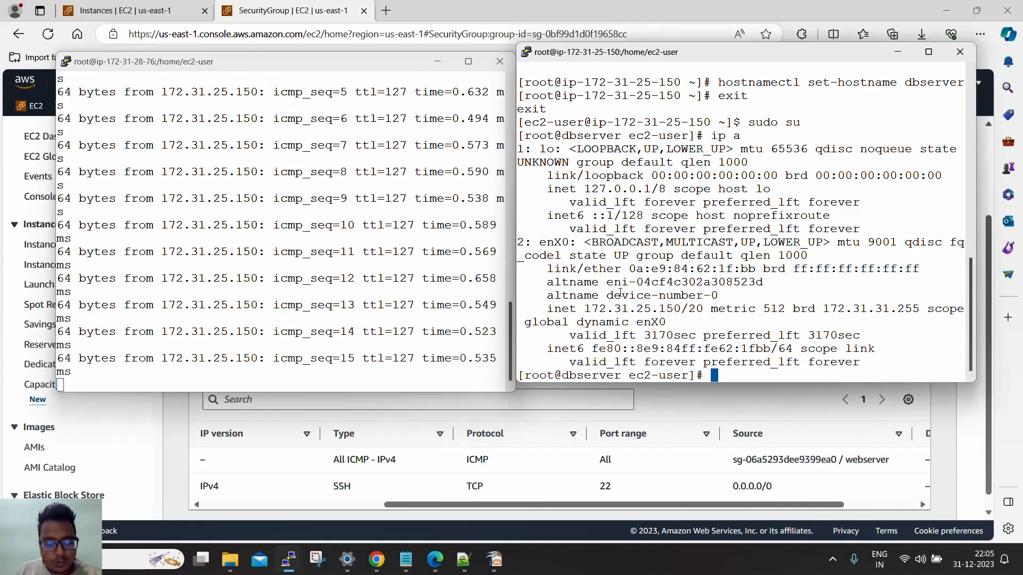
Stop the running ping in the webserver session and return to the database session
{"action": "left_click", "coordinate": [384, 262]}
{"action": "key", "text": "ctrl+c"}
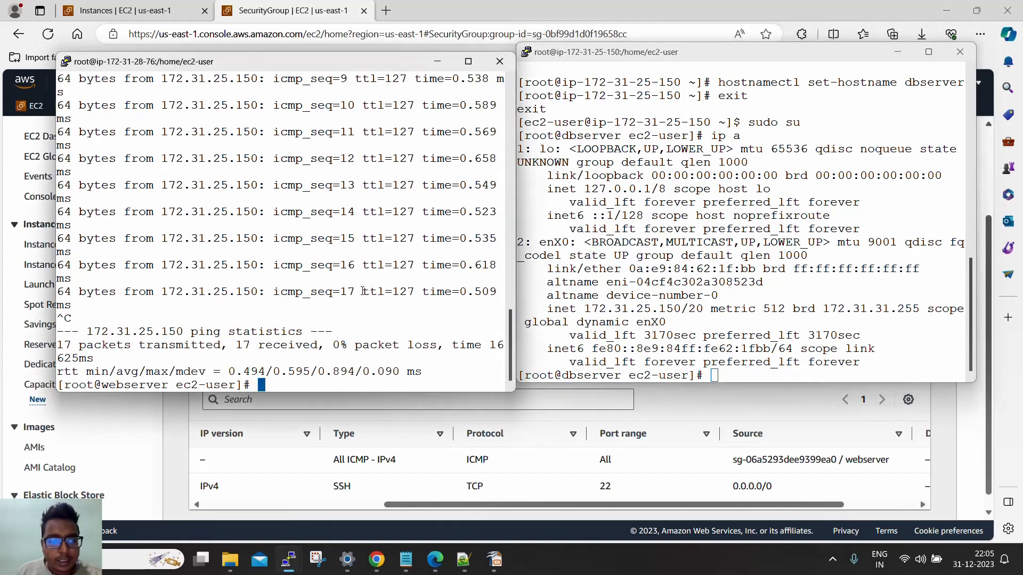
{"action": "left_click", "coordinate": [669, 309]}
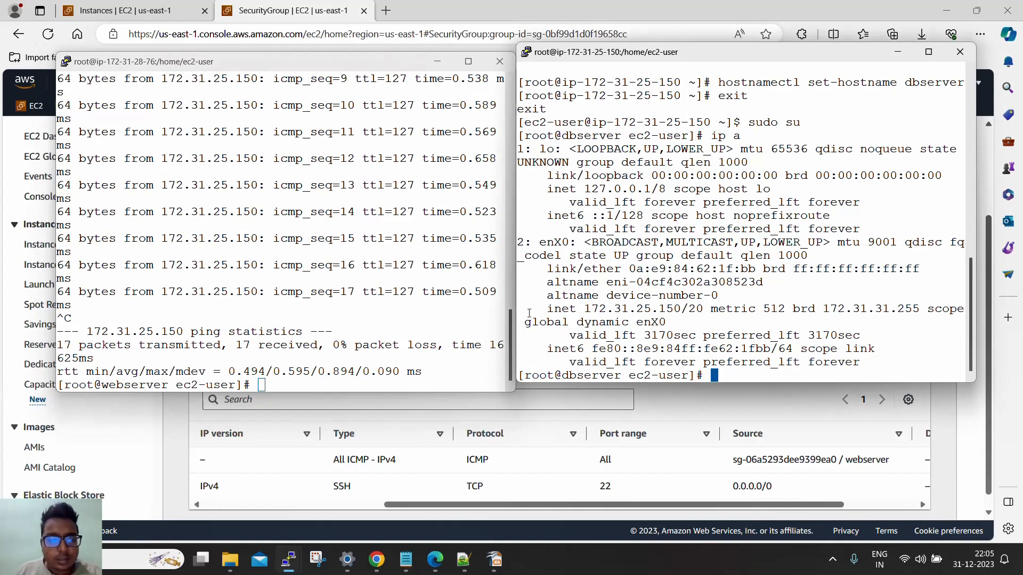
Return to the EC2 console, view the database instance's summary, and review the dbserver security group's inbound rules across to their sources
{"action": "left_click", "coordinate": [171, 12]}
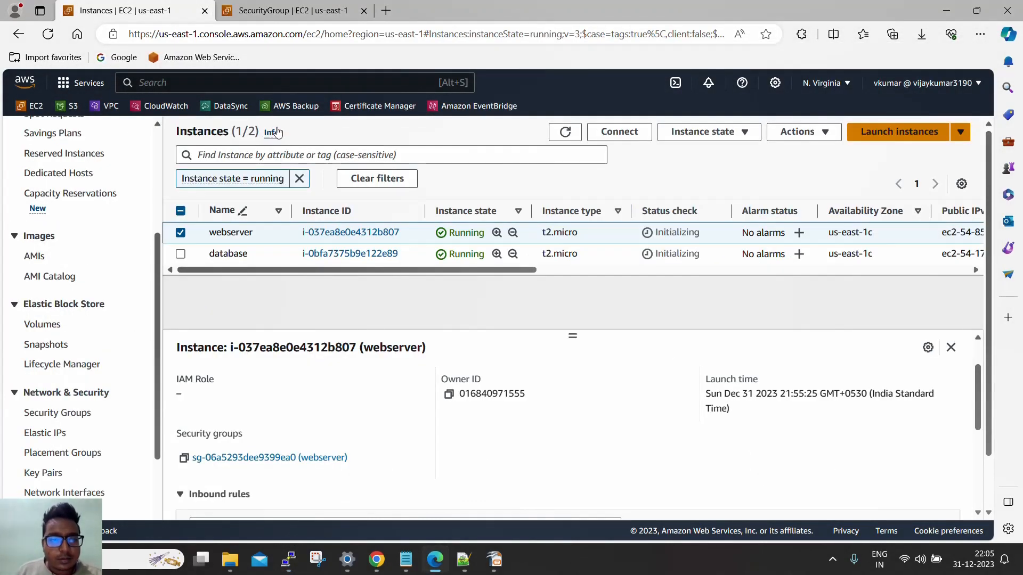
{"action": "left_click", "coordinate": [346, 256]}
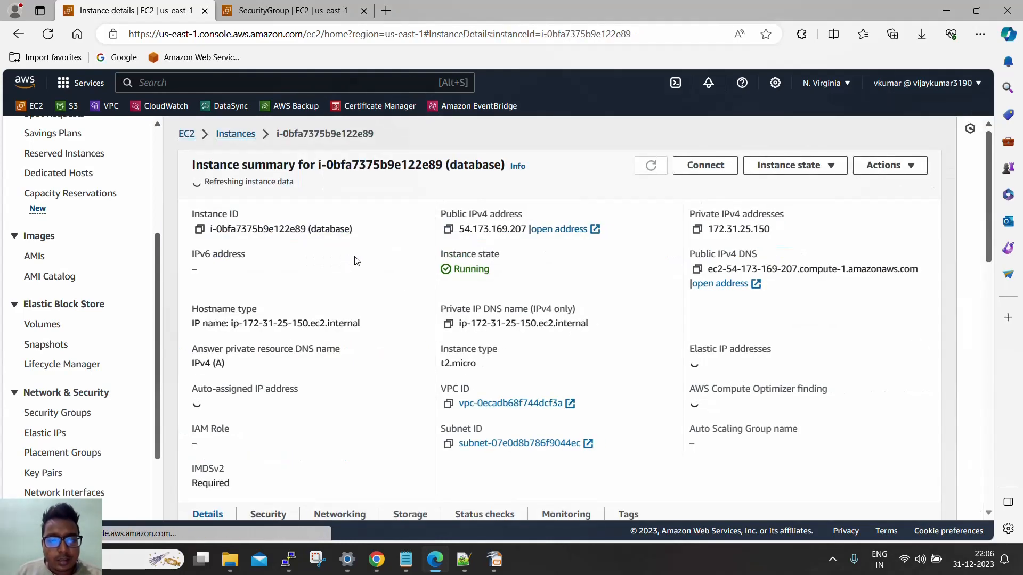
{"action": "key", "text": "ctrl+Tab"}
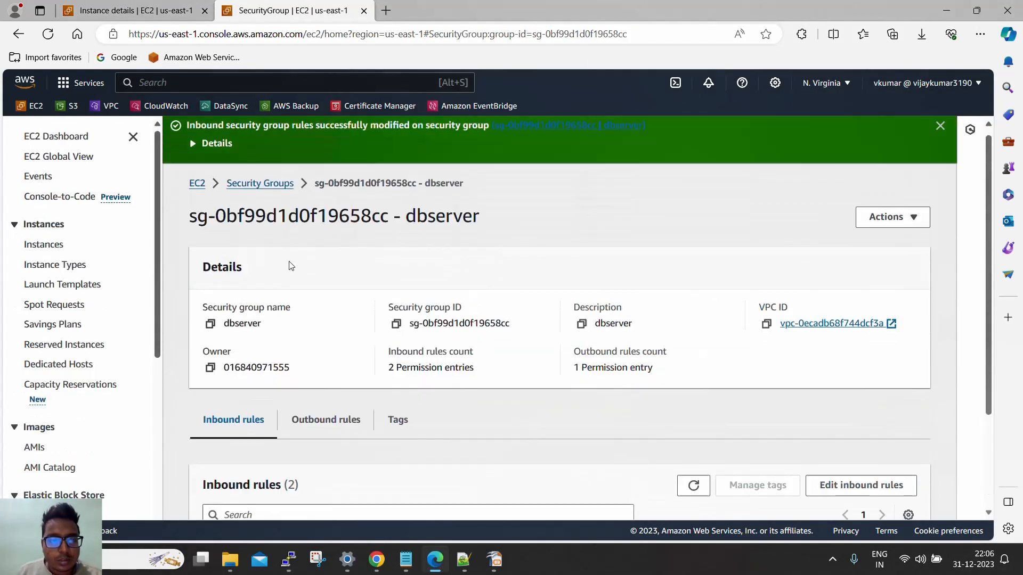
{"action": "left_click", "coordinate": [229, 180]}
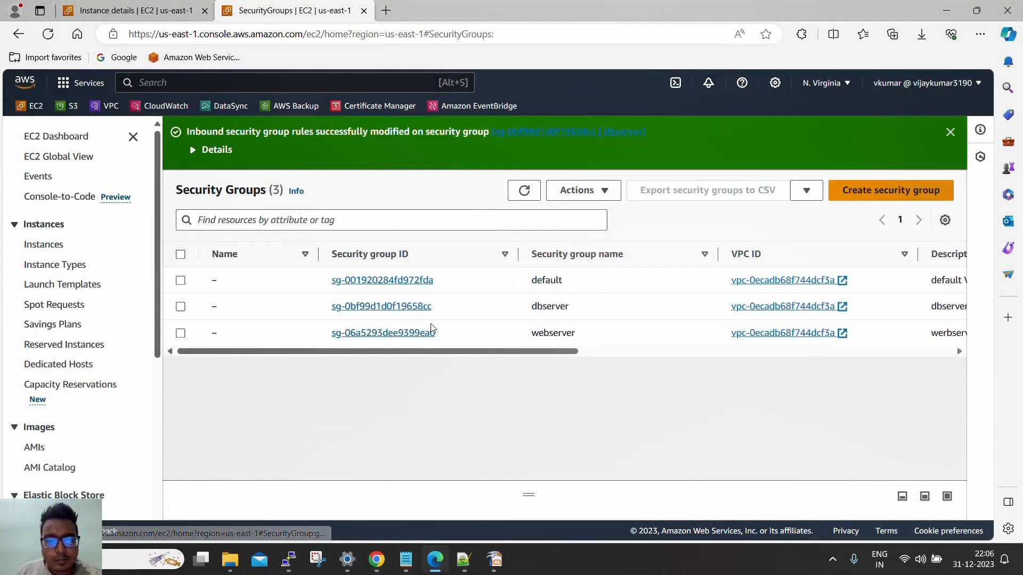
{"action": "left_click", "coordinate": [393, 309]}
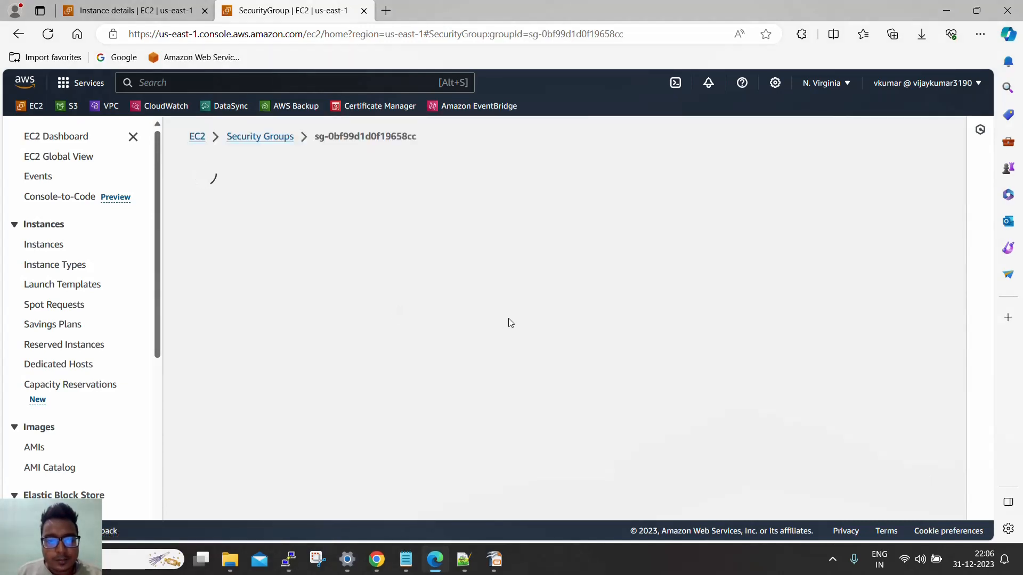
{"action": "scroll", "coordinate": [507, 325], "scroll_direction": "down", "scroll_amount": 2}
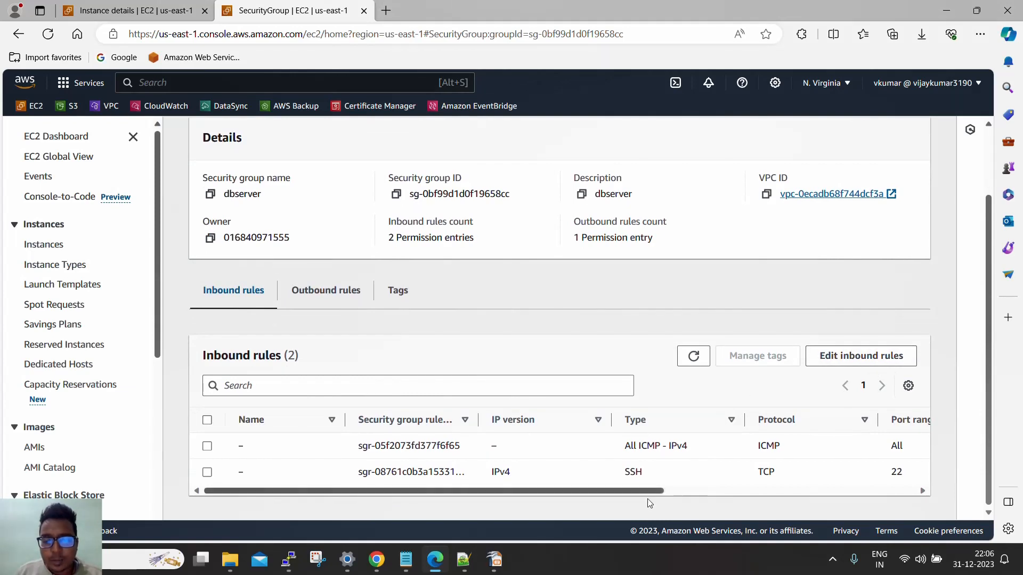
{"action": "left_click_drag", "start_coordinate": [631, 491], "coordinate": [867, 489]}
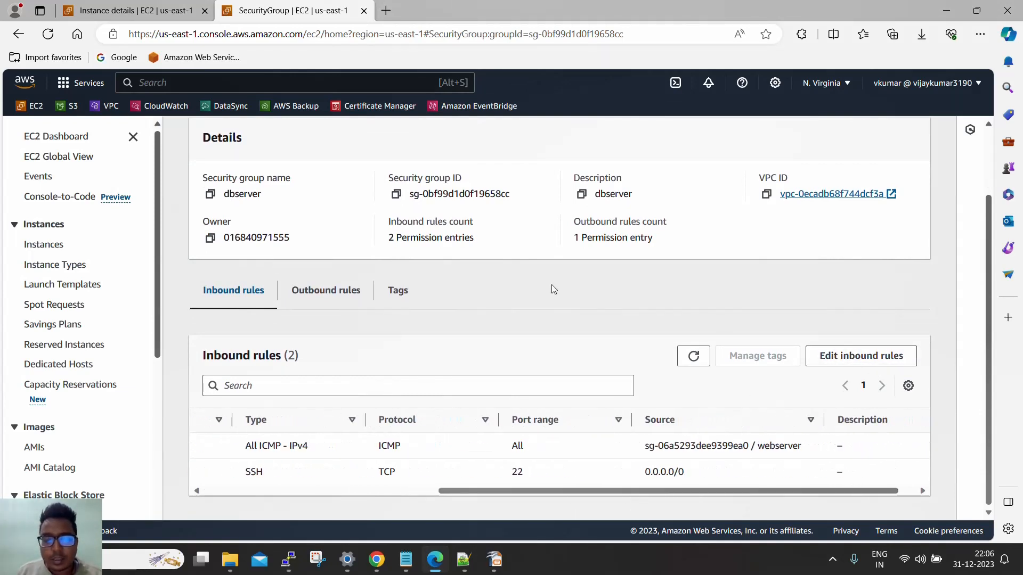
{"action": "scroll", "coordinate": [551, 288], "scroll_direction": "up", "scroll_amount": 2}
Open the webserver security group from the security groups list and start editing its inbound rules
{"action": "left_click", "coordinate": [259, 136]}
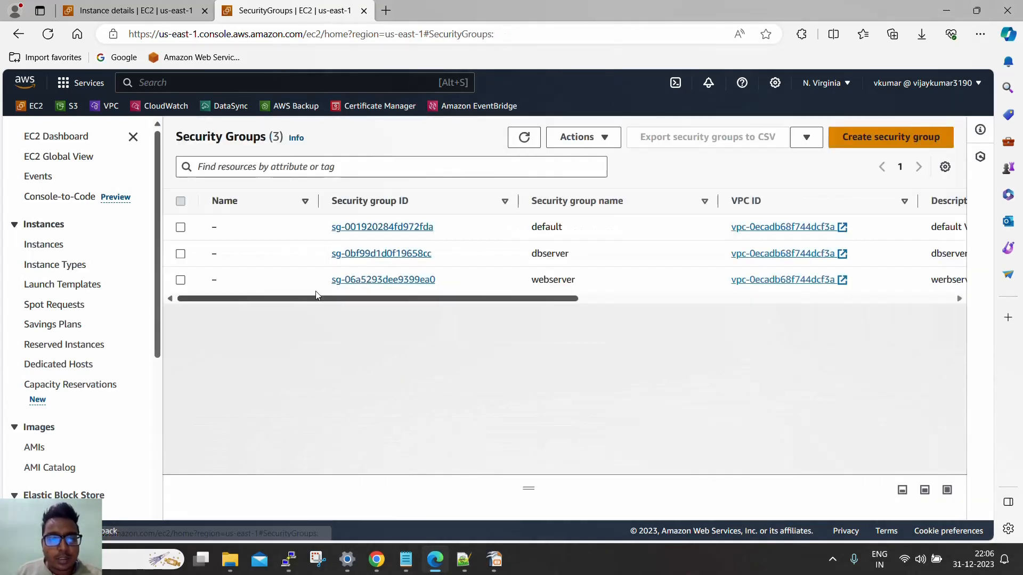
{"action": "left_click", "coordinate": [387, 282]}
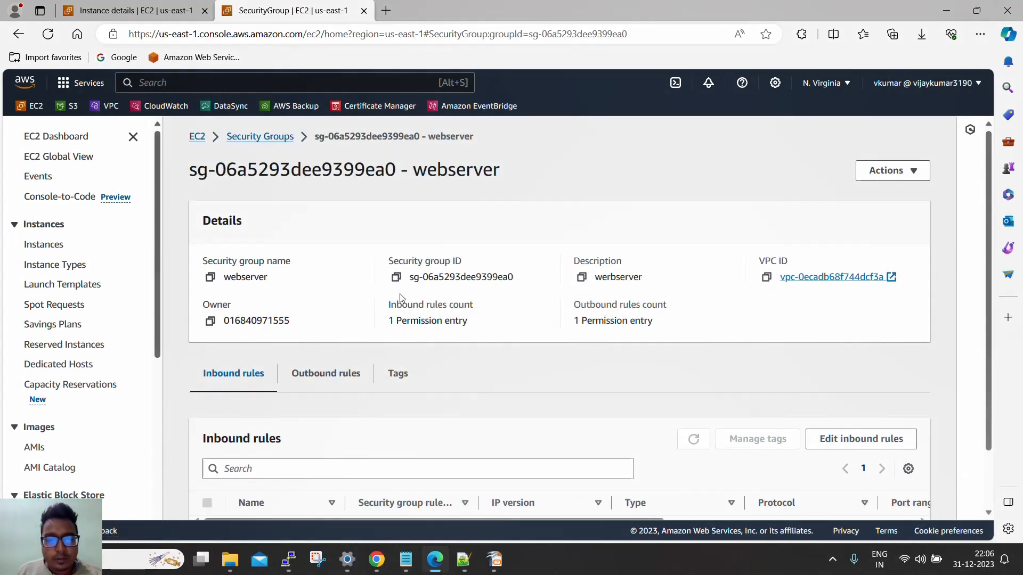
{"action": "scroll", "coordinate": [601, 354], "scroll_direction": "down", "scroll_amount": 1}
{"action": "left_click", "coordinate": [859, 381]}
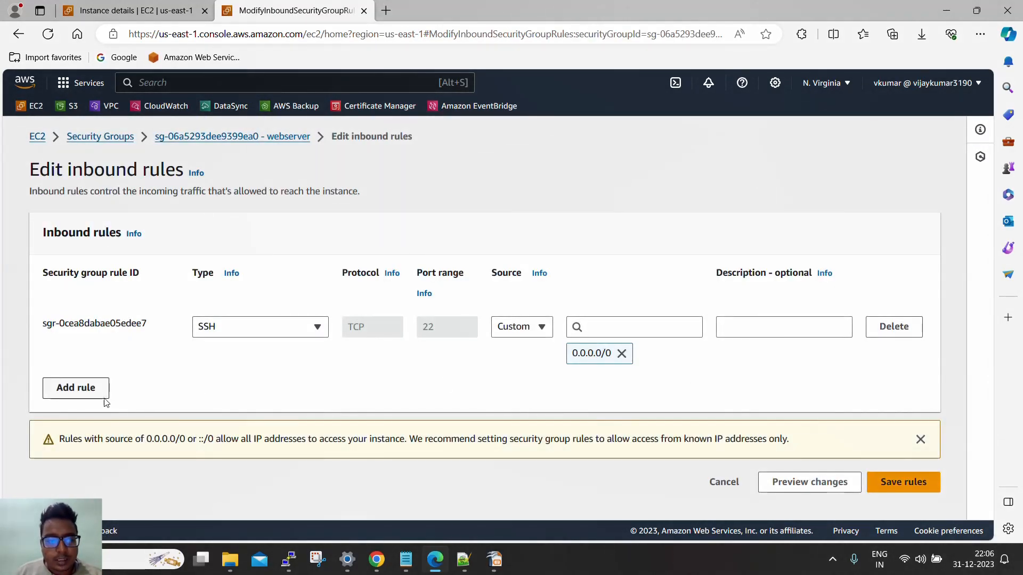
Add an All traffic inbound rule to the webserver security group with the dbserver security group as source, and save the rules
{"action": "left_click", "coordinate": [104, 394]}
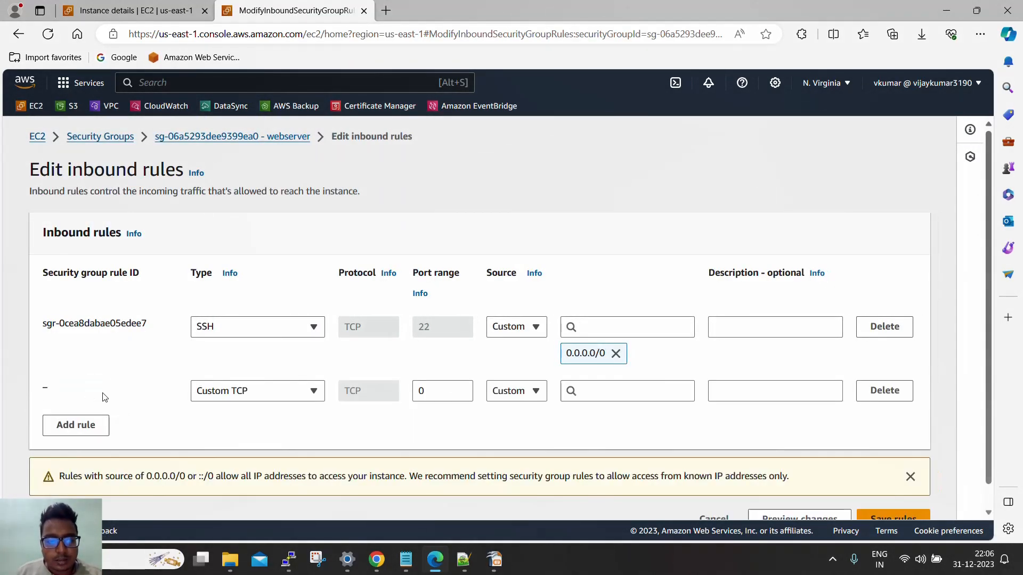
{"action": "left_click", "coordinate": [279, 399]}
{"action": "type", "text": "all"}
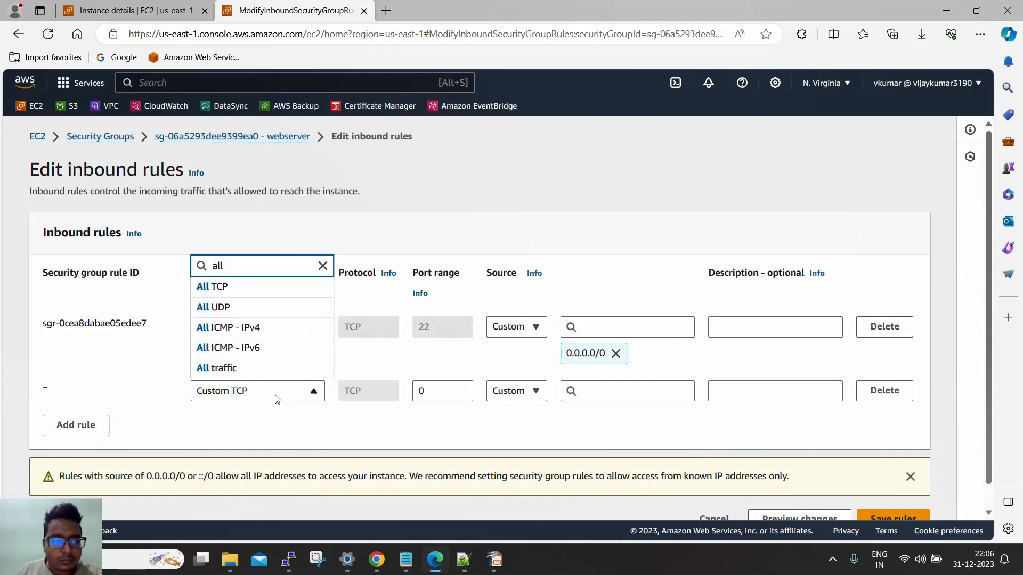
{"action": "left_click", "coordinate": [275, 370]}
{"action": "left_click", "coordinate": [578, 385]}
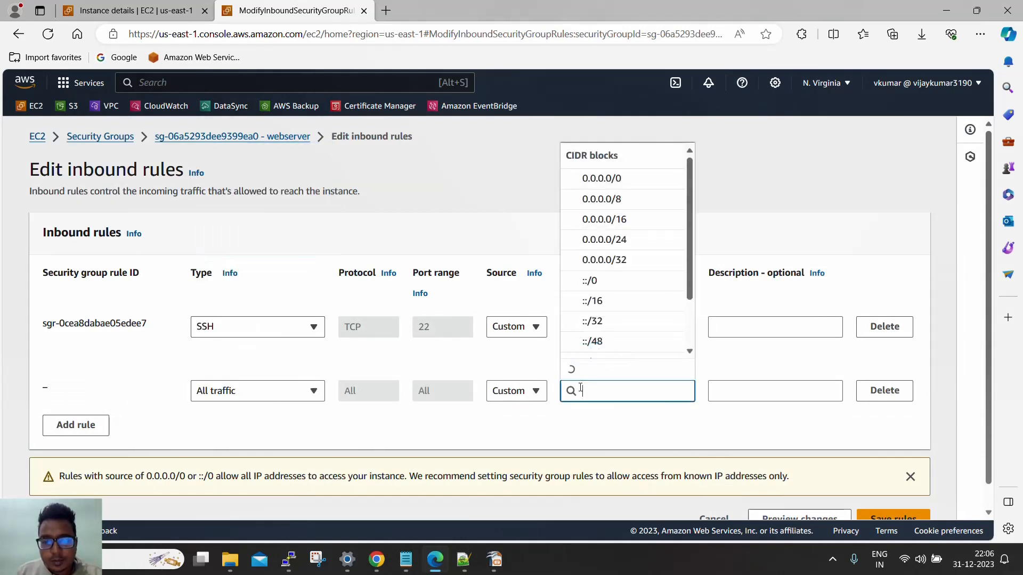
{"action": "scroll", "coordinate": [629, 320], "scroll_direction": "down", "scroll_amount": 3}
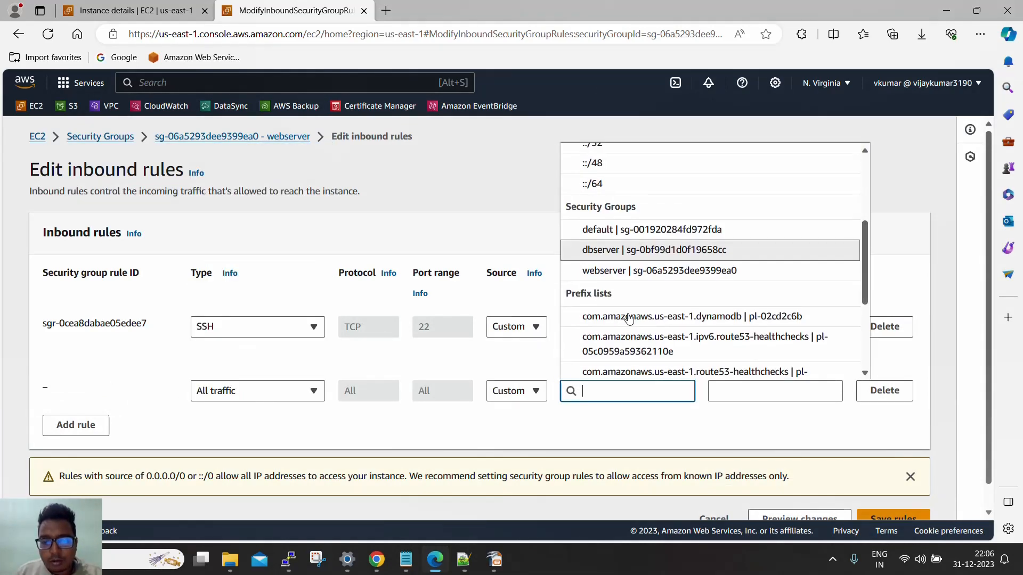
{"action": "left_click", "coordinate": [637, 252]}
{"action": "scroll", "coordinate": [638, 253], "scroll_direction": "down", "scroll_amount": 1}
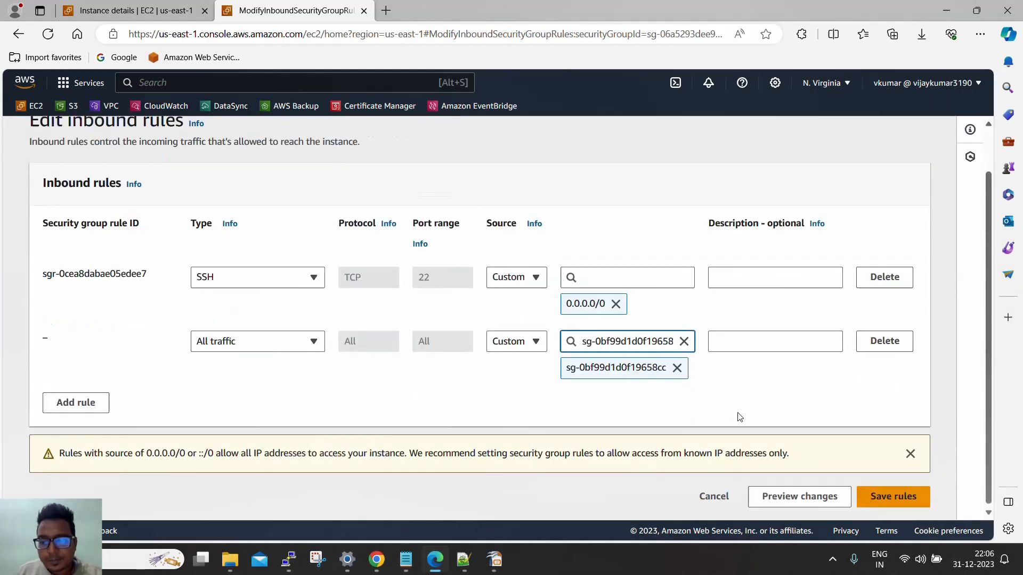
{"action": "left_click", "coordinate": [879, 492]}
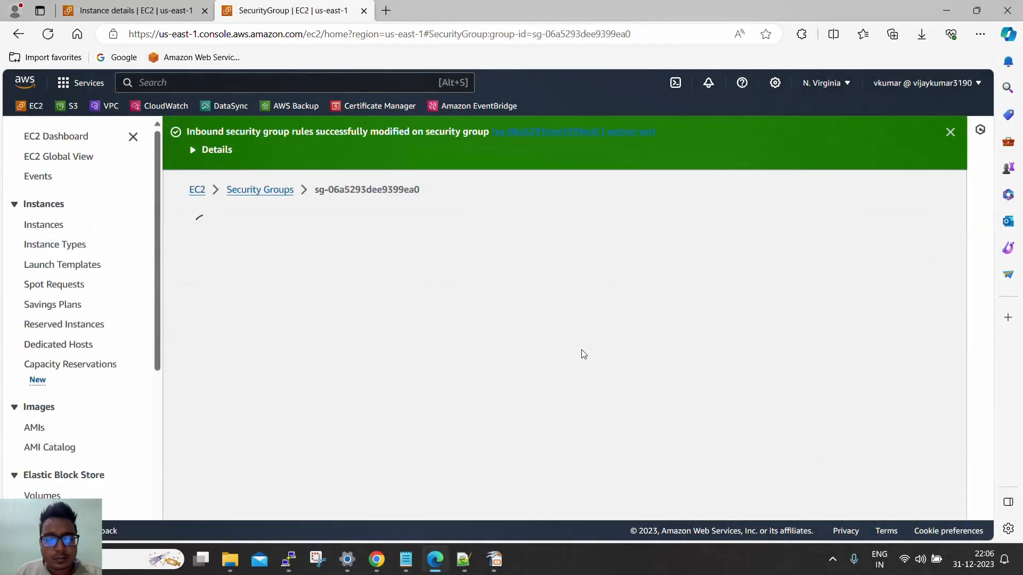
Review the saved webserver inbound rules, widening the source column to read each rule's source
{"action": "scroll", "coordinate": [538, 346], "scroll_direction": "down", "scroll_amount": 3}
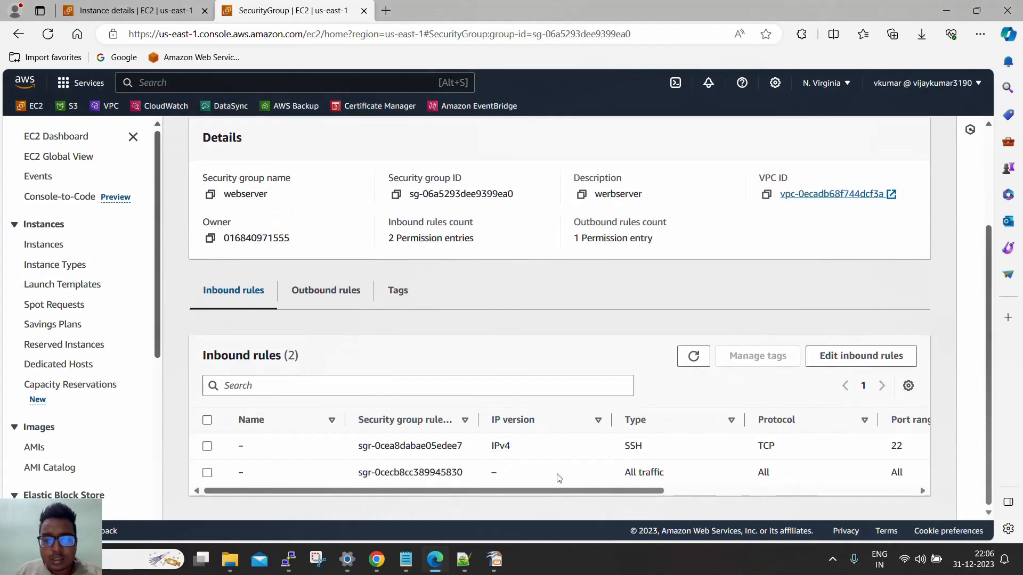
{"action": "left_click_drag", "start_coordinate": [560, 491], "coordinate": [824, 490]}
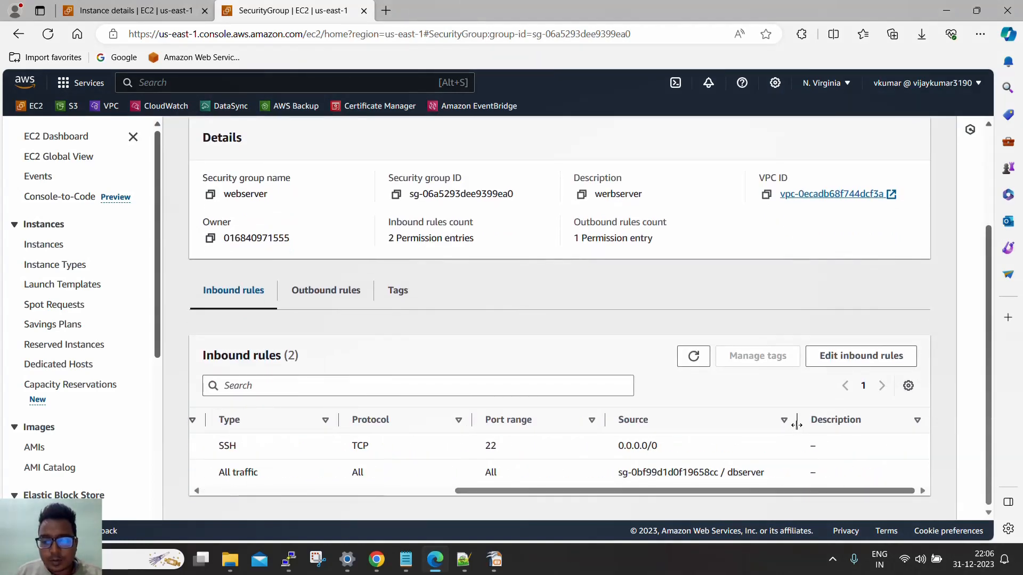
{"action": "left_click_drag", "start_coordinate": [796, 425], "coordinate": [836, 424]}
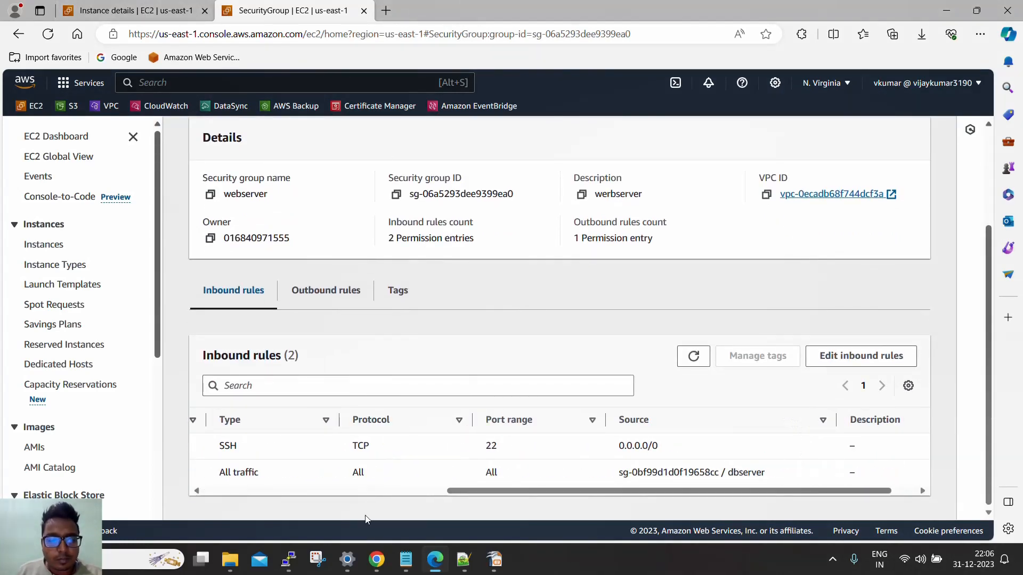
Switch to the database server's PuTTY session and enter two blank lines at the prompt
{"action": "mouse_move", "coordinate": [292, 566]}
{"action": "left_click", "coordinate": [372, 492]}
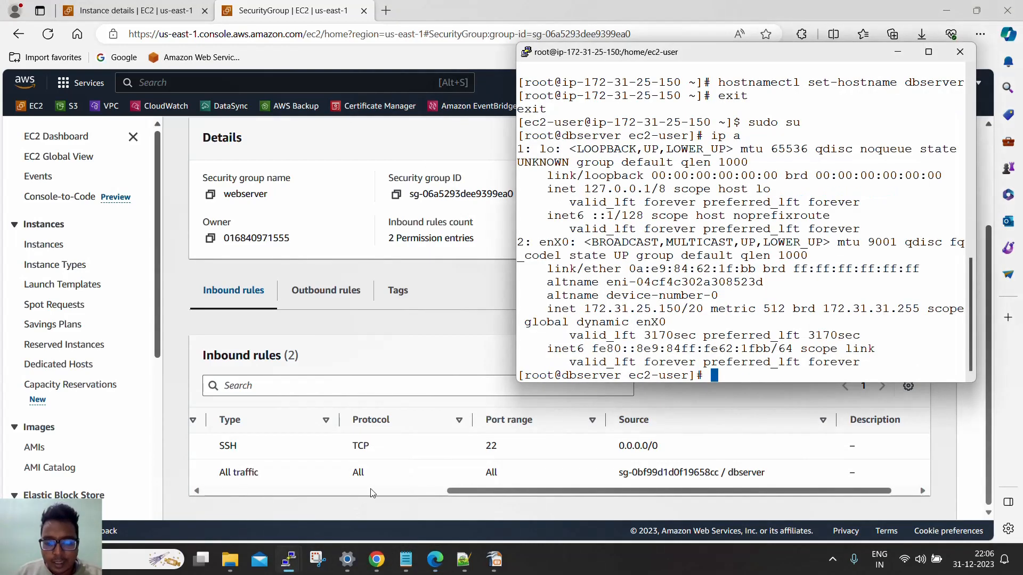
{"action": "key", "text": "Return"}
{"action": "key", "text": "Return"}
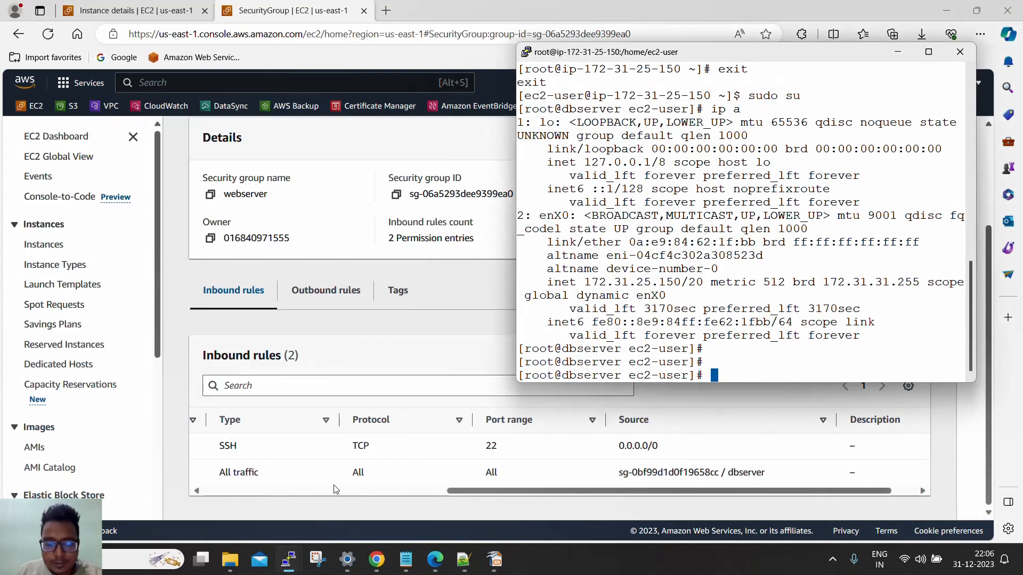
Switch to the webserver's PuTTY session, run ip a, and copy the private IP address of enX0
{"action": "mouse_move", "coordinate": [289, 561]}
{"action": "left_click", "coordinate": [224, 503]}
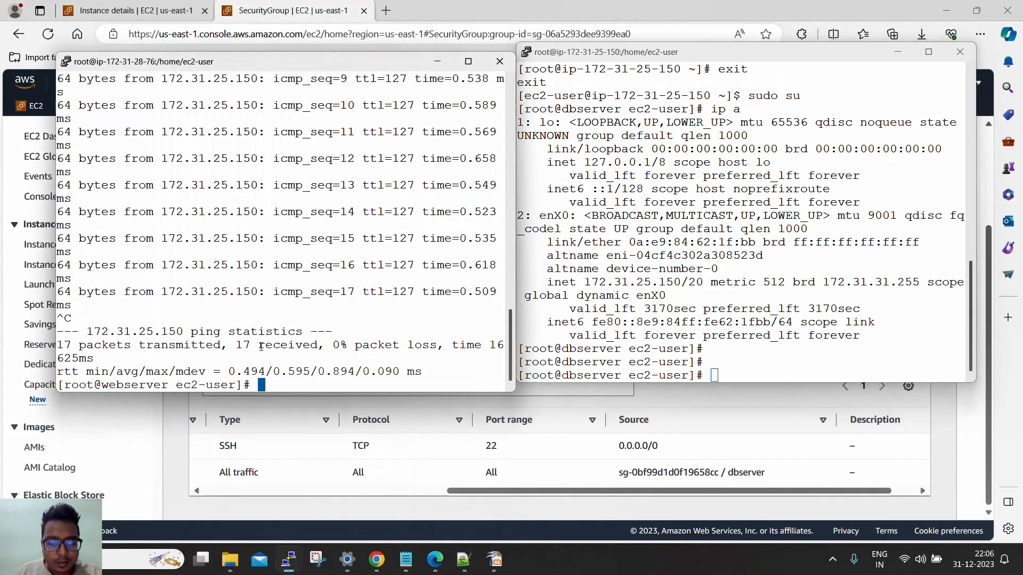
{"action": "type", "text": "ip a"}
{"action": "key", "text": "Return"}
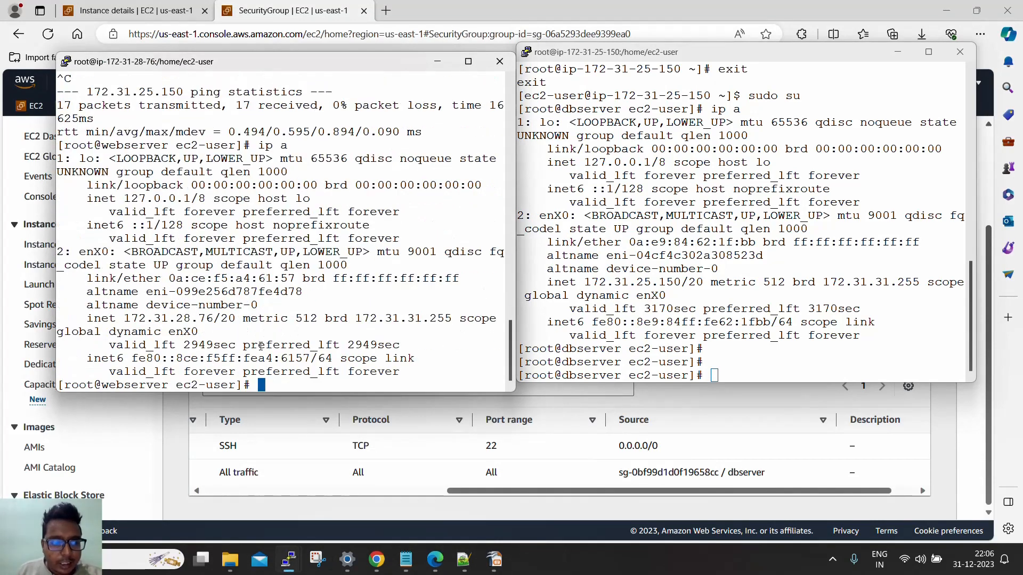
{"action": "left_click_drag", "start_coordinate": [119, 318], "coordinate": [207, 315]}
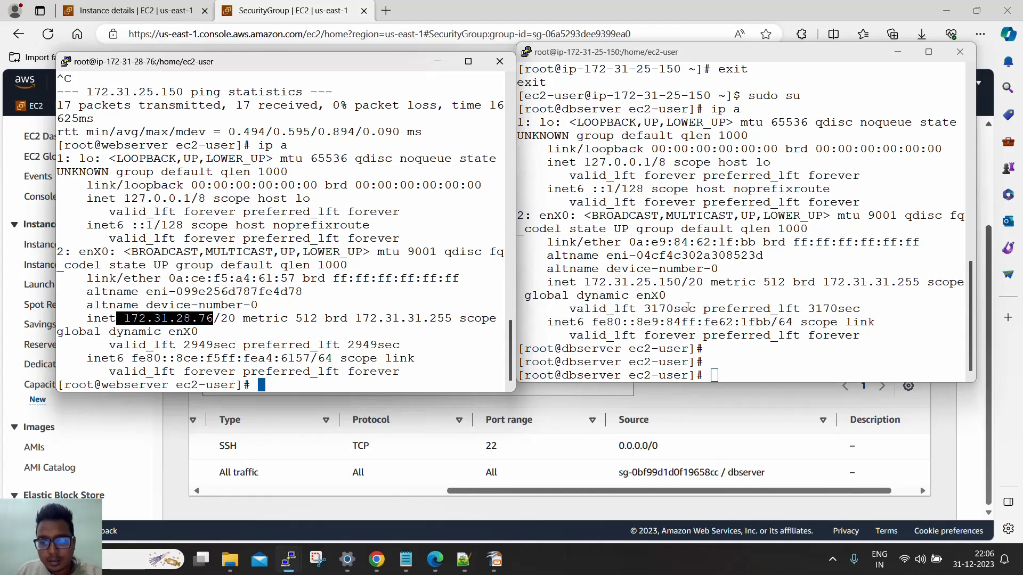
Ping the webserver's private address 172.31.28.76 from the dbserver session
{"action": "left_click", "coordinate": [687, 308]}
{"action": "type", "text": "ping"}
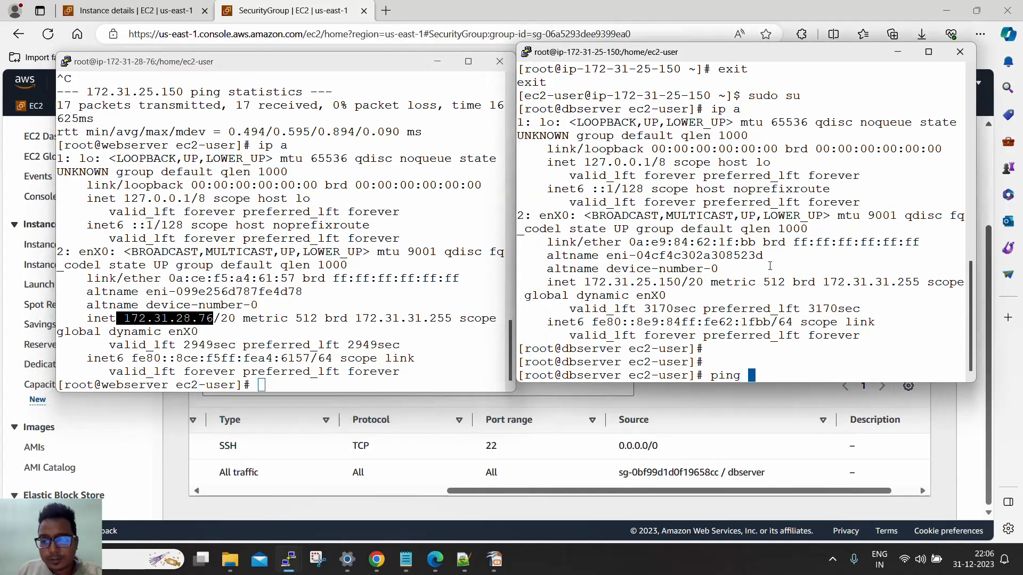
{"action": "right_click", "coordinate": [769, 265]}
{"action": "key", "text": "Return"}
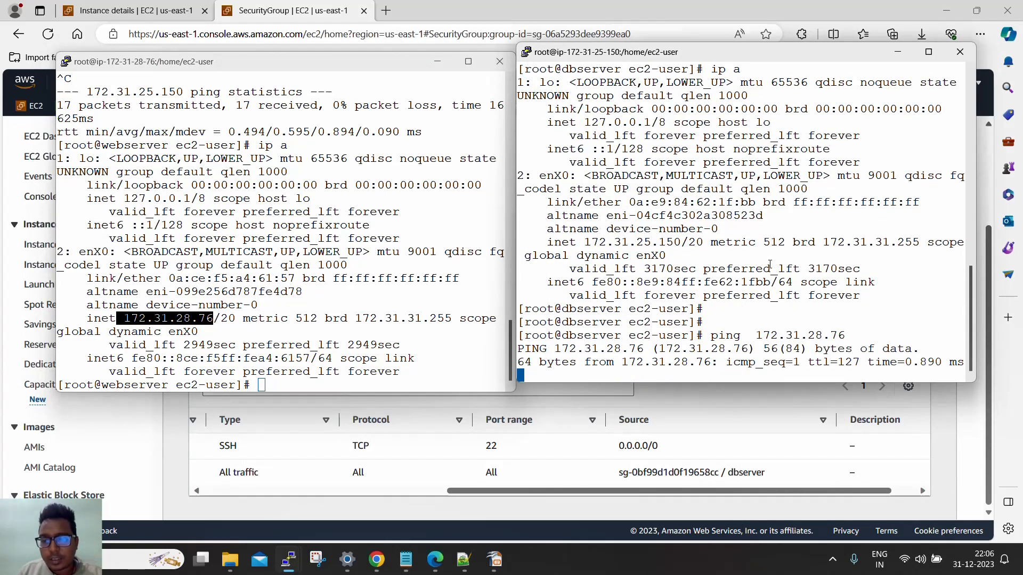
Rerun the earlier ping to 172.31.25.150 from the webserver session
{"action": "left_click", "coordinate": [313, 288]}
{"action": "key", "text": "Up"}
{"action": "key", "text": "Up"}
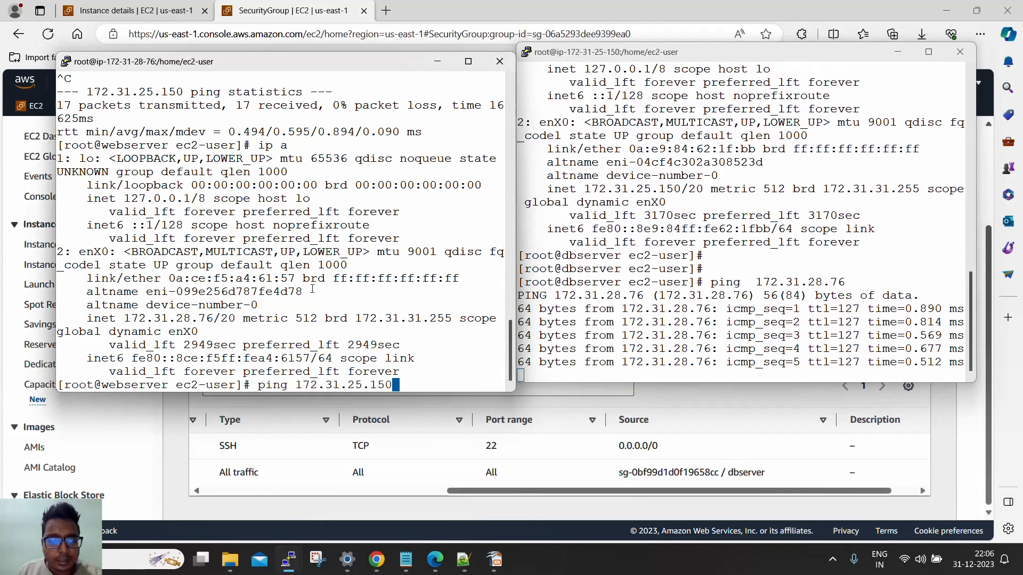
{"action": "key", "text": "Return"}
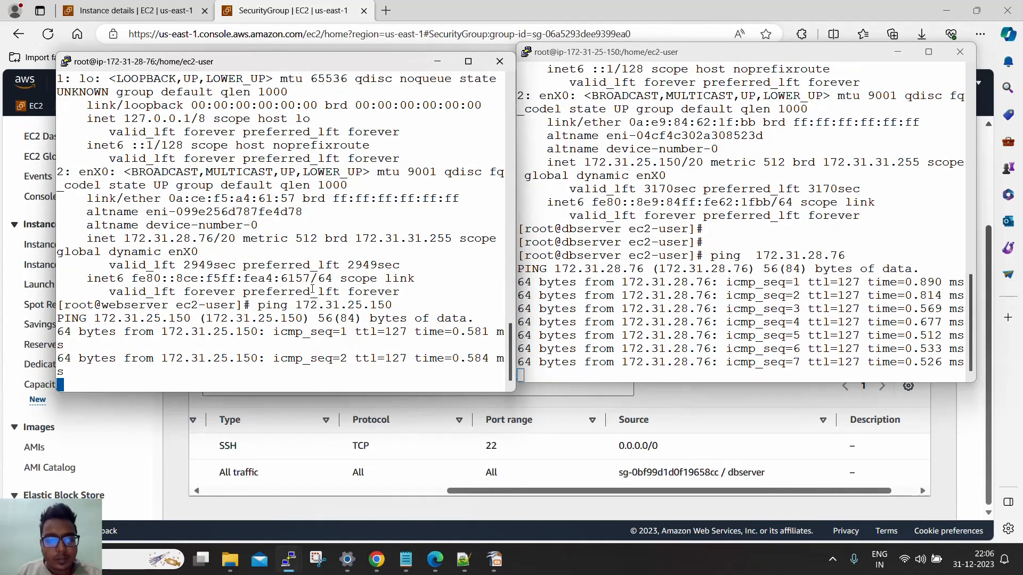
Stop the running pings in both the webserver and dbserver sessions
{"action": "key", "text": "ctrl+c"}
{"action": "left_click", "coordinate": [667, 239]}
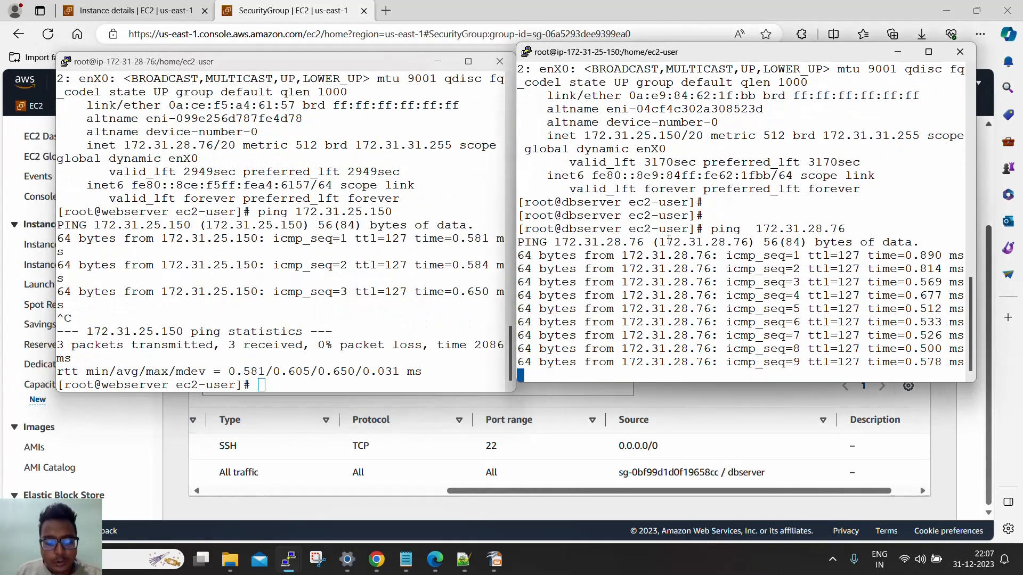
{"action": "key", "text": "ctrl+c"}
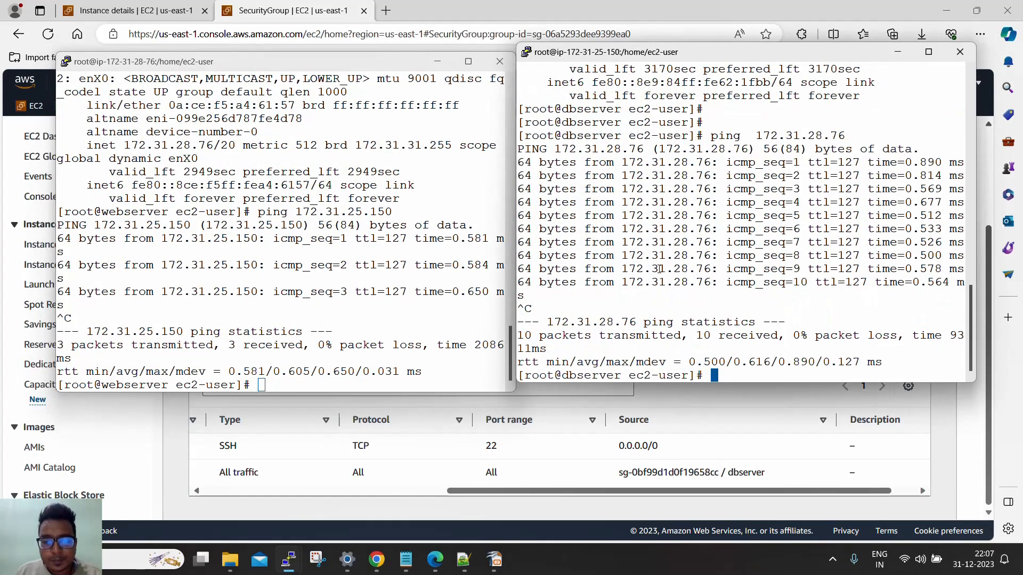
Return to the browser and examine the SSH rule's source in the webserver security group's inbound rules
{"action": "left_click", "coordinate": [697, 422]}
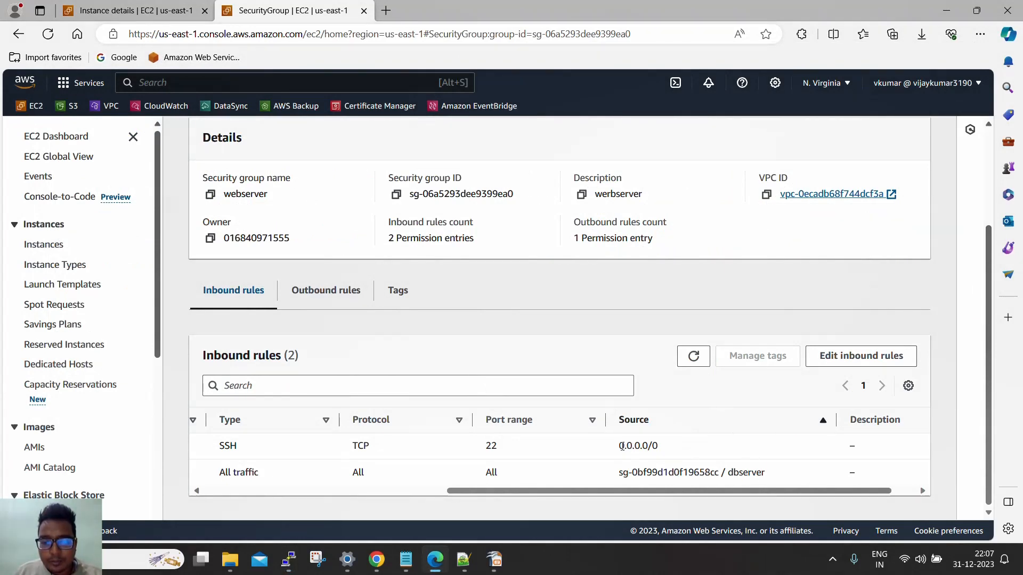
{"action": "left_click_drag", "start_coordinate": [618, 451], "coordinate": [669, 449]}
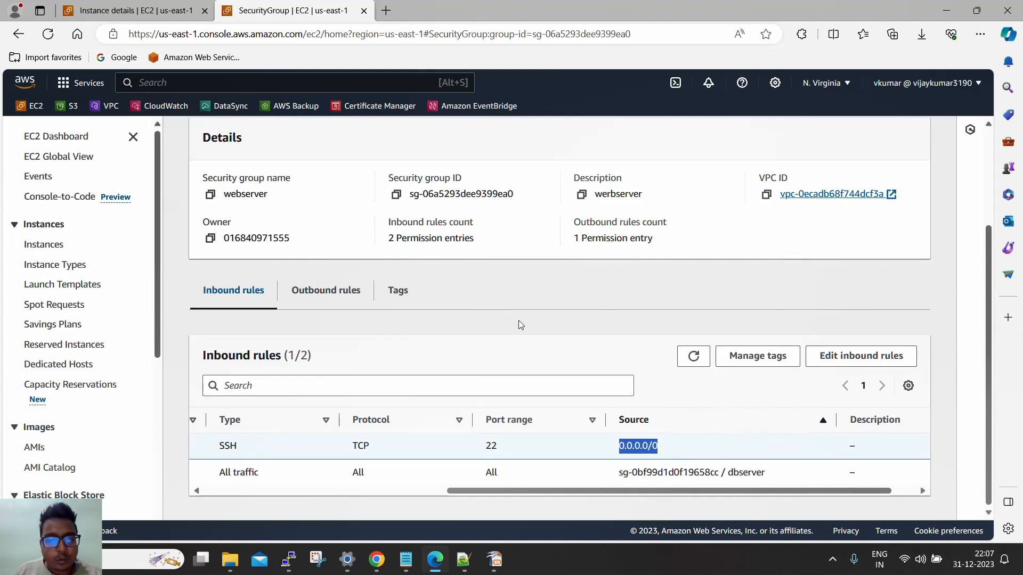
{"action": "scroll", "coordinate": [479, 330], "scroll_direction": "up", "scroll_amount": 3}
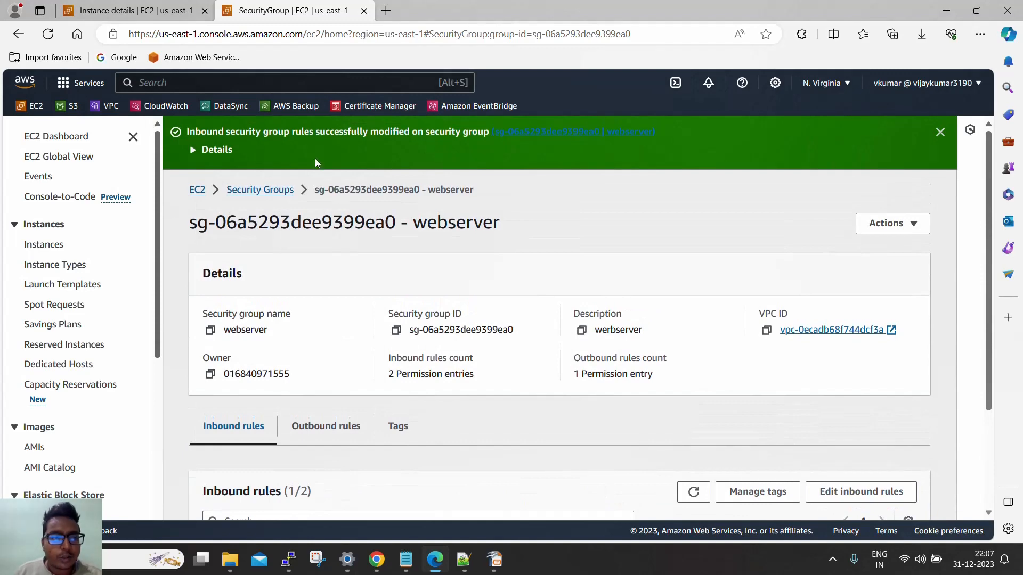
Search the console for AWS Backup and open that service
{"action": "type", "text": "aw"}
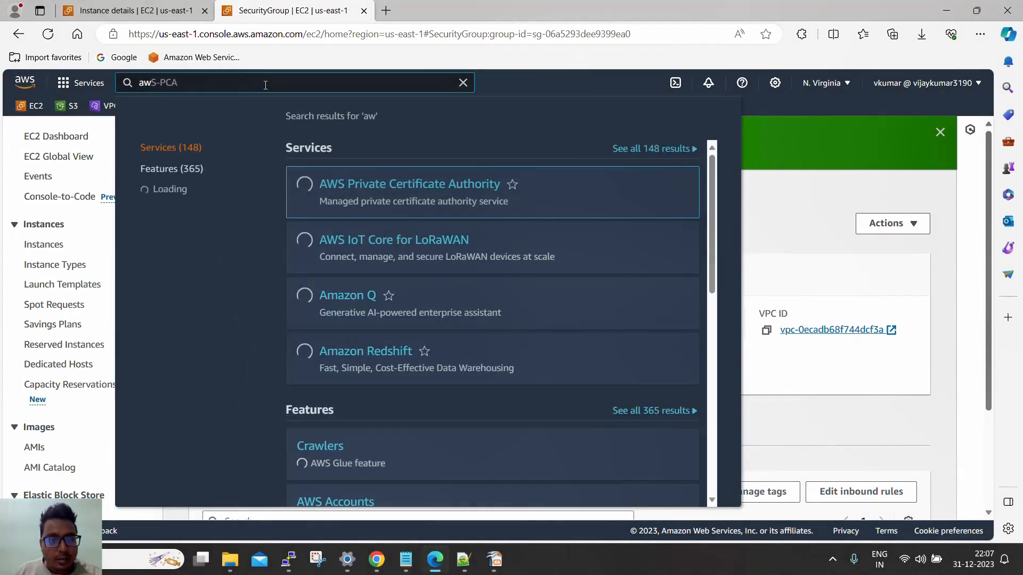
{"action": "type", "text": "s bac"}
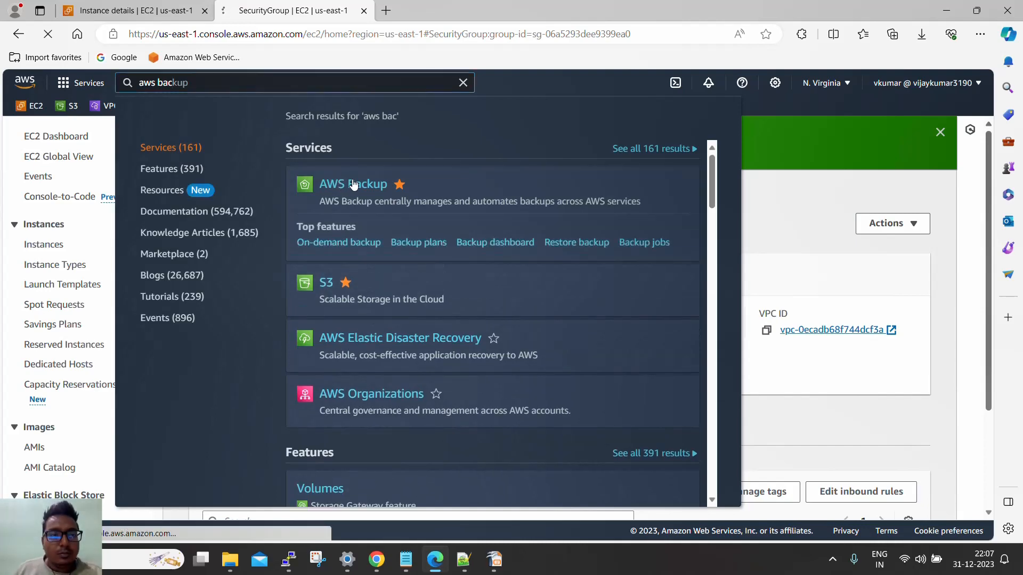
{"action": "left_click", "coordinate": [354, 184]}
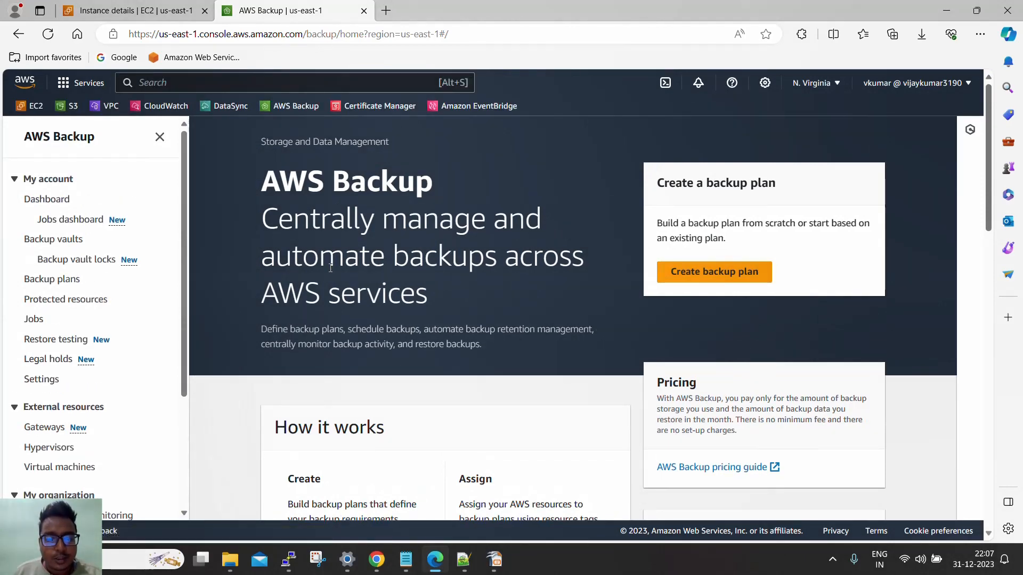
{"action": "left_click", "coordinate": [181, 10]}
{"action": "left_click", "coordinate": [277, 11]}
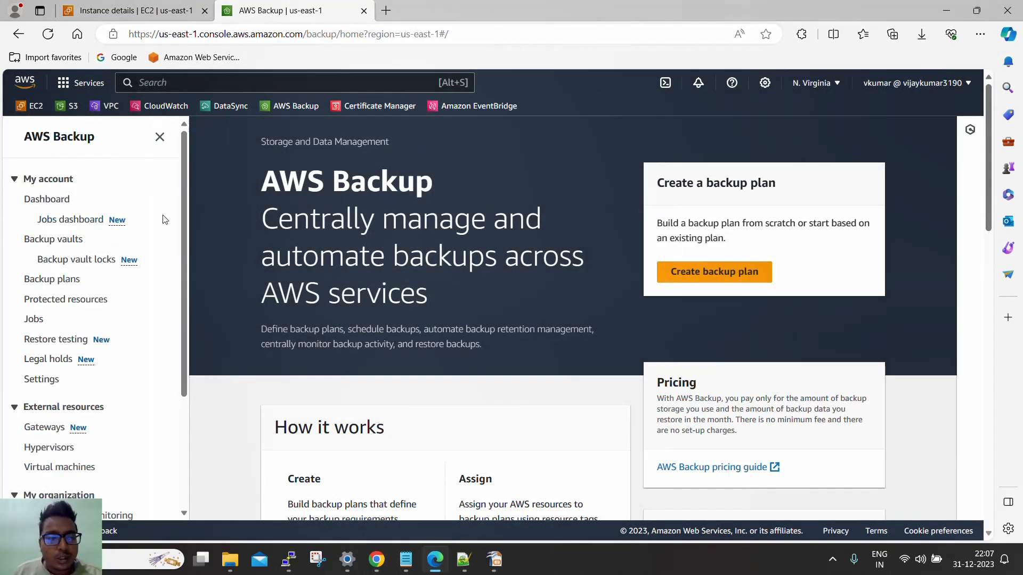
{"action": "left_click_drag", "start_coordinate": [263, 183], "coordinate": [433, 184]}
{"action": "left_click", "coordinate": [133, 11]}
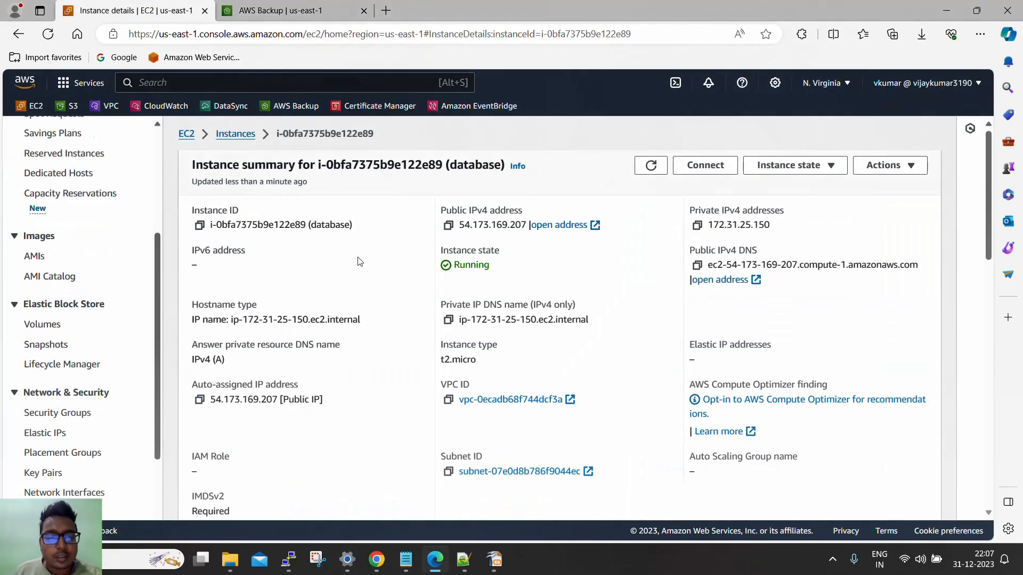
{"action": "left_click", "coordinate": [331, 16]}
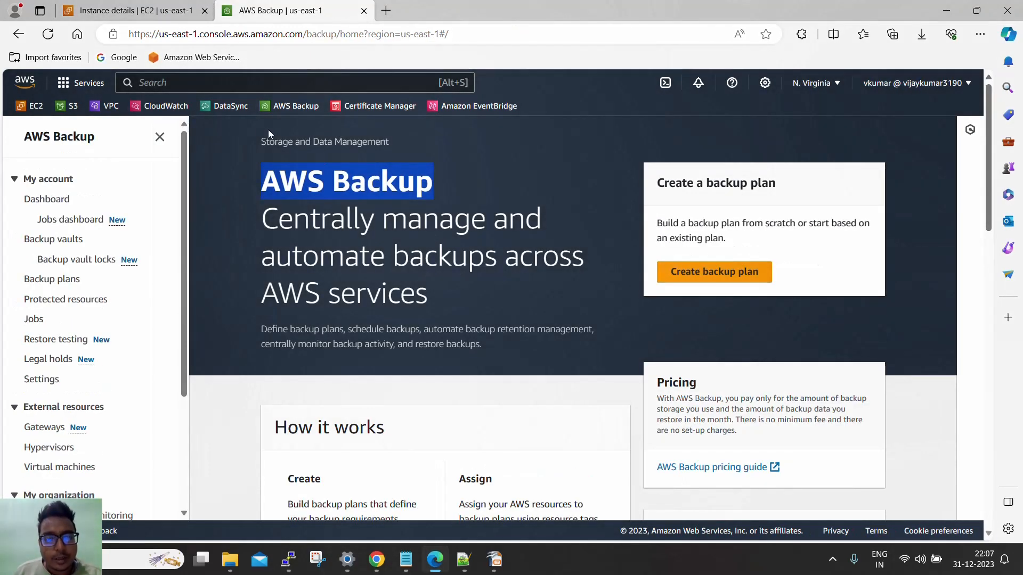
{"action": "left_click", "coordinate": [144, 10]}
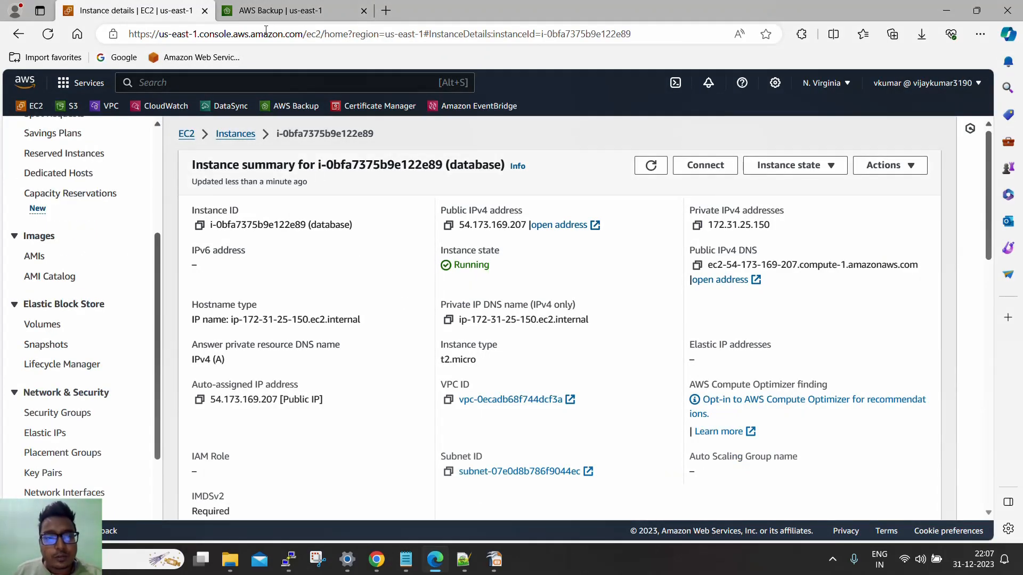
{"action": "left_click", "coordinate": [272, 11]}
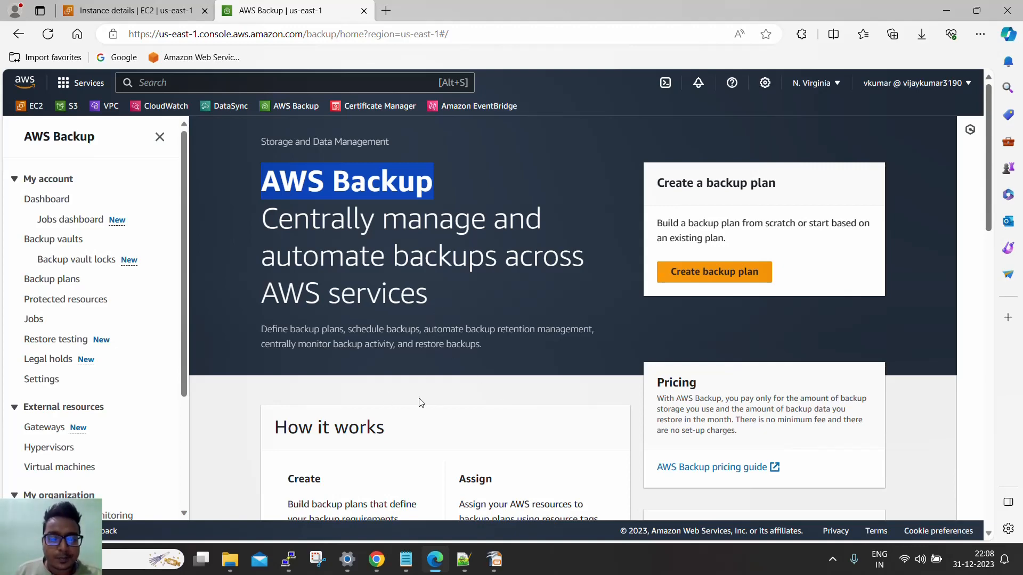
{"action": "left_click", "coordinate": [134, 10]}
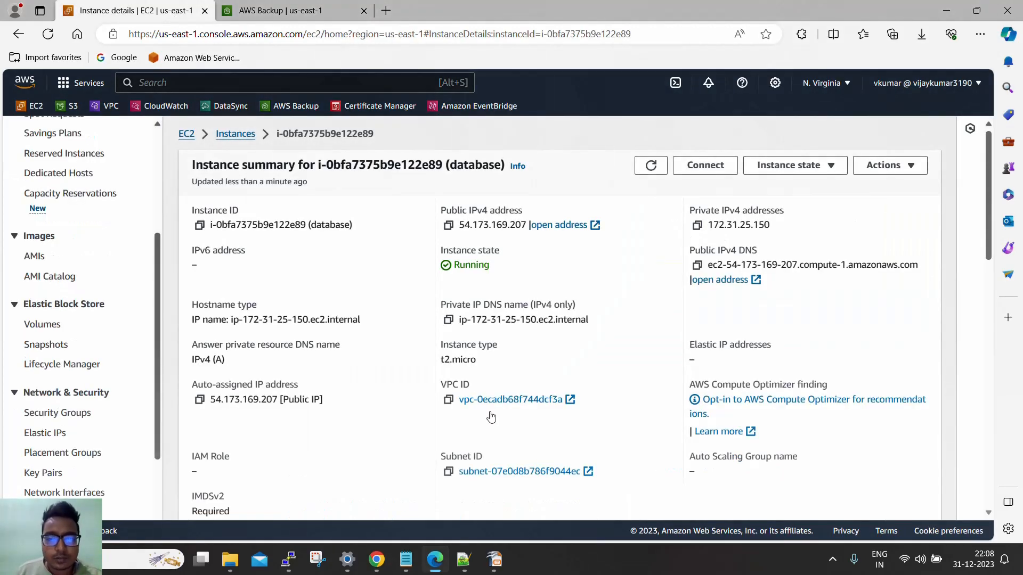
{"action": "scroll", "coordinate": [490, 416], "scroll_direction": "down", "scroll_amount": 15}
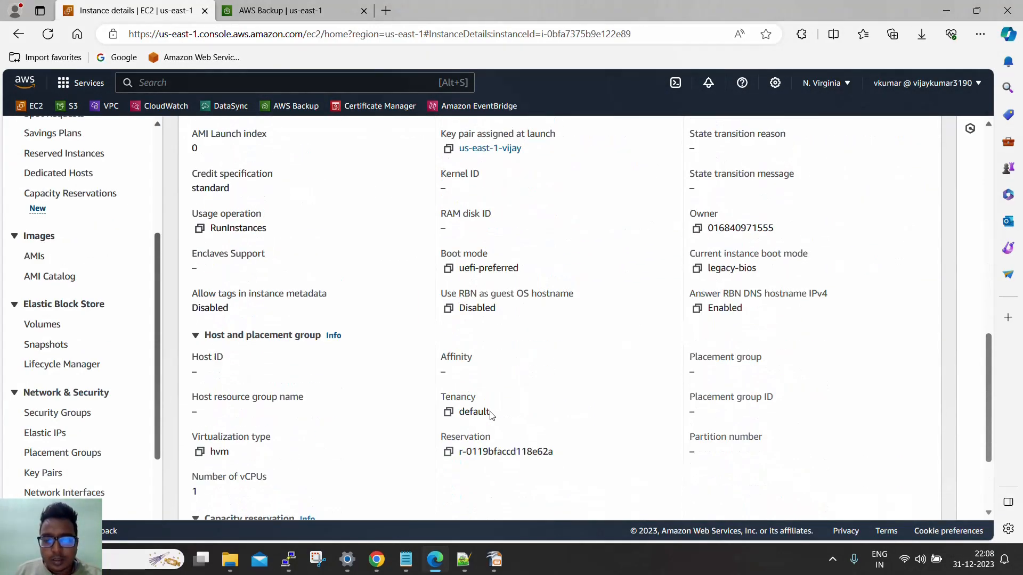
{"action": "scroll", "coordinate": [490, 416], "scroll_direction": "up", "scroll_amount": 15}
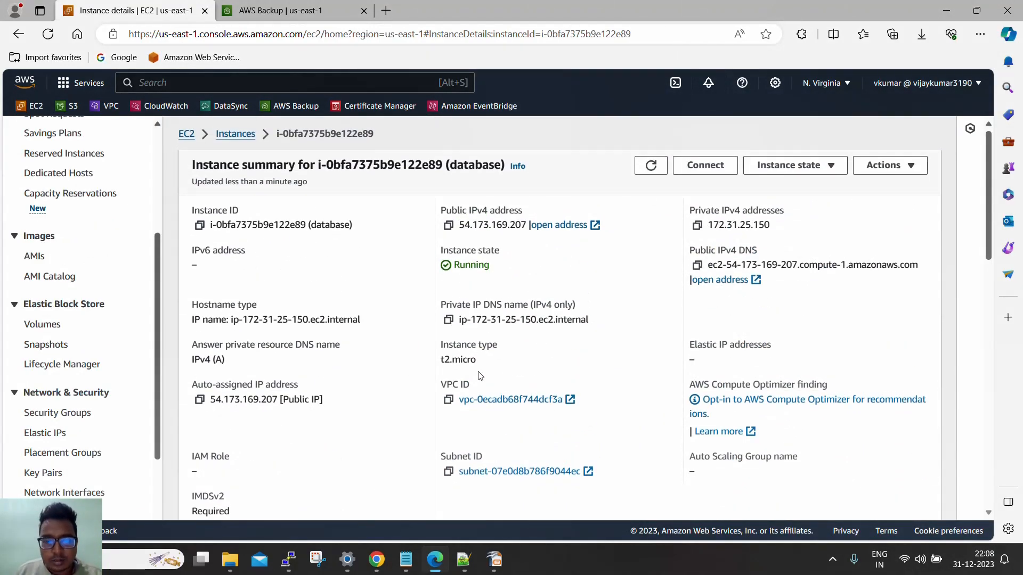
{"action": "scroll", "coordinate": [391, 374], "scroll_direction": "down", "scroll_amount": 10}
{"action": "scroll", "coordinate": [390, 373], "scroll_direction": "up", "scroll_amount": 10}
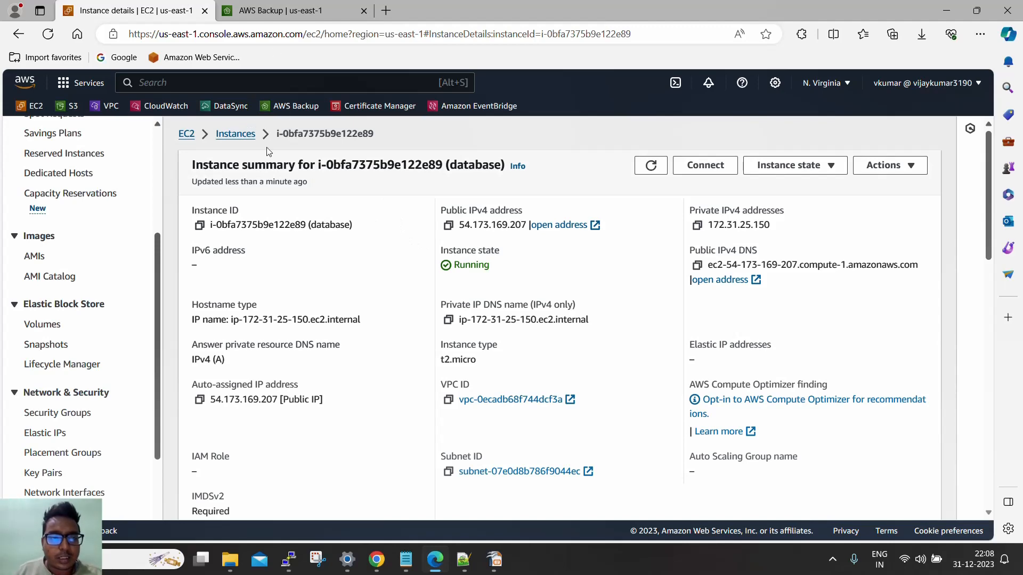
List the running EC2 instances and terminate both the webserver and database instances
{"action": "left_click", "coordinate": [32, 106]}
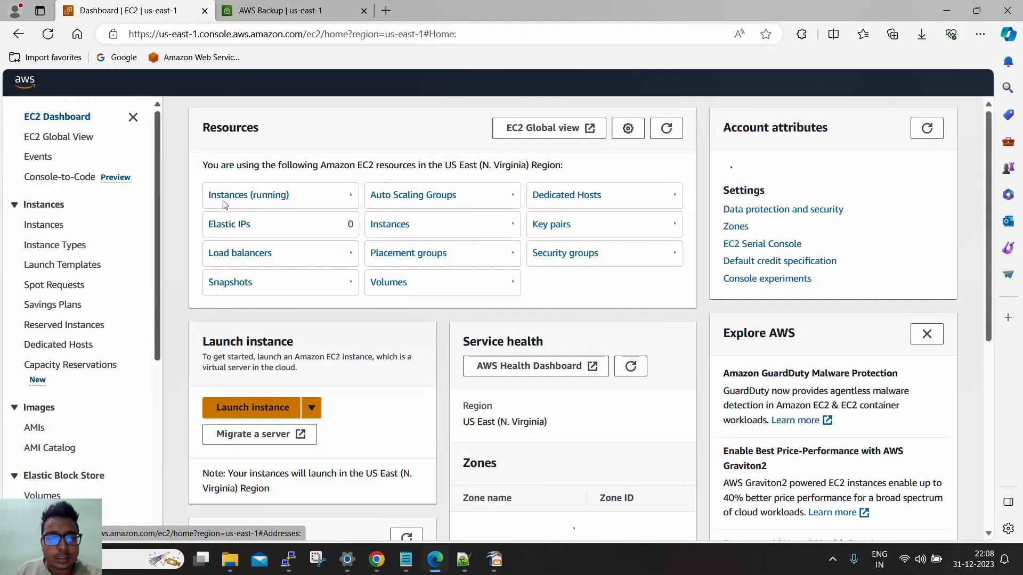
{"action": "left_click", "coordinate": [237, 196]}
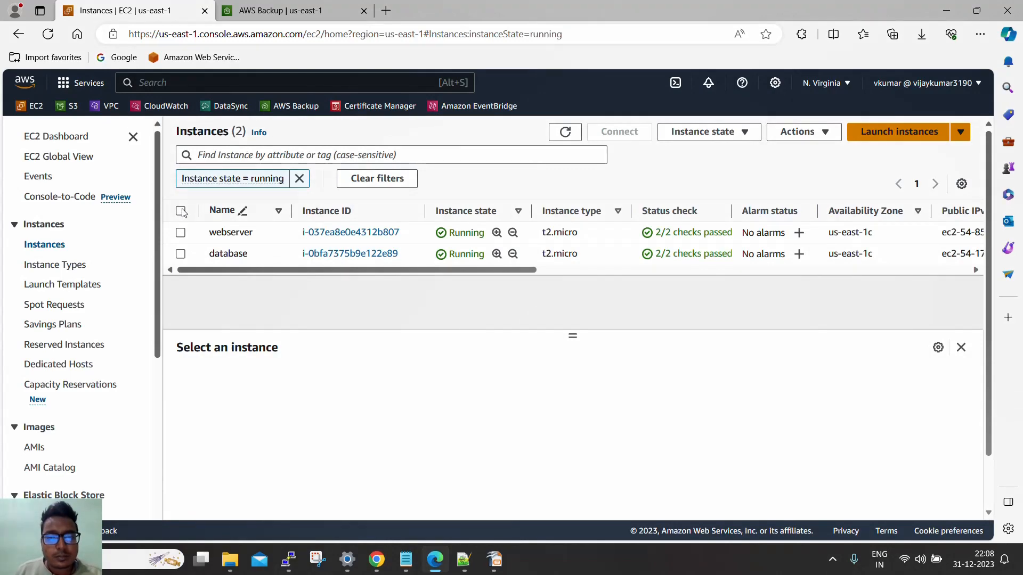
{"action": "left_click", "coordinate": [181, 210]}
{"action": "left_click", "coordinate": [742, 137]}
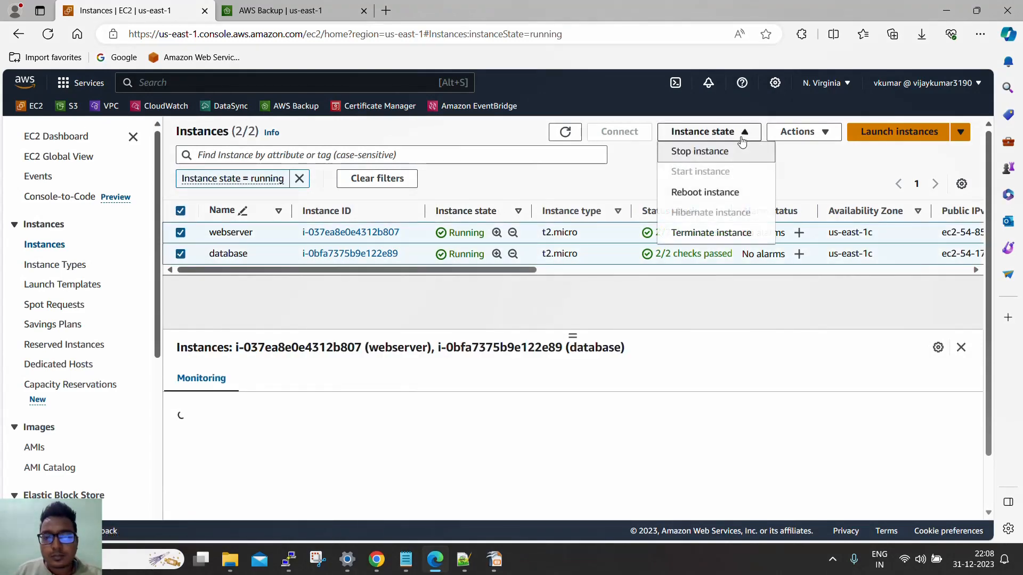
{"action": "left_click", "coordinate": [704, 235]}
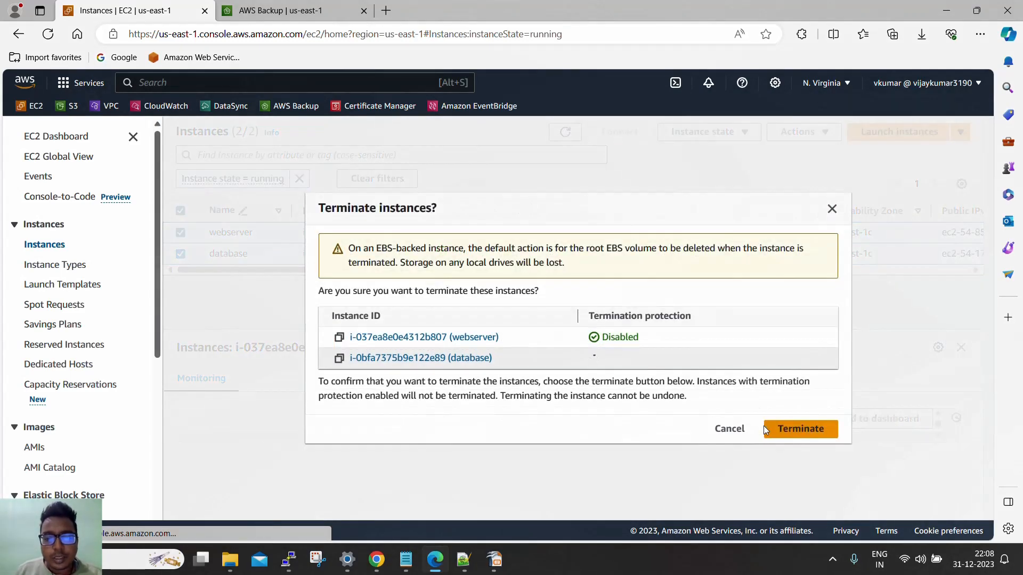
{"action": "left_click", "coordinate": [799, 432]}
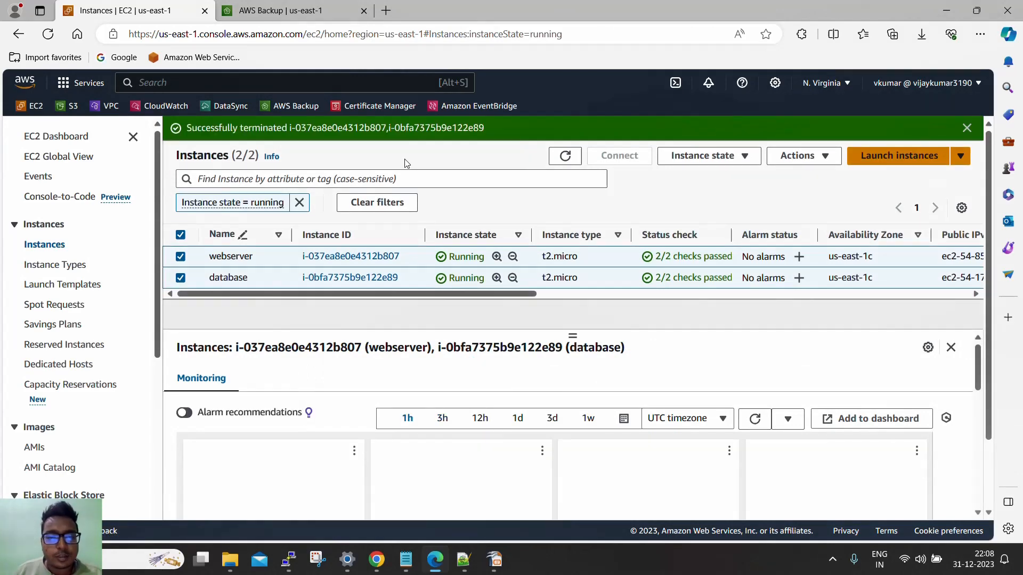
Open the list of EC2 security groups
{"action": "left_click", "coordinate": [318, 10]}
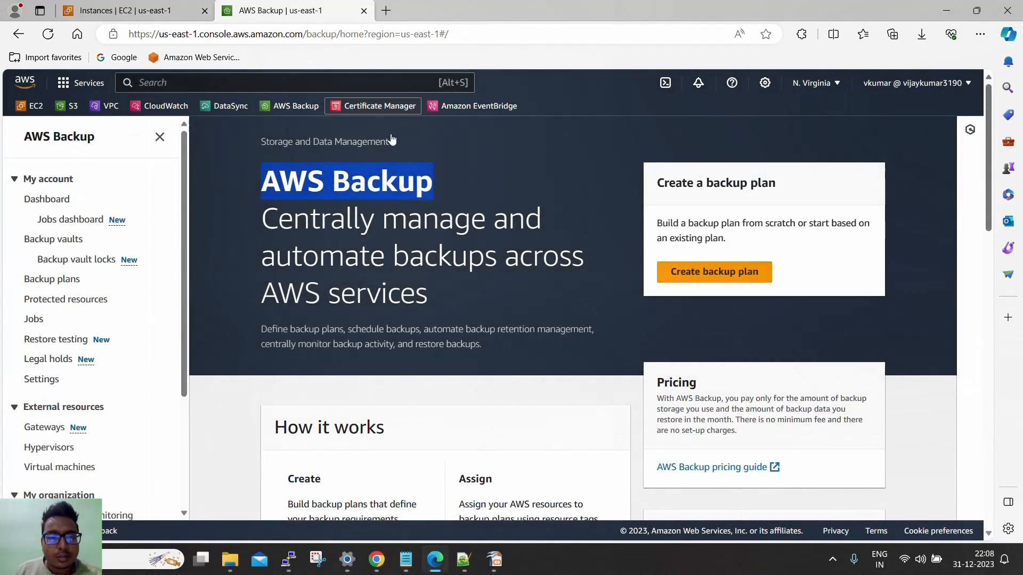
{"action": "left_click", "coordinate": [136, 10]}
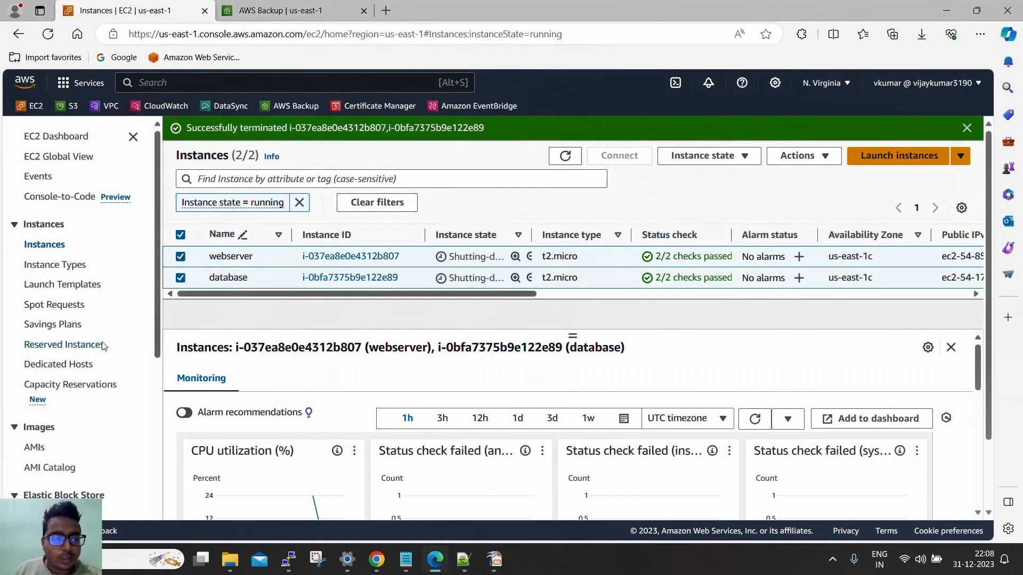
{"action": "scroll", "coordinate": [58, 399], "scroll_direction": "down", "scroll_amount": 4}
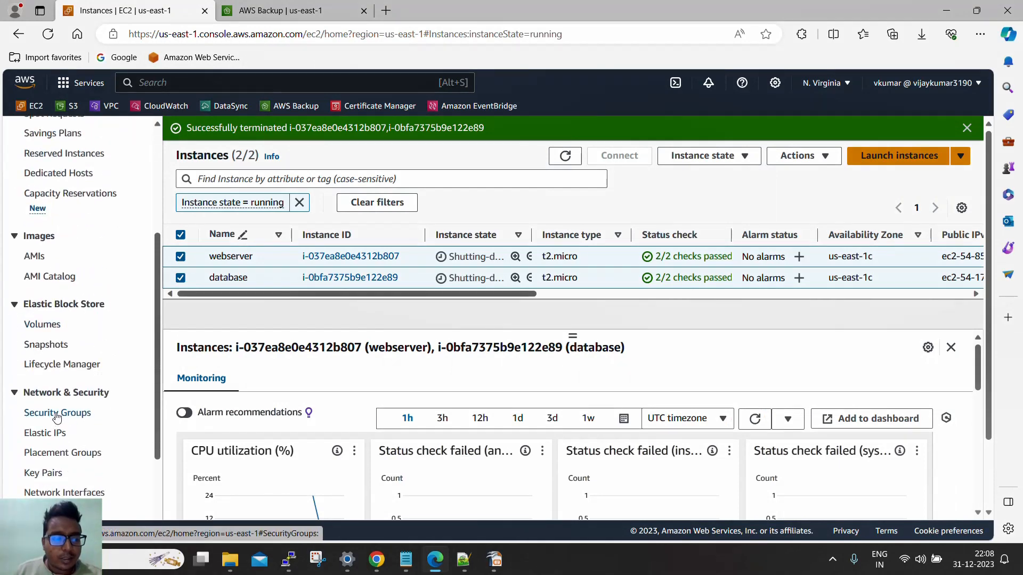
{"action": "left_click", "coordinate": [56, 414]}
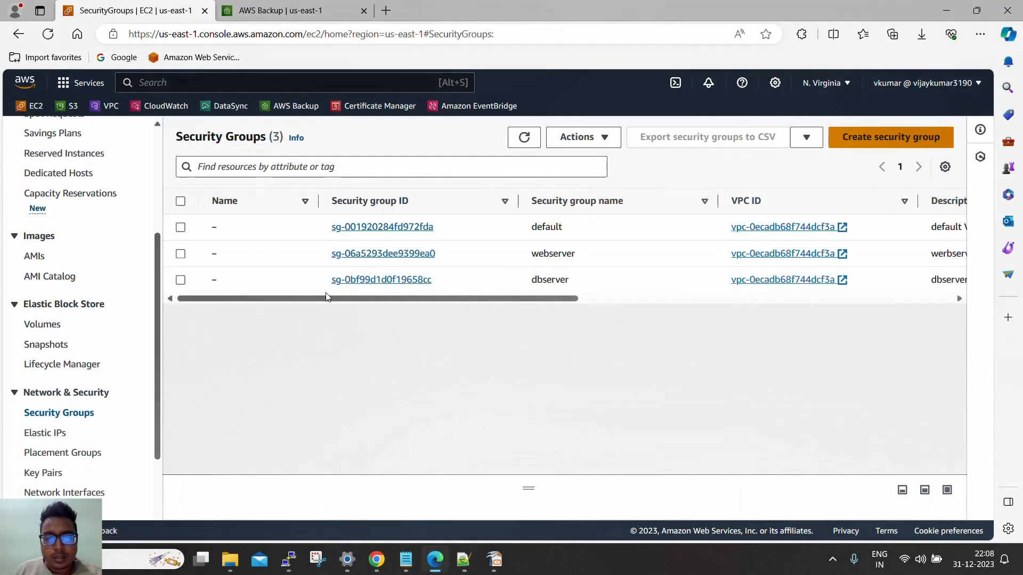
Try to delete the webserver security group
{"action": "left_click", "coordinate": [180, 253]}
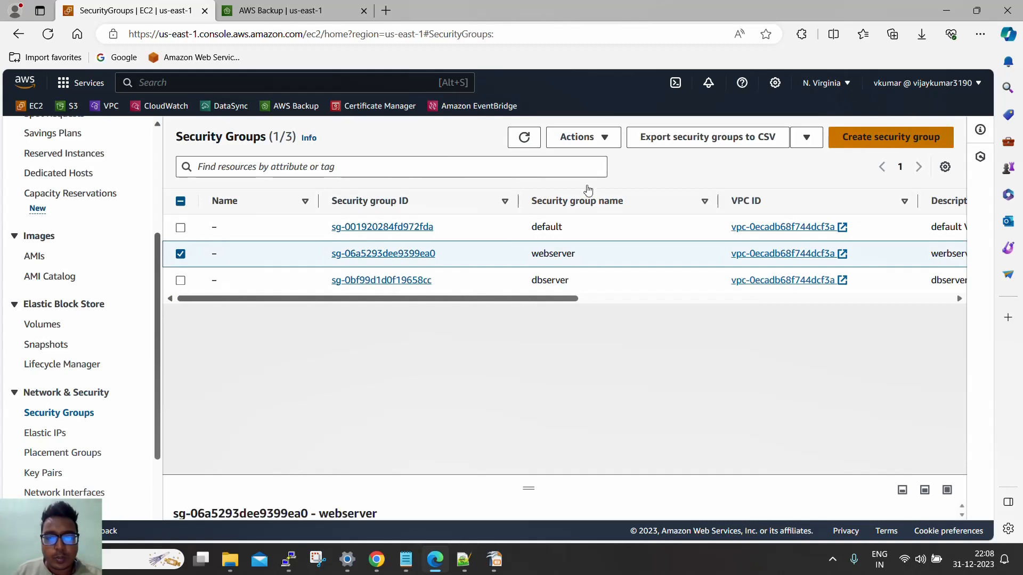
{"action": "left_click", "coordinate": [583, 137]}
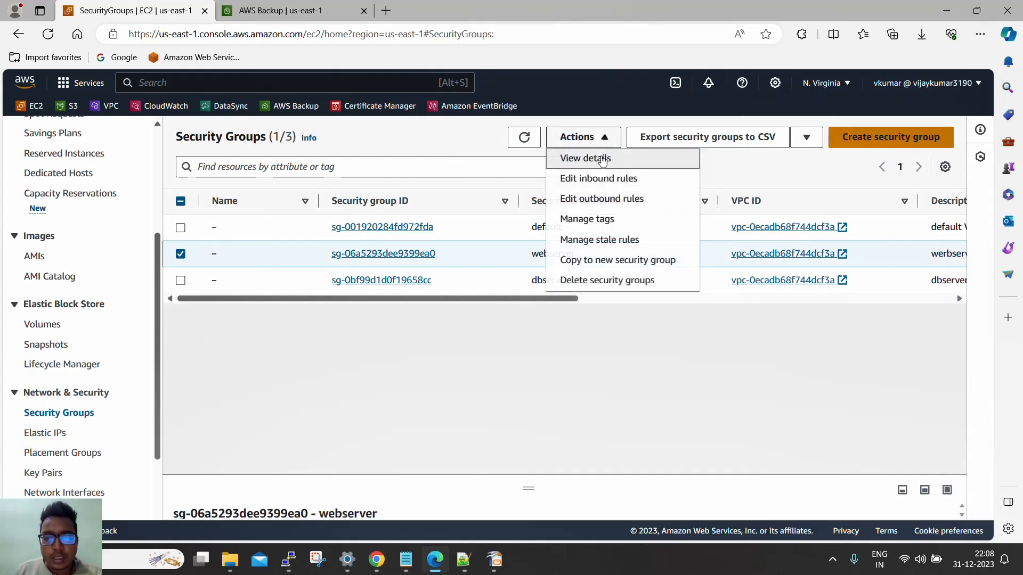
{"action": "left_click", "coordinate": [605, 281]}
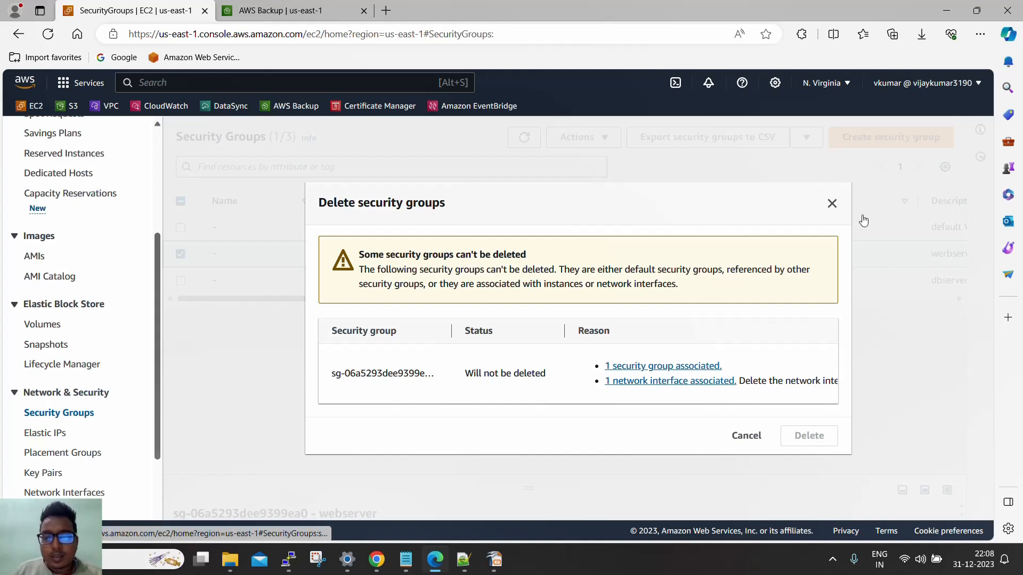
{"action": "left_click", "coordinate": [832, 203]}
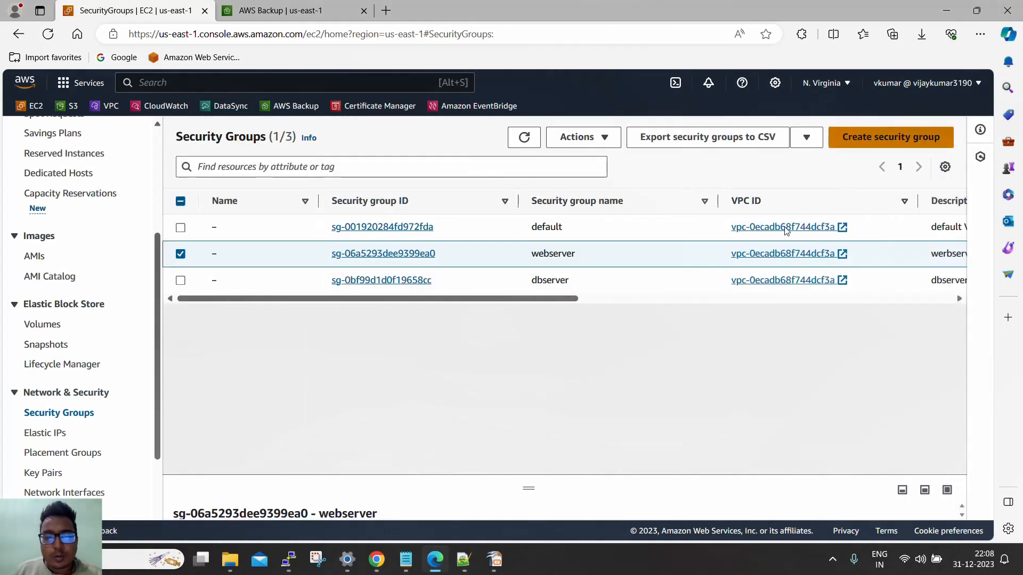
Remove the All traffic inbound rule that references the dbserver group from the webserver security group and save the rules
{"action": "left_click", "coordinate": [405, 254]}
{"action": "scroll", "coordinate": [530, 287], "scroll_direction": "down", "scroll_amount": 1}
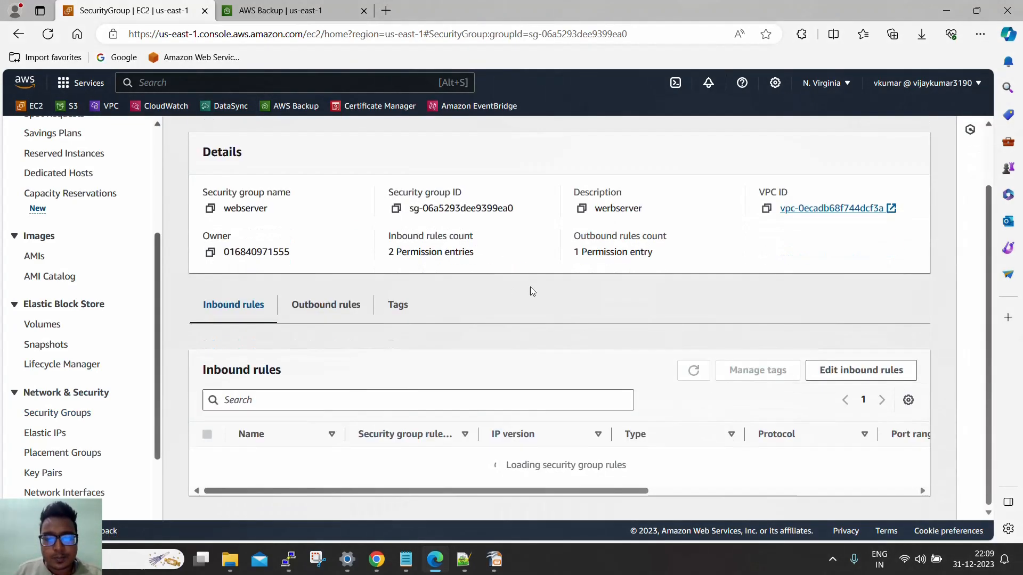
{"action": "left_click", "coordinate": [870, 370]}
{"action": "scroll", "coordinate": [781, 358], "scroll_direction": "down", "scroll_amount": 1}
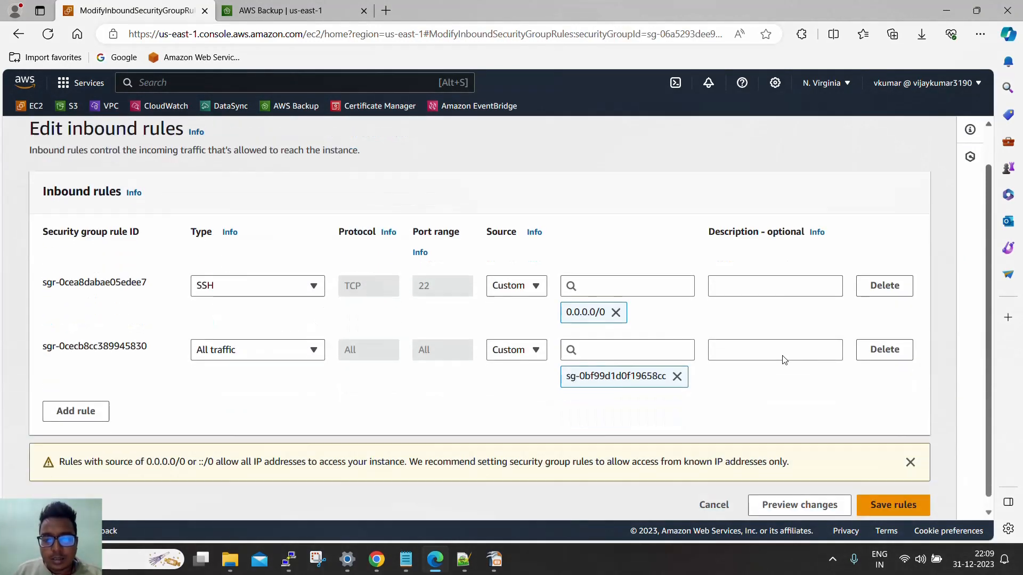
{"action": "left_click", "coordinate": [886, 337]}
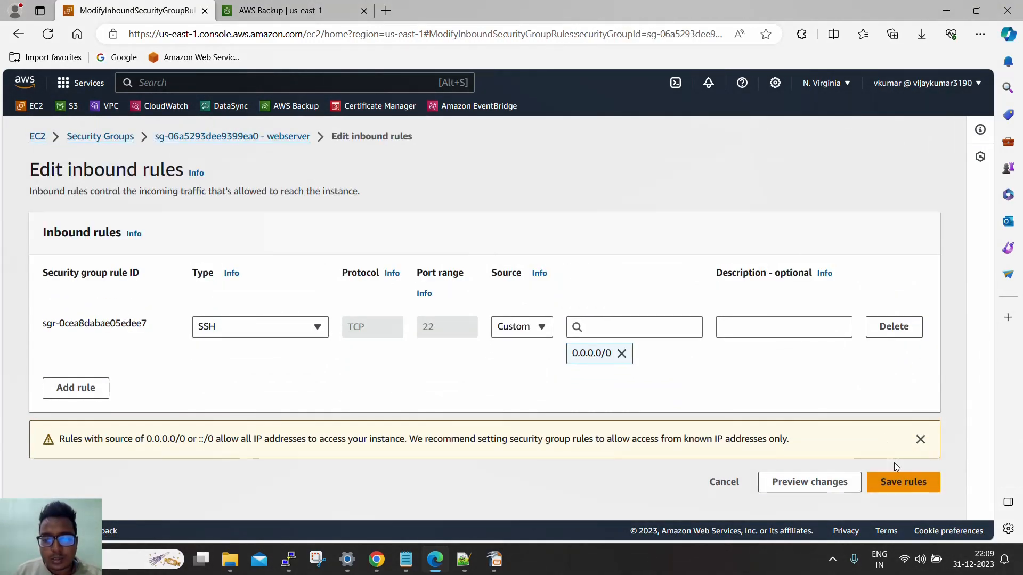
{"action": "left_click", "coordinate": [897, 482]}
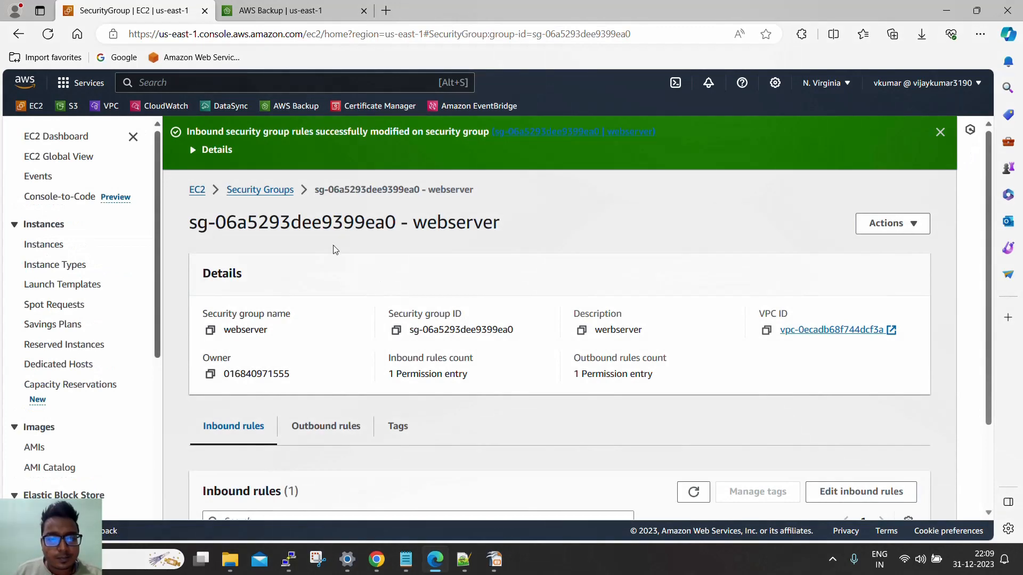
Remove the inbound rule that references the webserver group from the dbserver security group, save the rules and return to the security groups list
{"action": "left_click", "coordinate": [274, 190]}
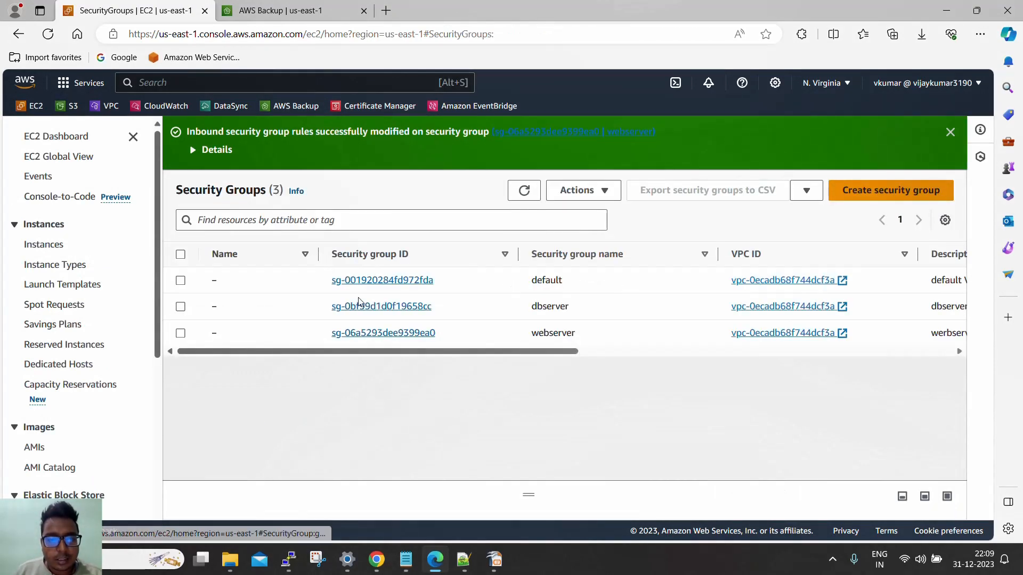
{"action": "left_click", "coordinate": [408, 308]}
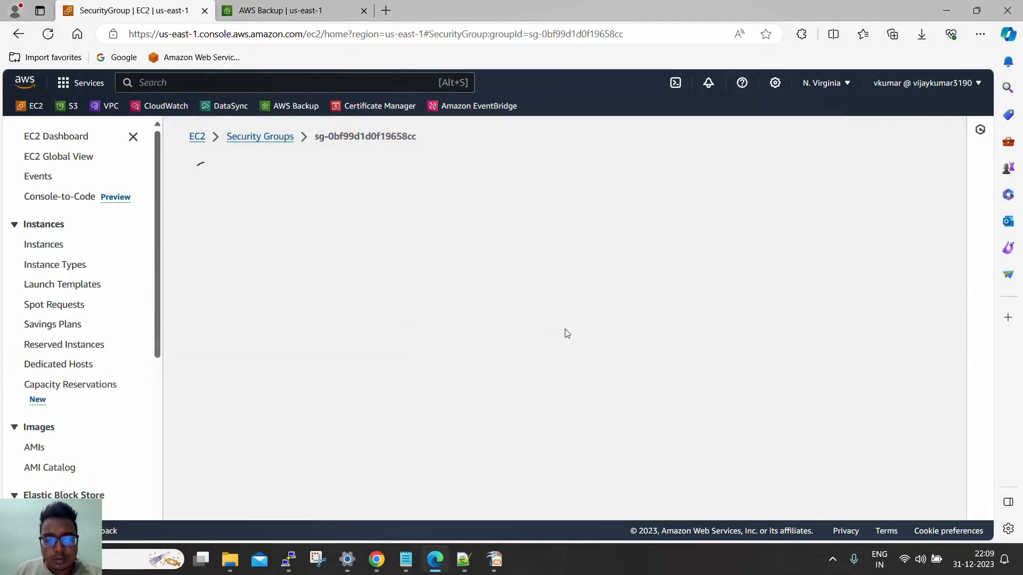
{"action": "scroll", "coordinate": [567, 333], "scroll_direction": "down", "scroll_amount": 1}
{"action": "left_click", "coordinate": [837, 368]}
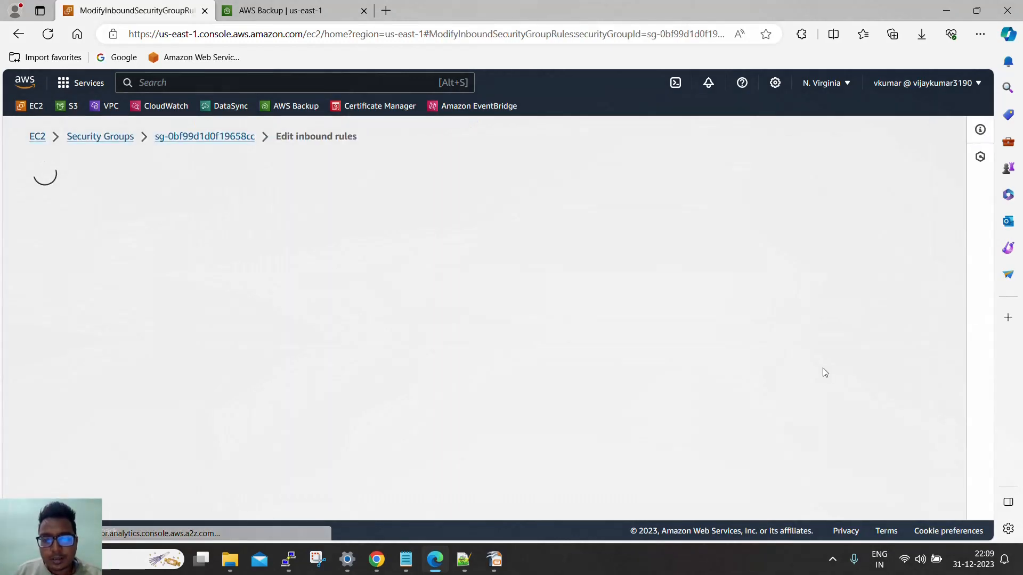
{"action": "left_click", "coordinate": [887, 327]}
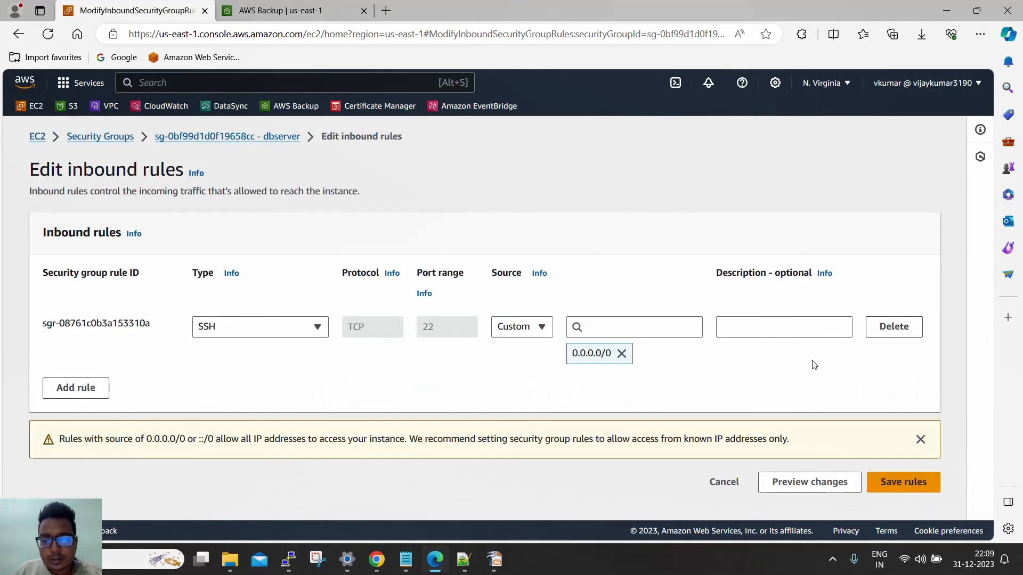
{"action": "left_click", "coordinate": [889, 483]}
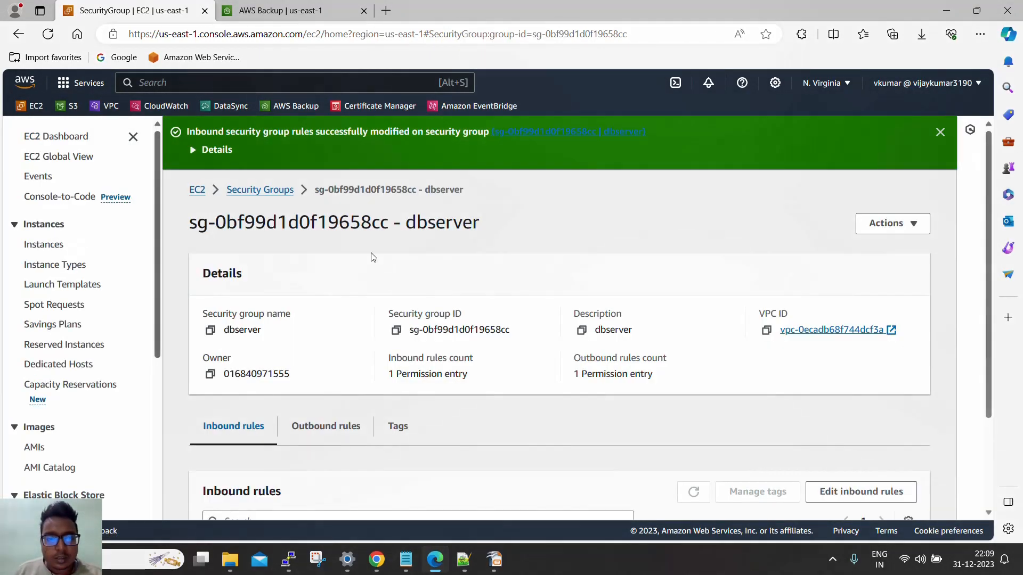
{"action": "left_click", "coordinate": [270, 194]}
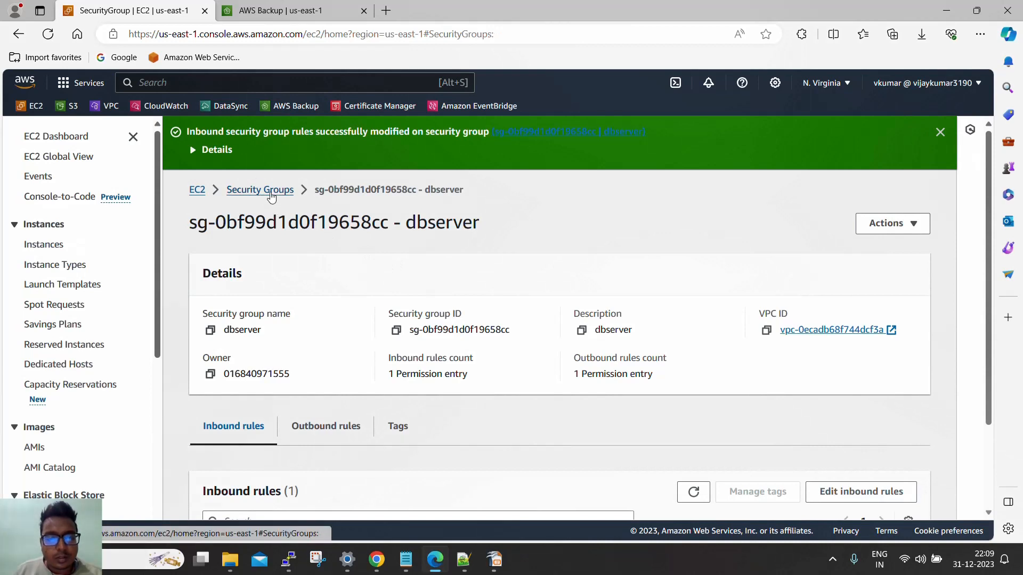
Delete the dbserver and webserver security groups together, confirming with "delete", and refresh the security groups list after expanding the deletion details
{"action": "left_click", "coordinate": [180, 307]}
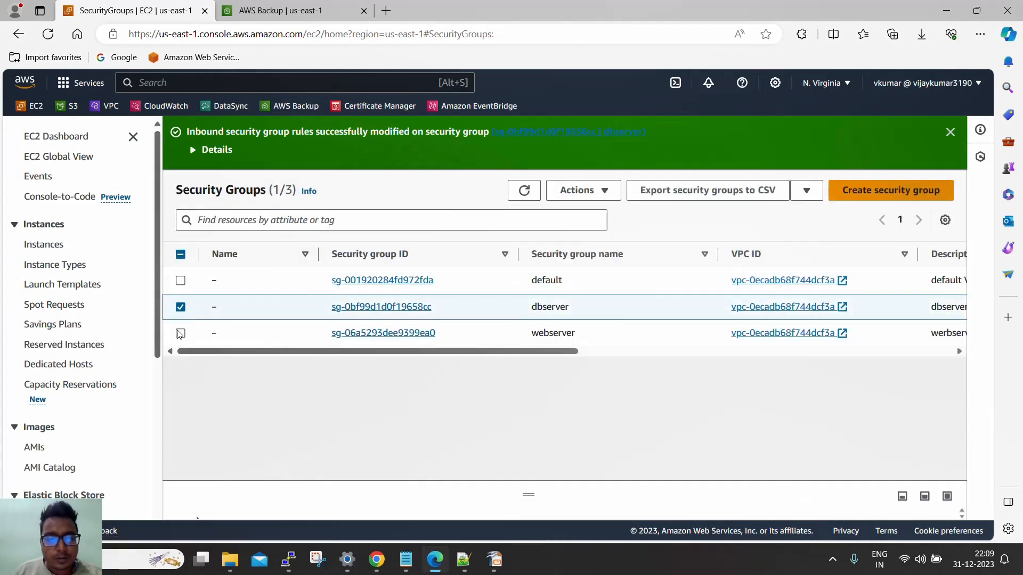
{"action": "left_click", "coordinate": [181, 333]}
{"action": "left_click", "coordinate": [606, 192]}
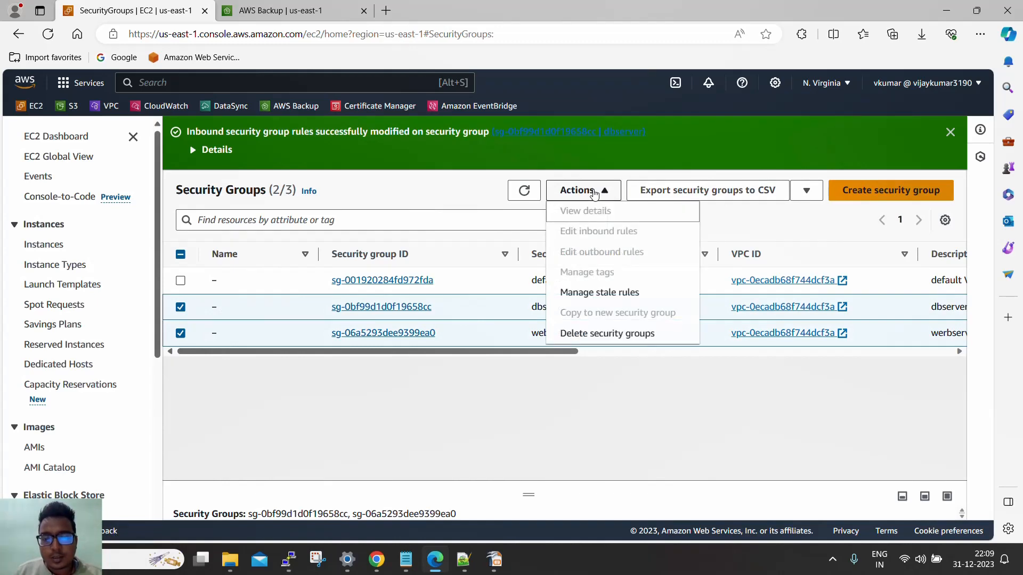
{"action": "left_click", "coordinate": [606, 332]}
{"action": "left_click", "coordinate": [489, 361]}
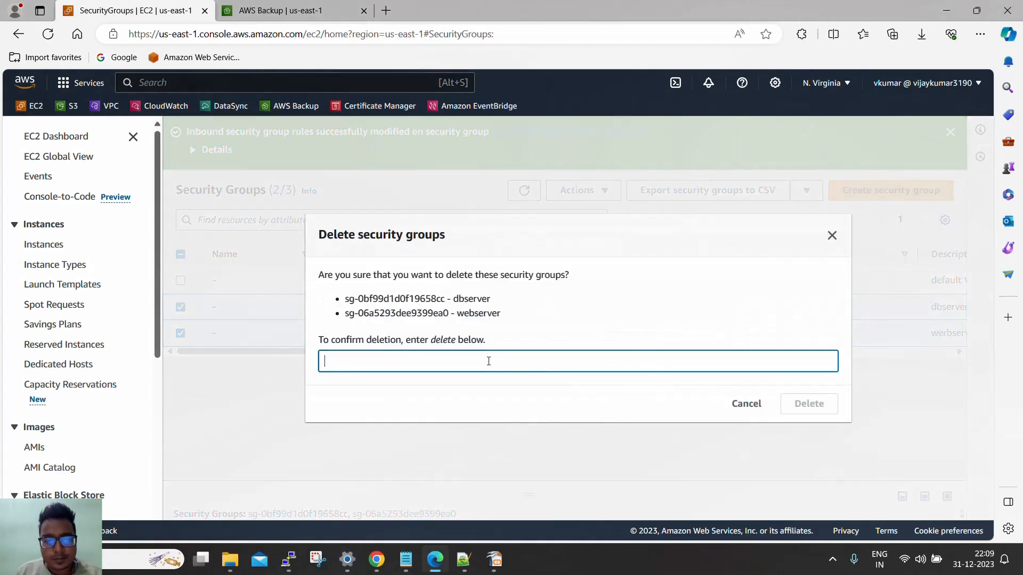
{"action": "type", "text": "del"}
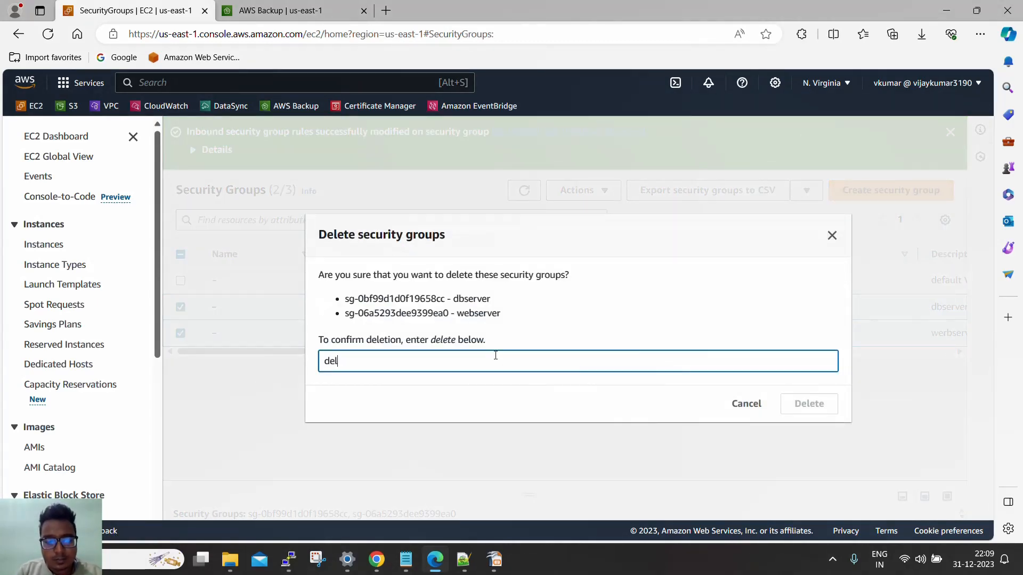
{"action": "type", "text": "ete"}
{"action": "key", "text": "Return"}
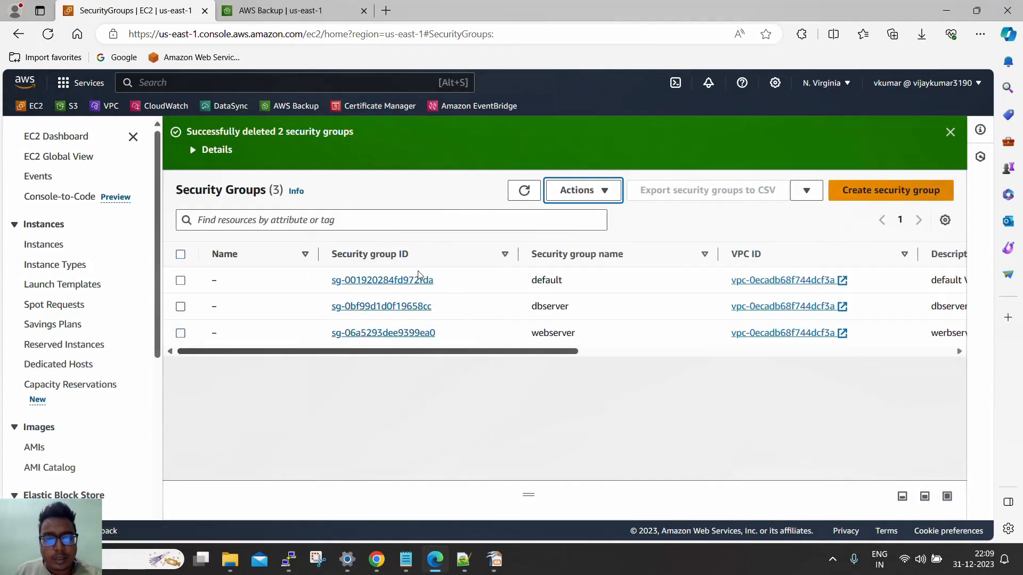
{"action": "left_click", "coordinate": [219, 151]}
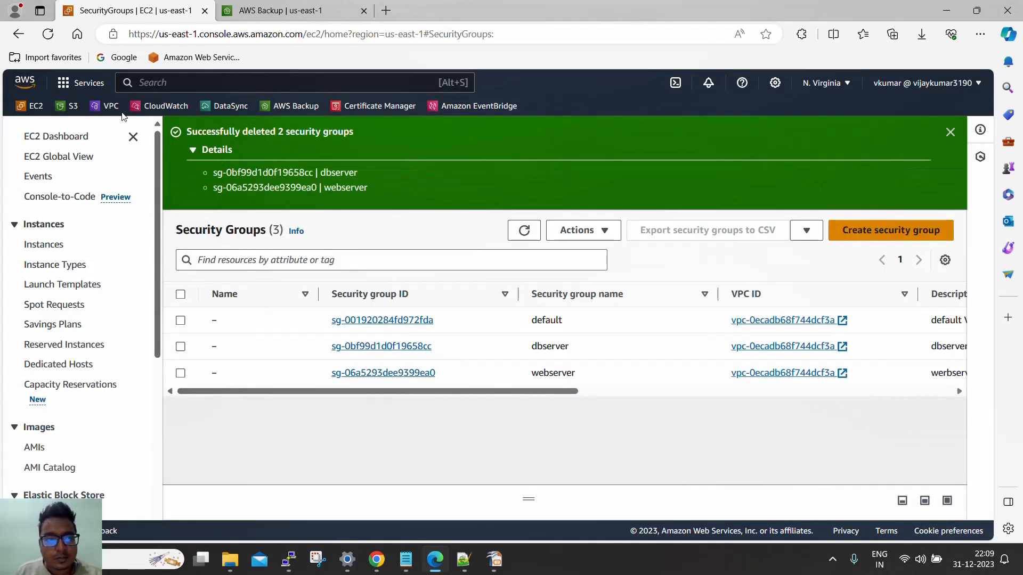
{"action": "left_click", "coordinate": [48, 33]}
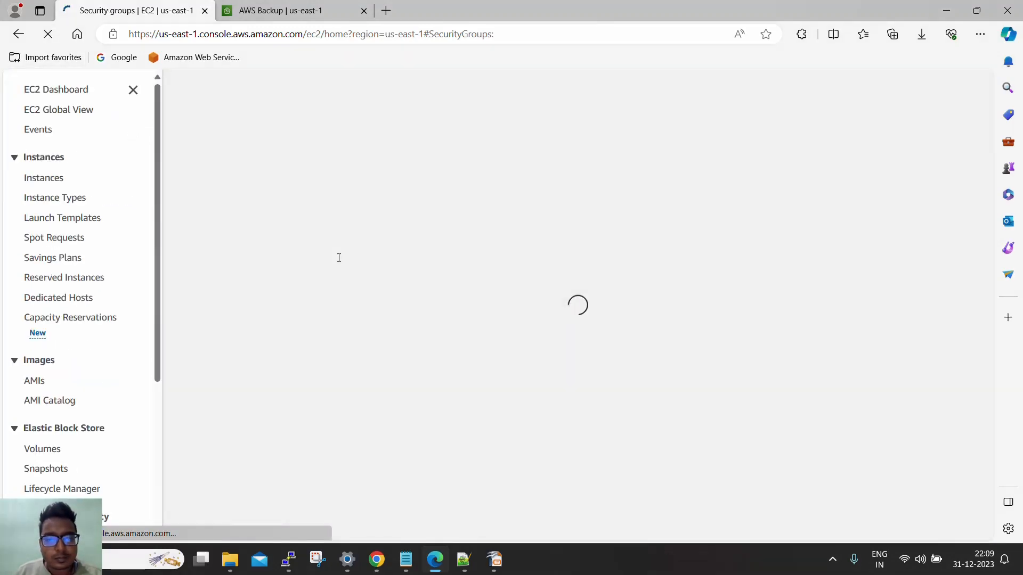